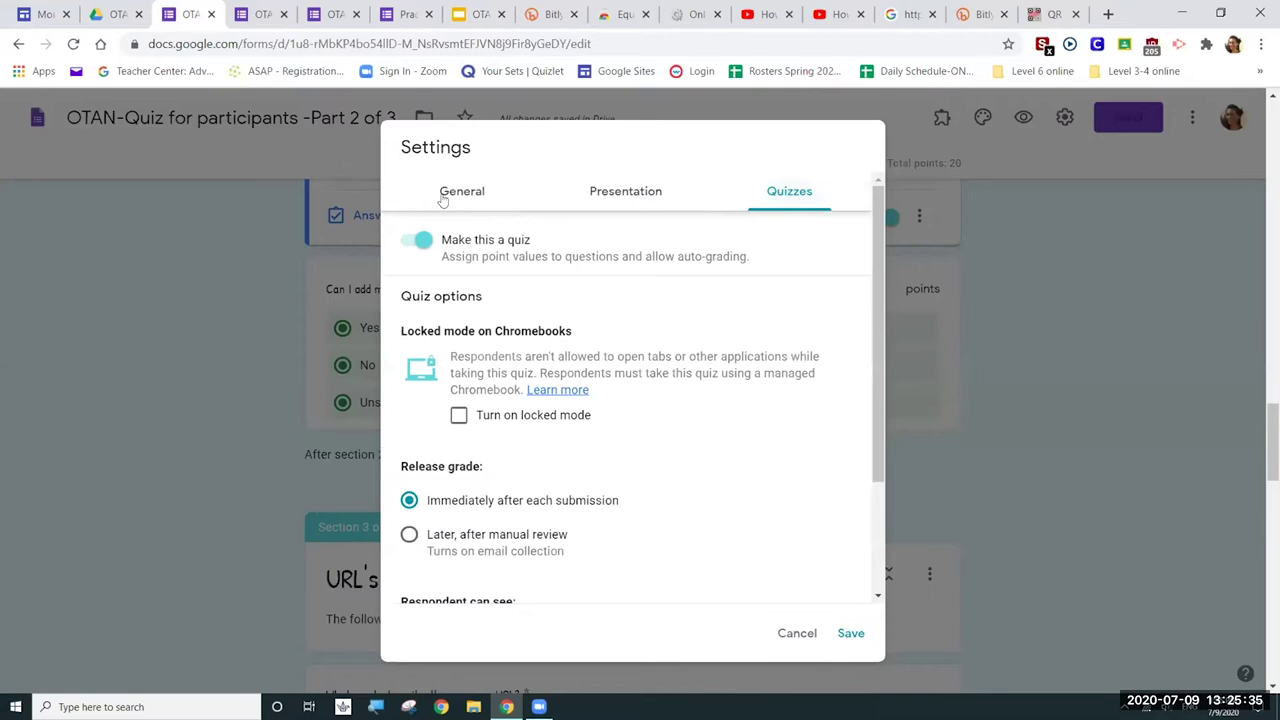
- Review the form's General and Quizzes settings, including the grade release and respondent options, and close them without saving
left_click(443, 194)
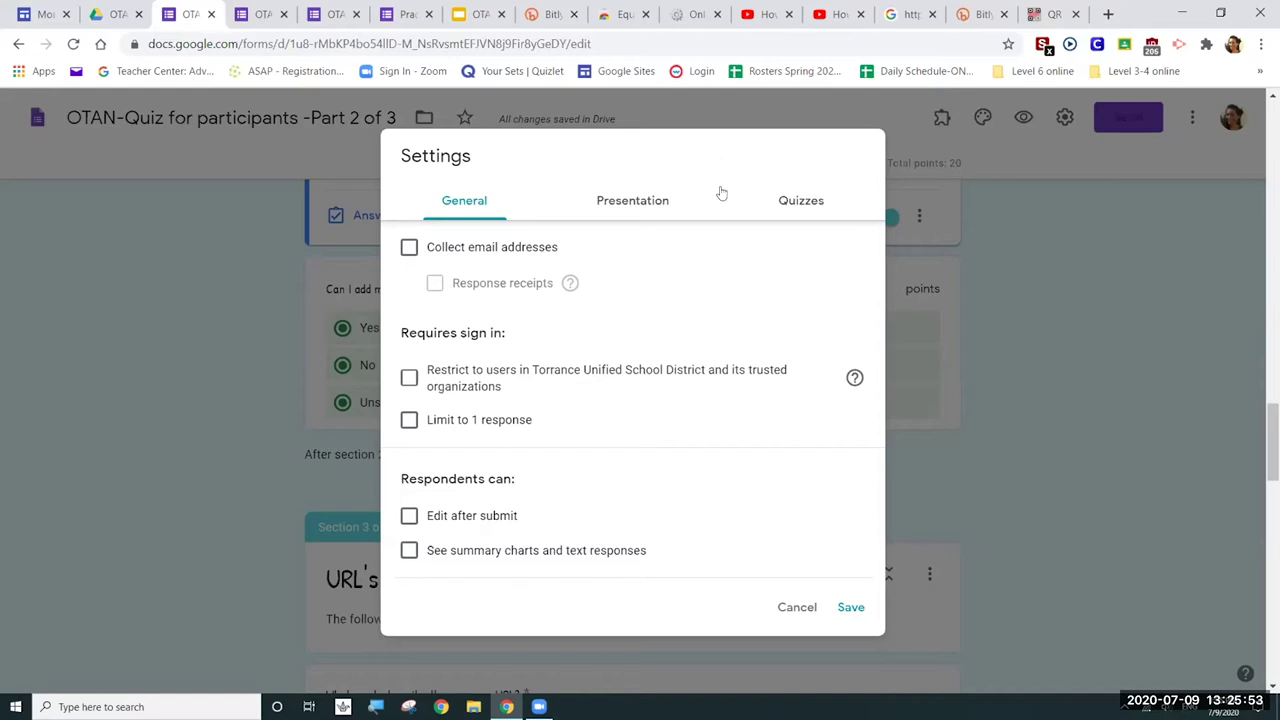
left_click(823, 213)
scroll(876, 240, "down", 2)
left_click_drag(876, 240, 874, 304)
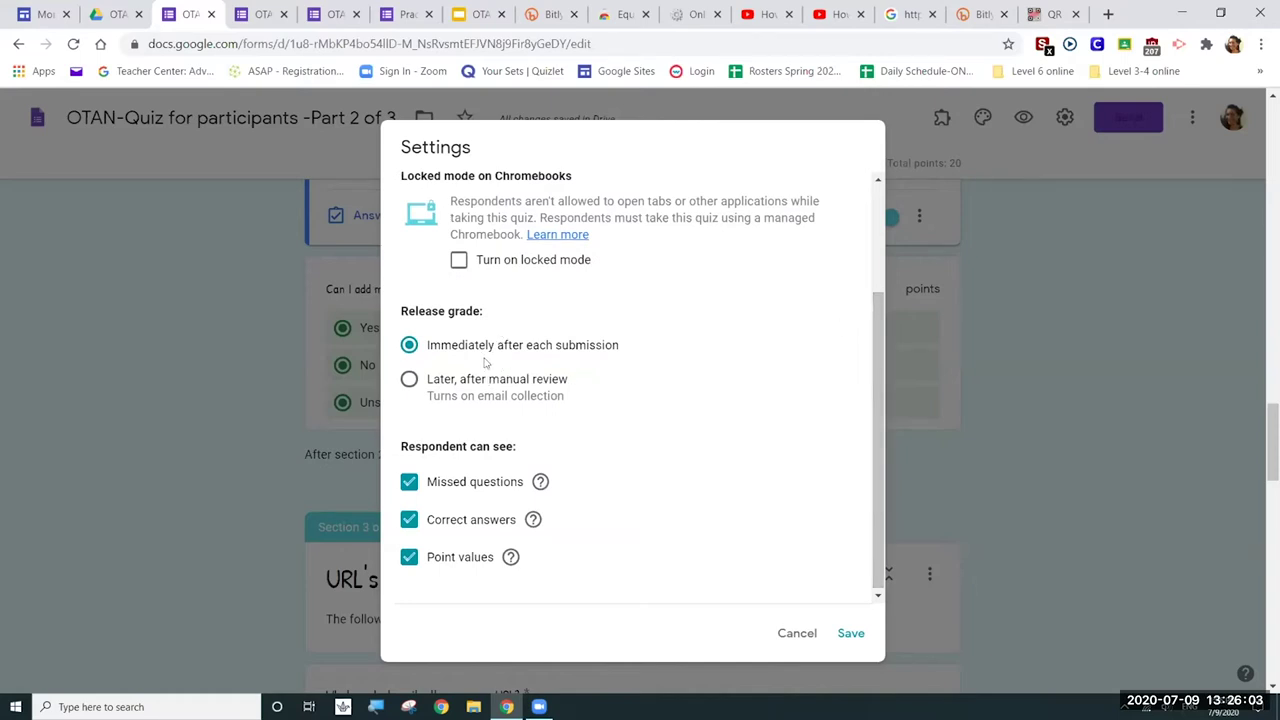
left_click(532, 395)
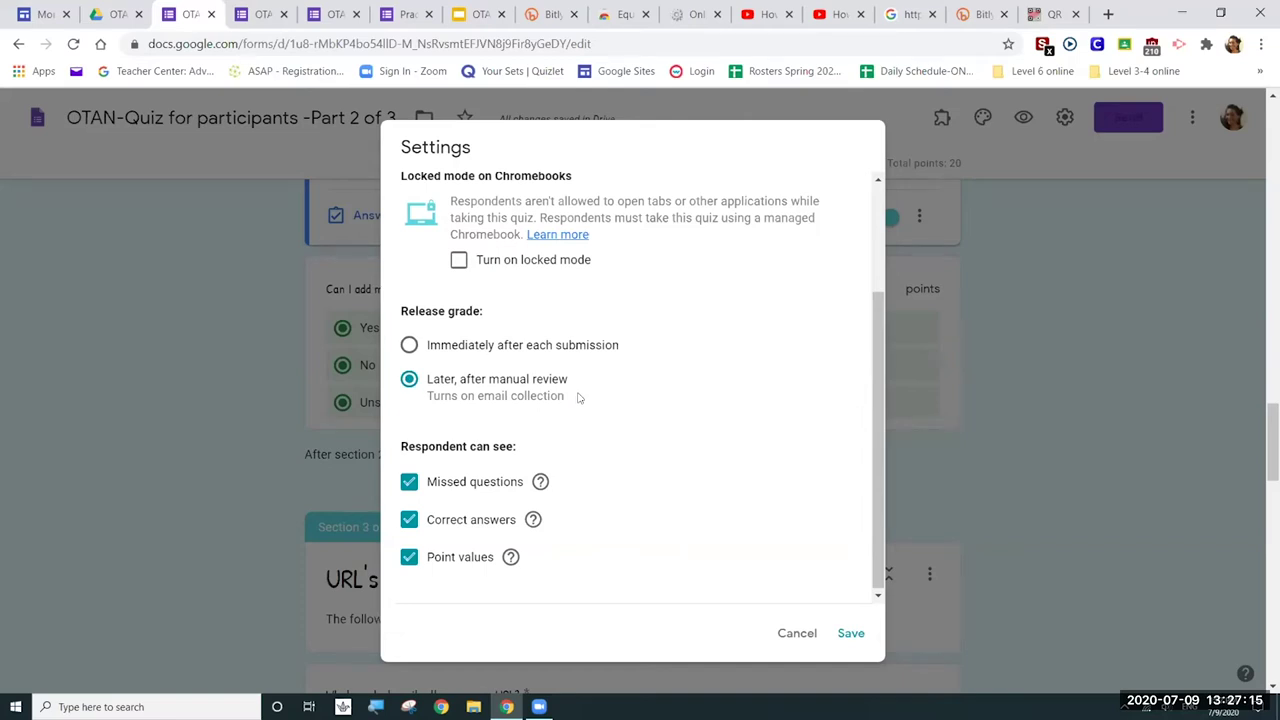
left_click(797, 633)
- Set the quiz's grade release to "Later, after manual review" and save the form settings
scroll(800, 500, "up", 10)
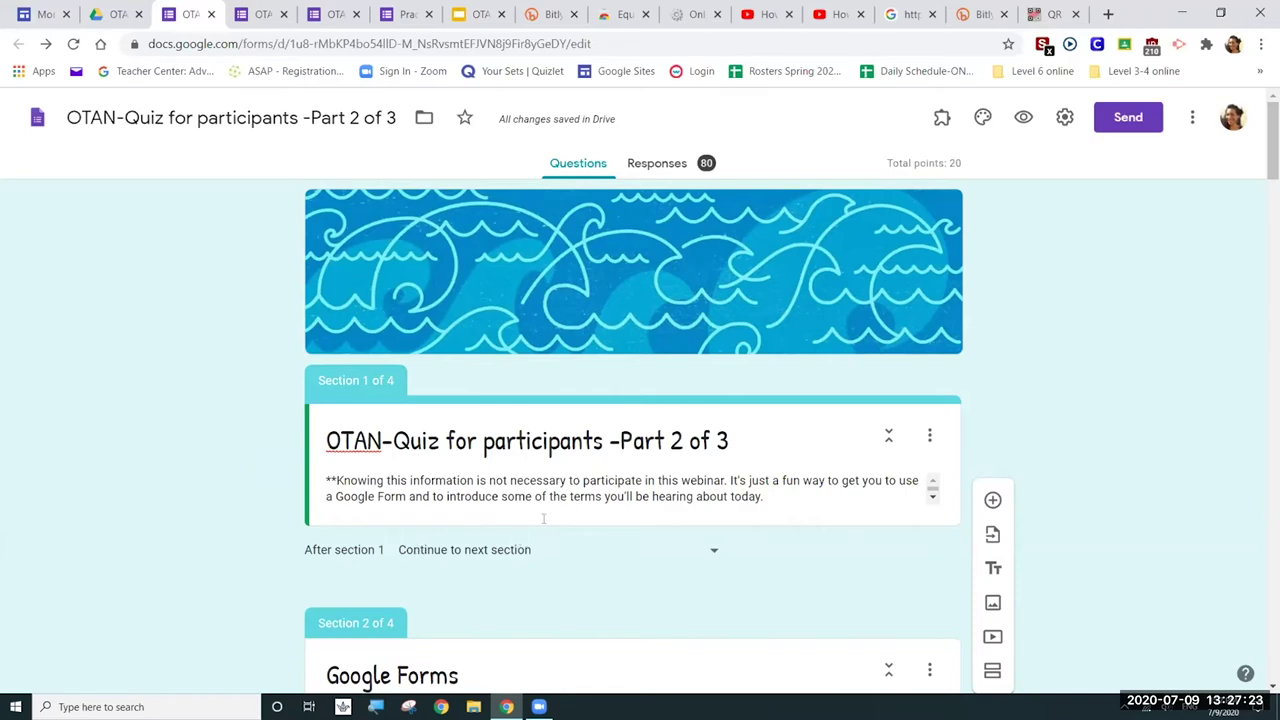
left_click(1065, 118)
left_click(820, 205)
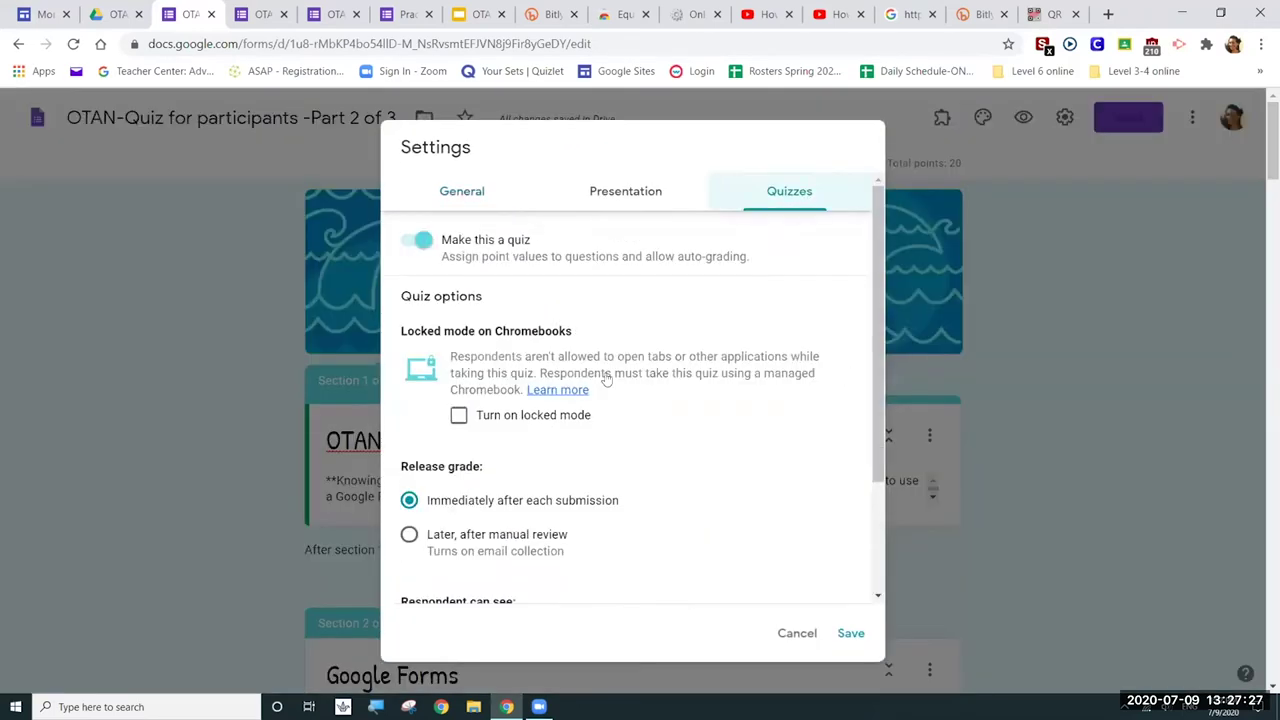
left_click(470, 535)
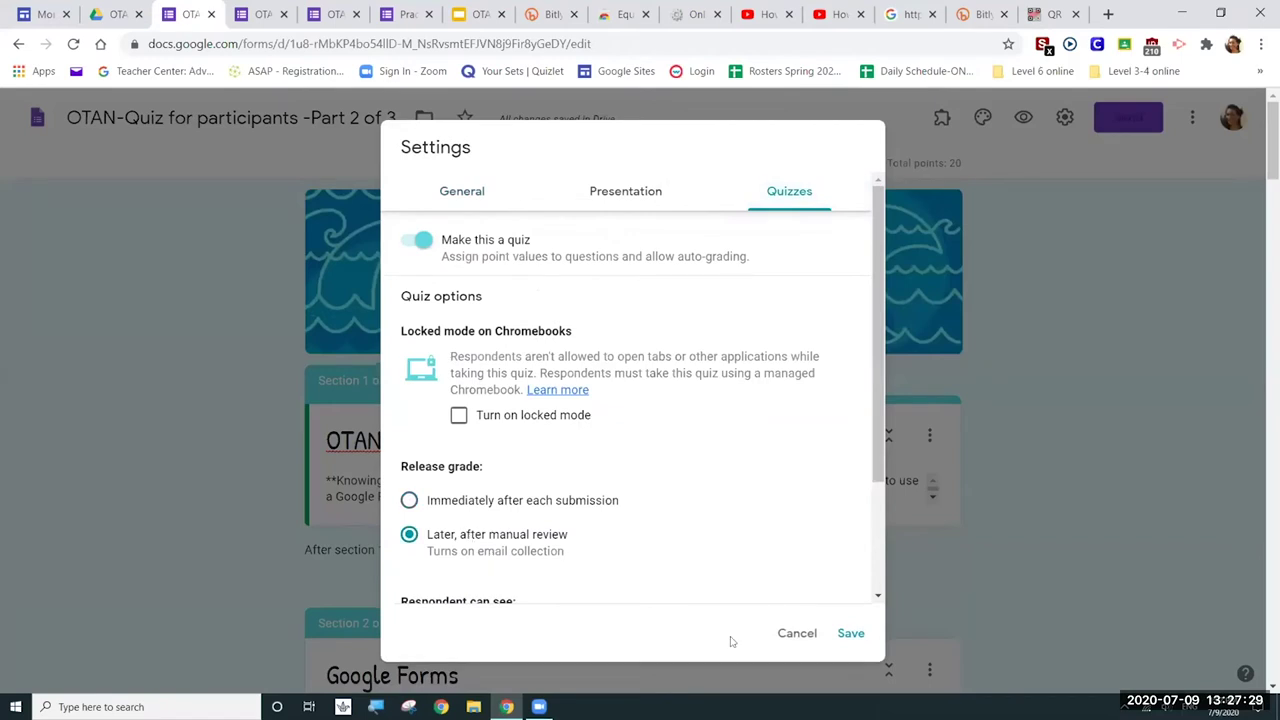
left_click(845, 638)
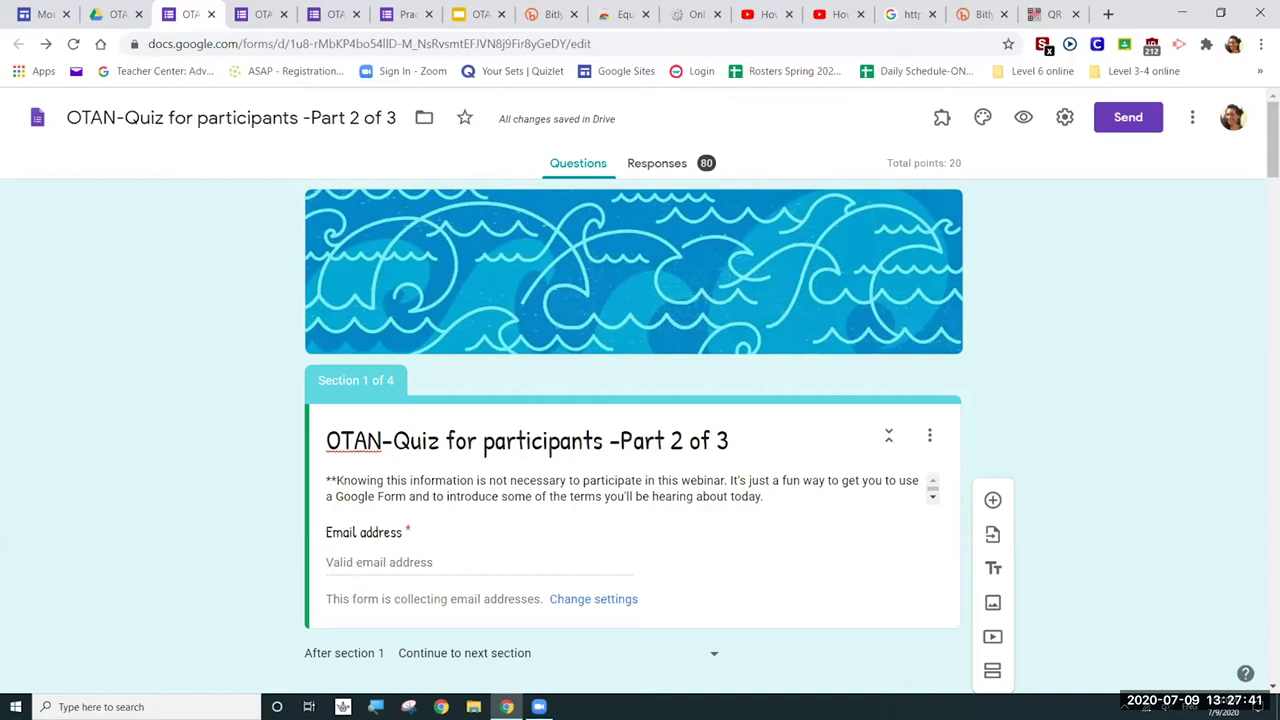
left_click_drag(1272, 140, 1272, 145)
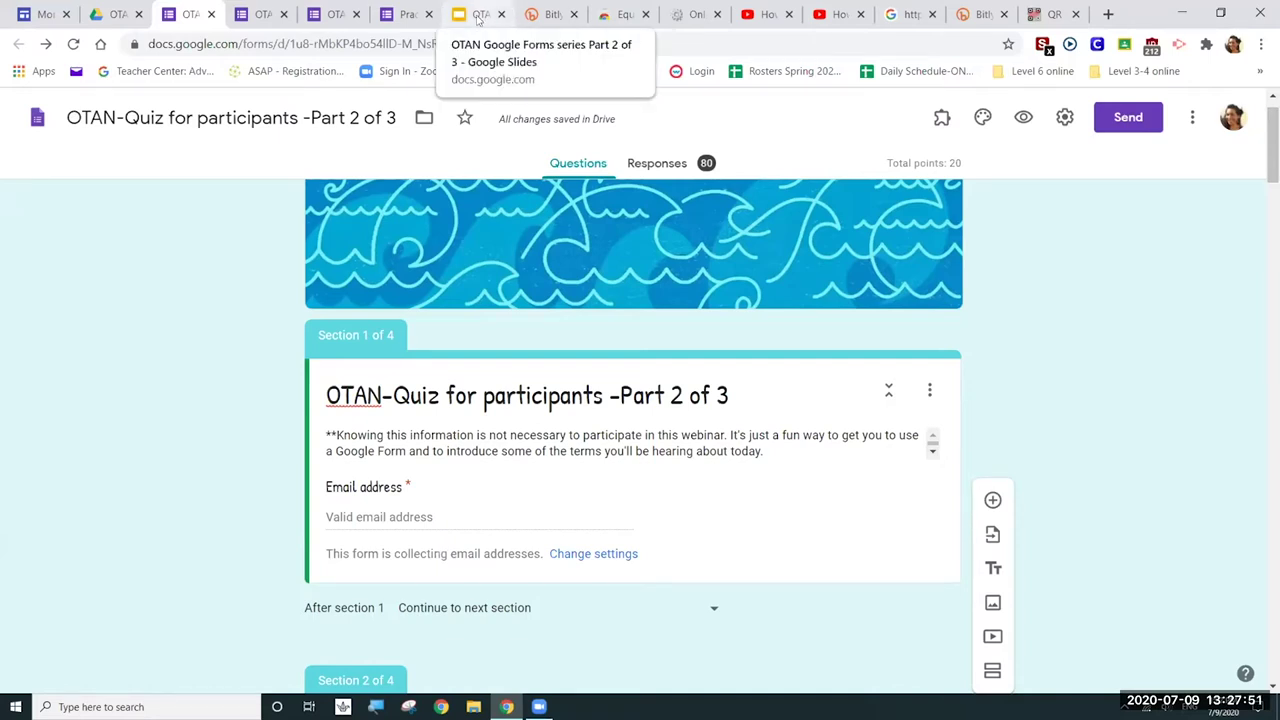
- Switch to the Google Slides deck "OTAN Google Forms series Part 2 of 3", present the Hyperlinks slide, and exit the presentation
left_click(479, 16)
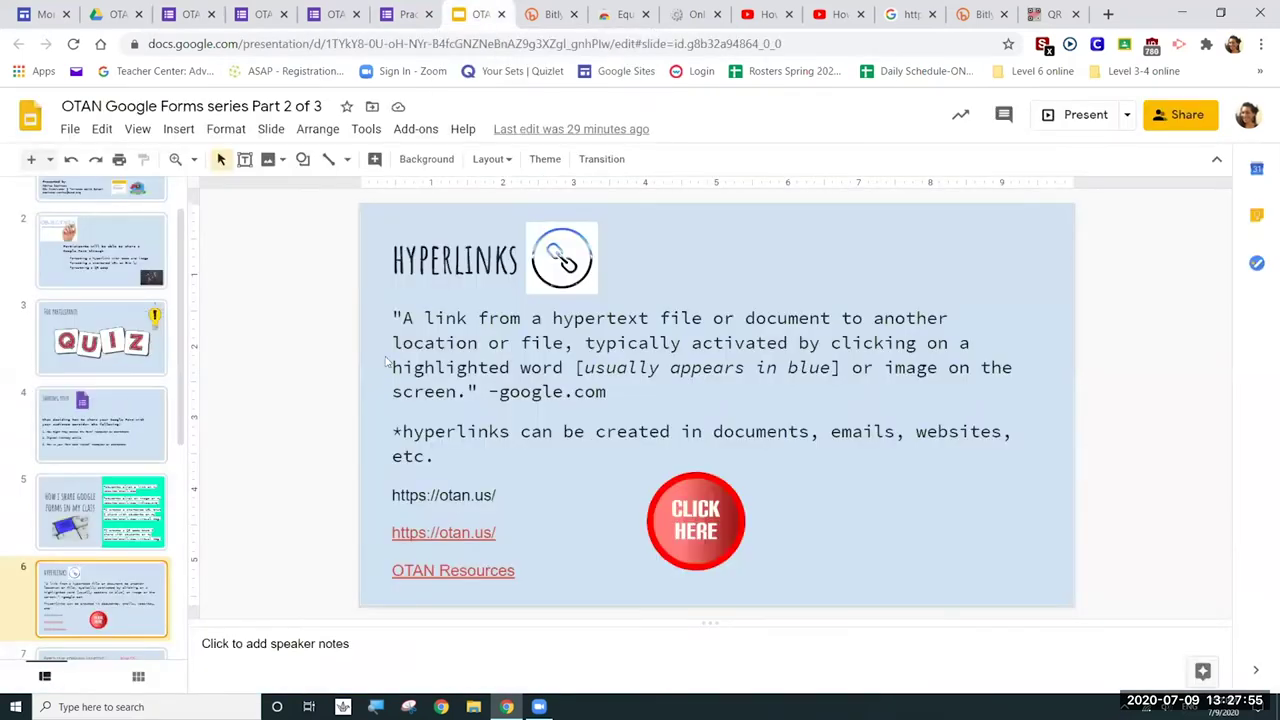
left_click(1048, 118)
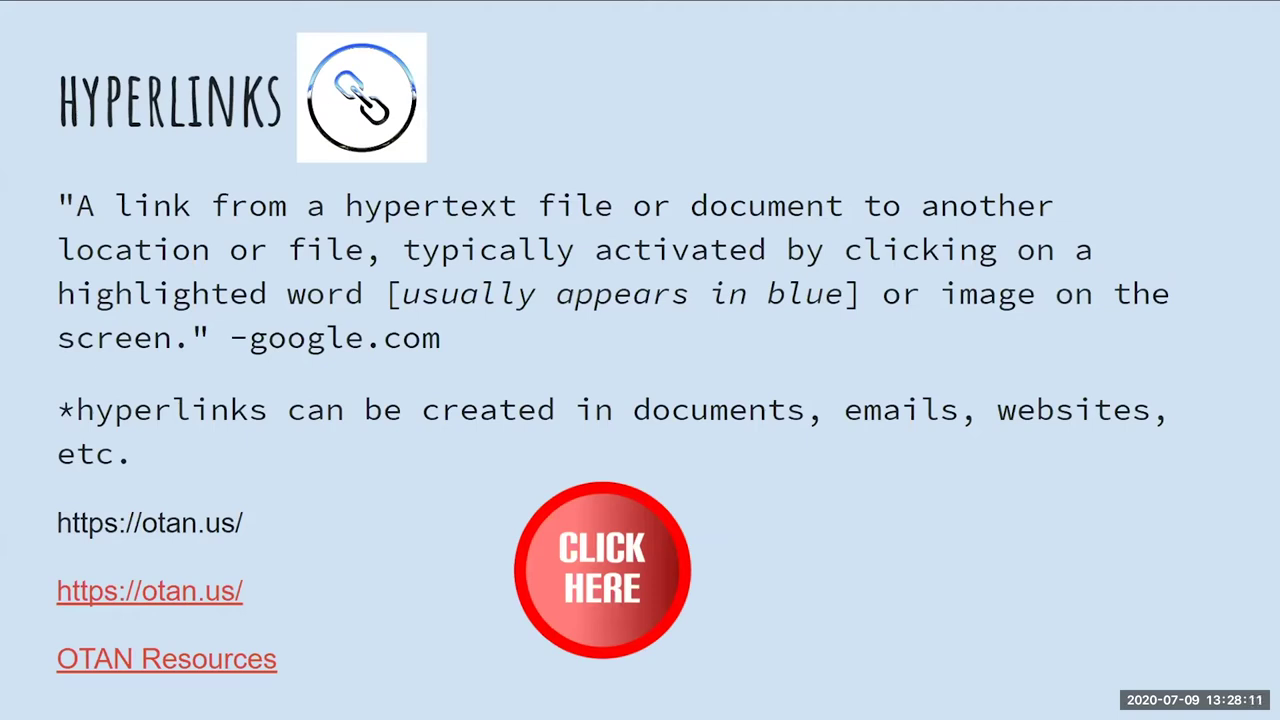
key("Escape")
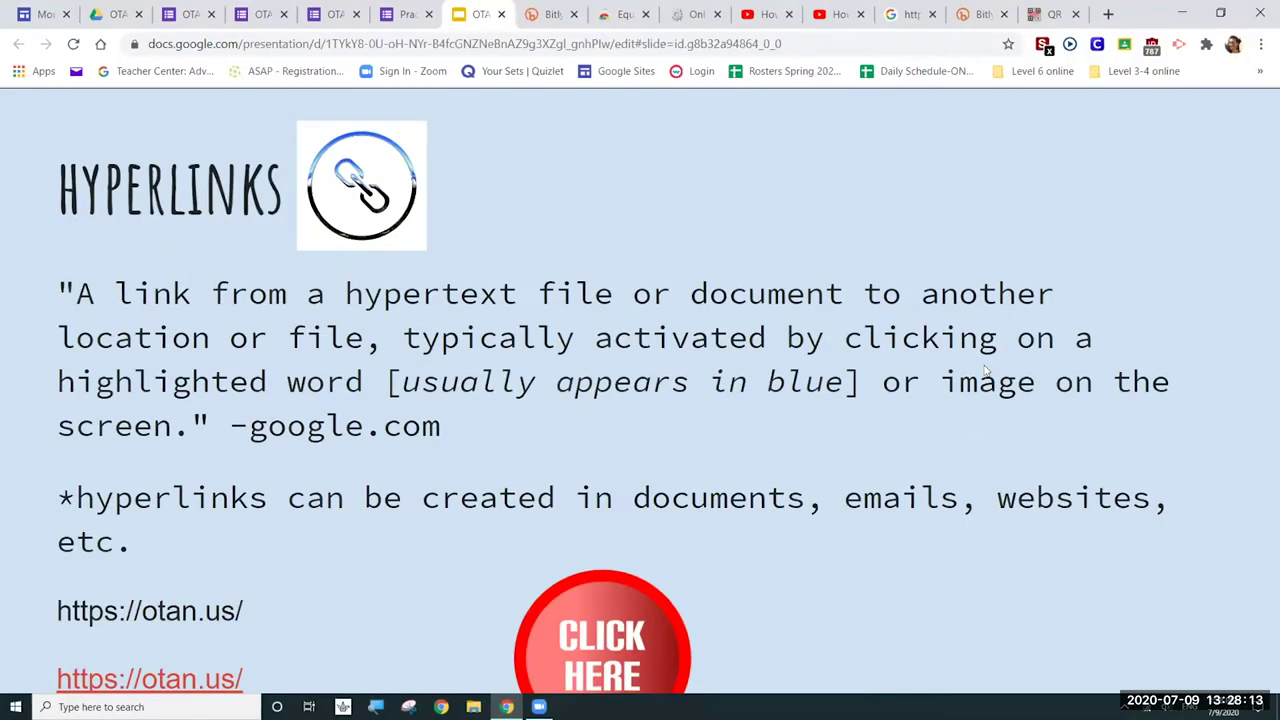
key("Escape")
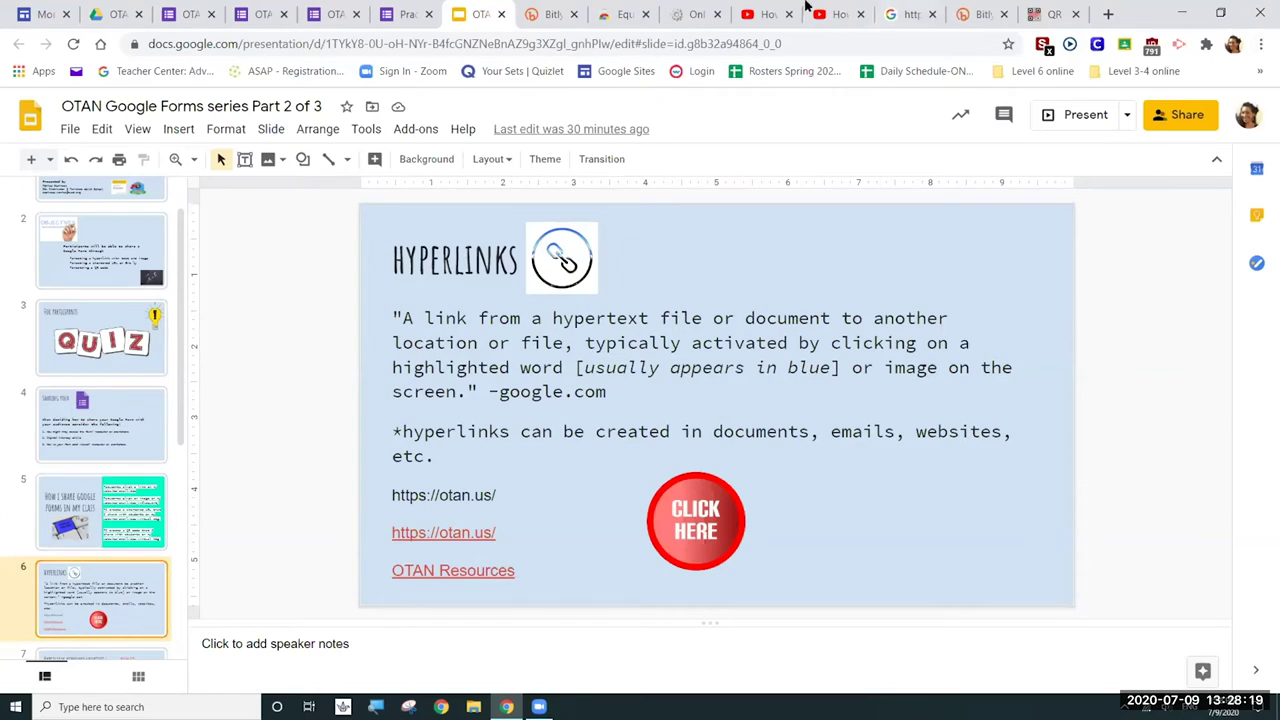
- Return to the quiz form and add a blank multiple choice question after the final QR code image question
left_click(185, 14)
left_click_drag(1273, 150, 1233, 665)
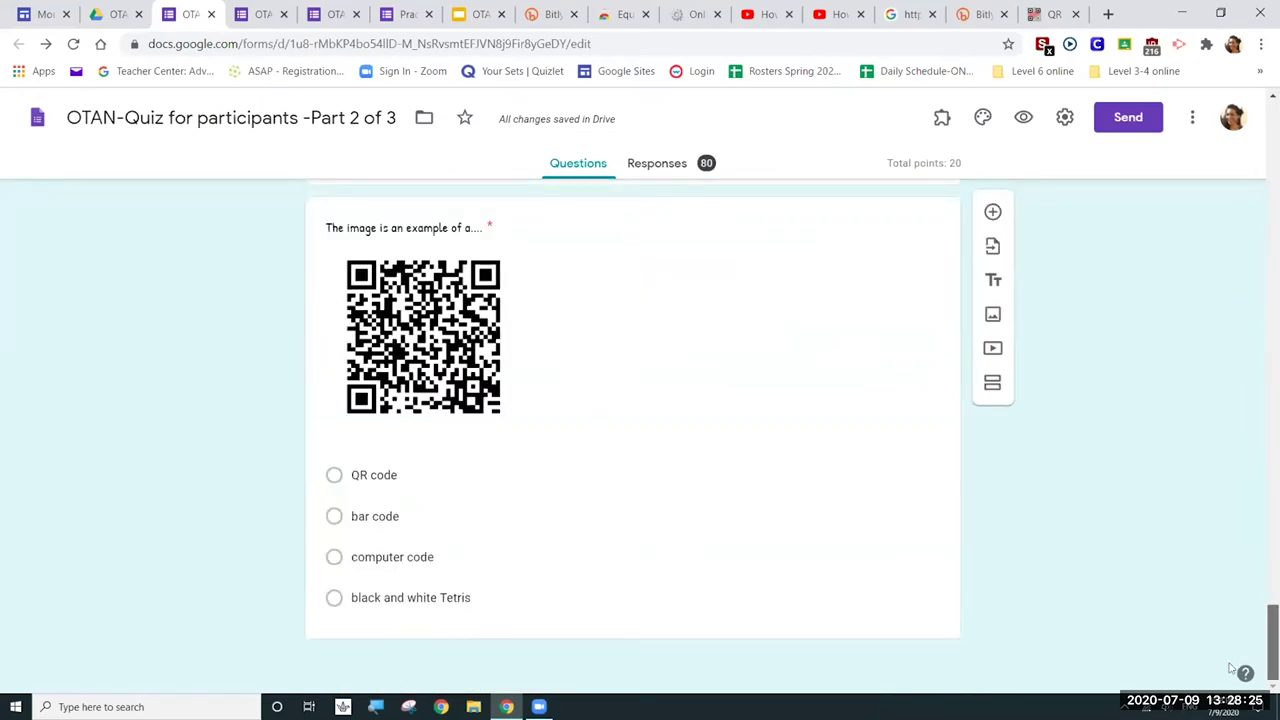
left_click(877, 406)
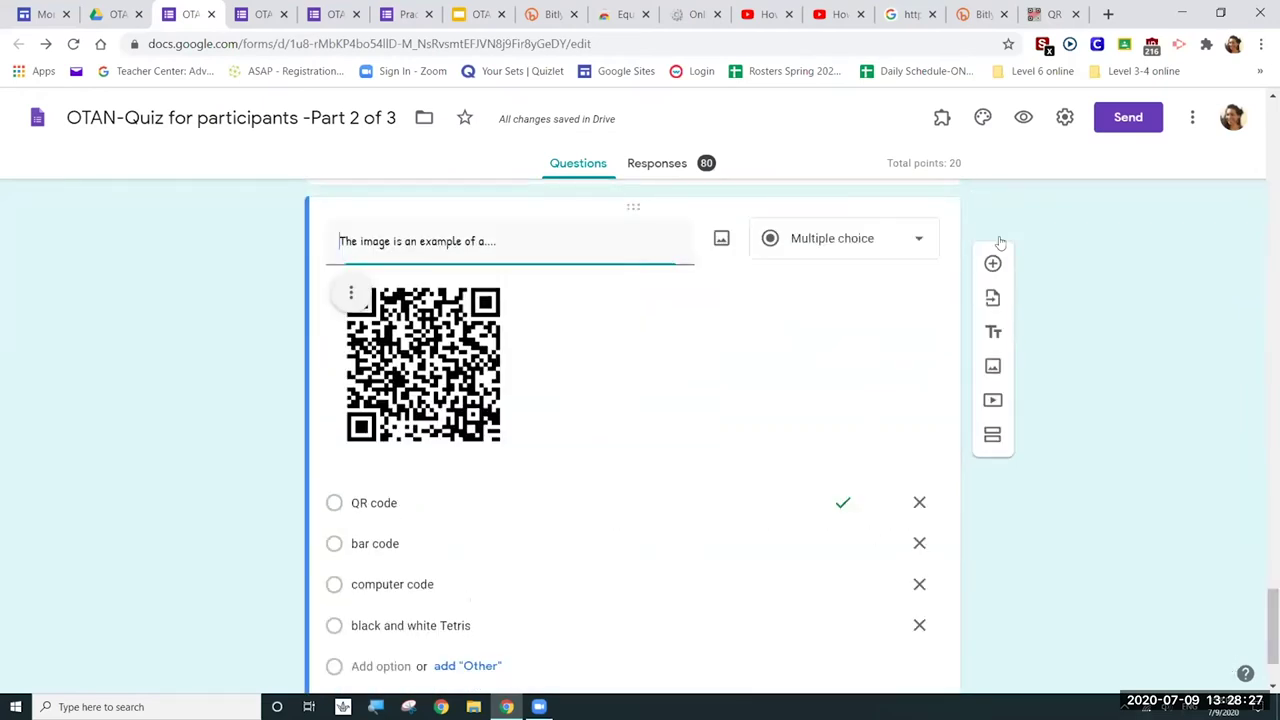
left_click(1094, 400)
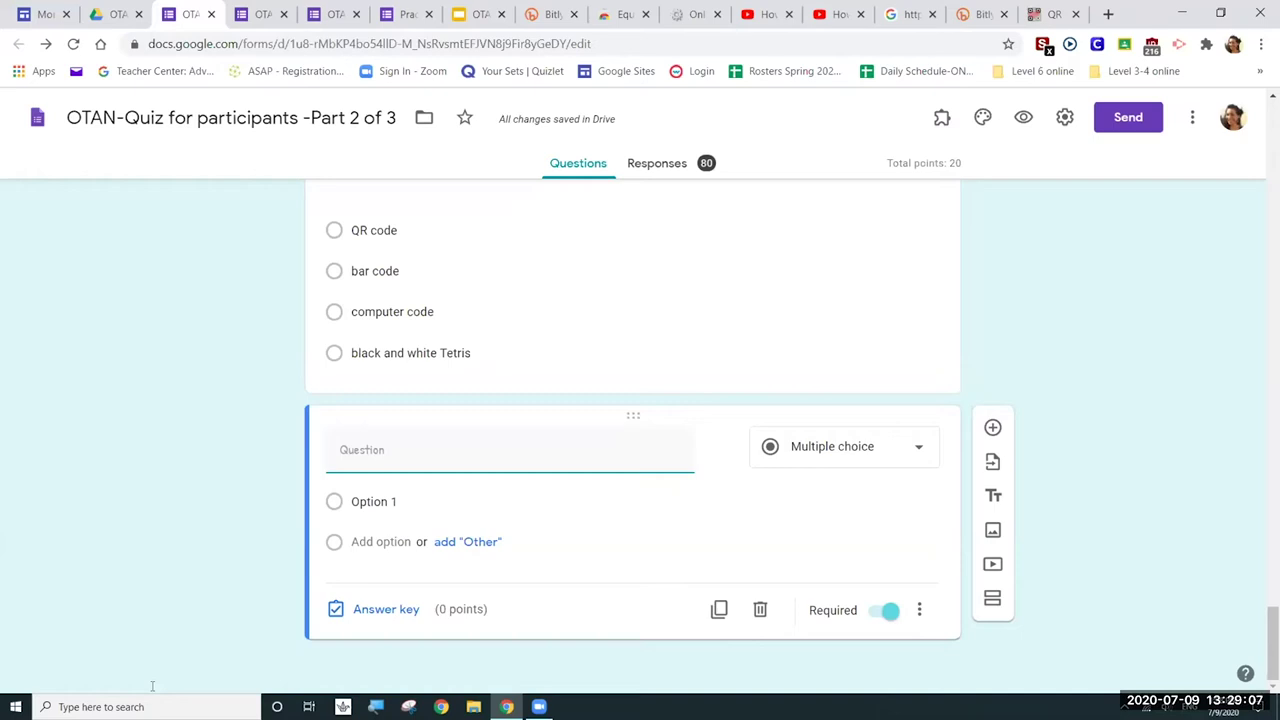
- In the form's other open copy, add a blank multiple choice question below the question about previewing the Google Form
key("ctrl+Tab")
scroll(632, 430, "down", 15)
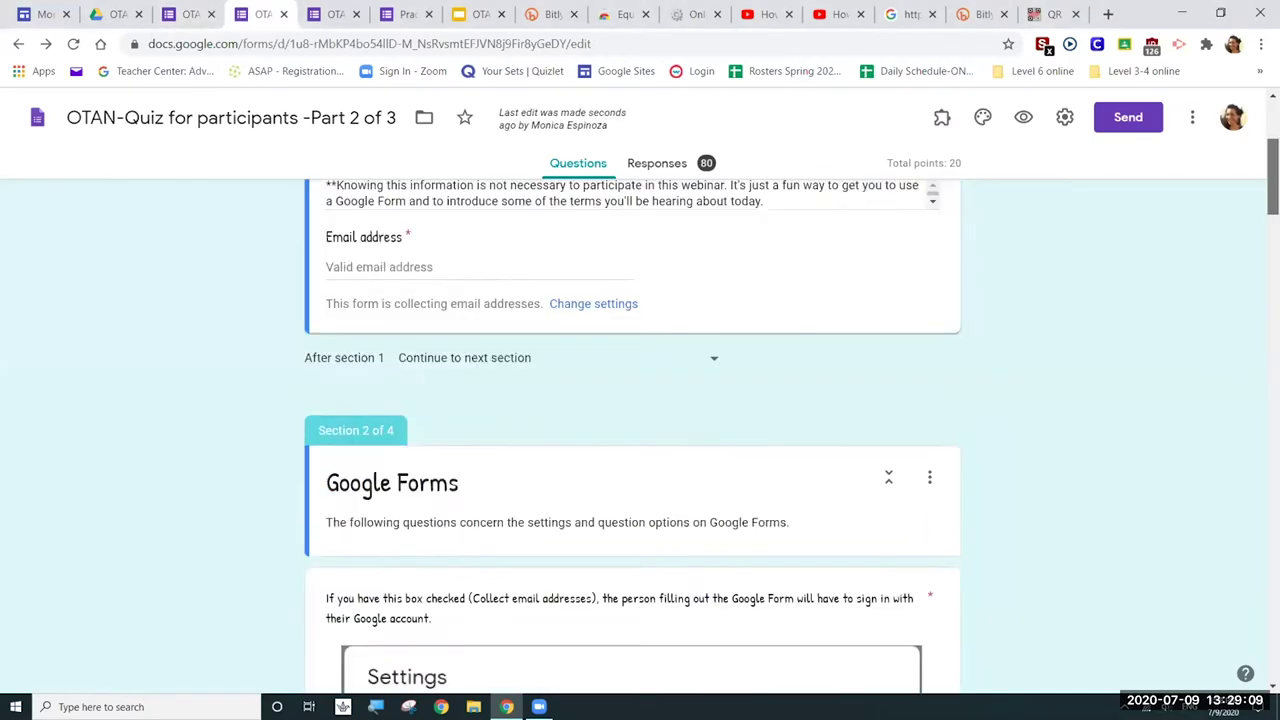
scroll(478, 330, "up", 2)
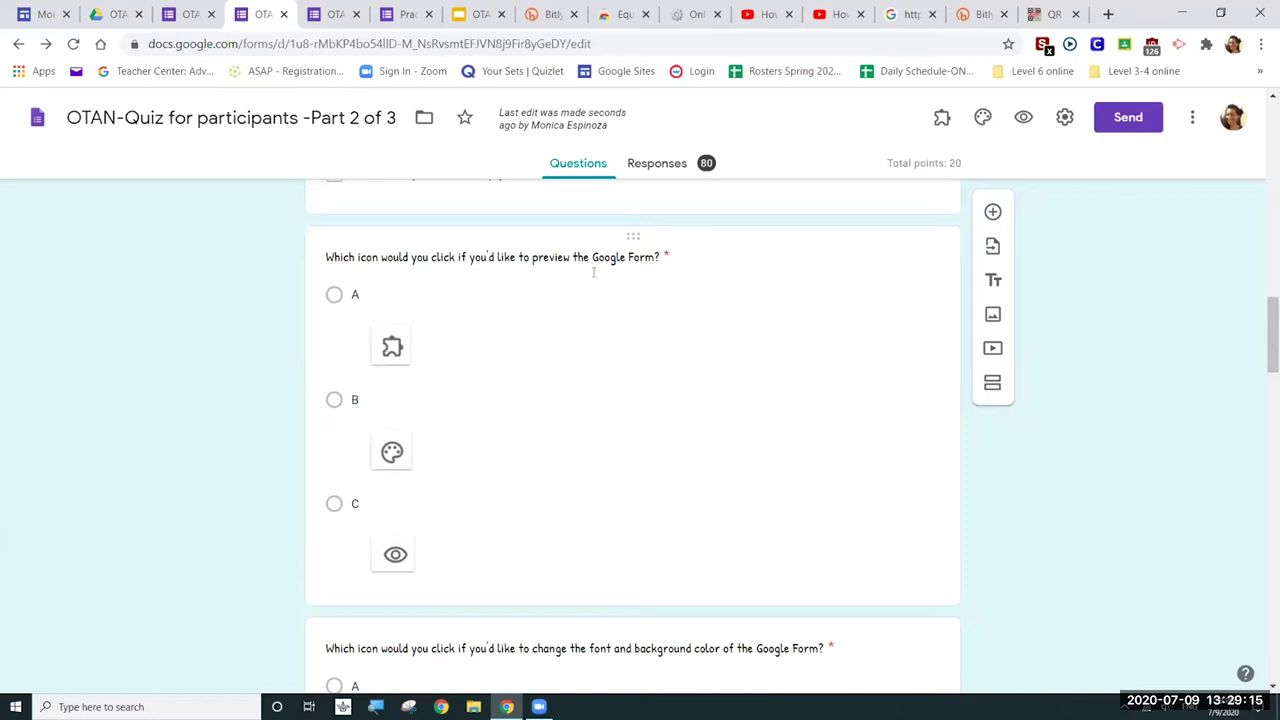
left_click(622, 242)
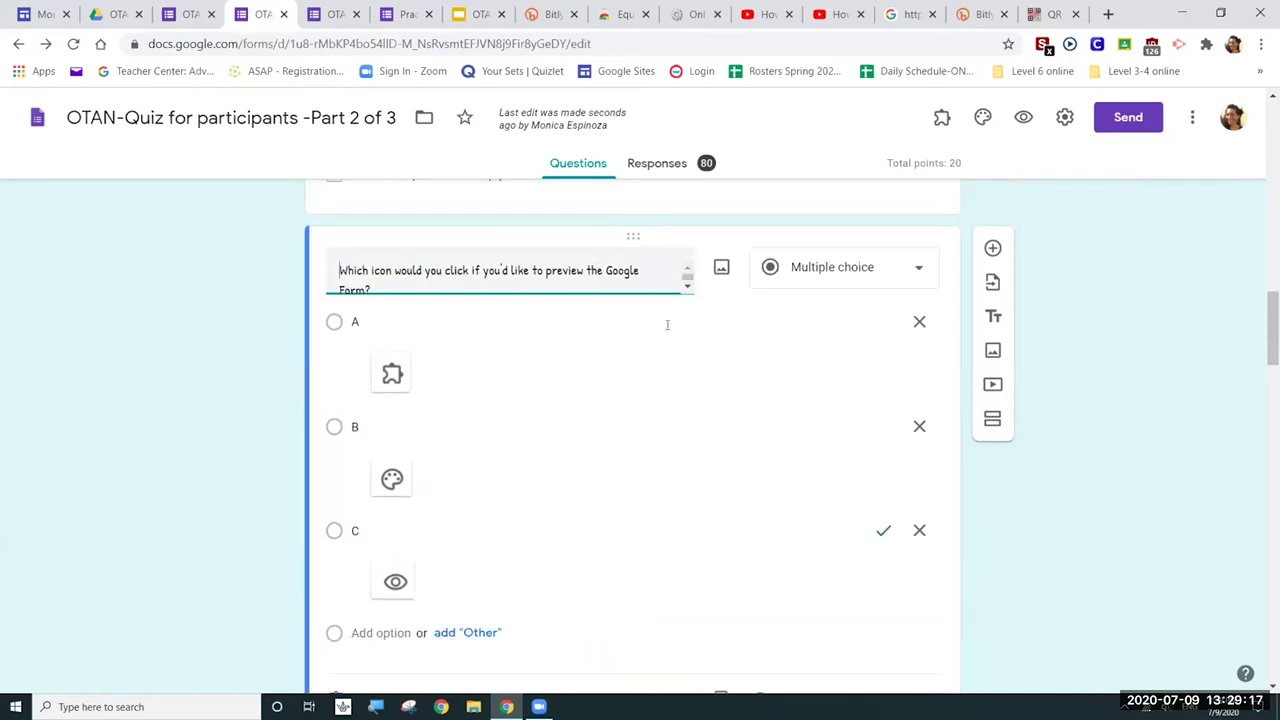
left_click(993, 249)
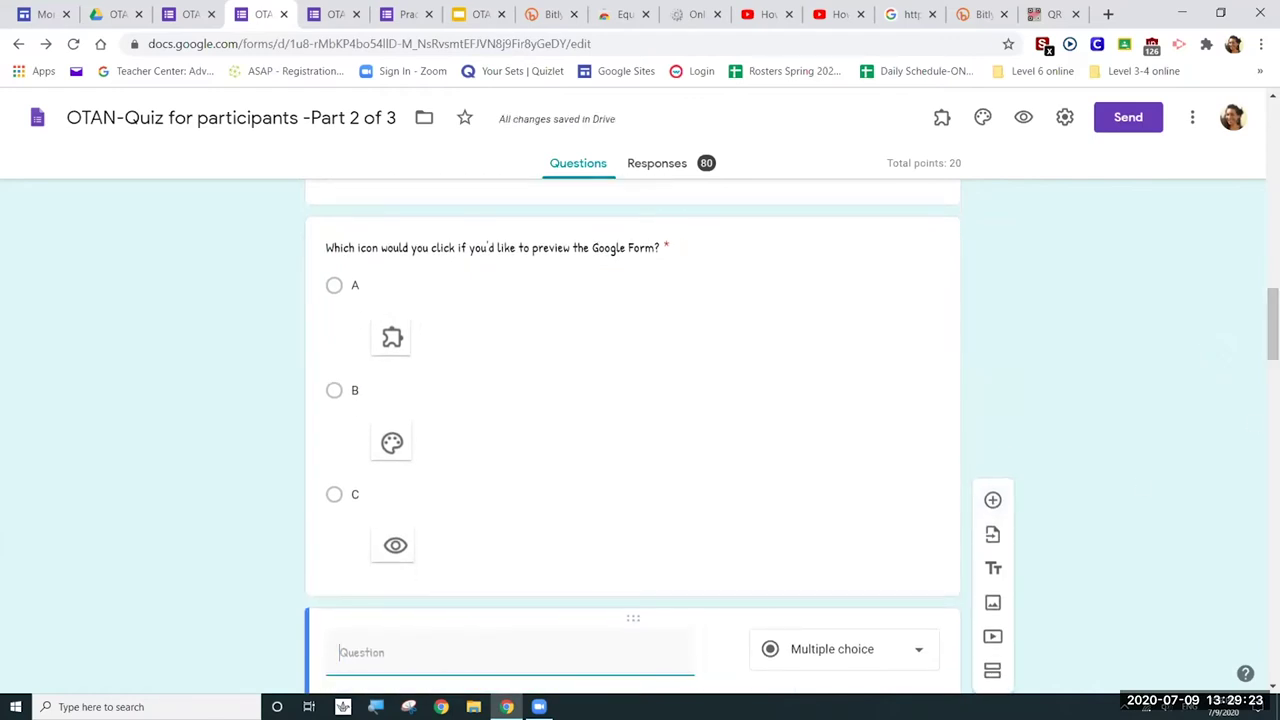
- Start adding an image to Option 1 of the new question and search Google Images for "puppy"
scroll(706, 377, "down", 4)
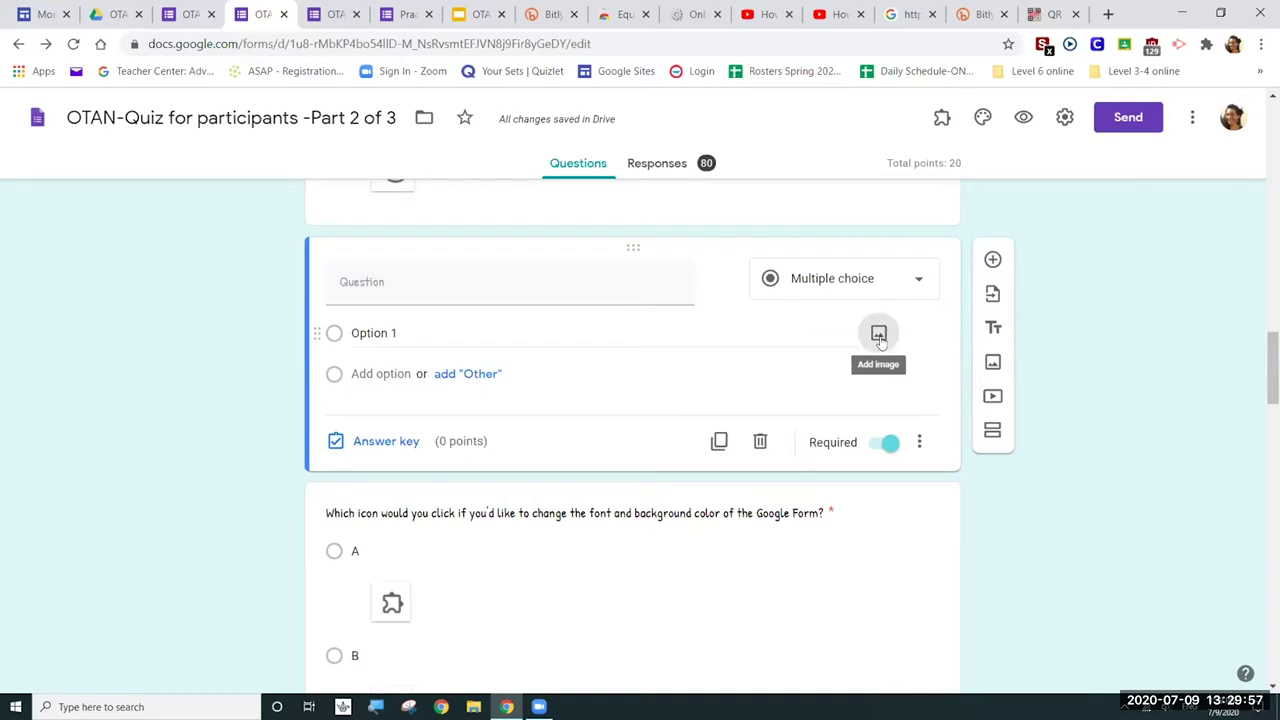
left_click(879, 336)
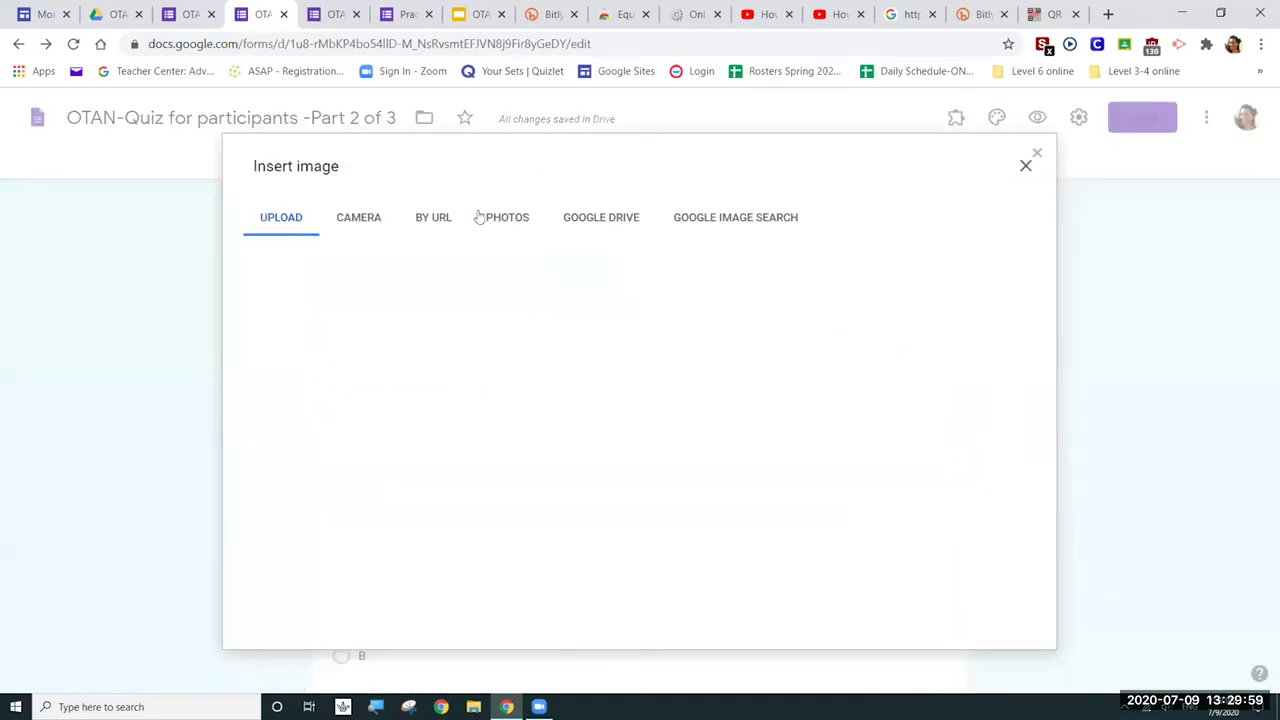
left_click(510, 228)
left_click(731, 225)
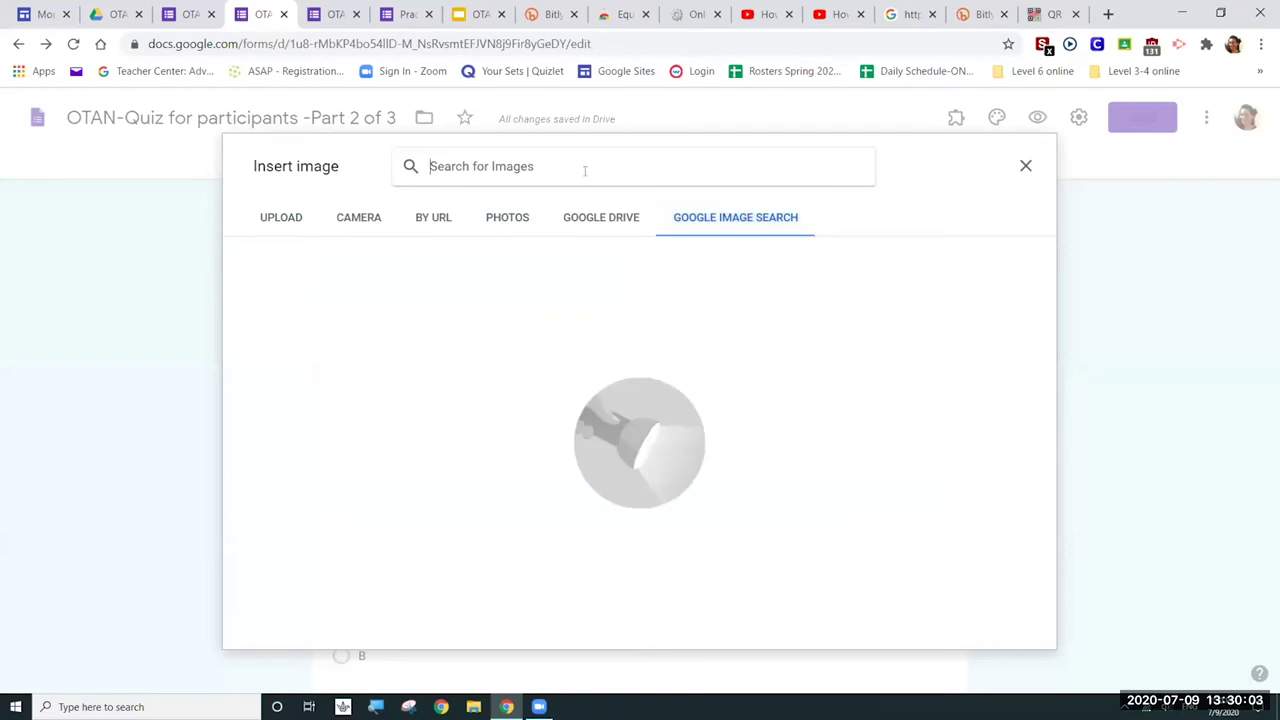
type("pupp")
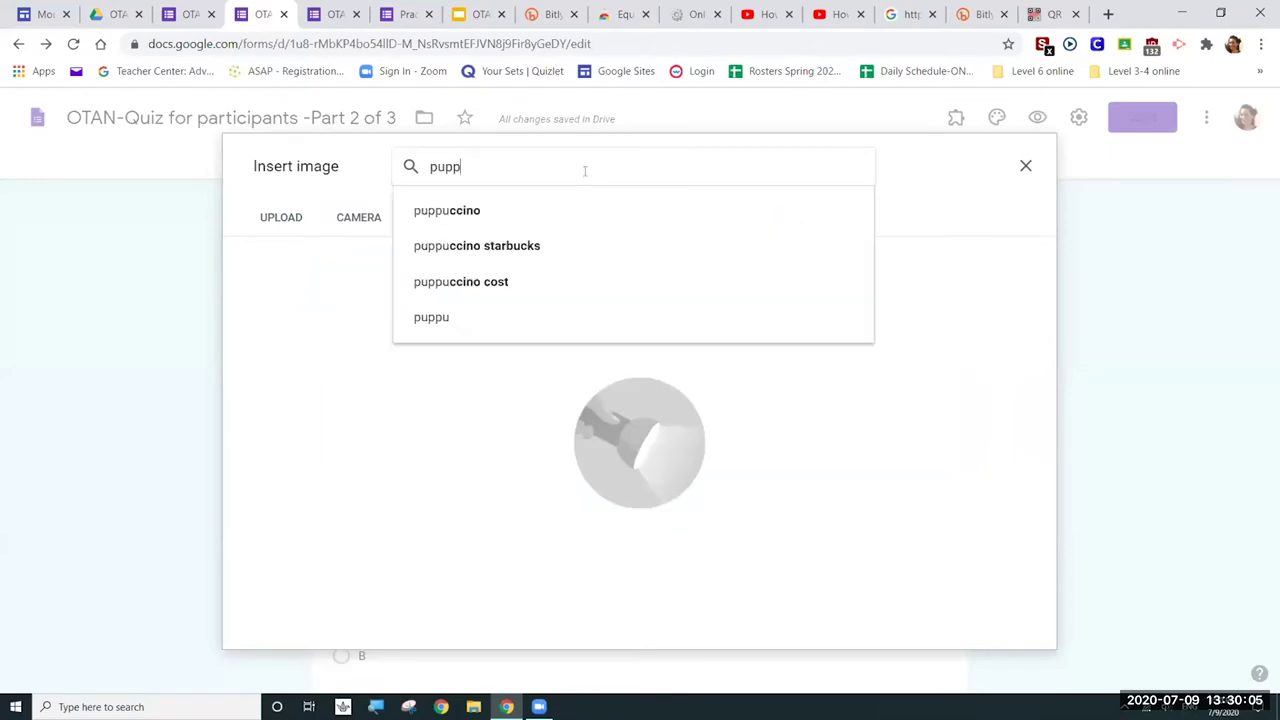
type("uy")
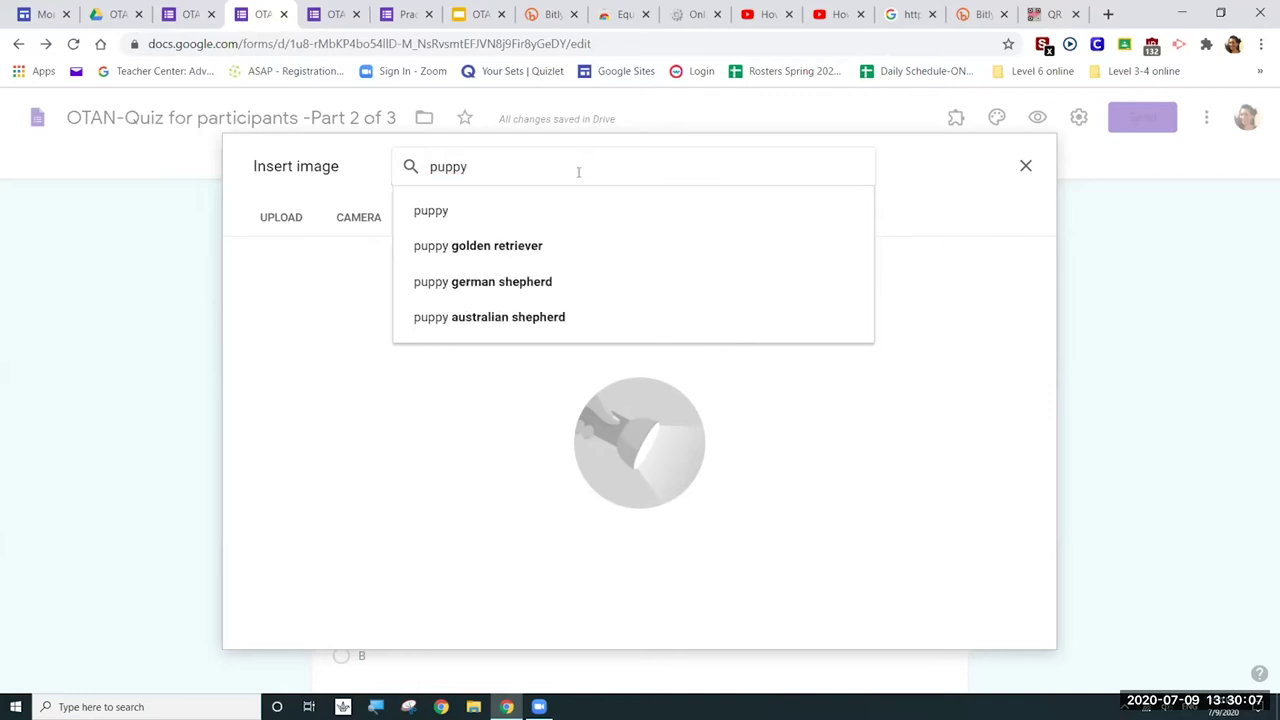
key("Return")
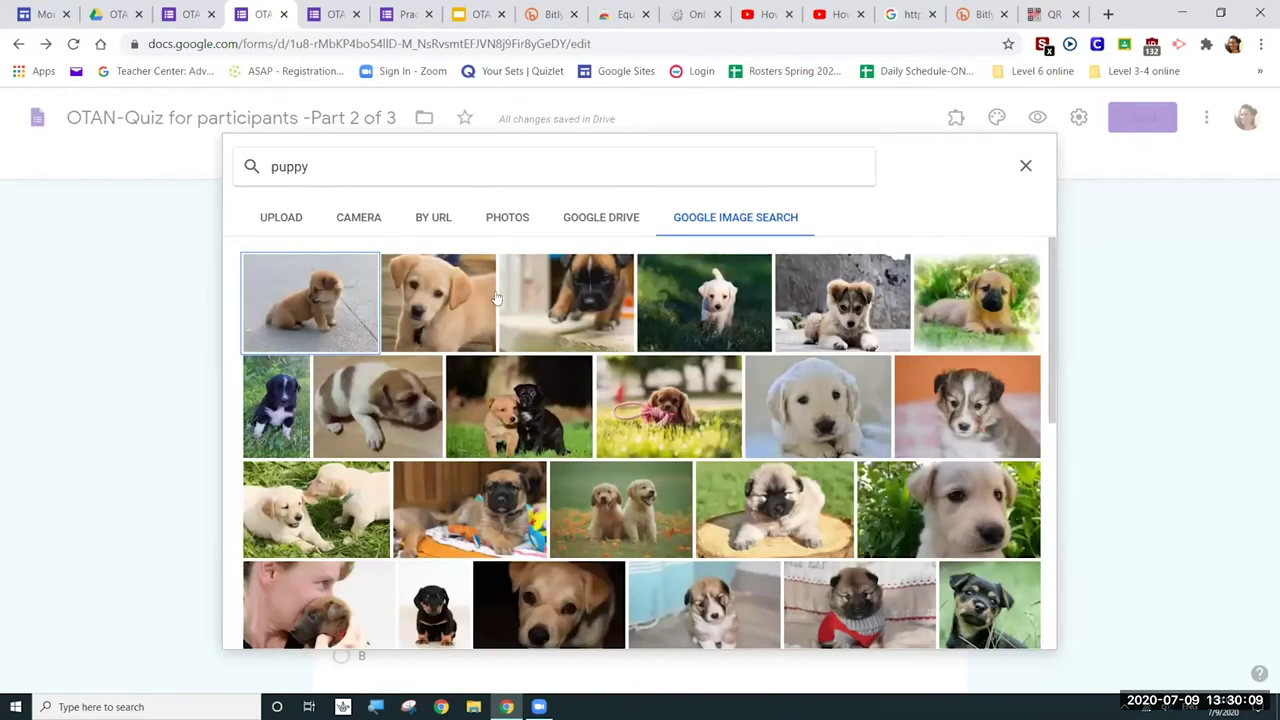
- Insert the picture of the brown-and-white puppy lying down into Option 1 and rename the option "A"
left_click(350, 305)
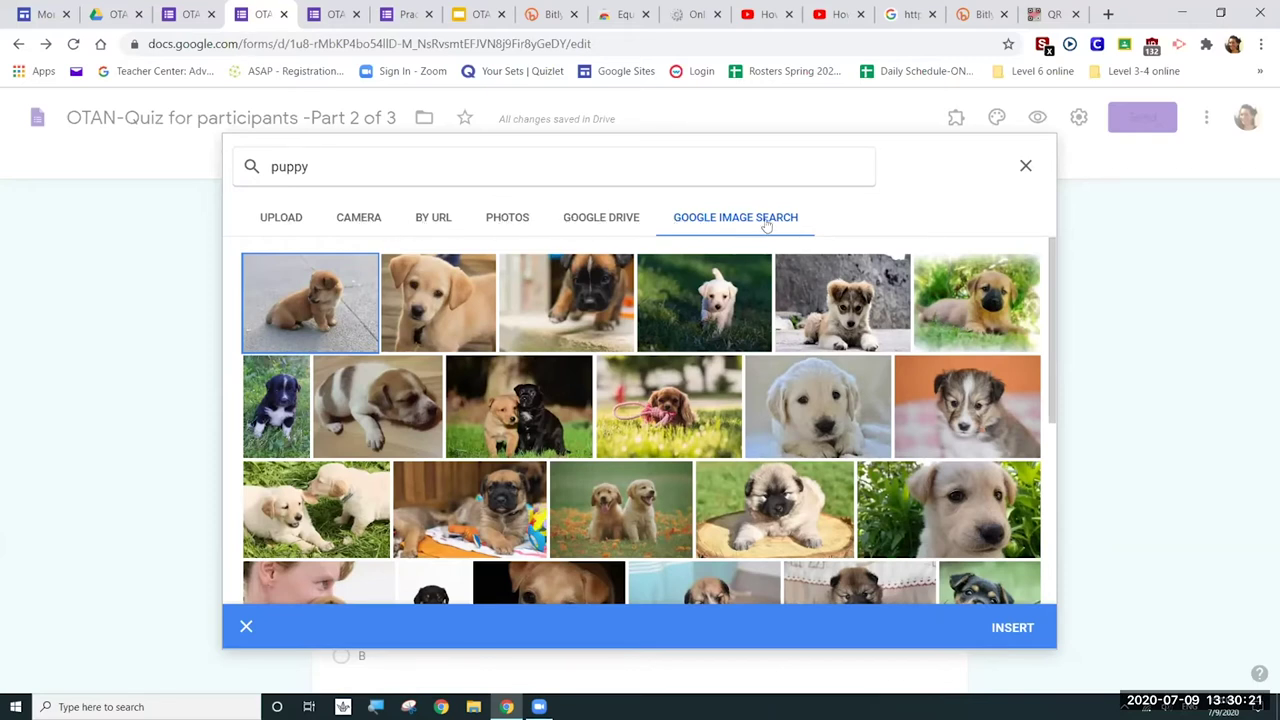
left_click(440, 300)
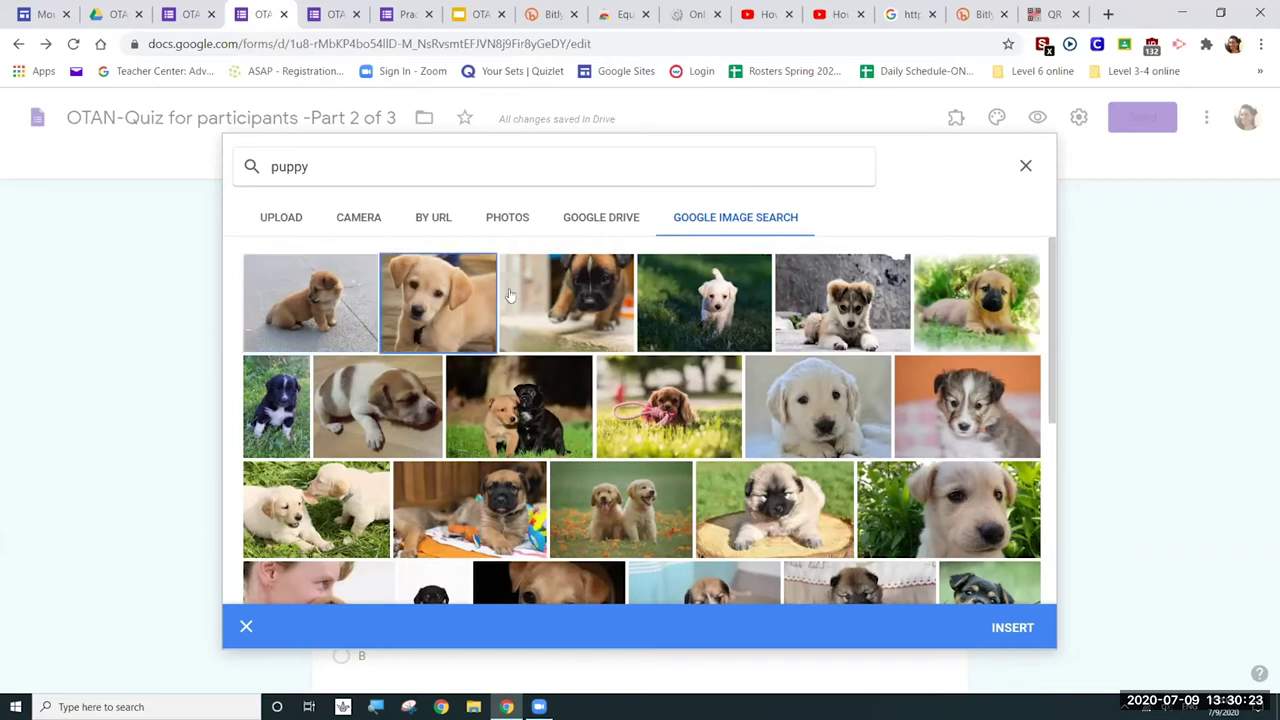
left_click(310, 315)
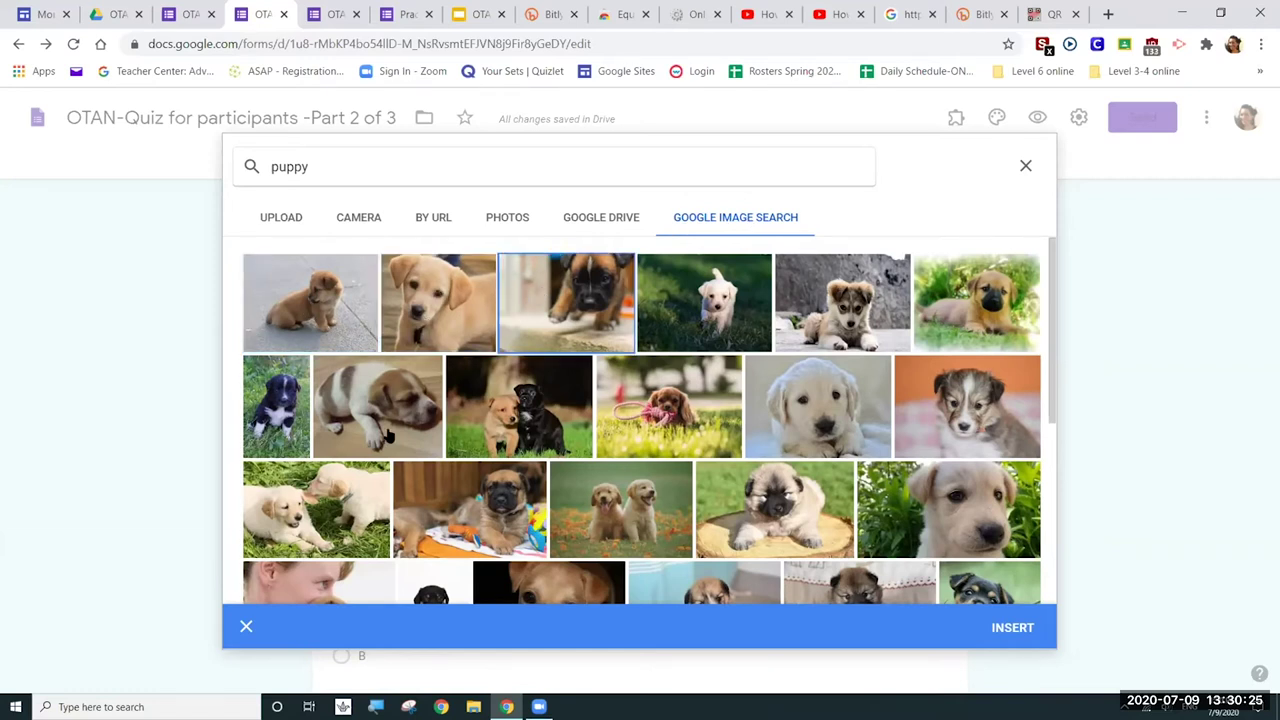
left_click(440, 405)
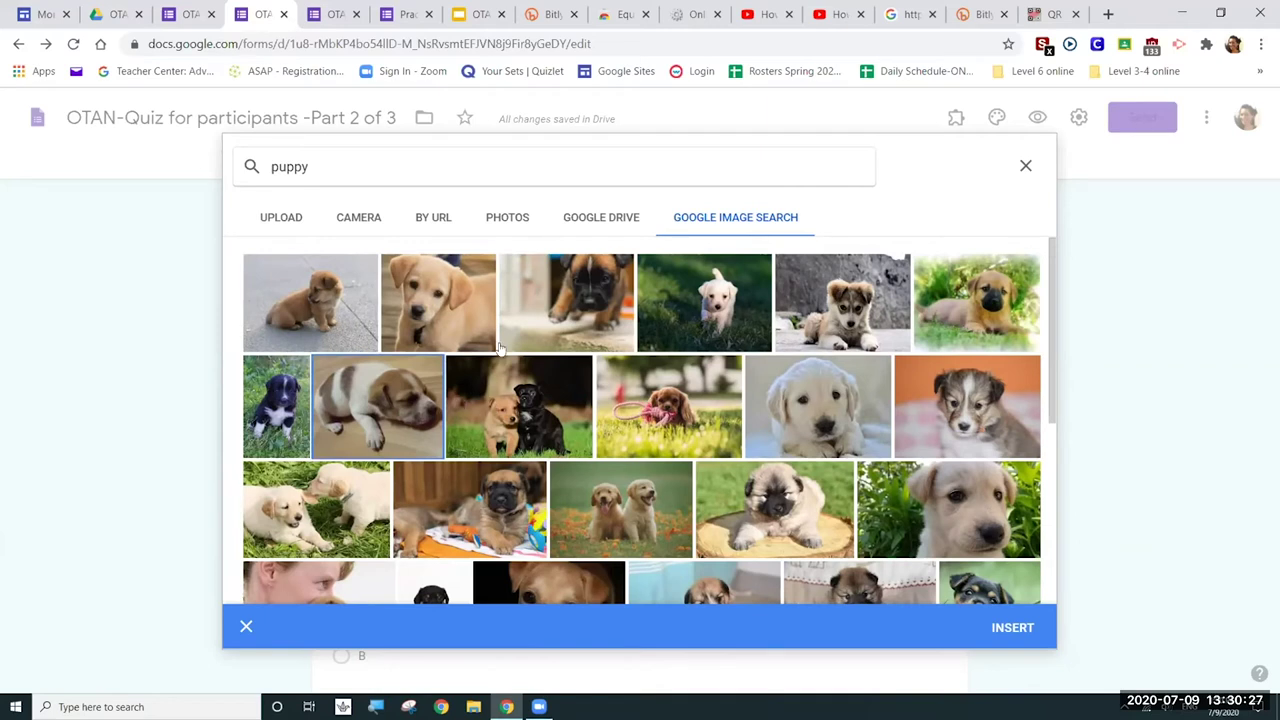
left_click(1012, 630)
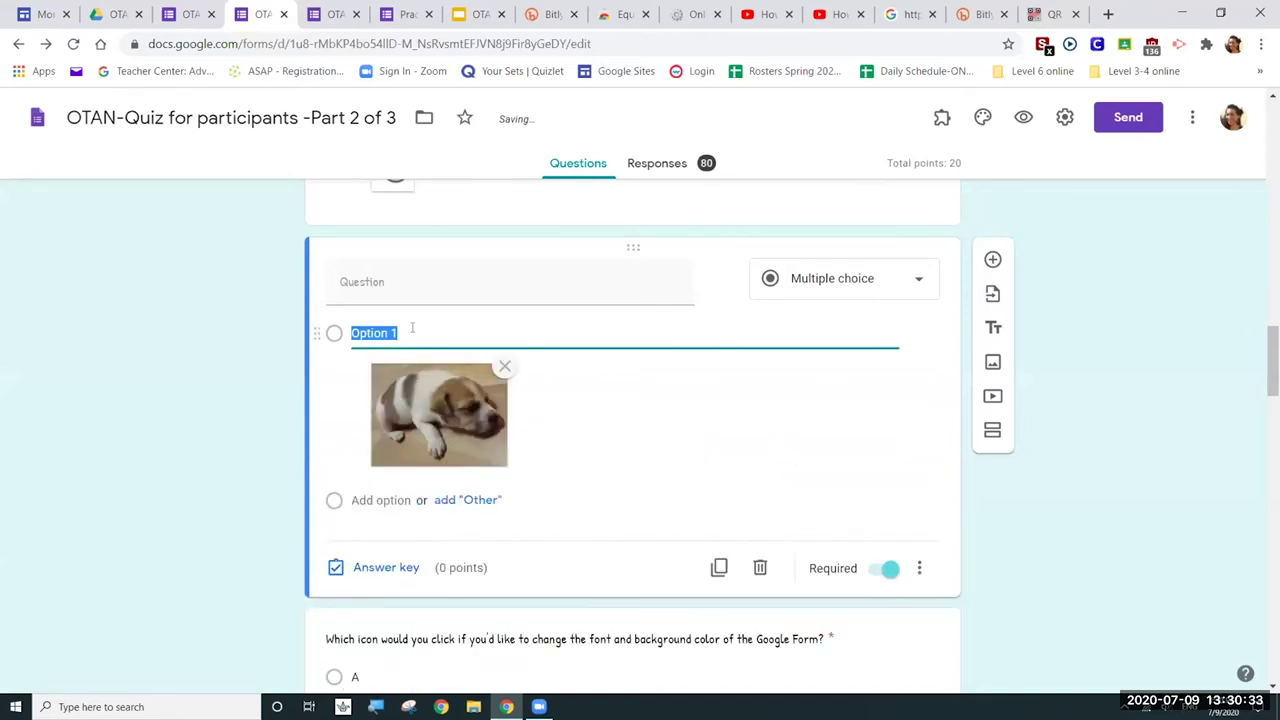
type("A")
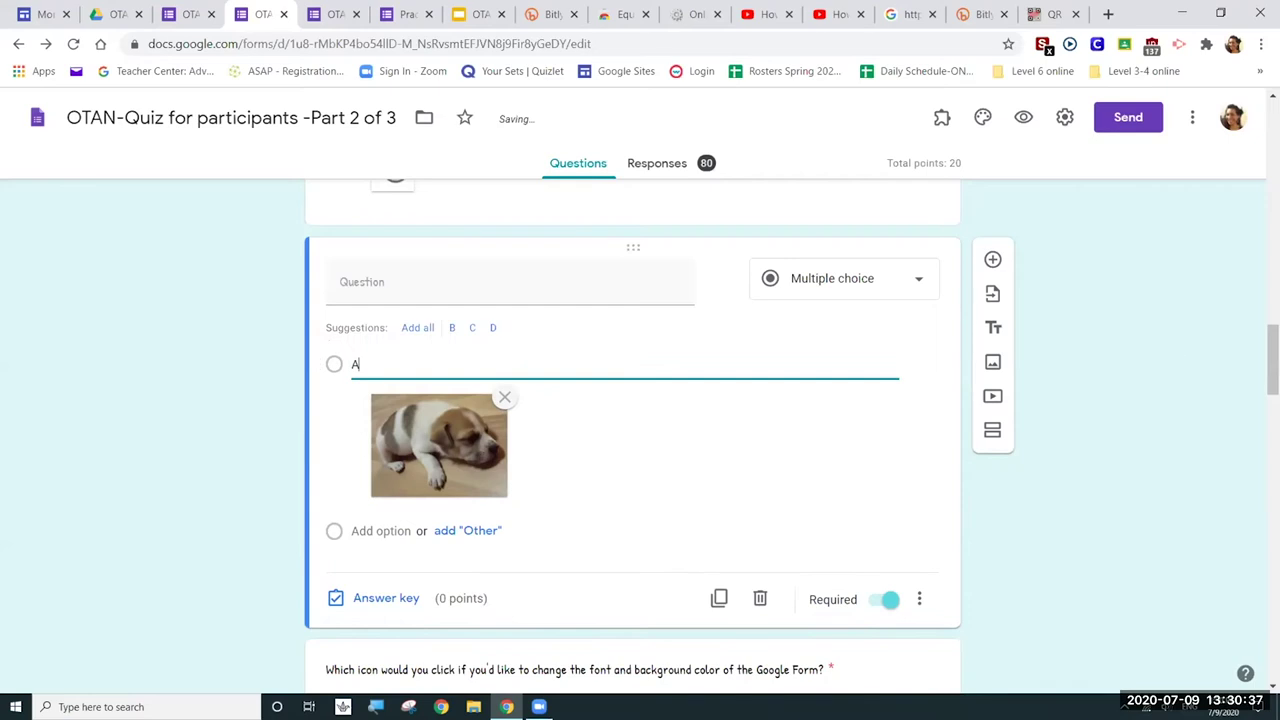
left_click(1177, 374)
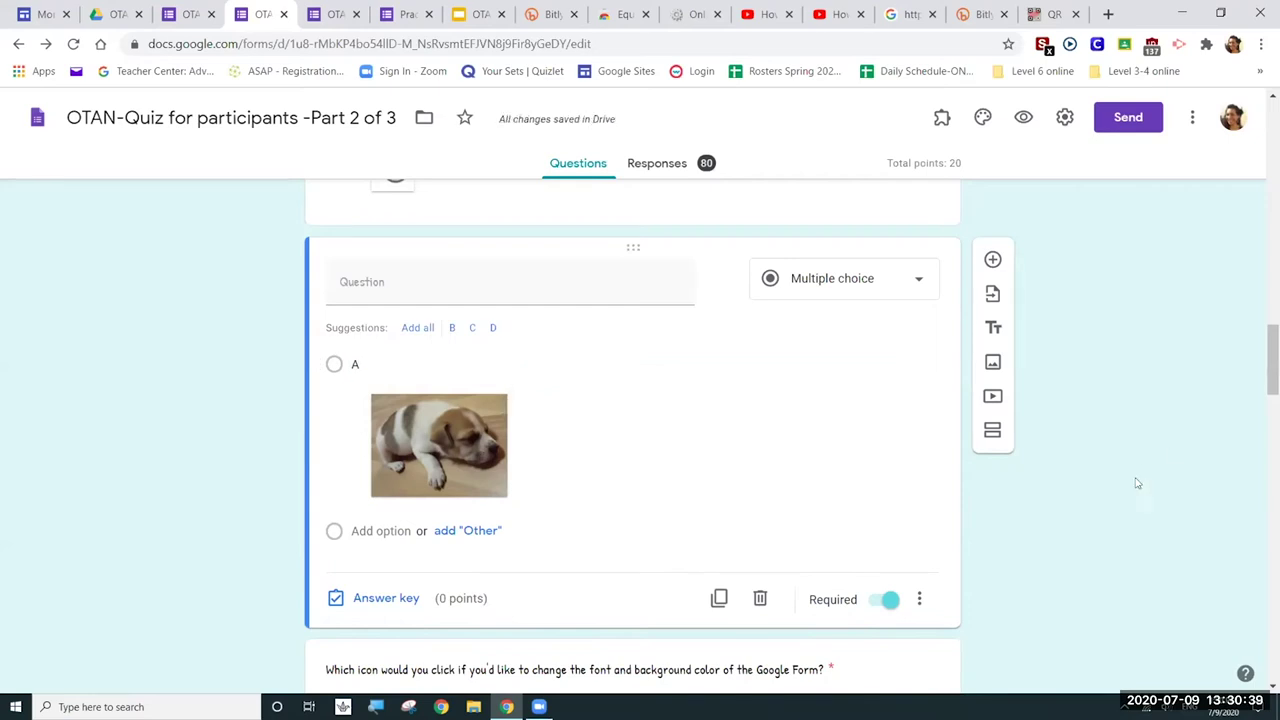
- Change the new puppy-image question's type from multiple choice to Linear scale
left_click_drag(1273, 360, 1273, 365)
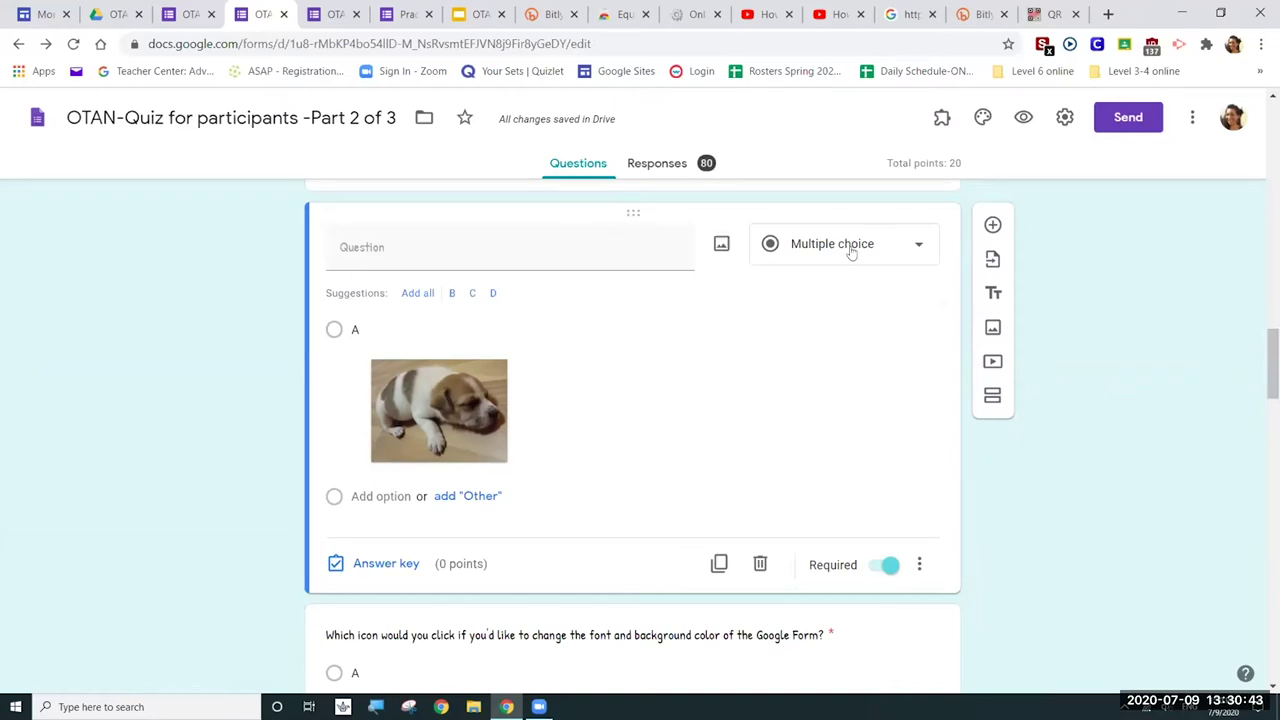
left_click(855, 343)
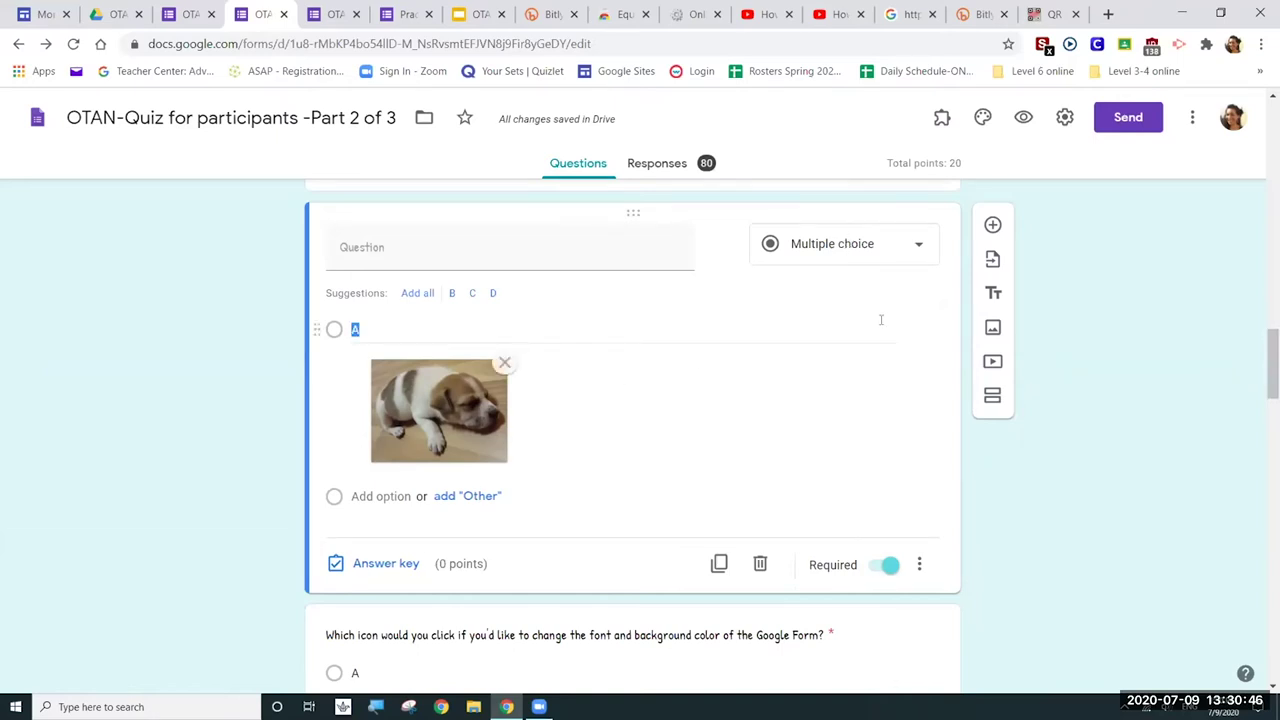
left_click(849, 250)
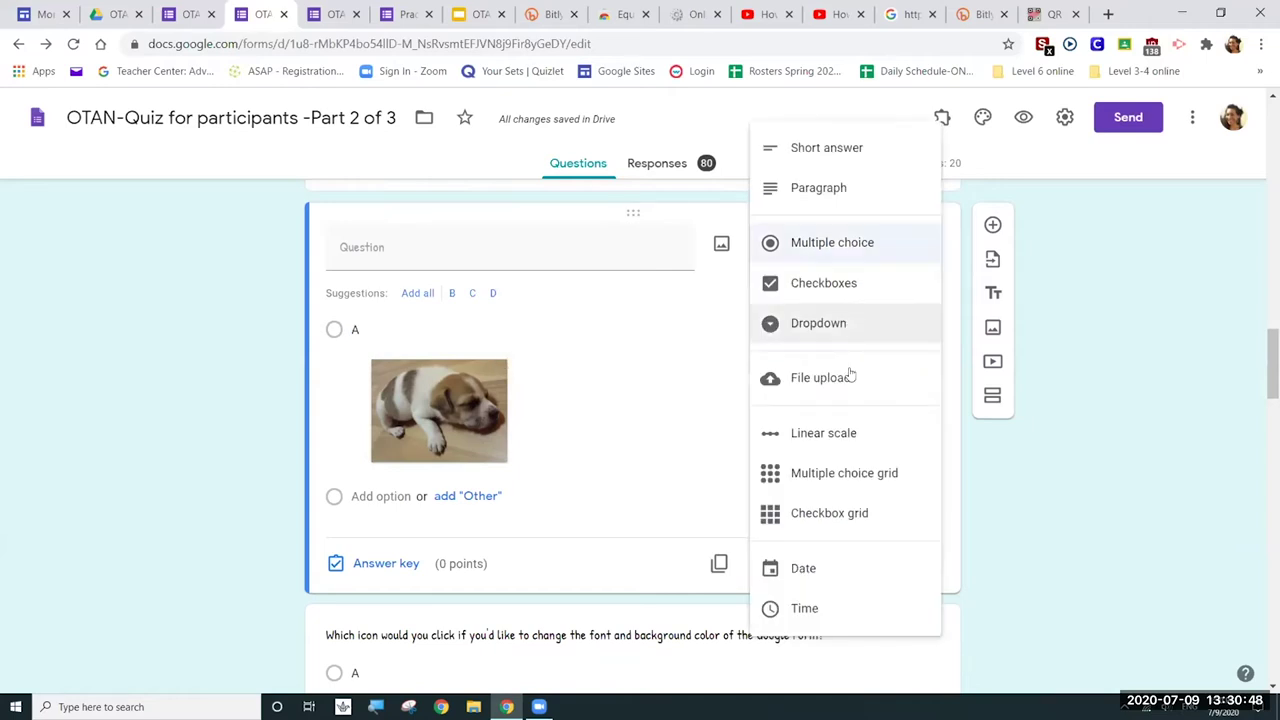
left_click(857, 435)
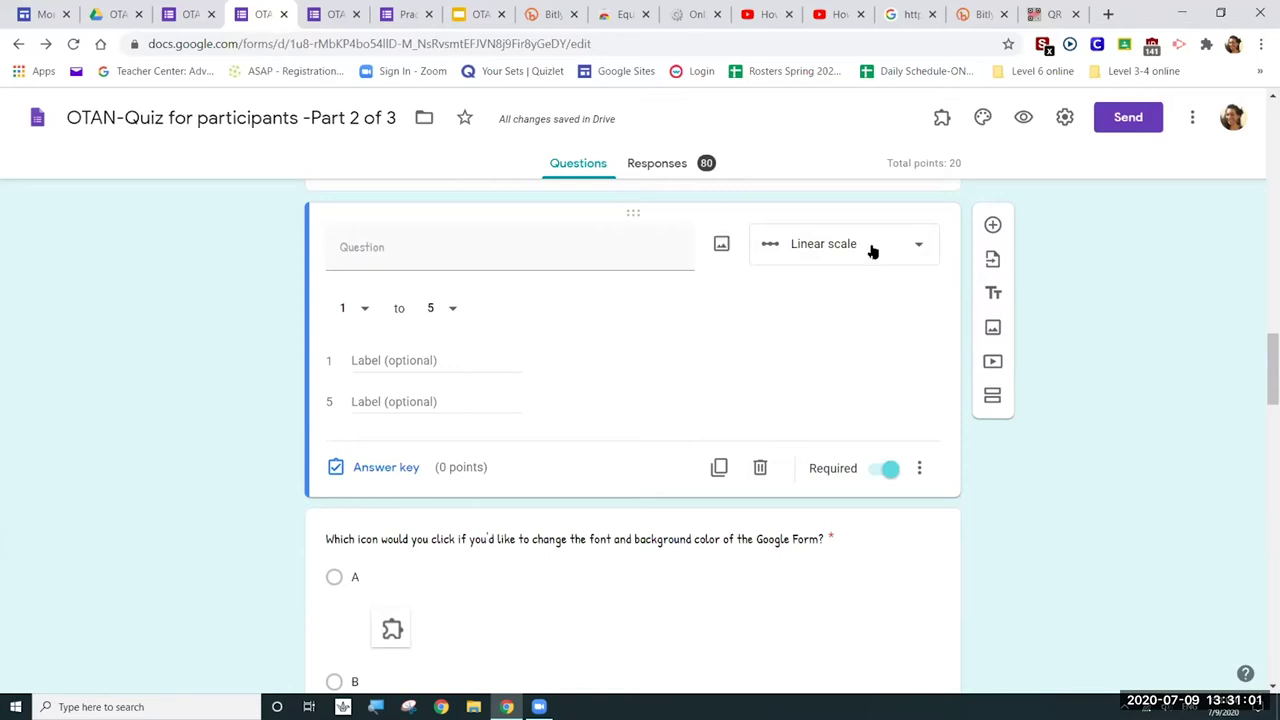
- Switch to the OTAN Google Forms series presentation and start the slideshow from the Hyperlinks slide
left_click(462, 22)
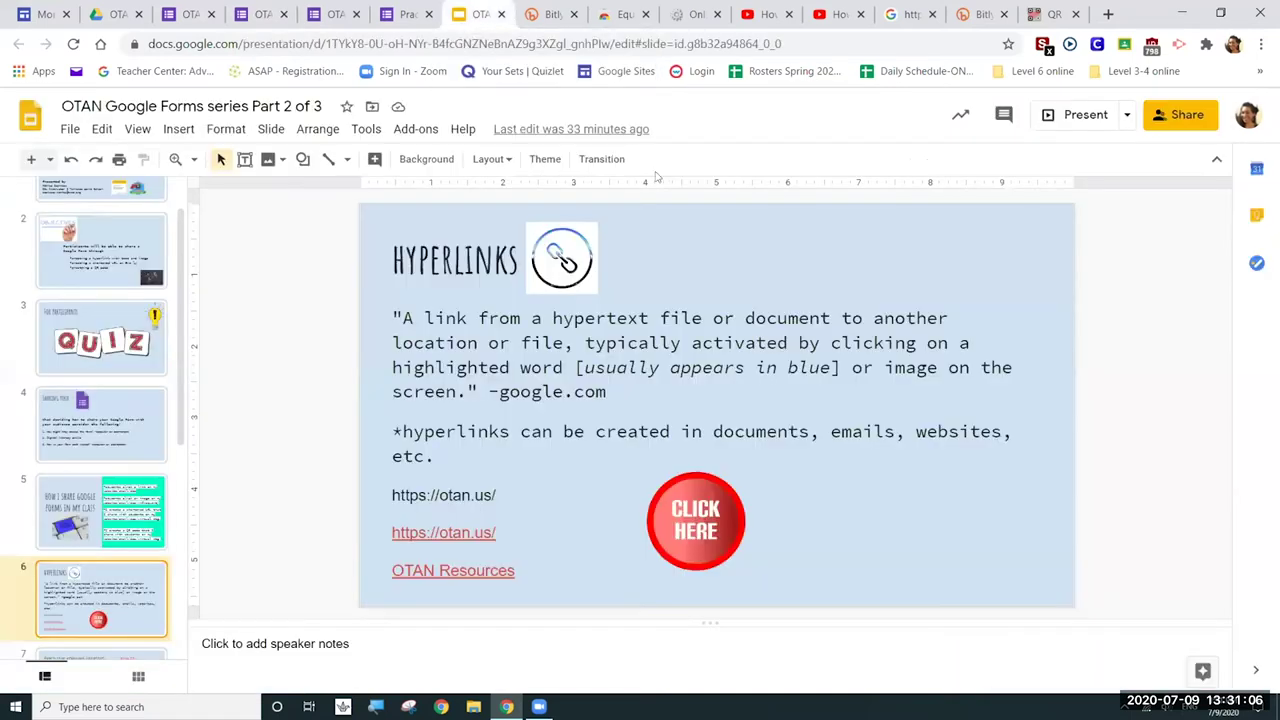
left_click(1078, 116)
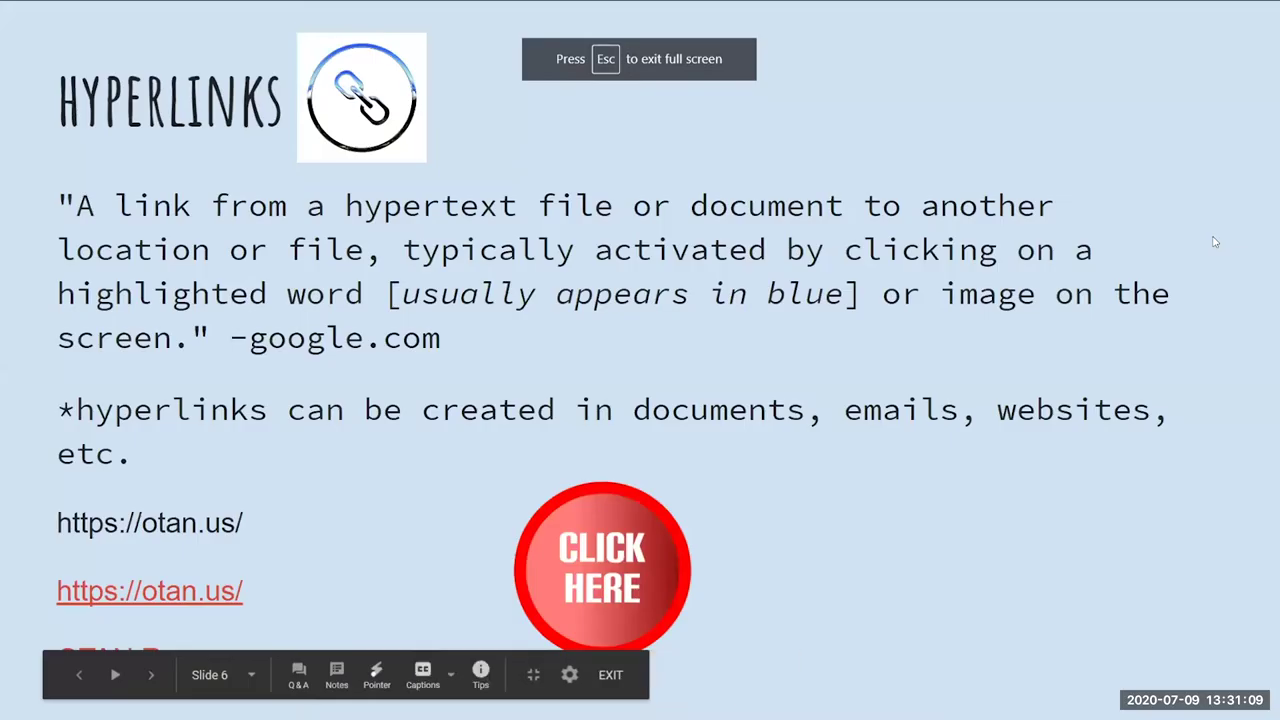
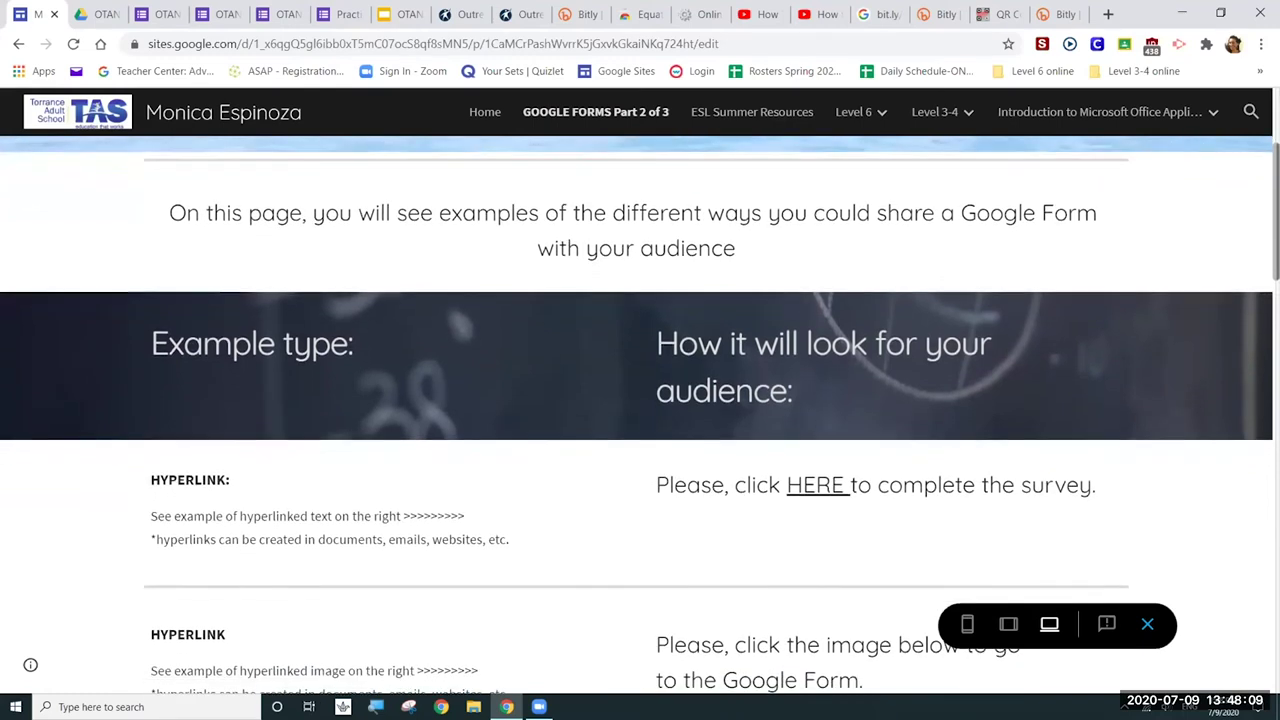
- On the Google Forms Part 2 of 3 site page, open the survey through the HERE text hyperlink, view it, and return to the page
scroll(640, 416, "down", 2)
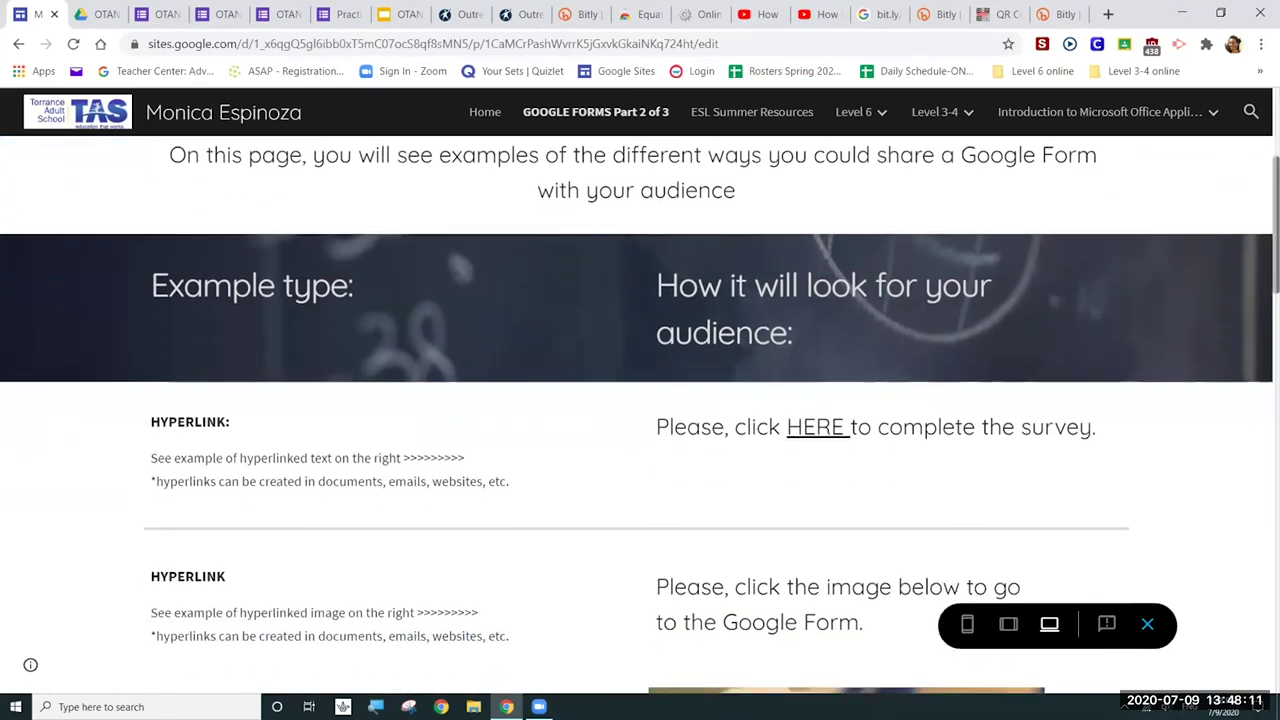
scroll(720, 358, "down", 3)
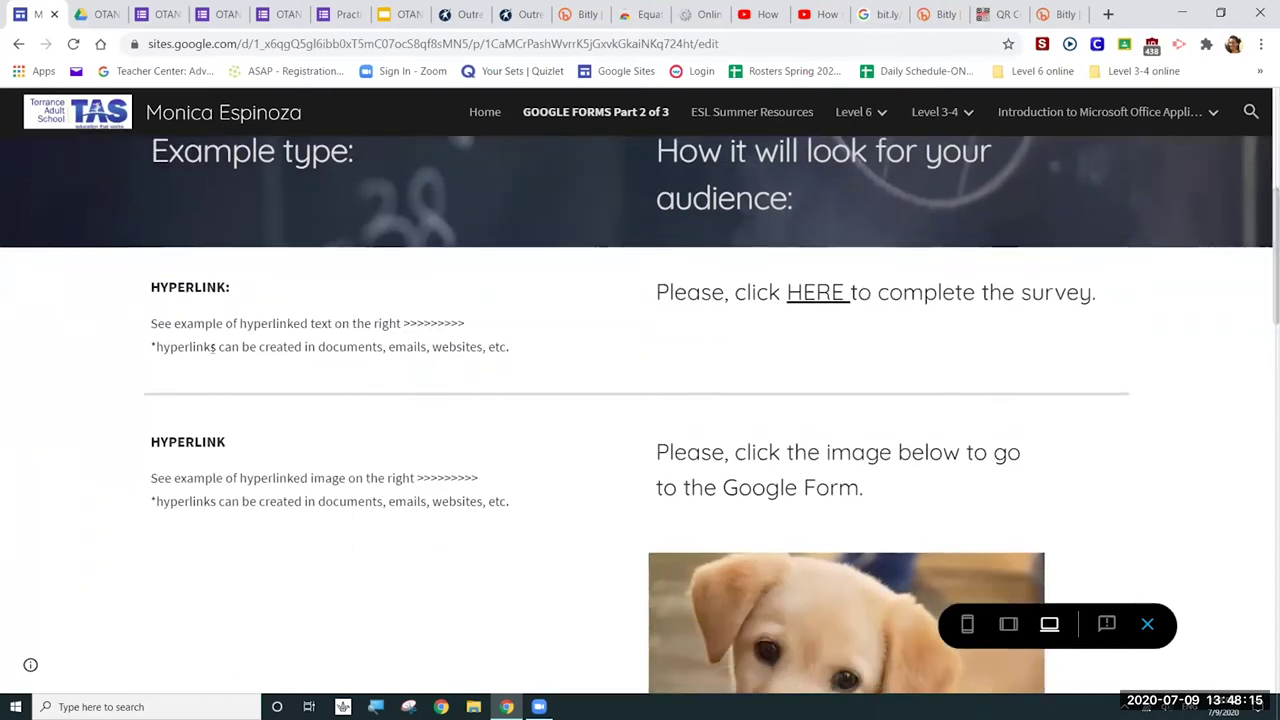
left_click(817, 293)
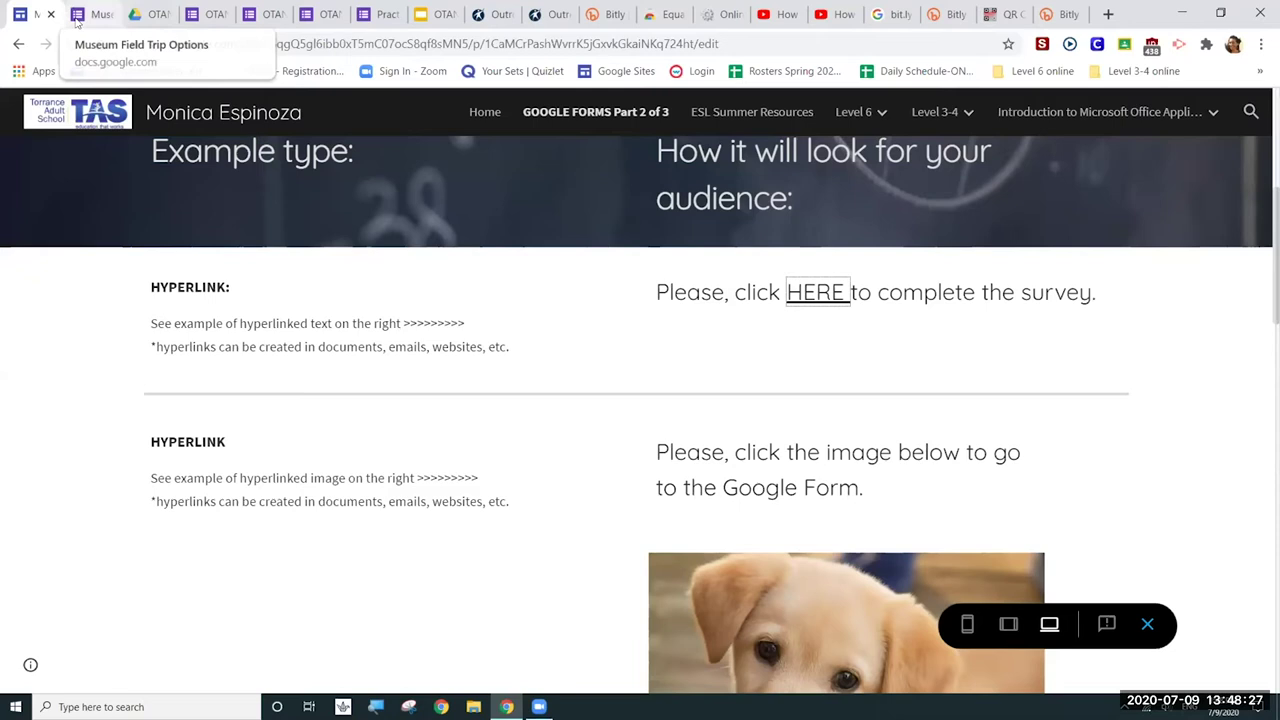
left_click(77, 20)
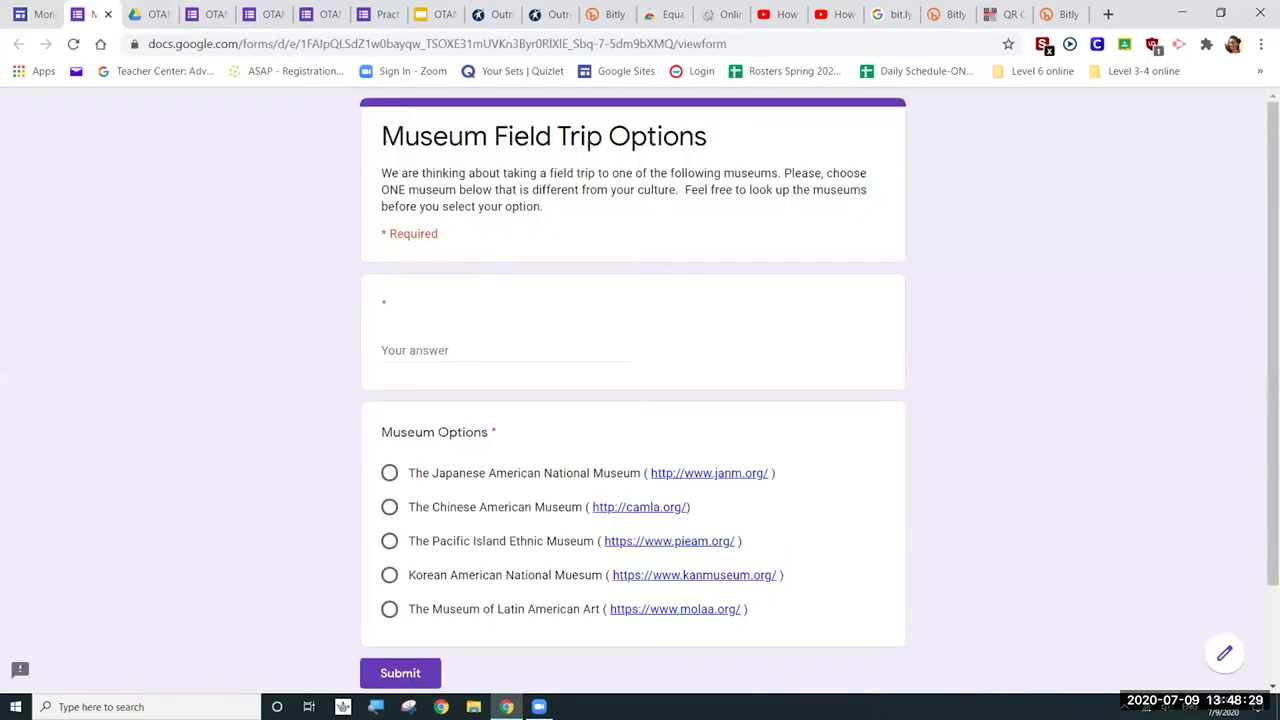
left_click(27, 20)
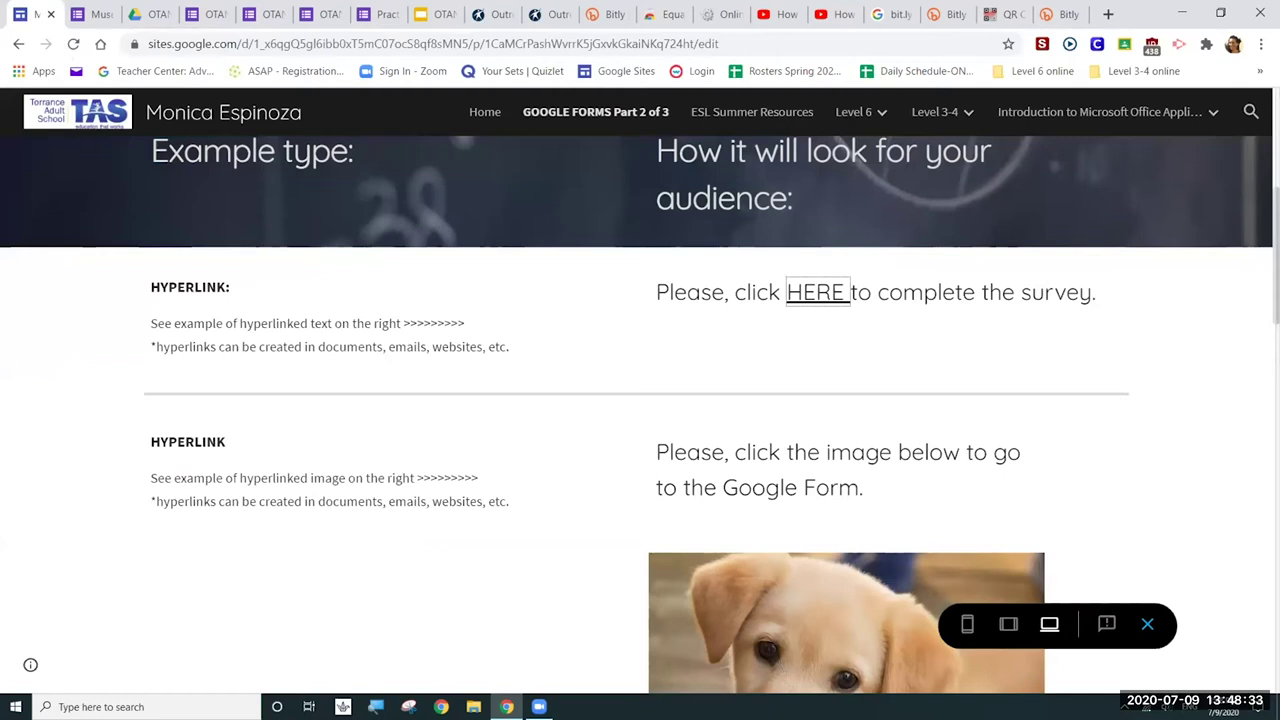
- Open the Google Form linked from the puppy image, view it, and return to the site page
scroll(640, 415, "down", 2)
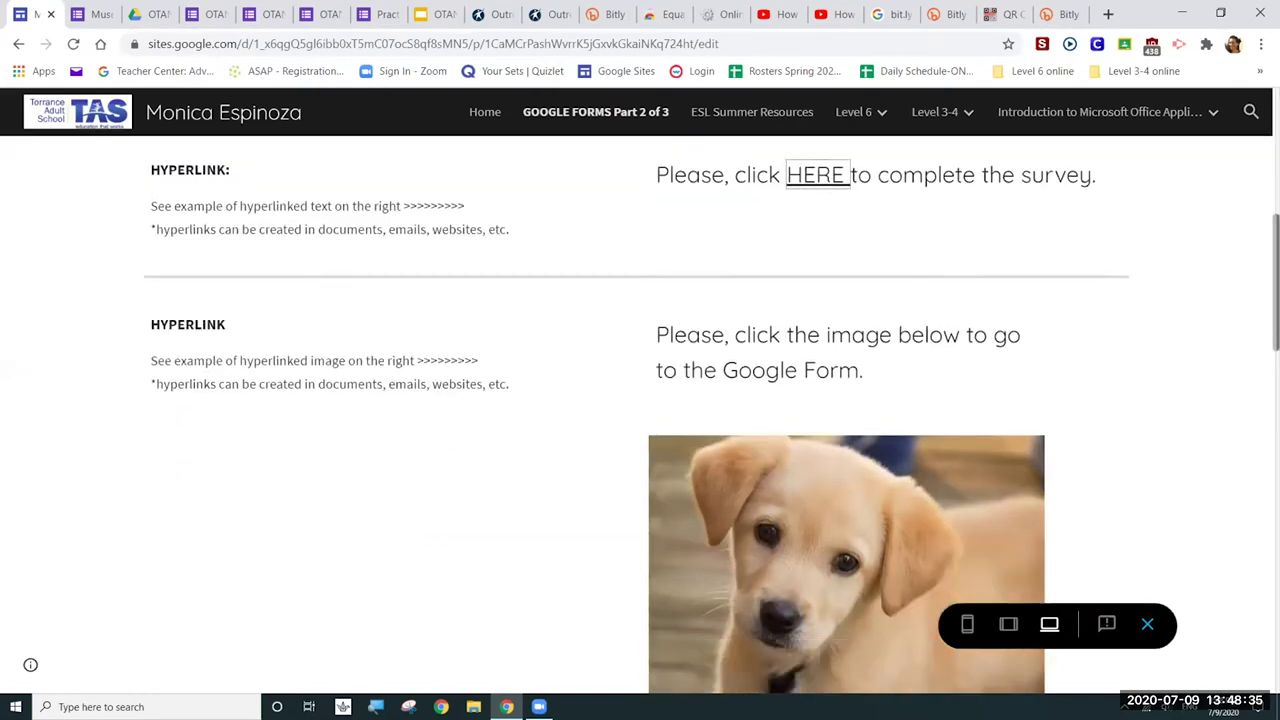
scroll(640, 415, "down", 2)
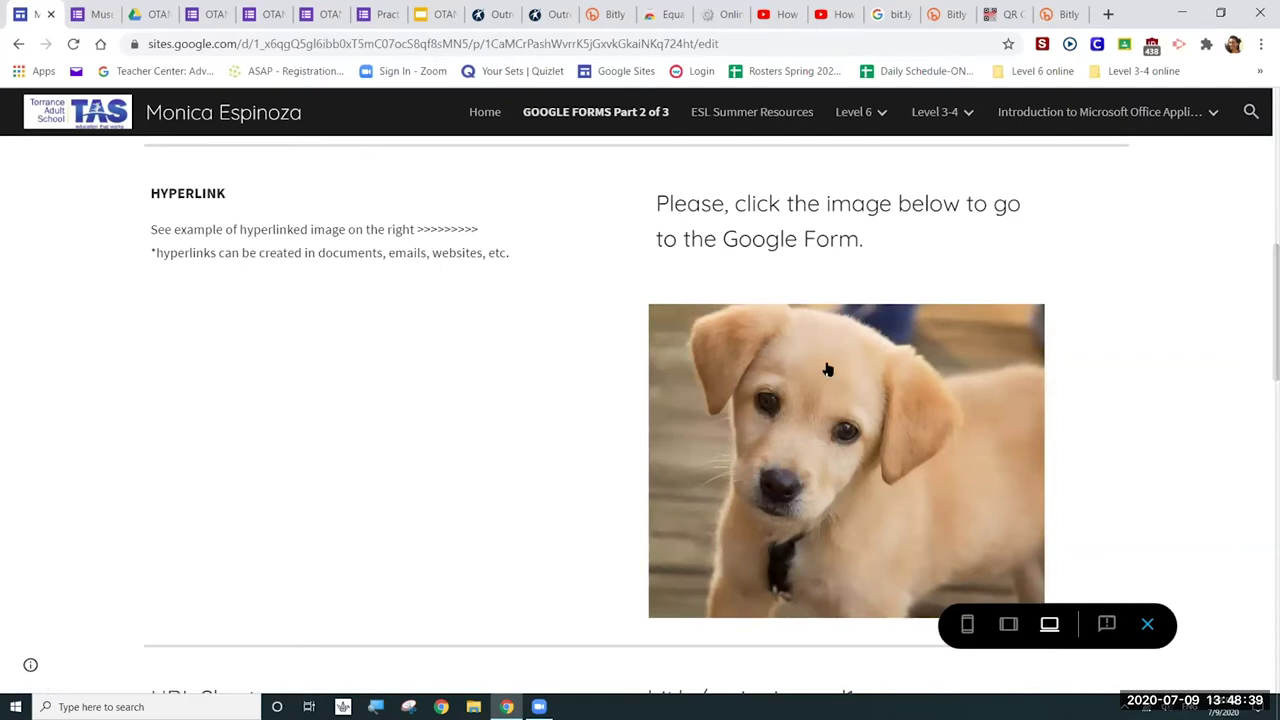
left_click(843, 412)
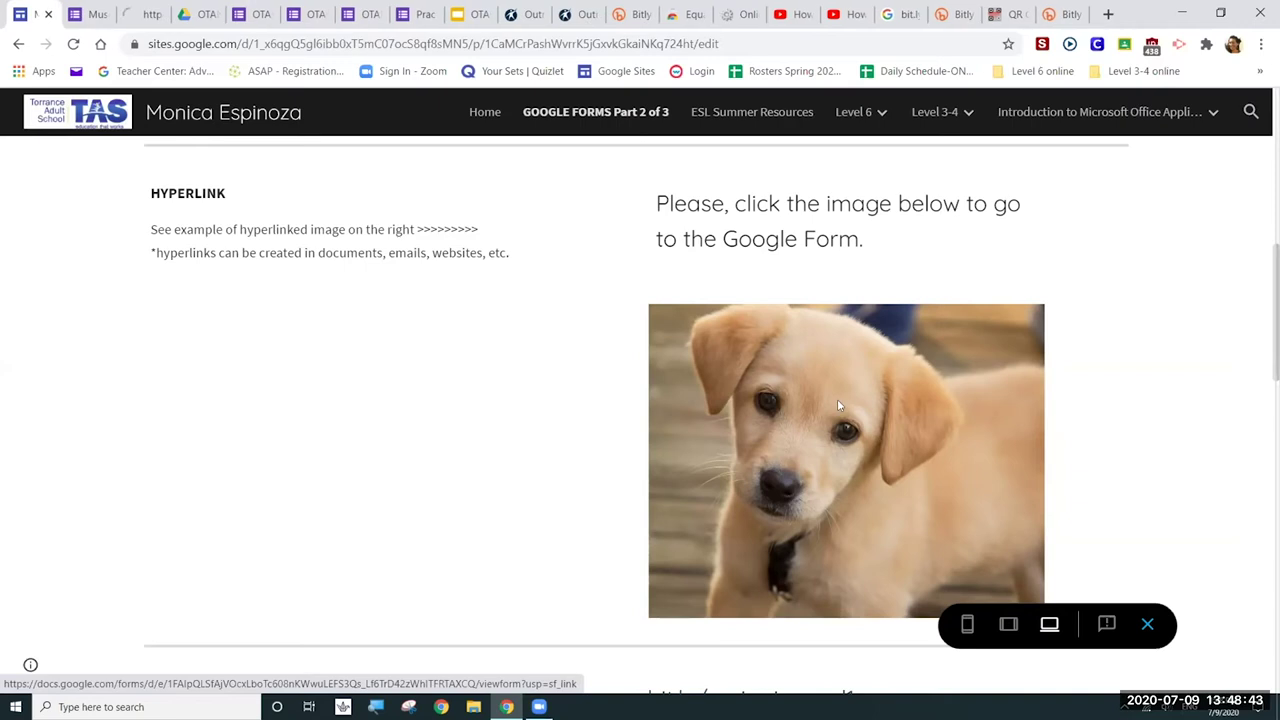
left_click(142, 14)
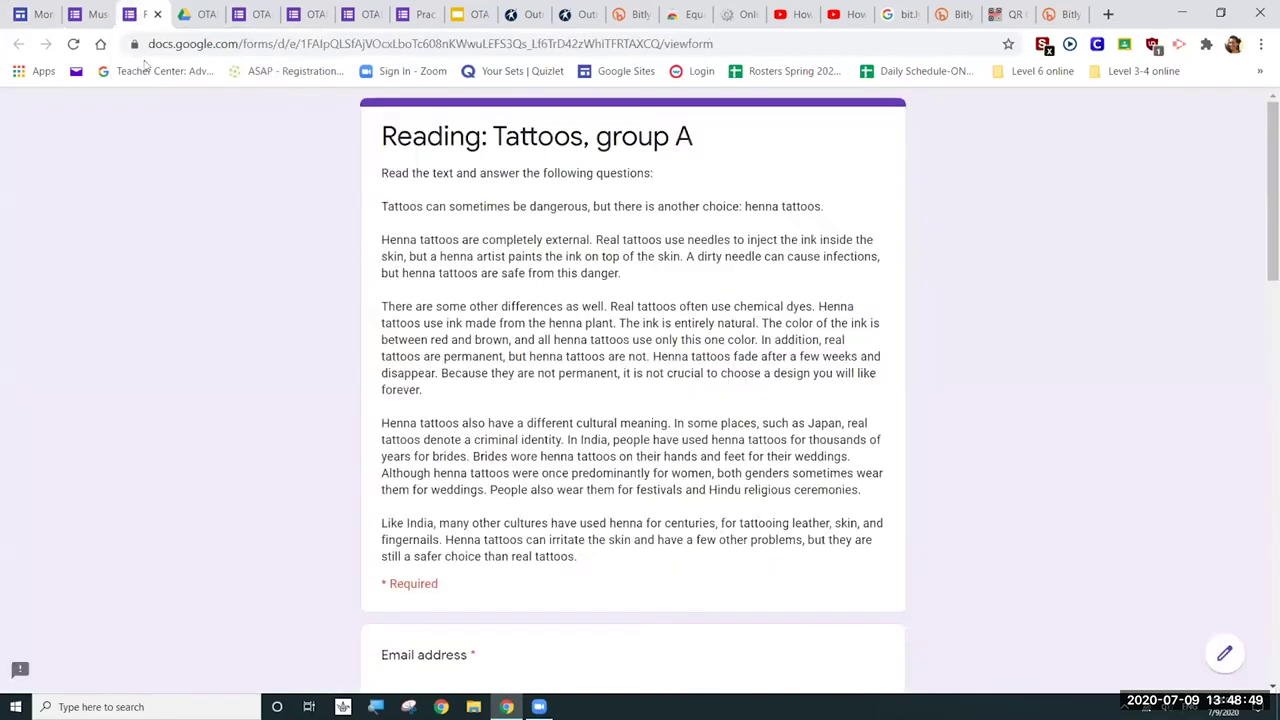
left_click(22, 16)
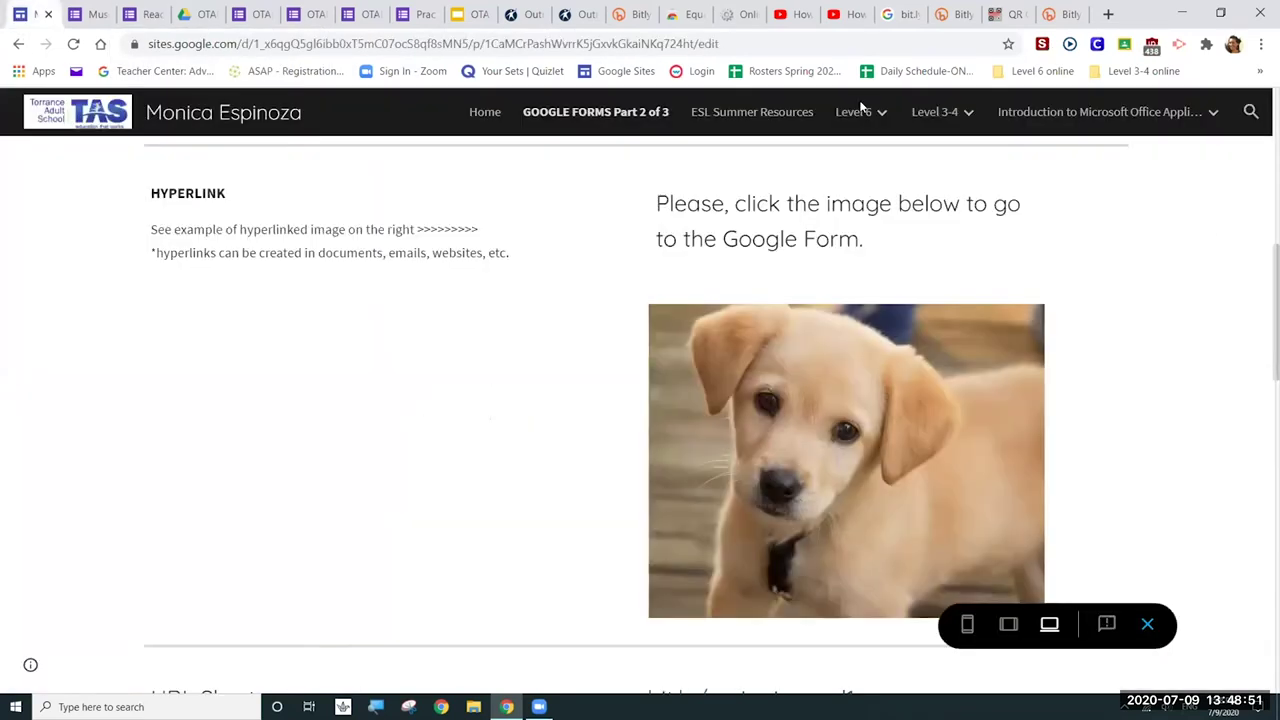
- Open the journal form through the underlined bit.ly/springjournal1 link in the URL Shortener section, view it, and return to the site page
scroll(640, 400, "down", 1)
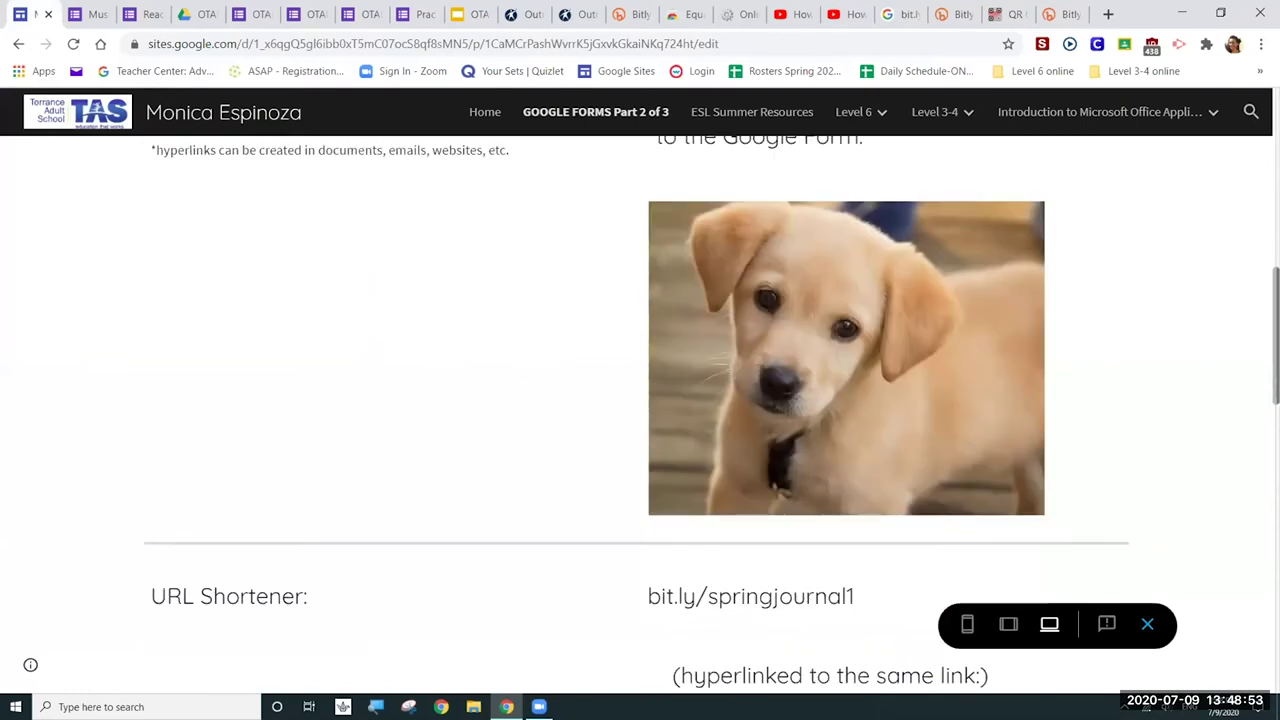
scroll(640, 415, "down", 3)
scroll(740, 363, "down", 1)
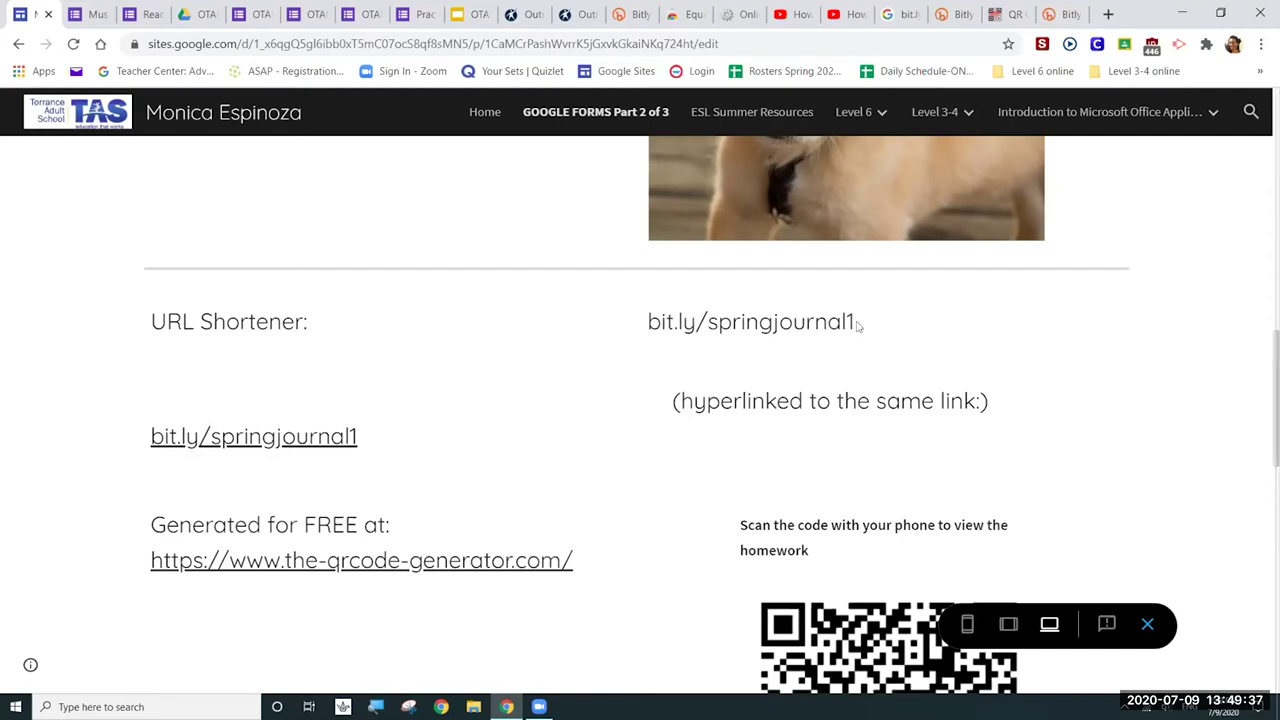
left_click(320, 440, "ctrl")
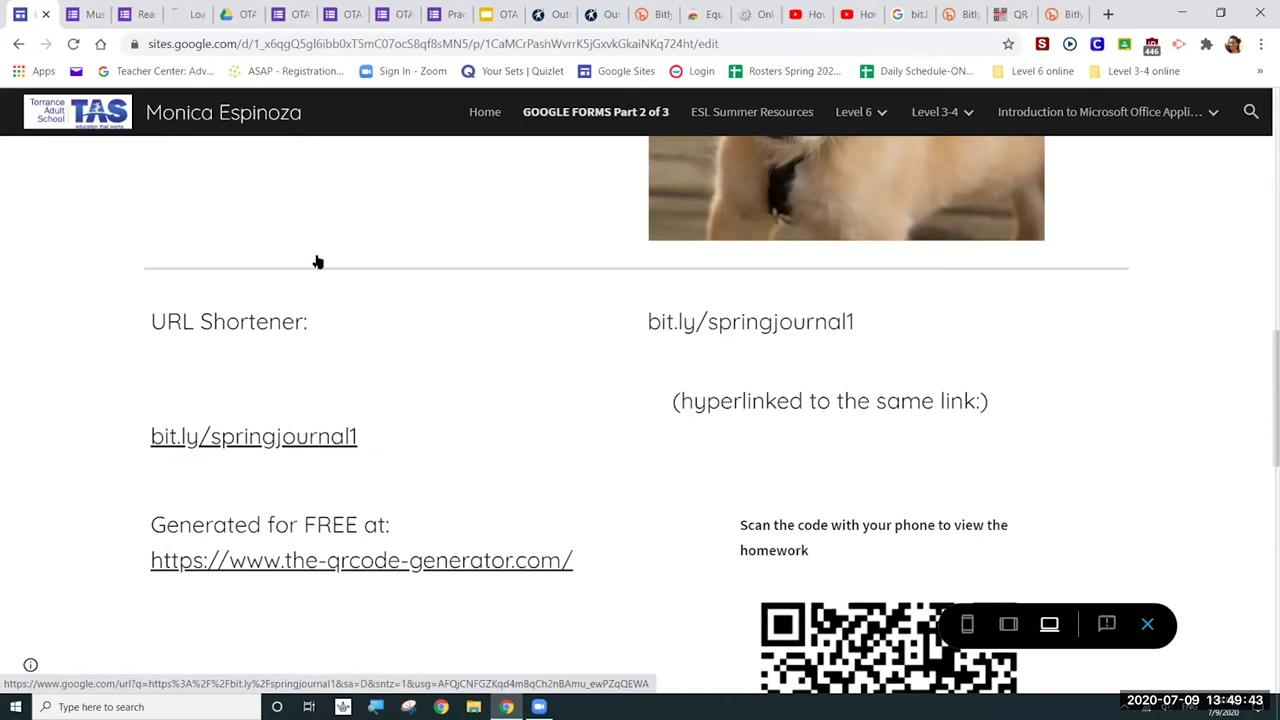
left_click(186, 16)
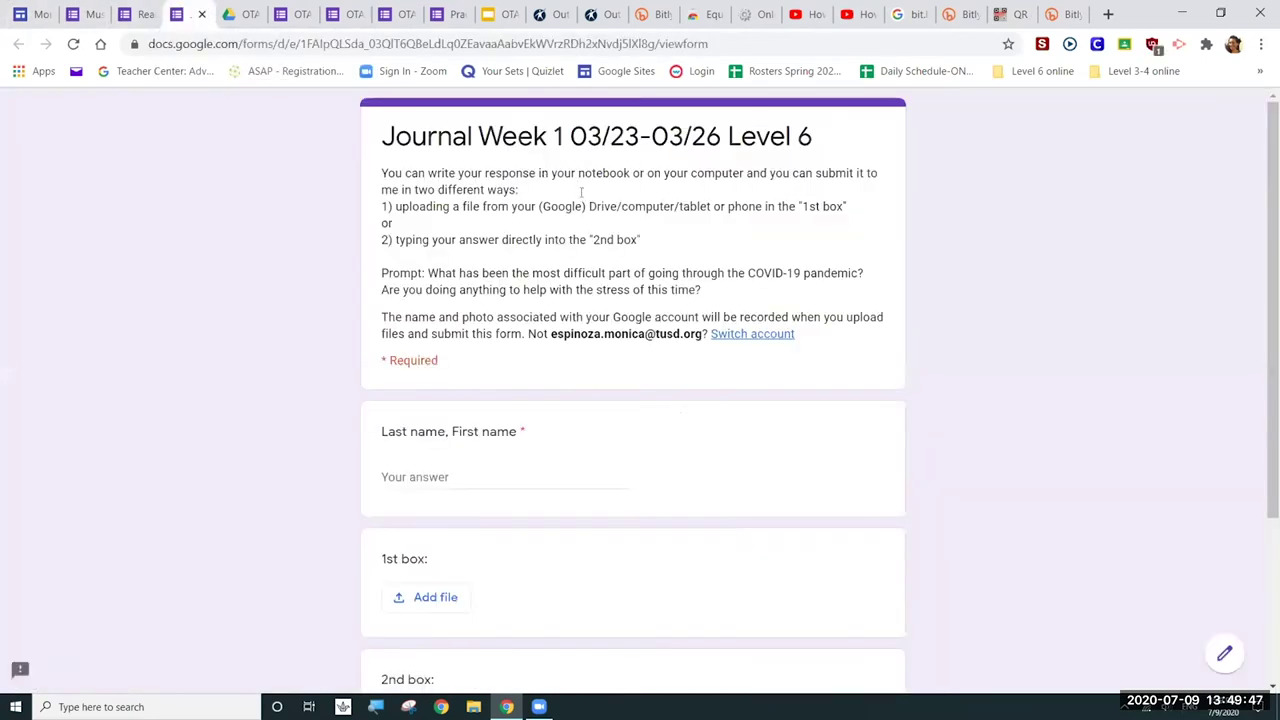
left_click(30, 14)
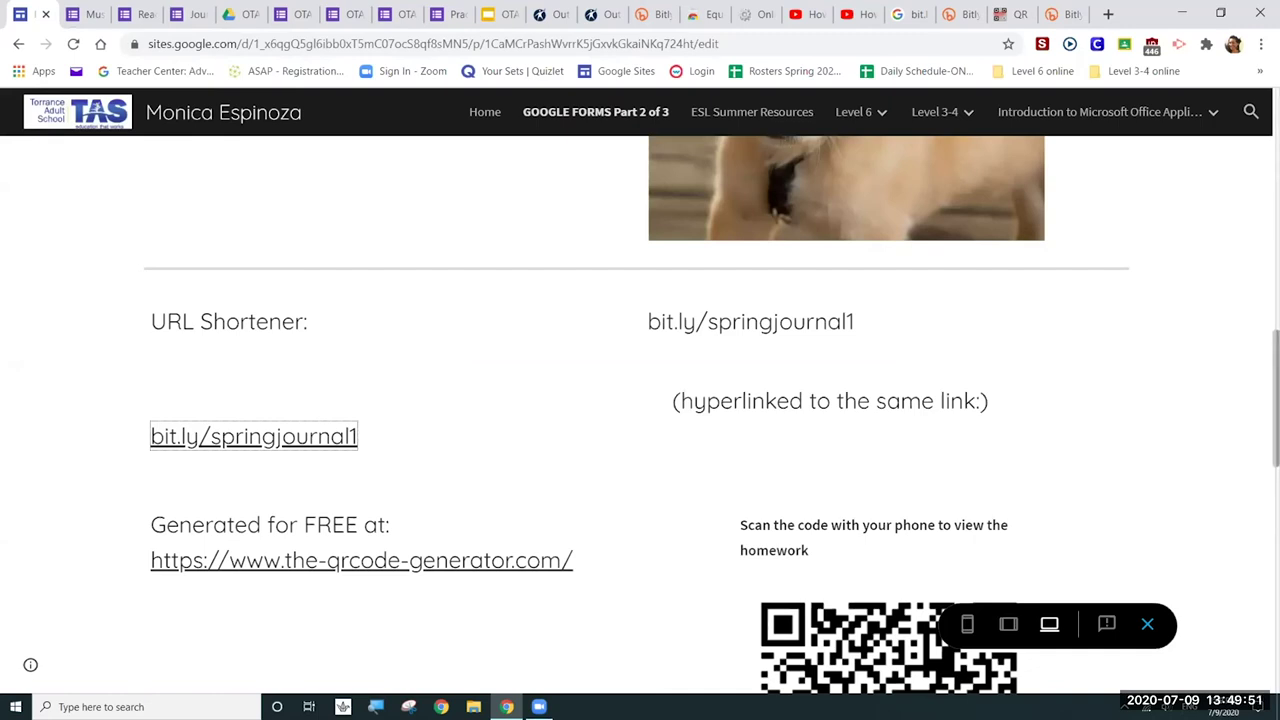
- Examine the page's QR code example and the embedded webinar slides and forms, and return to the hyperlink examples
scroll(640, 420, "down", 2)
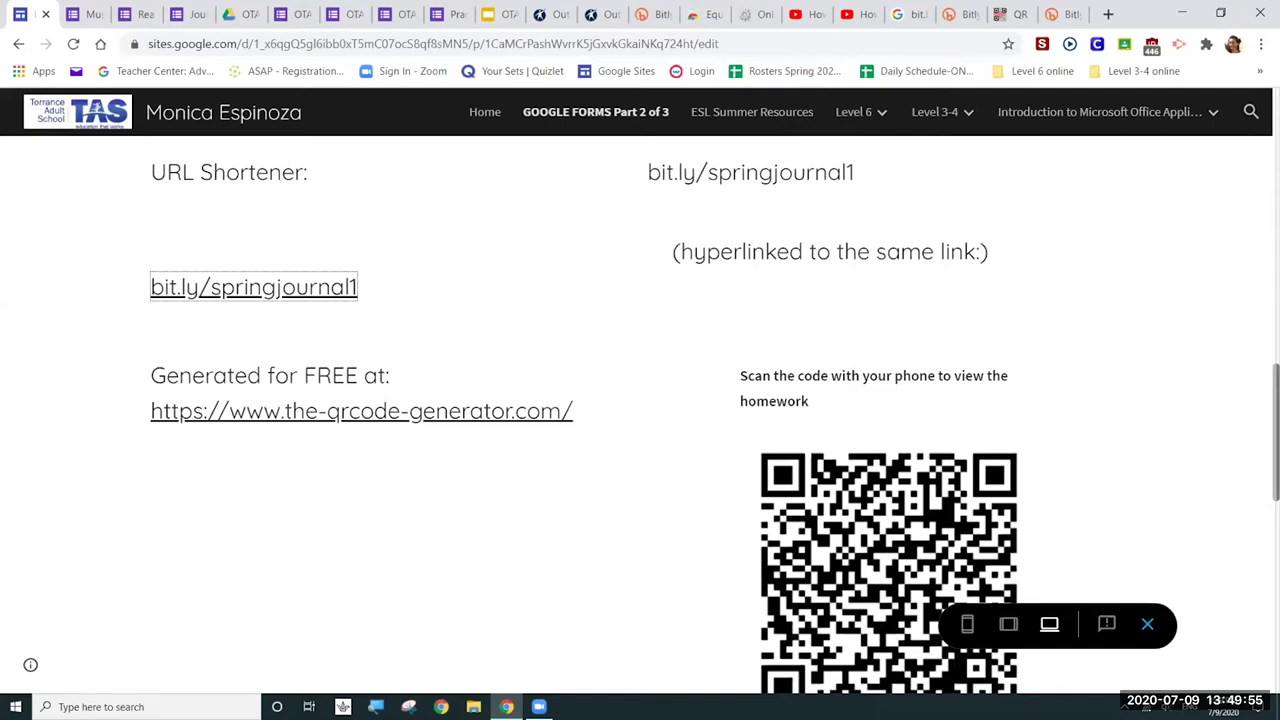
scroll(1111, 463, "down", 2)
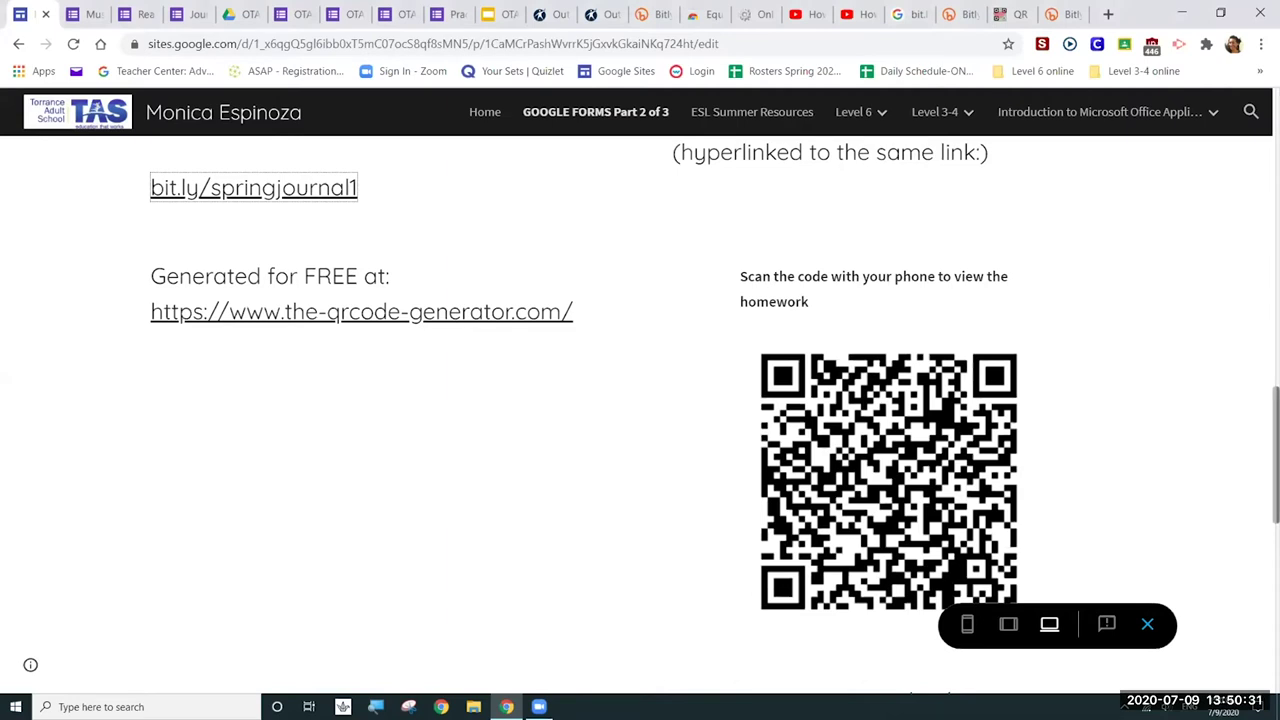
scroll(640, 400, "down", 5)
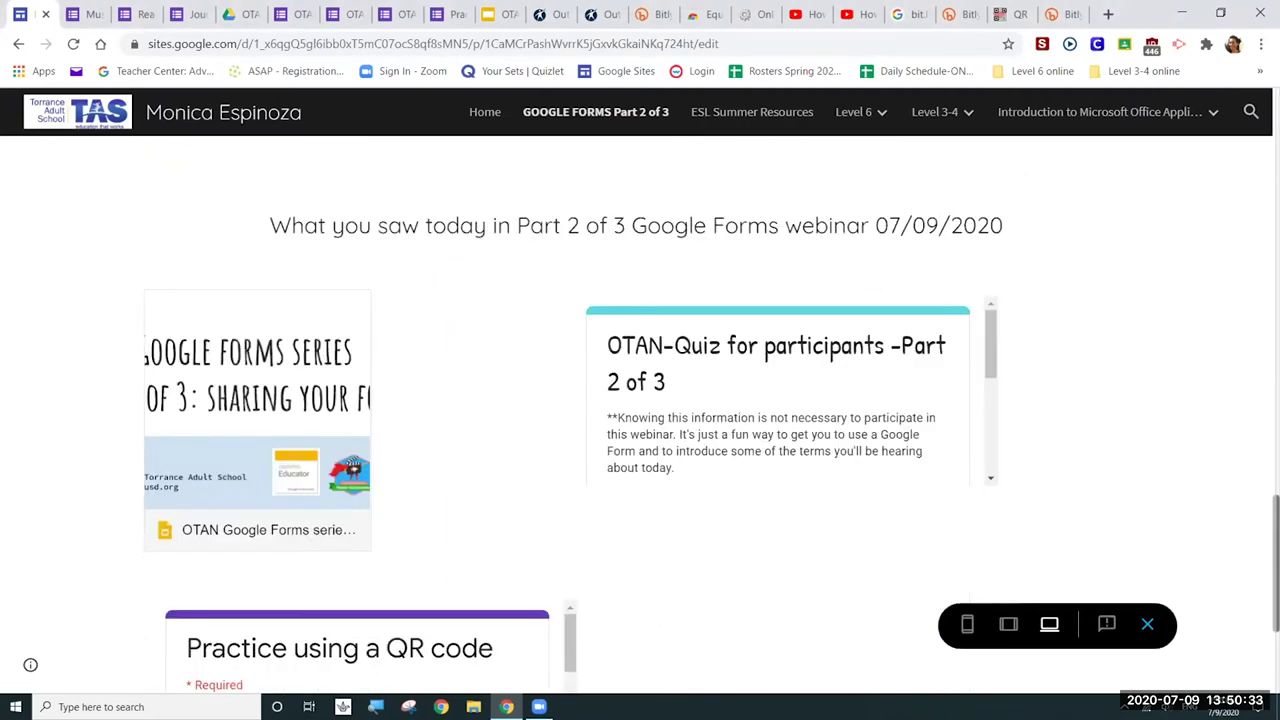
scroll(640, 420, "down", 1)
scroll(640, 420, "up", 1)
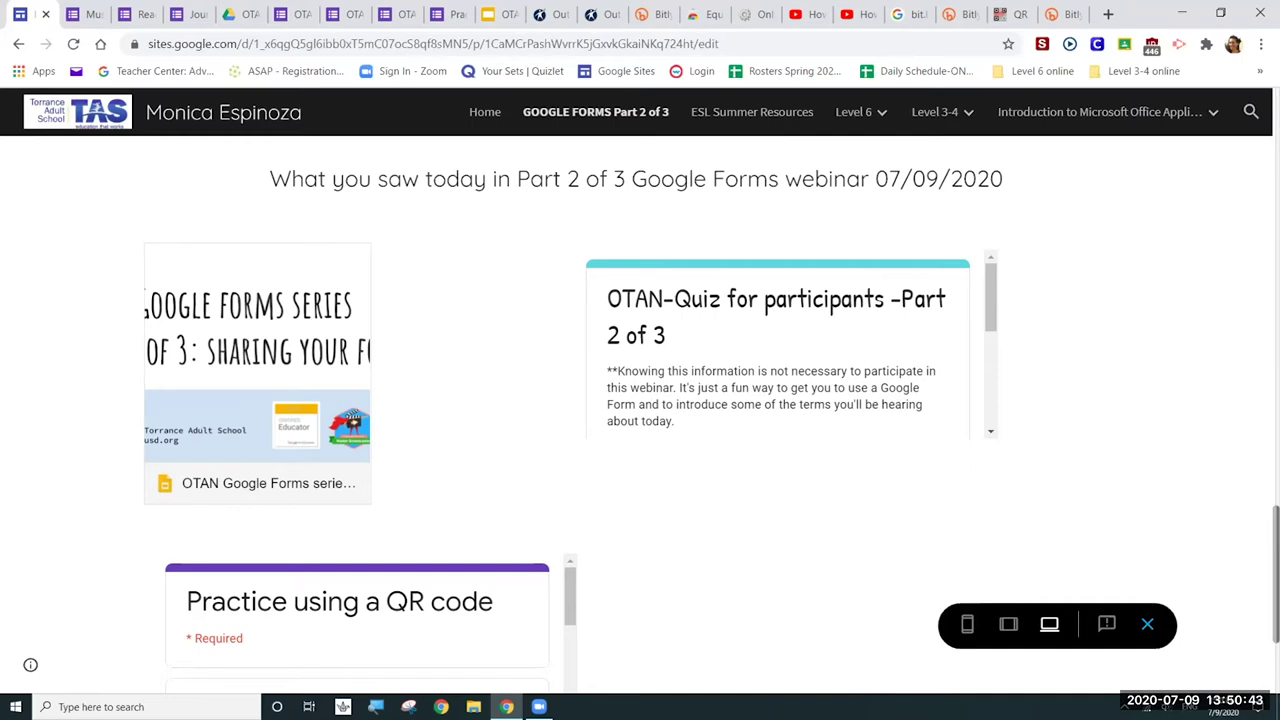
scroll(712, 419, "down", 2)
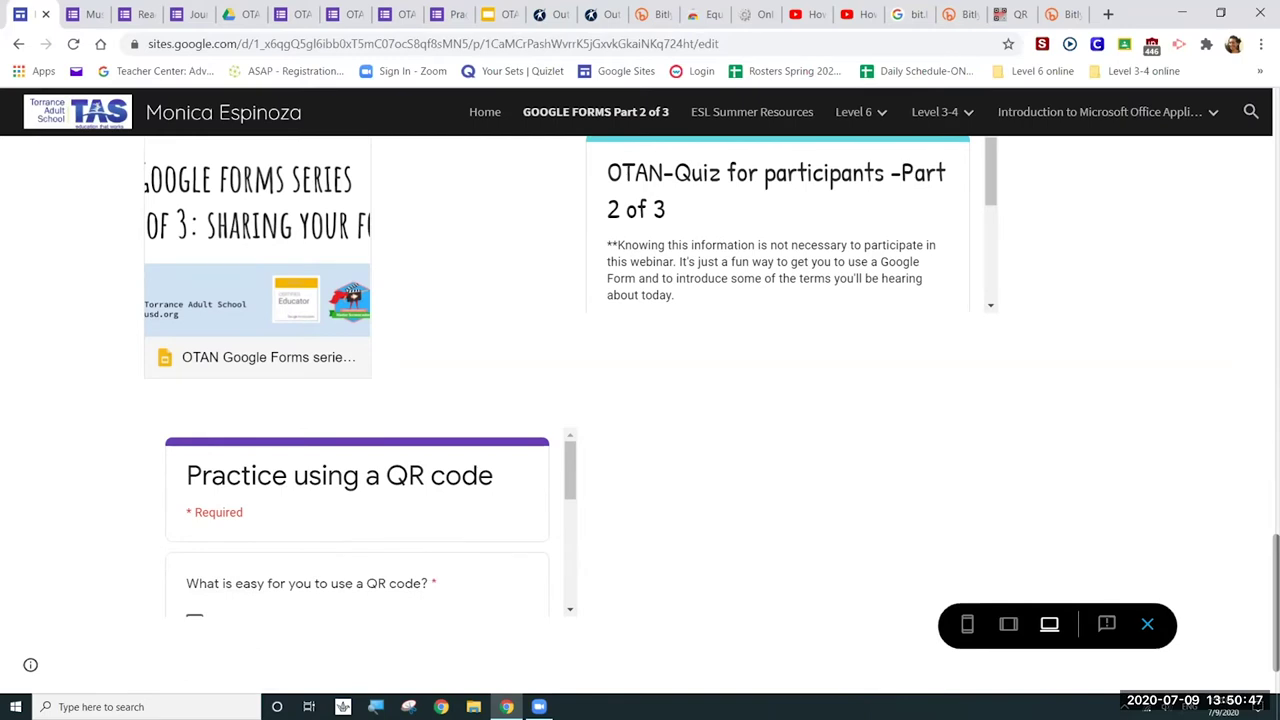
scroll(640, 400, "up", 5)
scroll(640, 412, "up", 10)
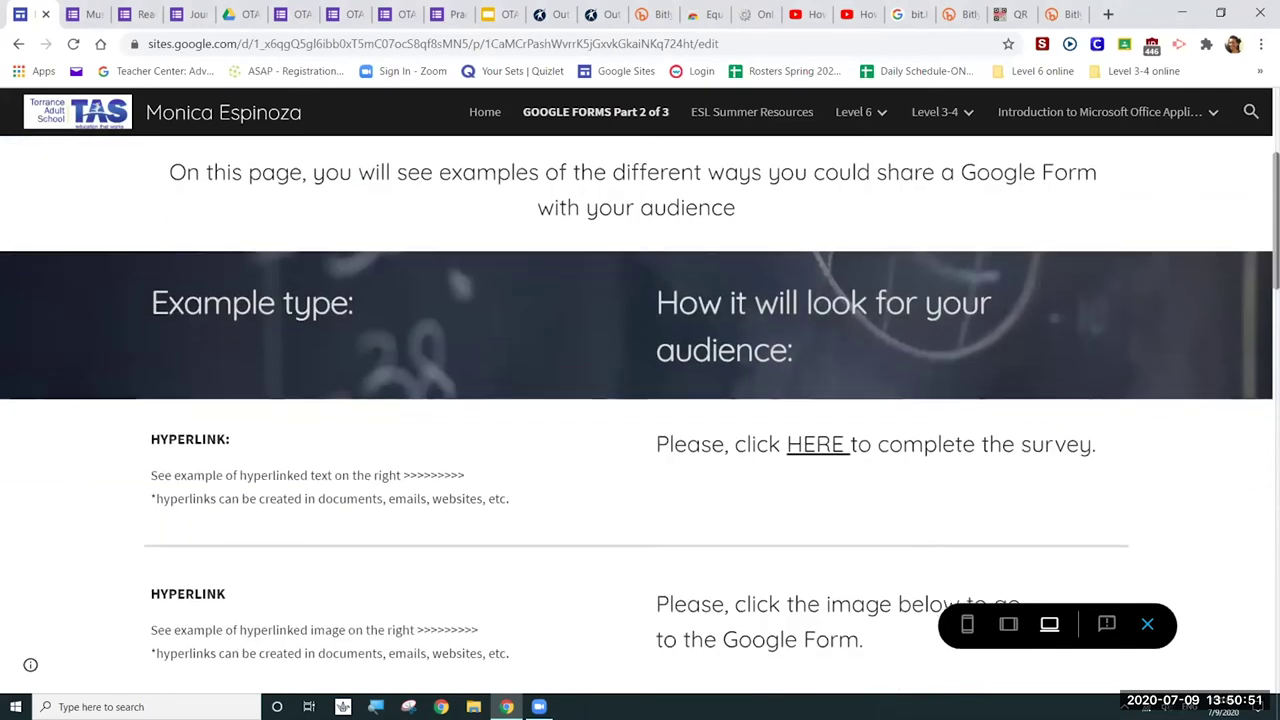
scroll(640, 400, "down", 3)
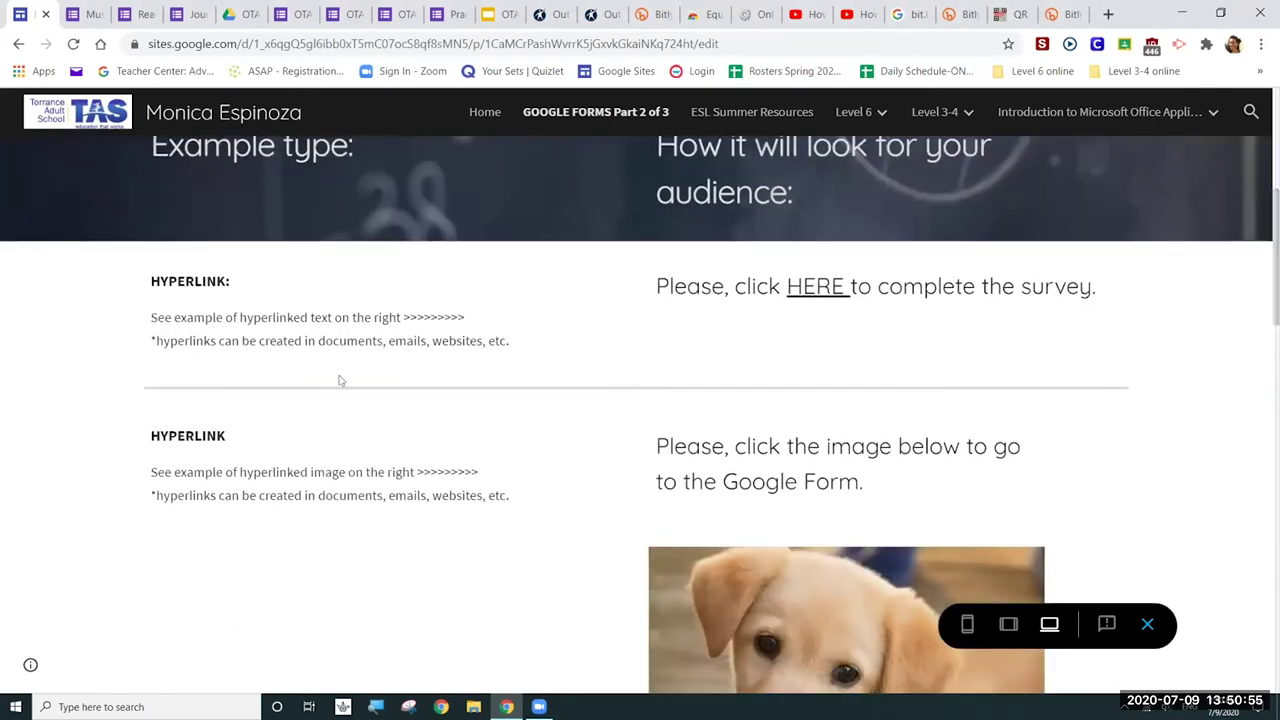
- Switch to the YouTube video "How To Scan A QR Code On iPhone" and copy its page address, followed by its short share link
left_click(803, 15)
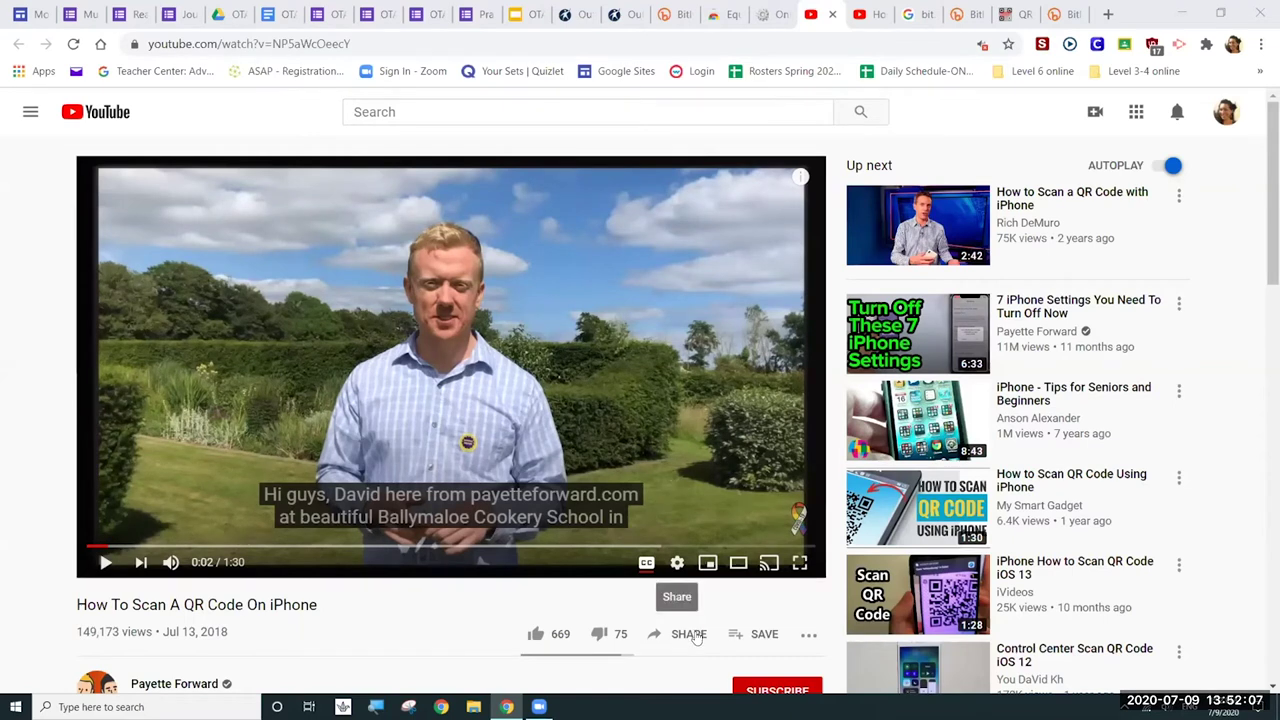
left_click(400, 40)
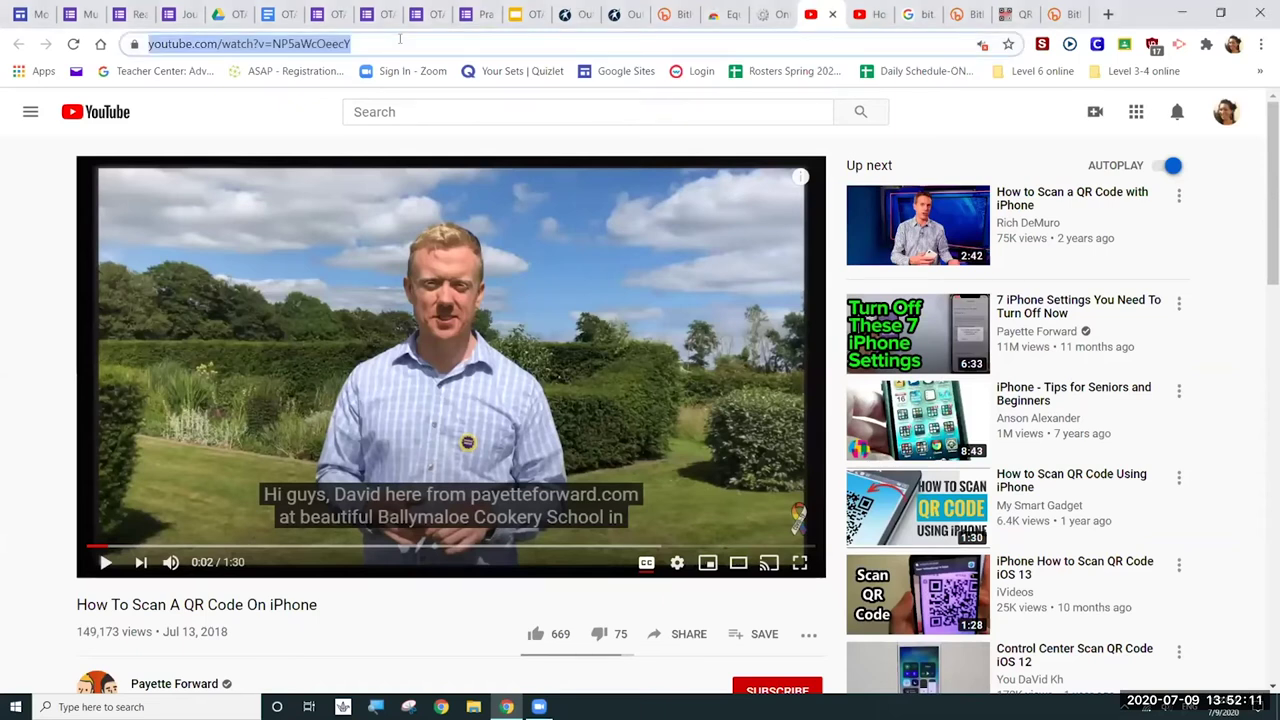
right_click(325, 44)
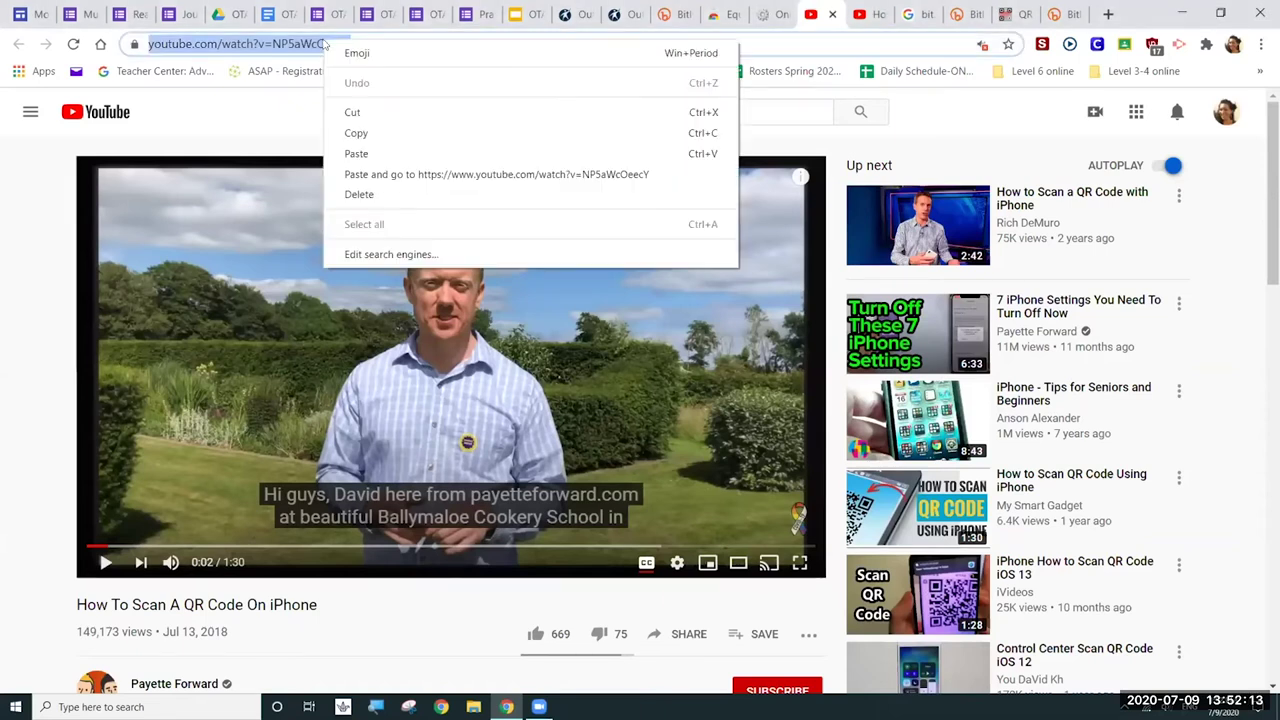
left_click(354, 133)
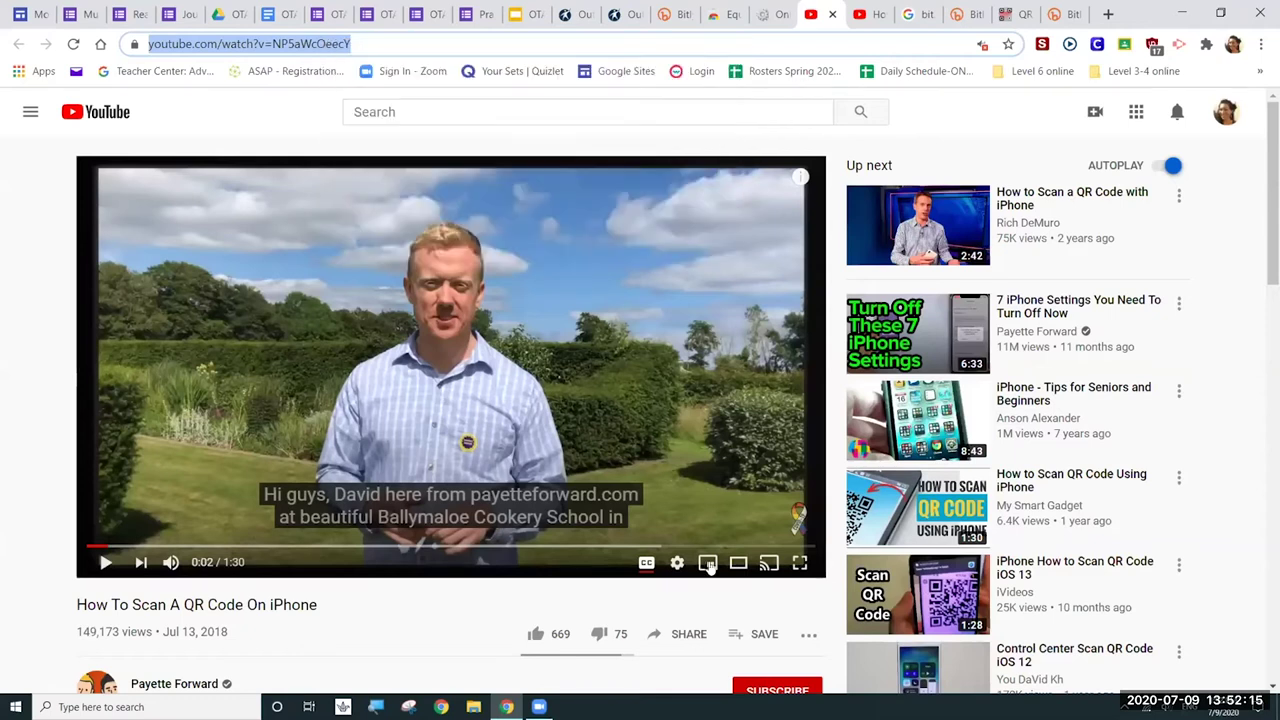
left_click(676, 640)
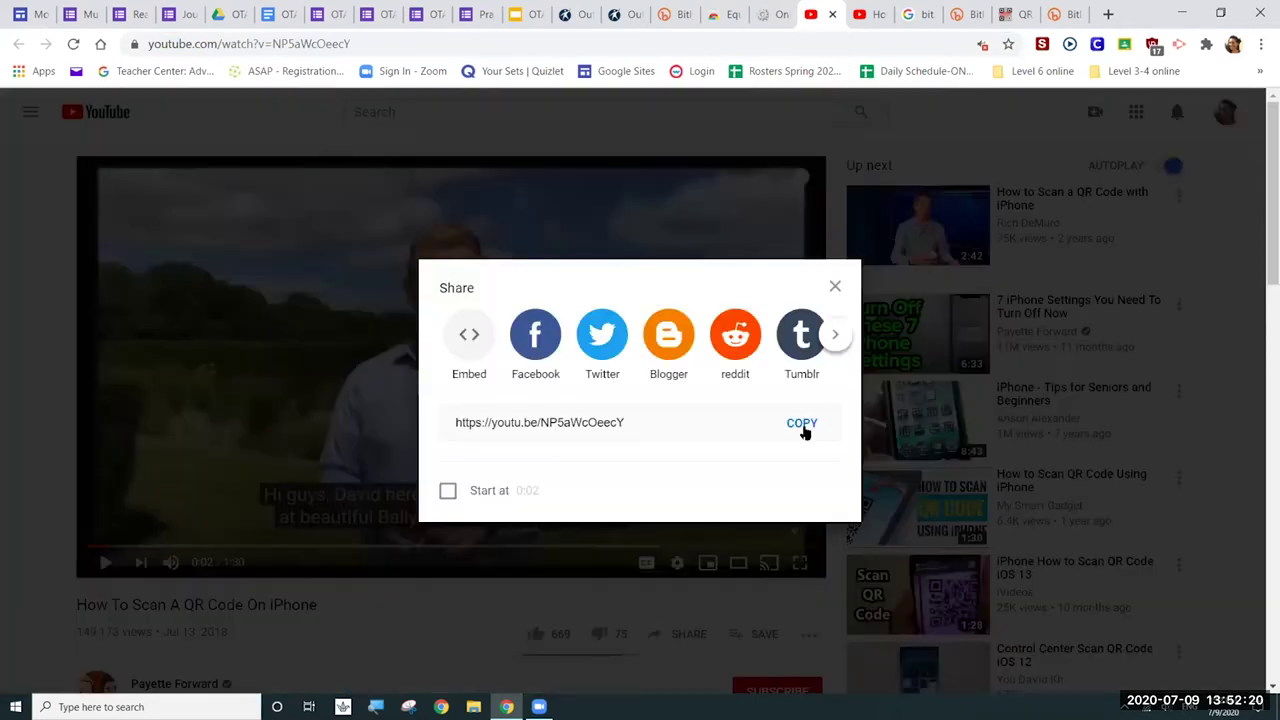
left_click(803, 428)
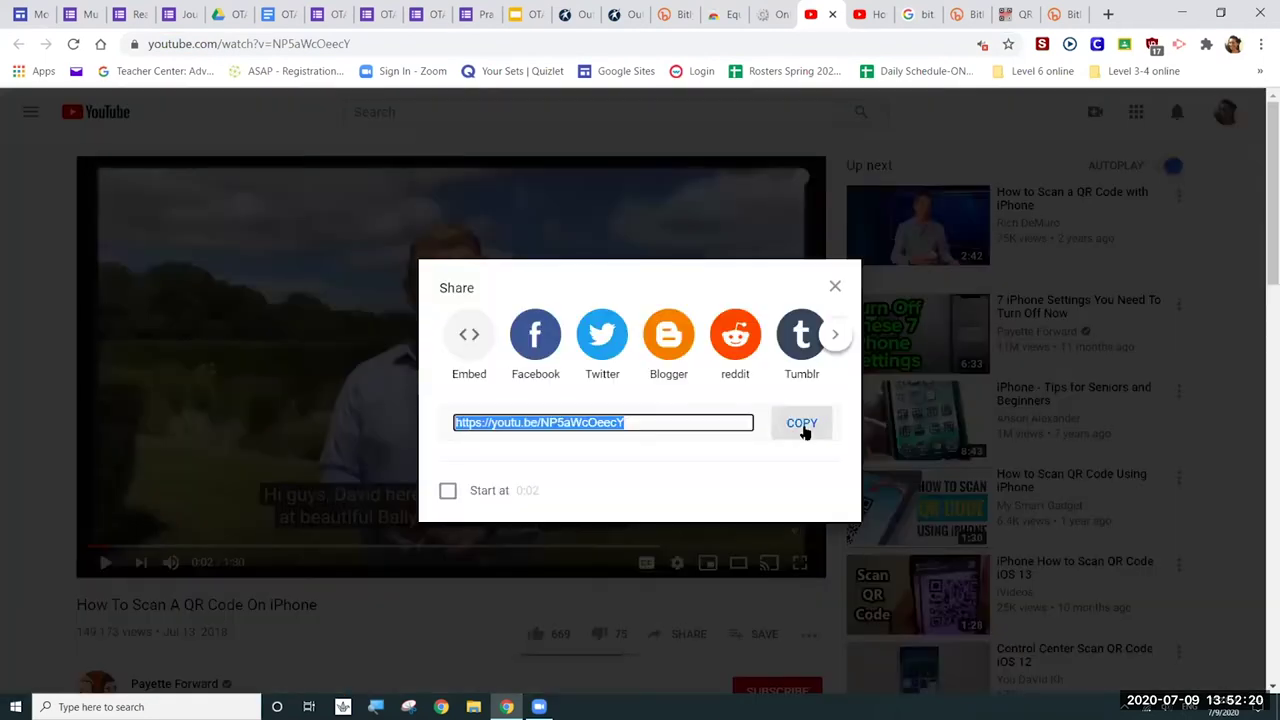
- Leave the share options, highlight the video's page address, and reopen sharing to copy the short youtu.be link again
left_click(835, 287)
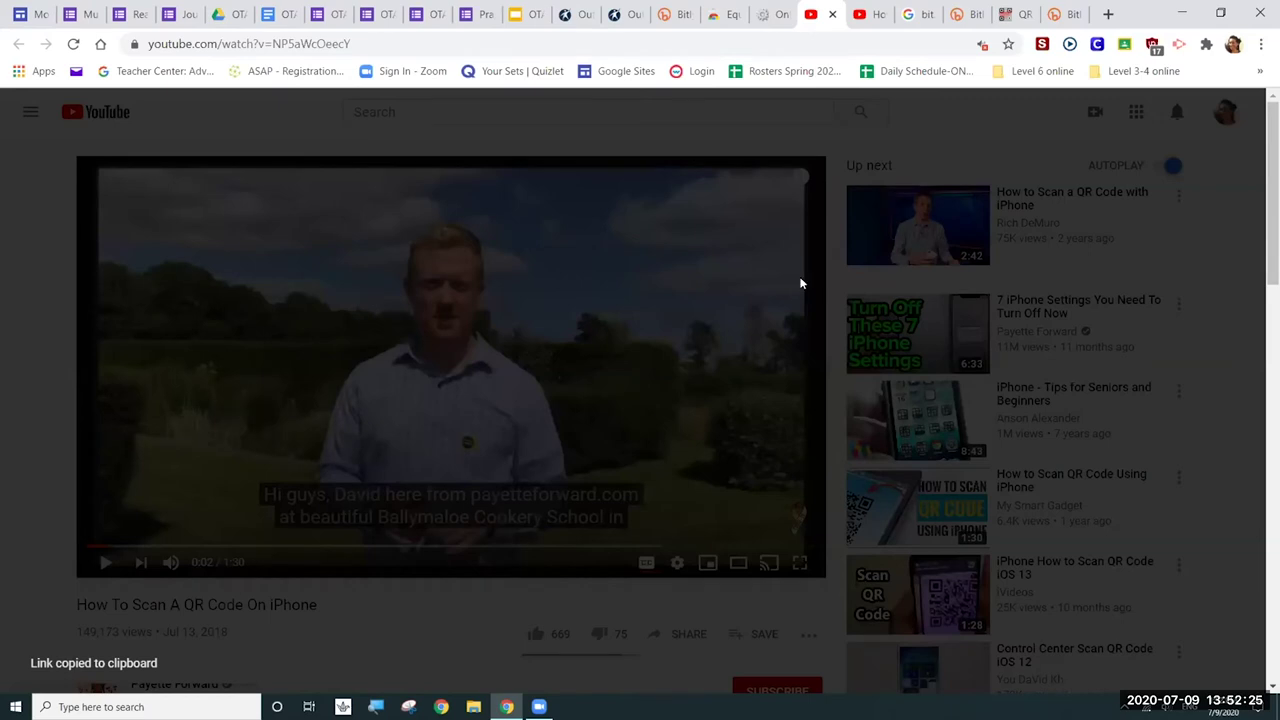
left_click(804, 282)
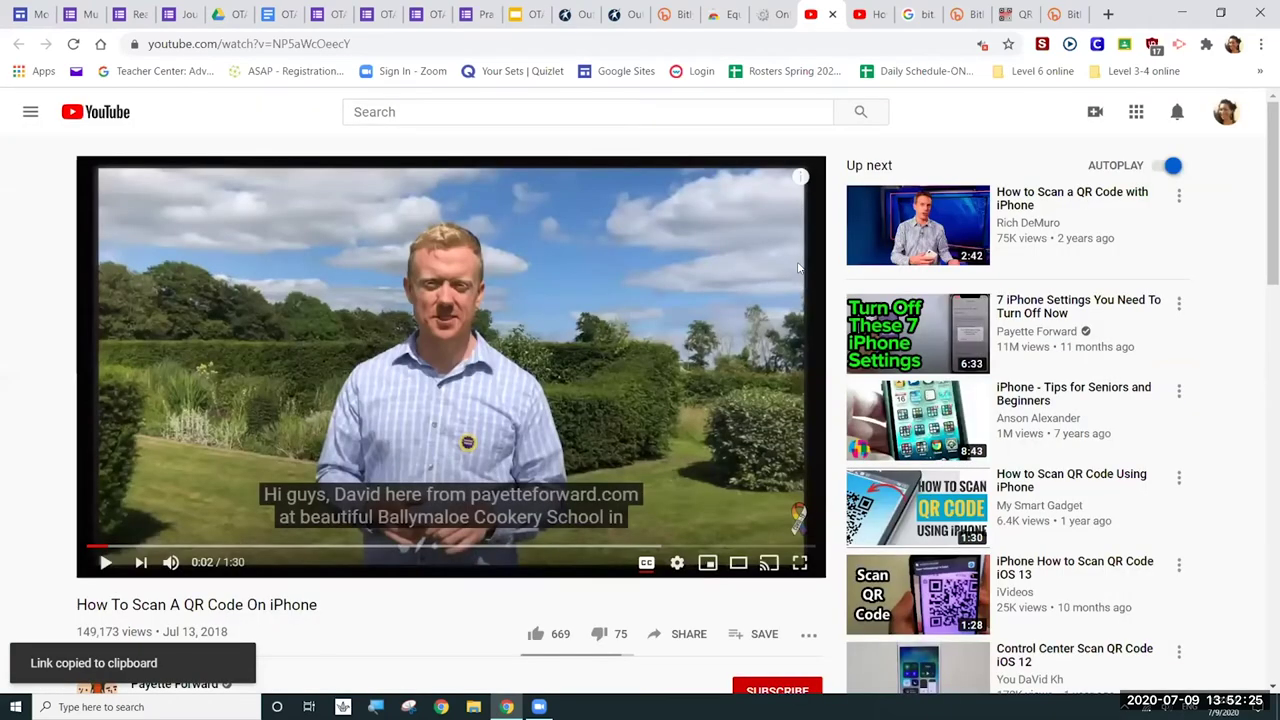
left_click(365, 43)
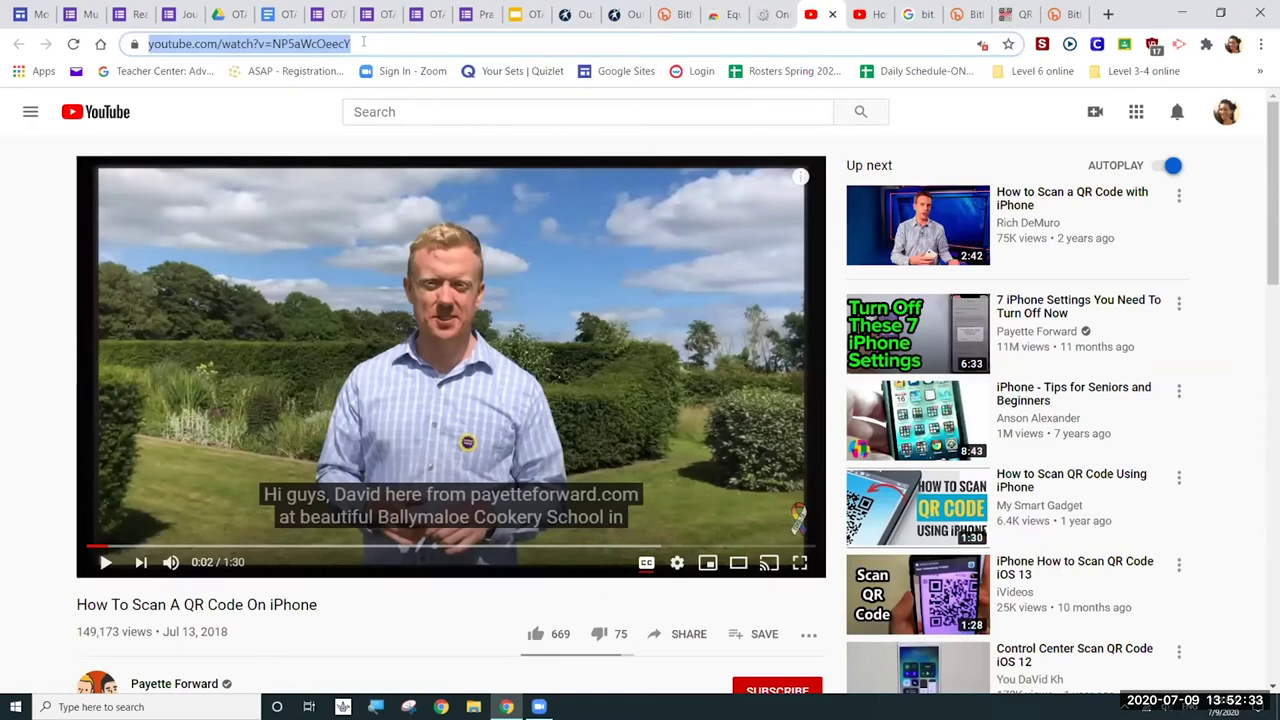
left_click(683, 643)
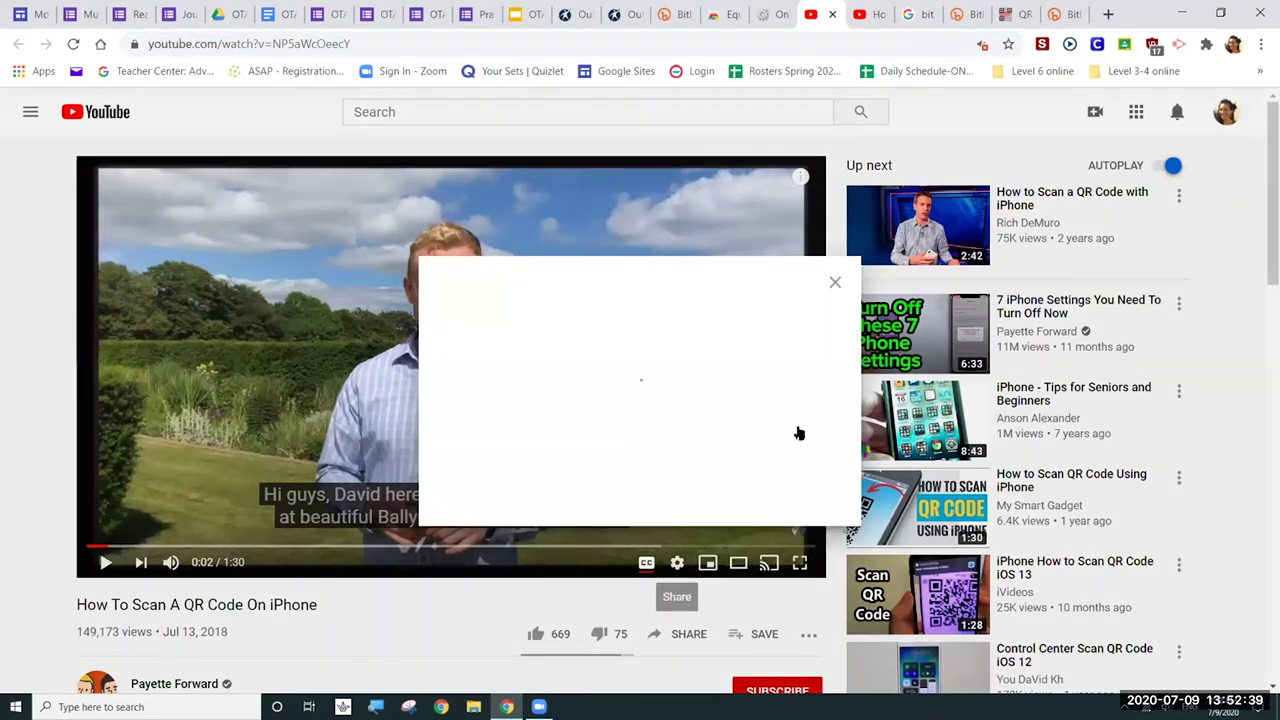
left_click(800, 424)
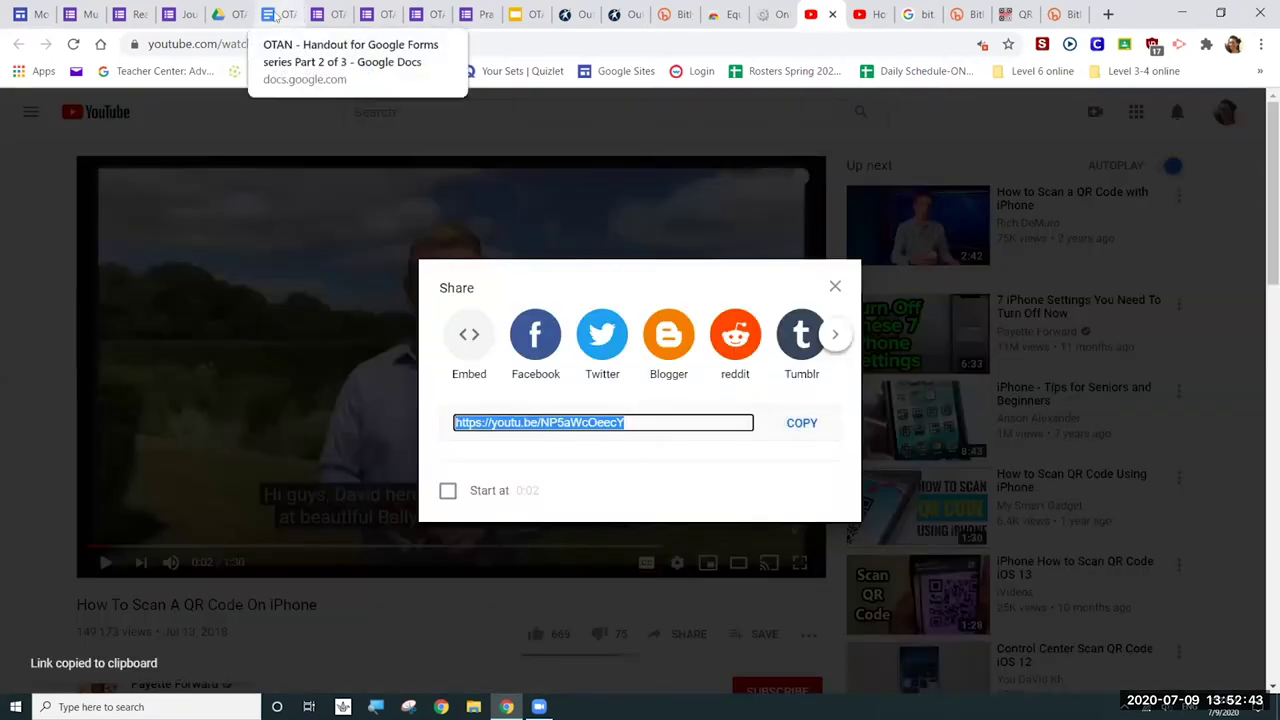
- Switch to the Google Forms series Part 2 handout document and write "PLEASE WATCH THIS VIDEO" below the table
left_click(275, 15)
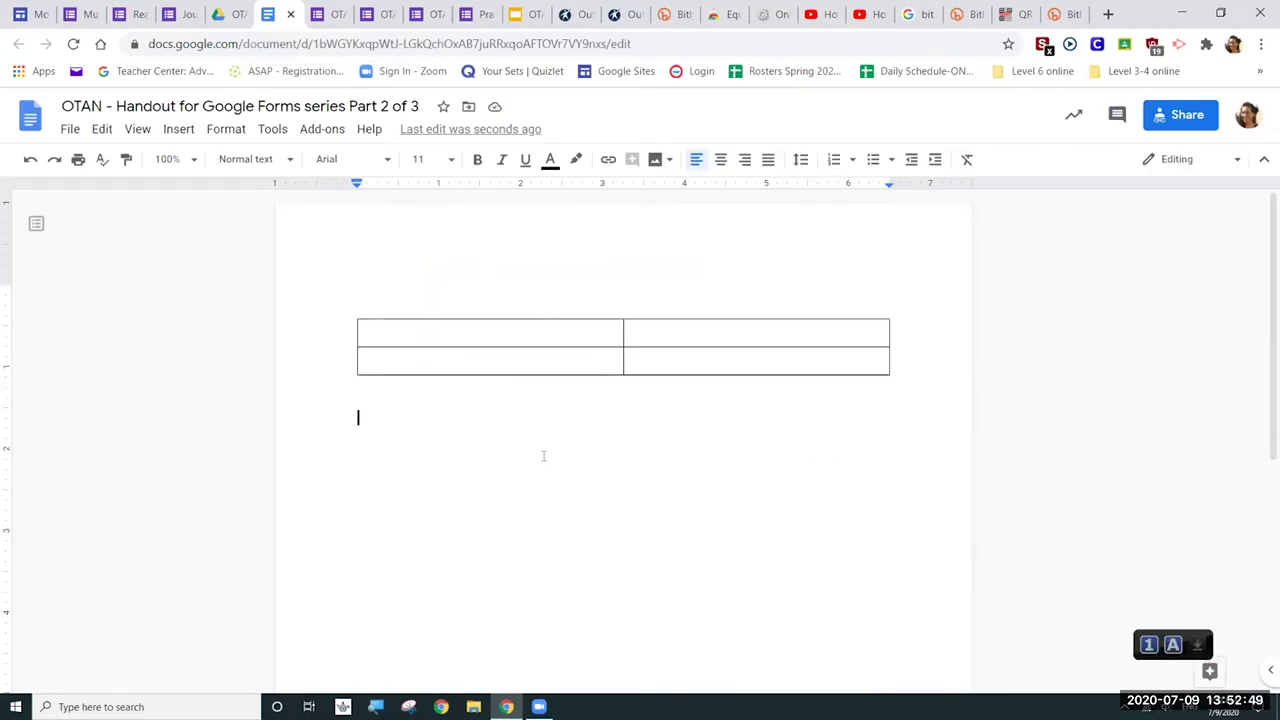
double_click(413, 421)
left_click(413, 421)
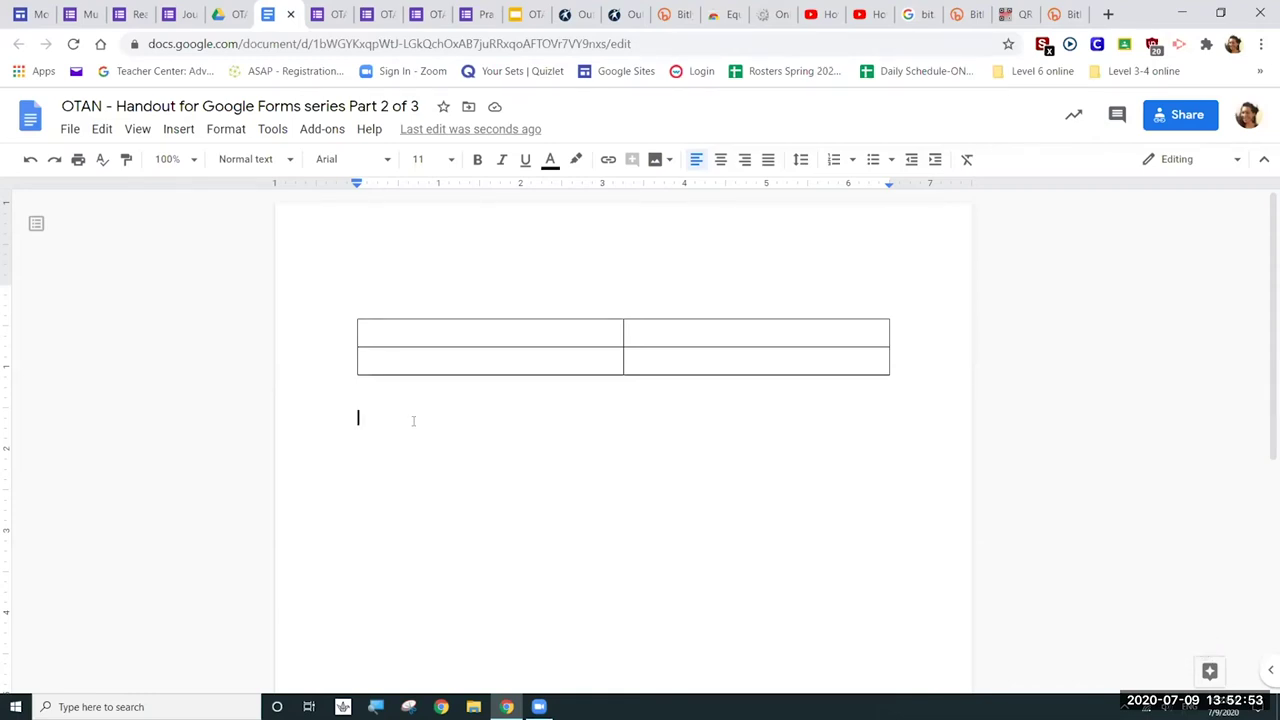
type("P")
key("BackSpace")
type("PLEASE ")
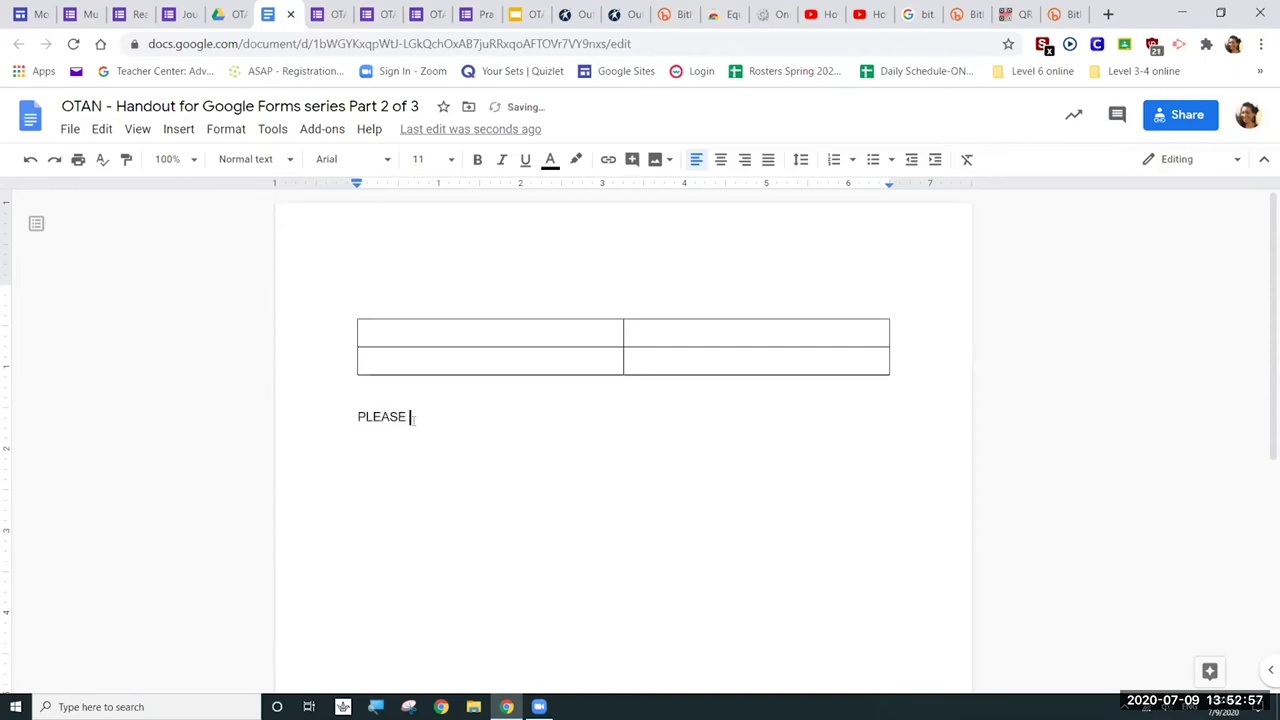
type("WATCH THIS VIDEO")
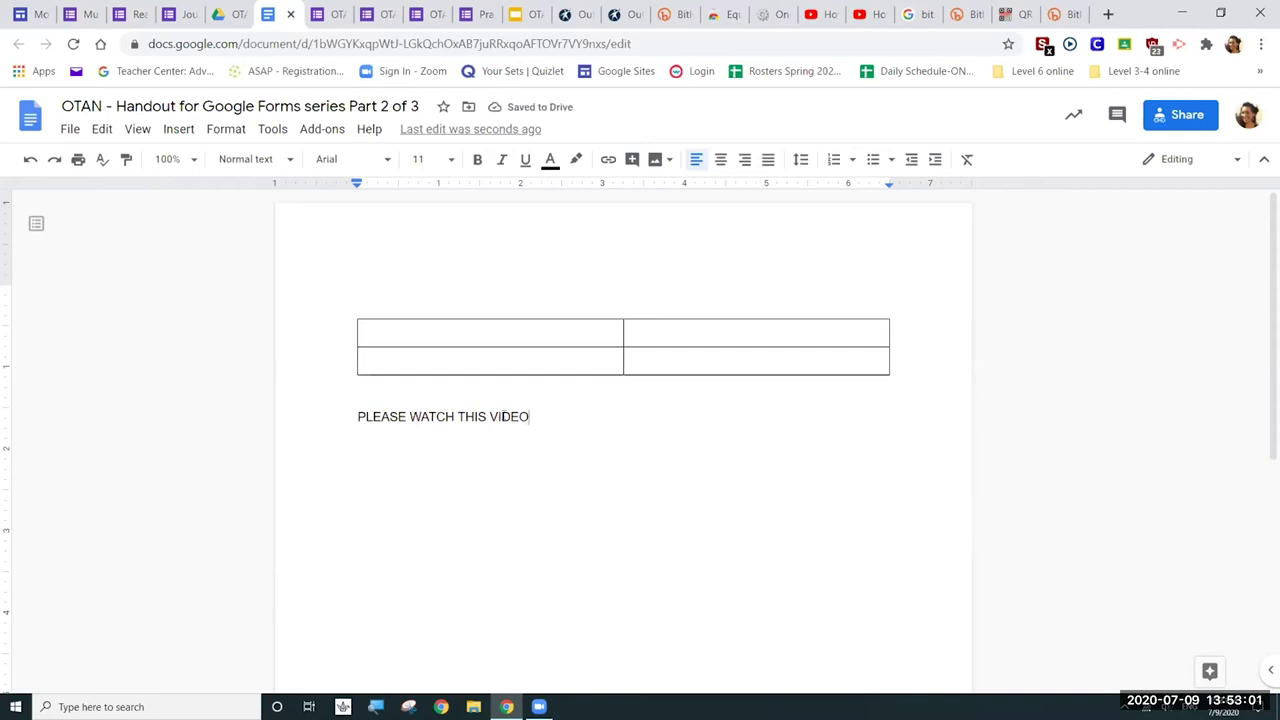
left_click_drag(490, 416, 529, 416)
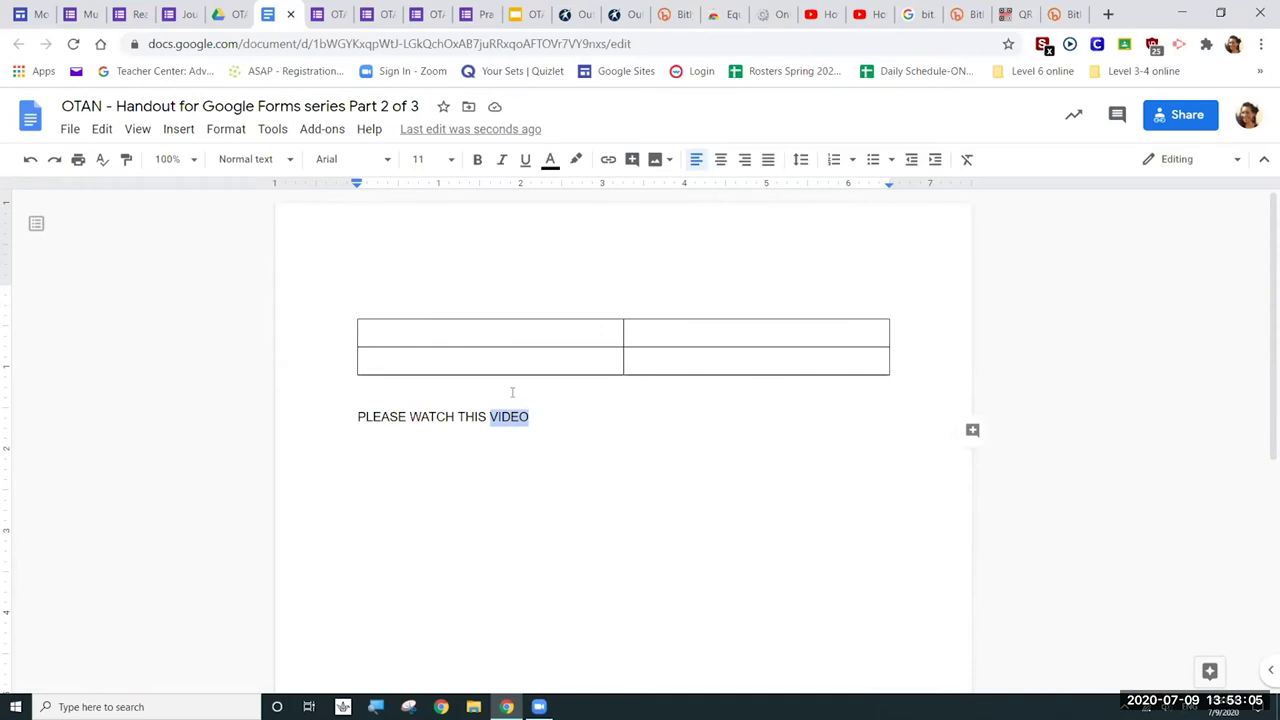
left_click(517, 417)
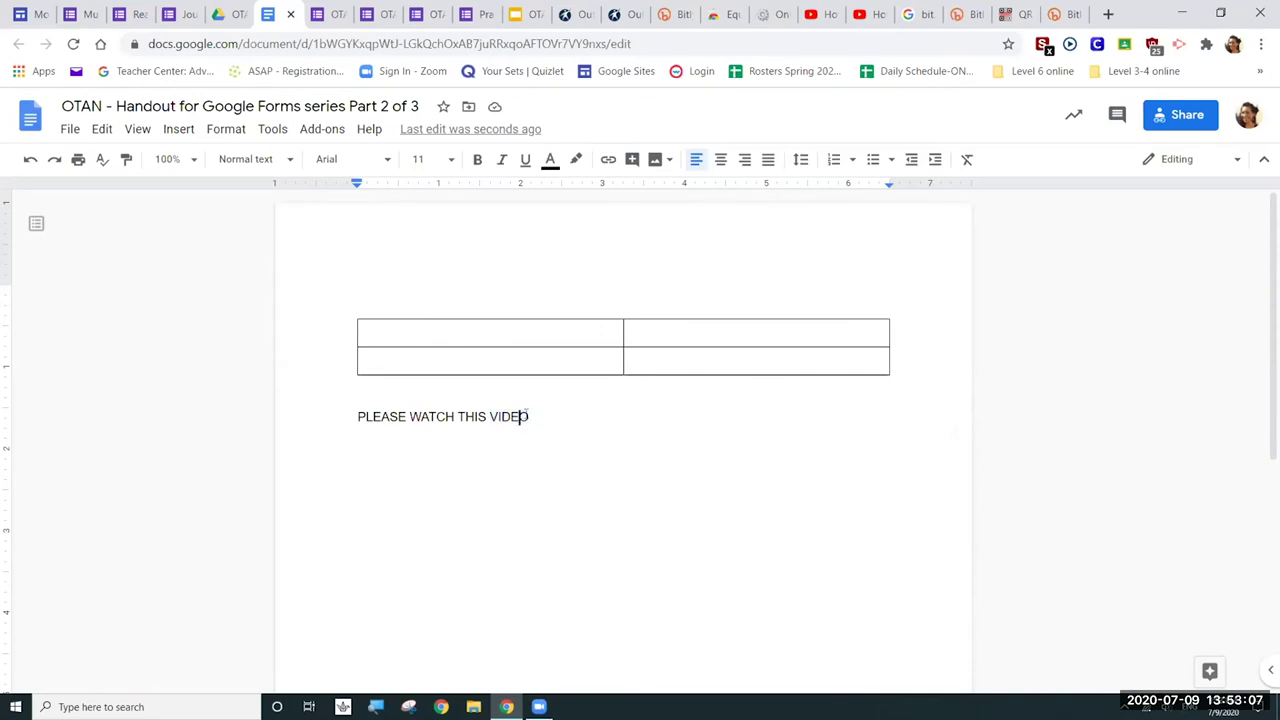
left_click_drag(528, 417, 458, 416)
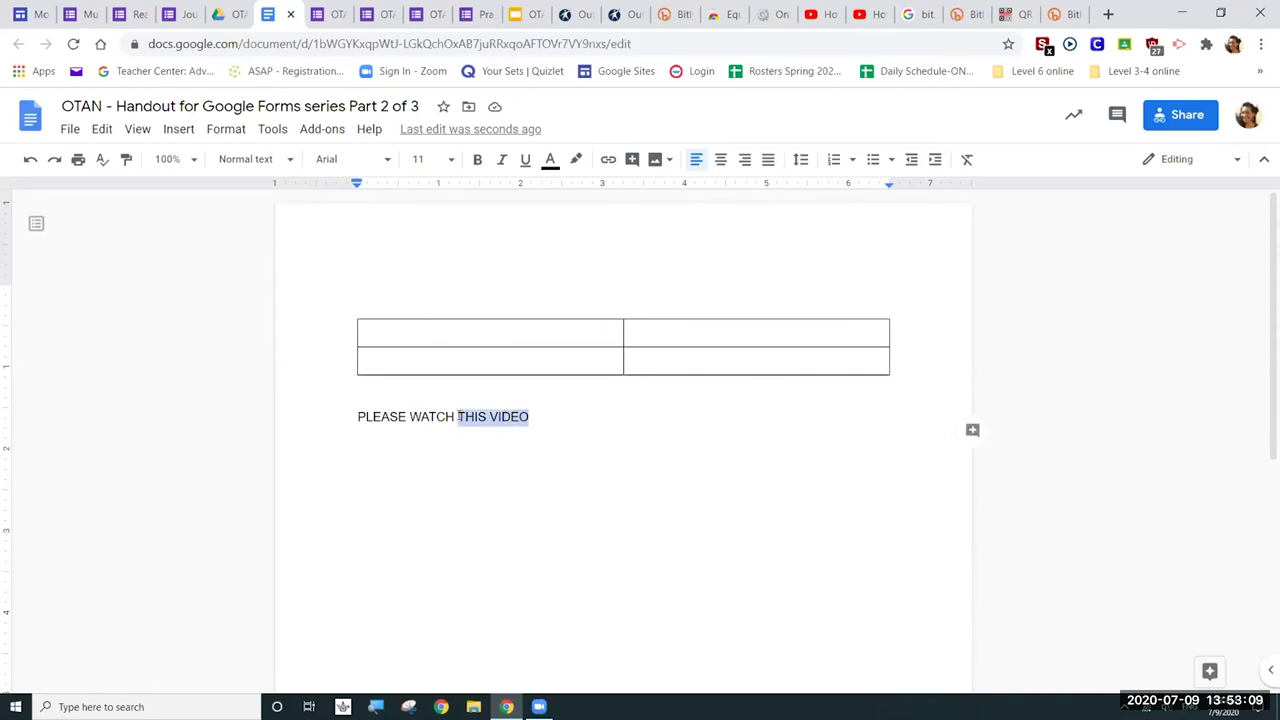
left_click(496, 416)
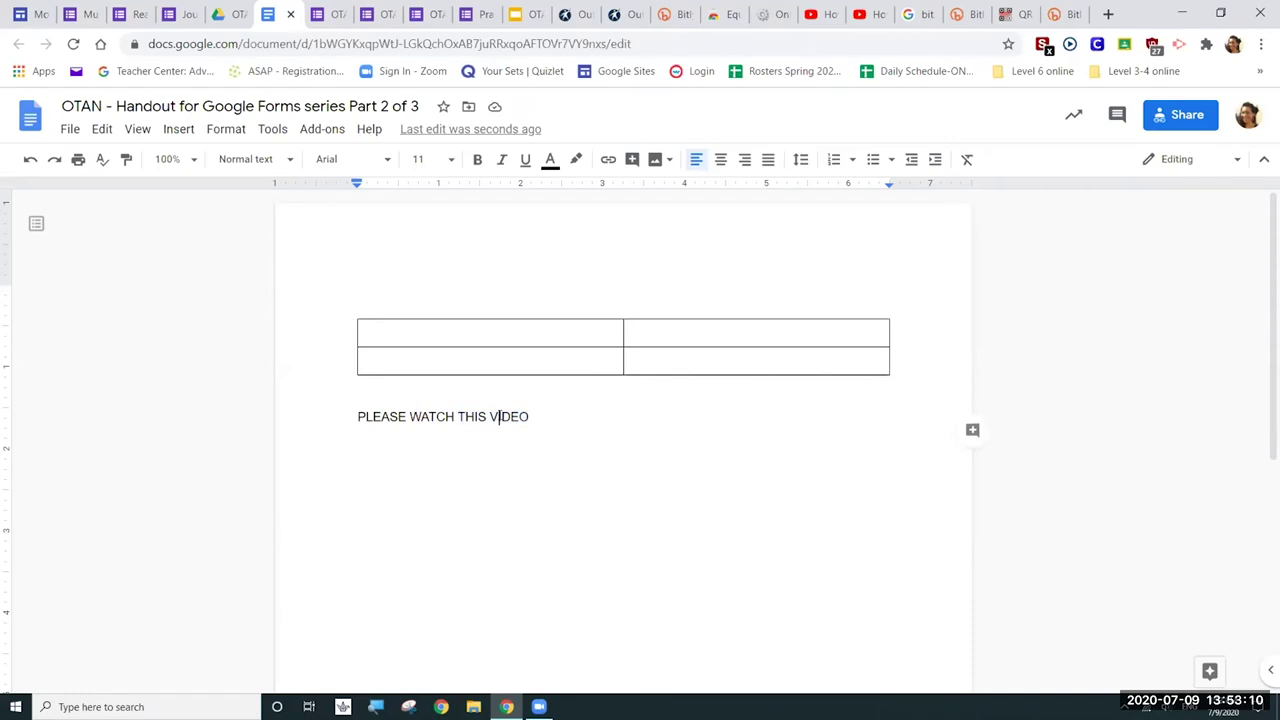
double_click(508, 417)
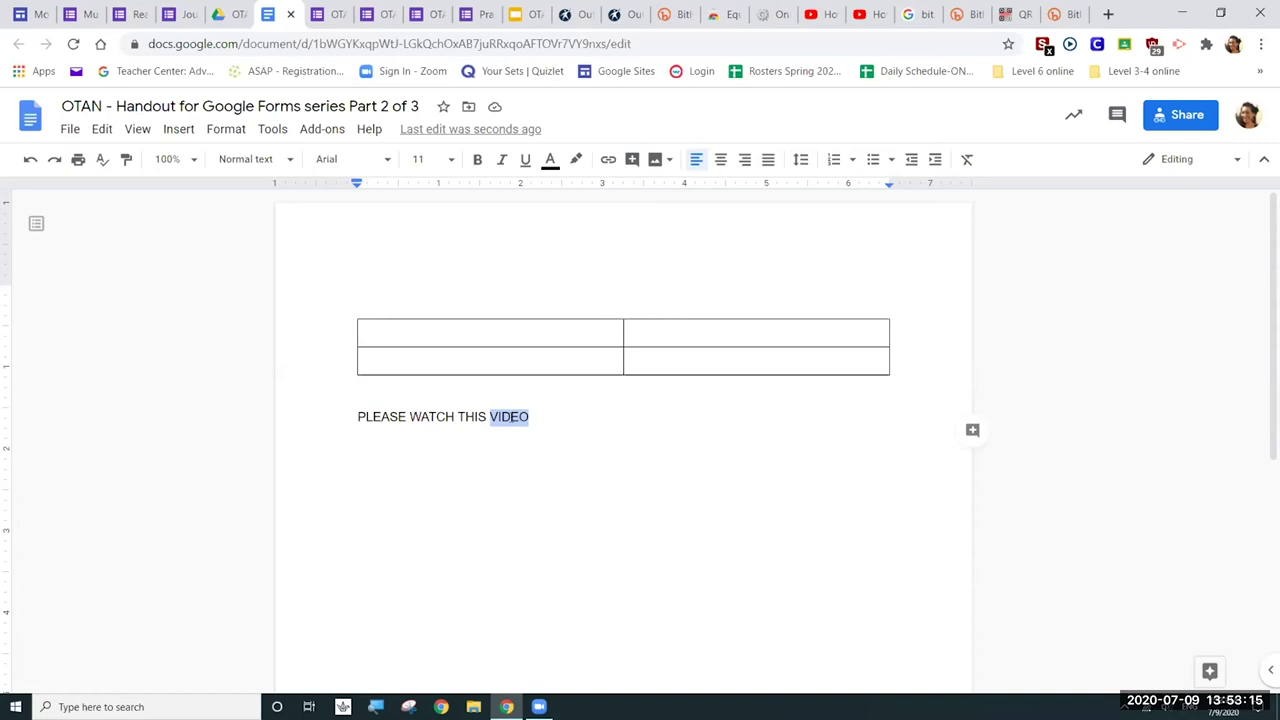
left_click(607, 160)
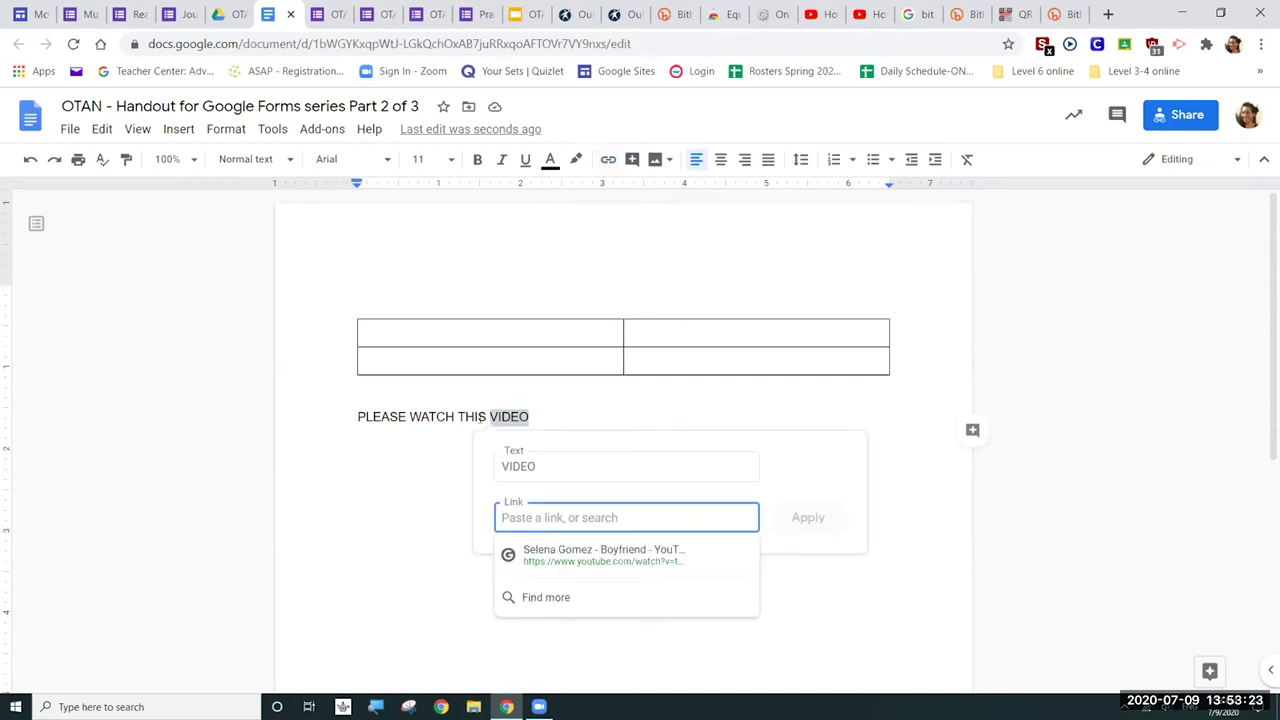
key("Escape")
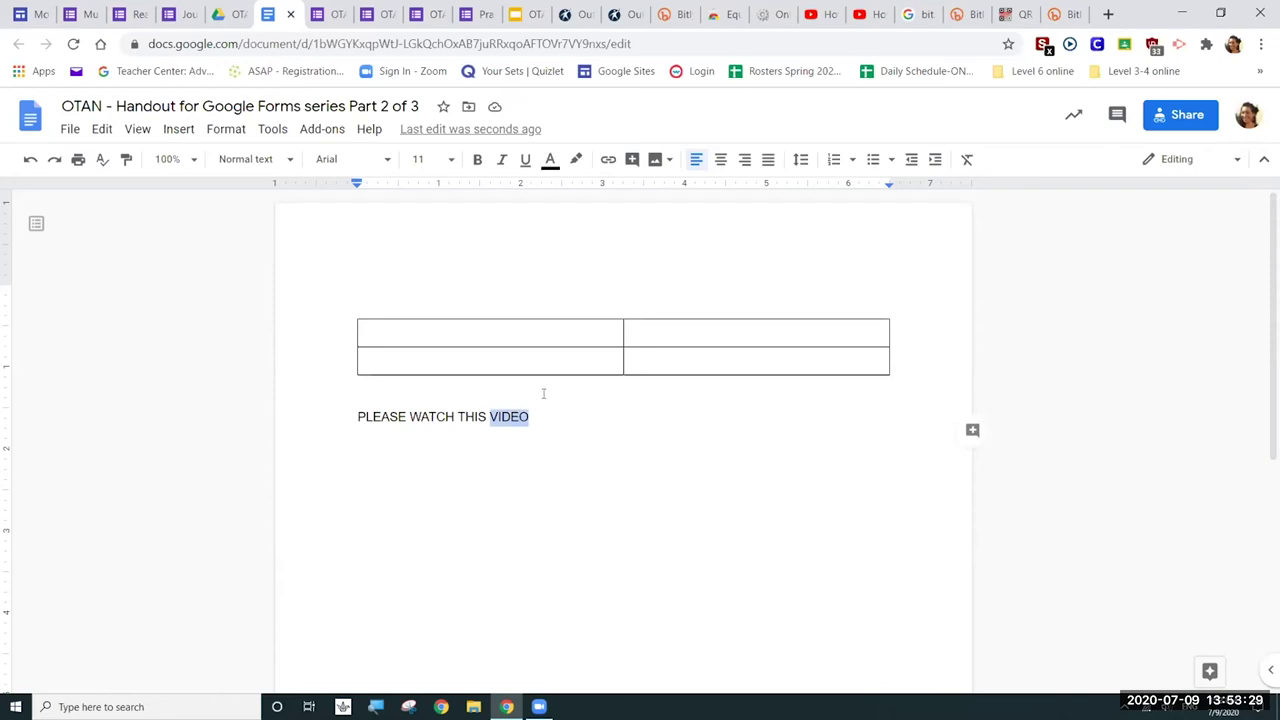
key("ctrl+k")
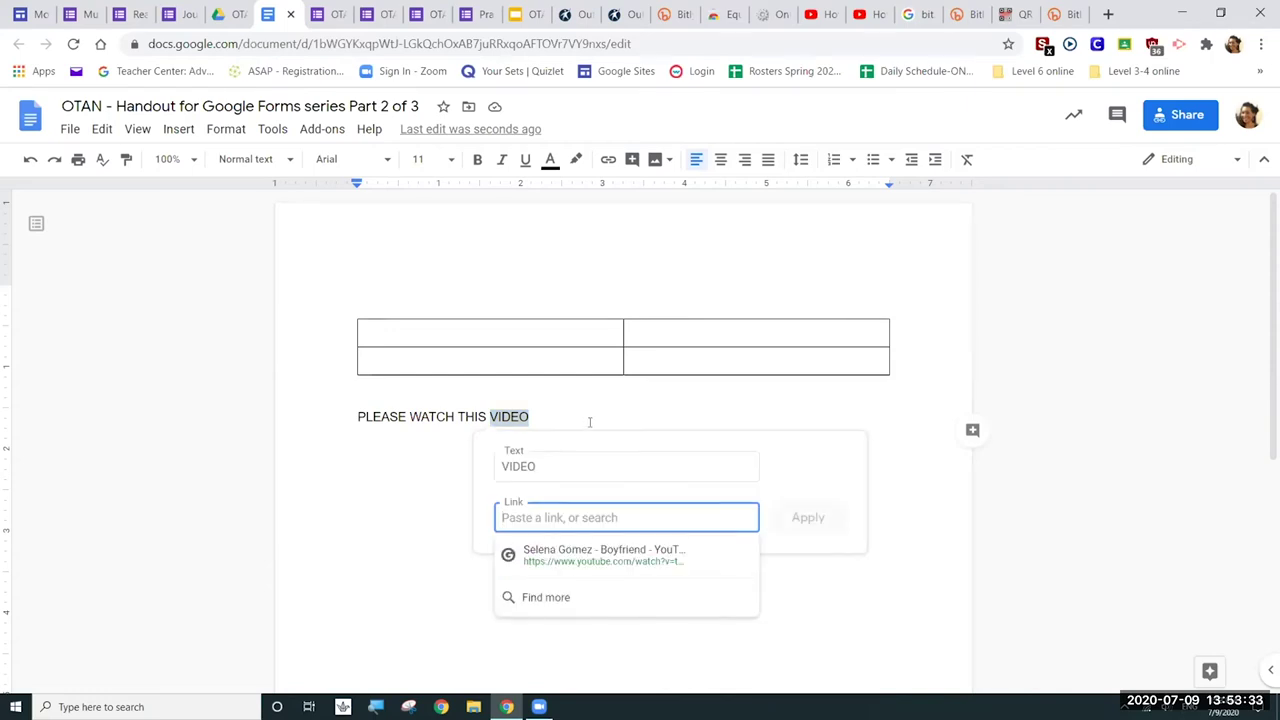
left_click(589, 423)
double_click(507, 417)
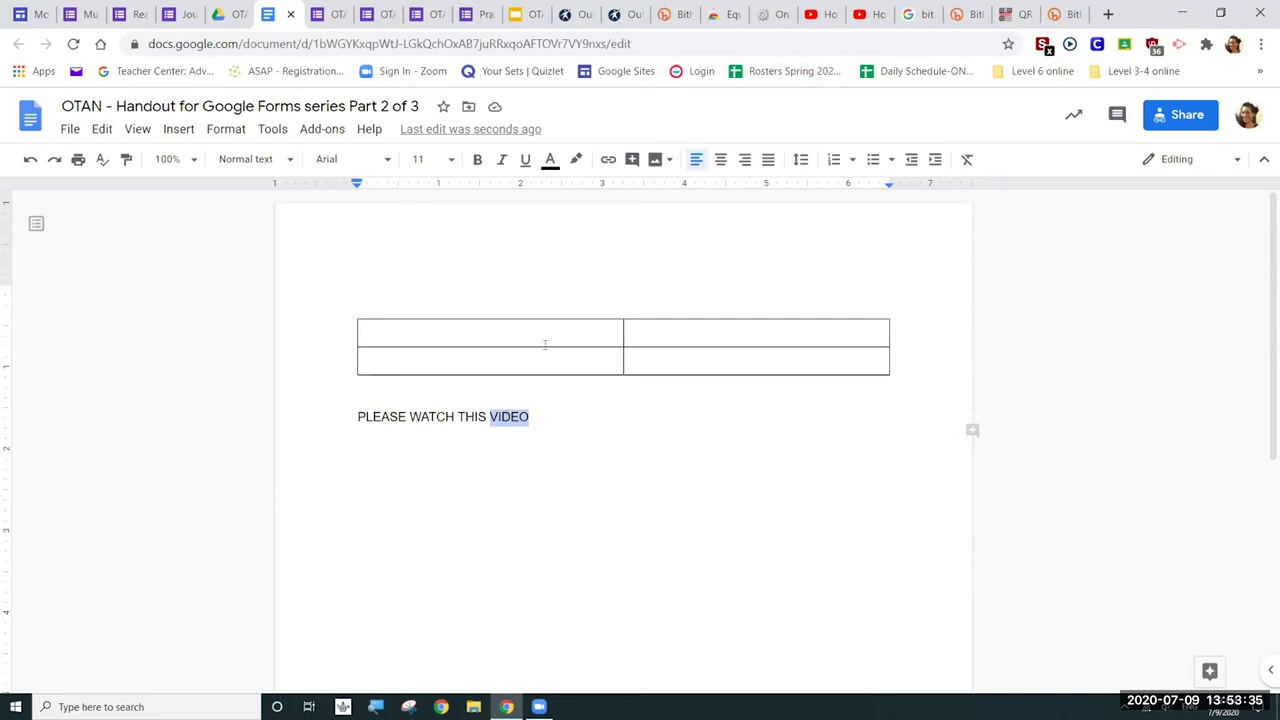
left_click(607, 161)
key("Escape")
key("ctrl+k")
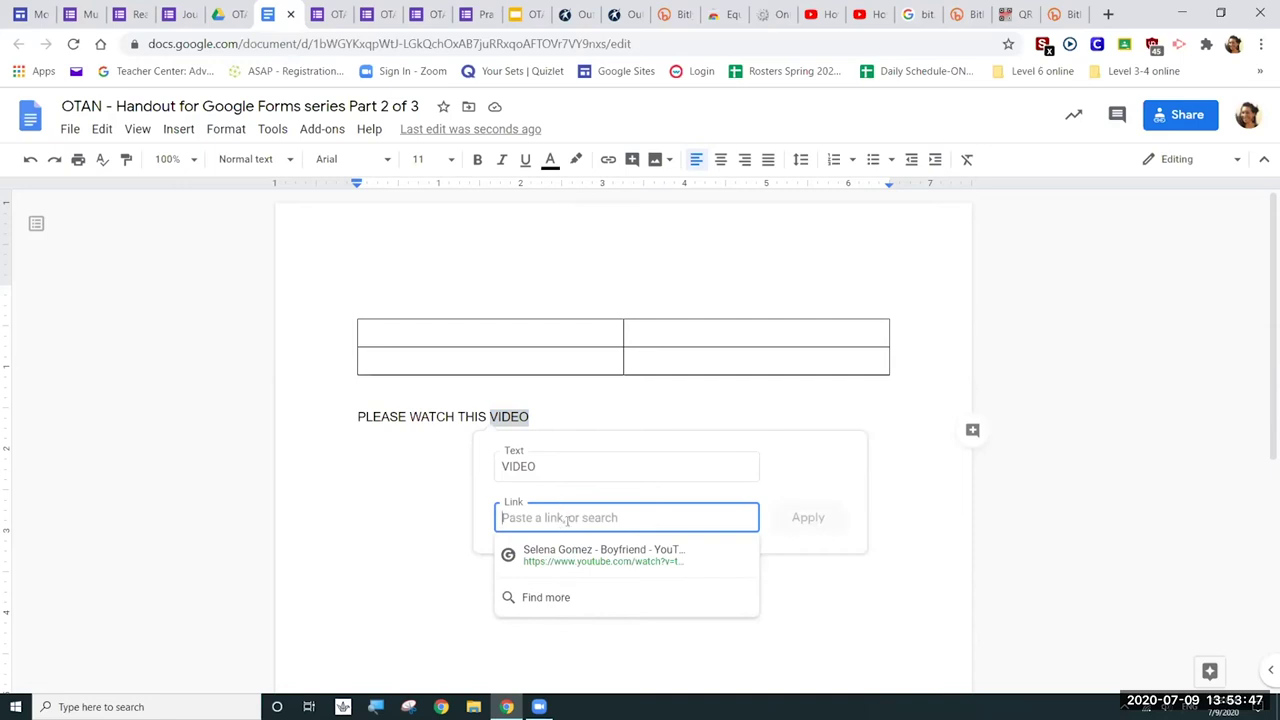
type("https://youtu.be/NP5aWcOeecY")
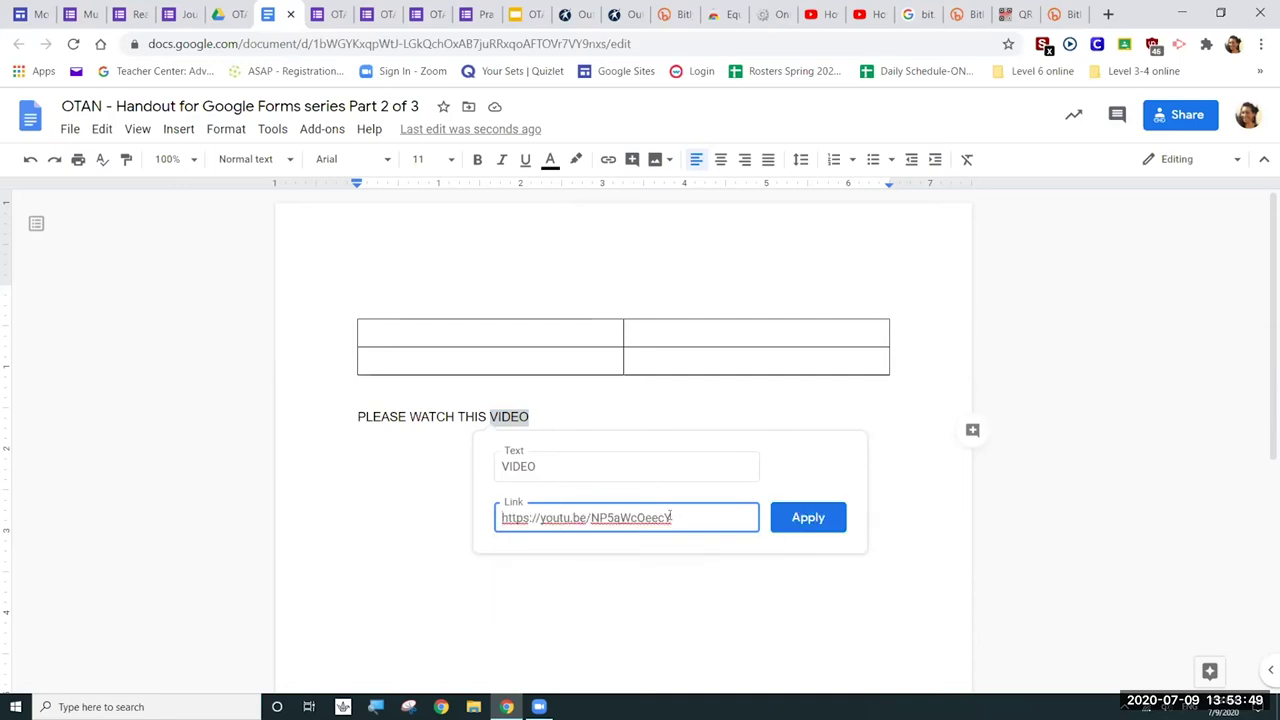
left_click(788, 517)
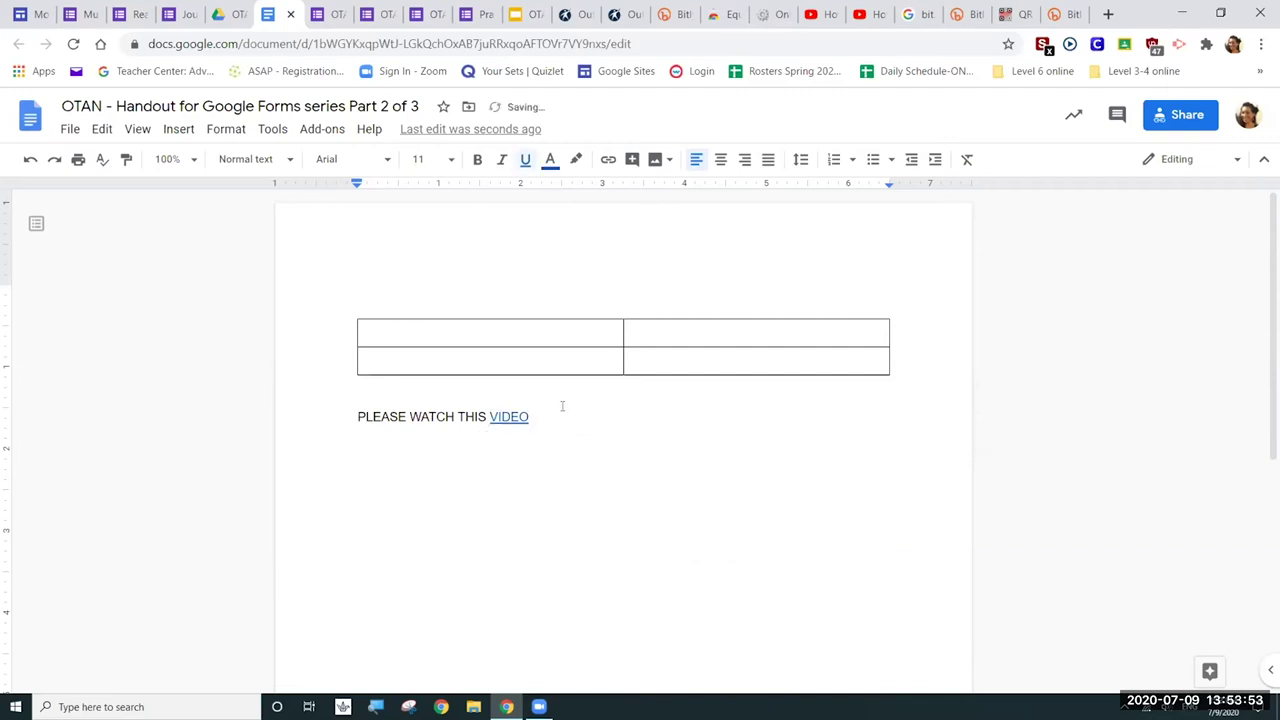
- Paste the puppy picture below the video sentence and write "PLEASE CLICK HERE" on the line above the picture
key("Return")
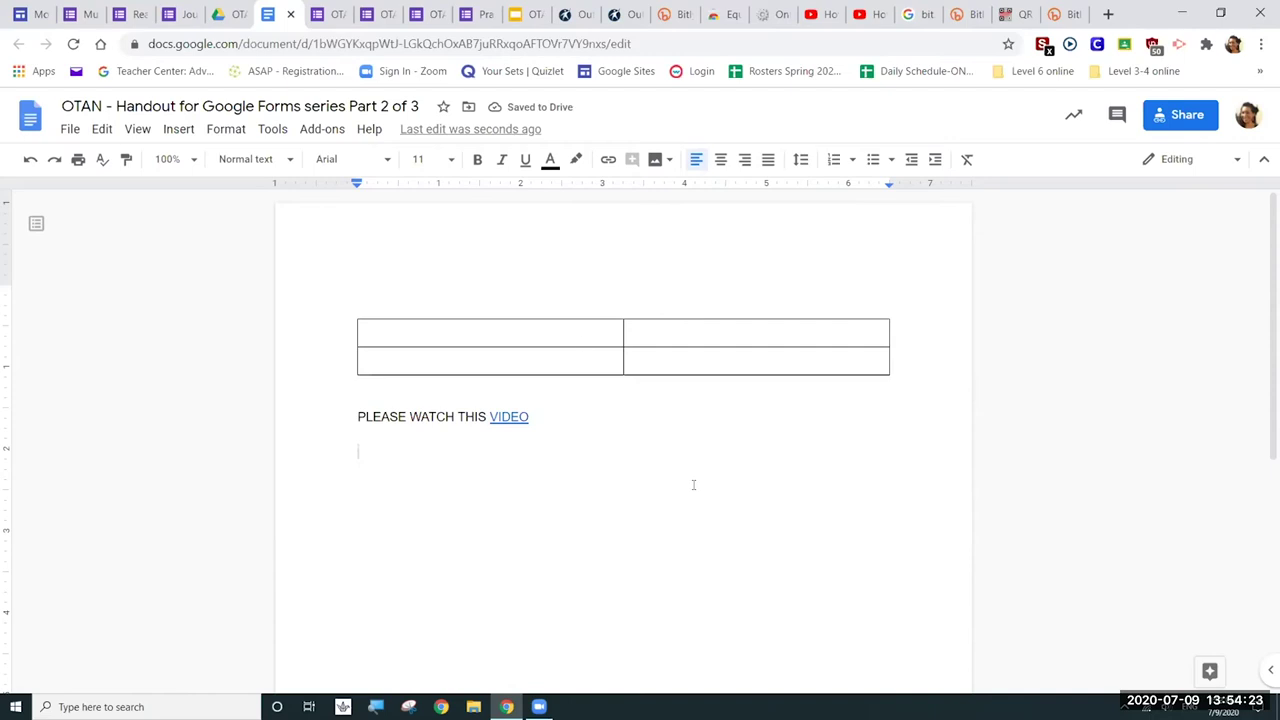
key("ctrl+v")
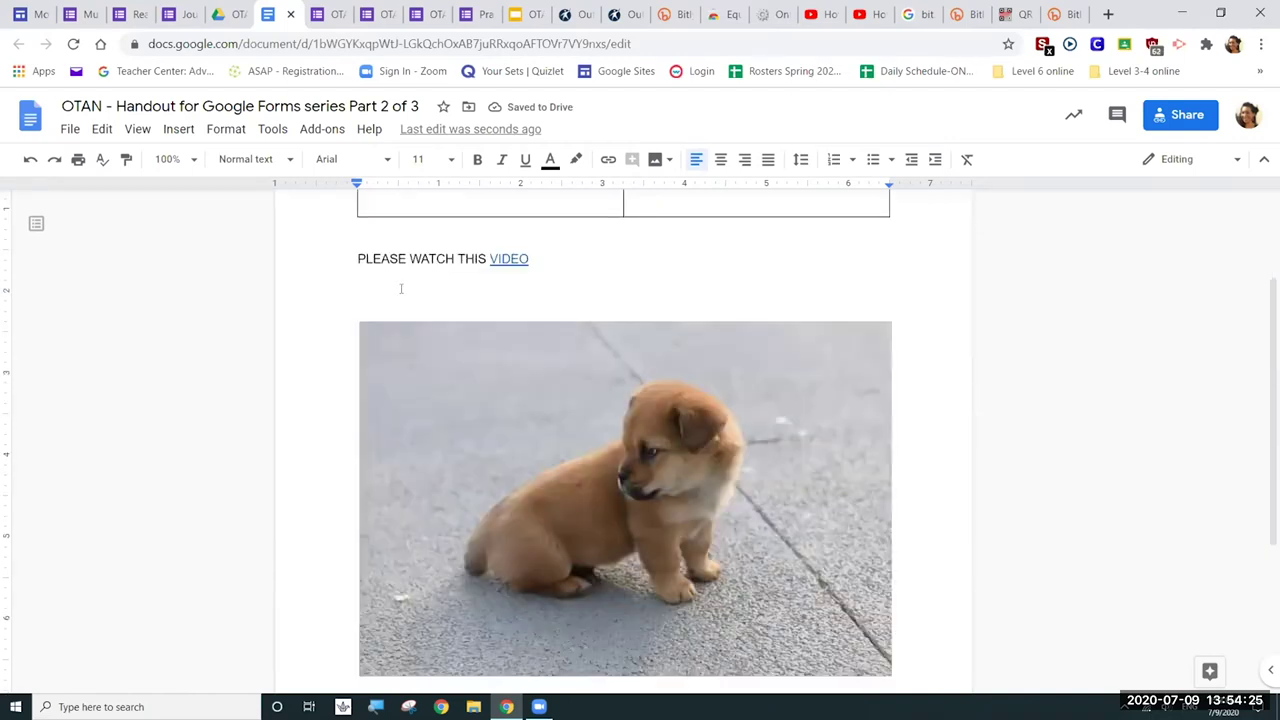
type("hi")
key("BackSpace")
key("BackSpace")
type("HER WE")
key("BackSpace")
key("BackSpace")
key("BackSpace")
type("E W")
key("BackSpace")
key("BackSpace")
key("BackSpace")
key("BackSpace")
key("BackSpace")
key("BackSpace")
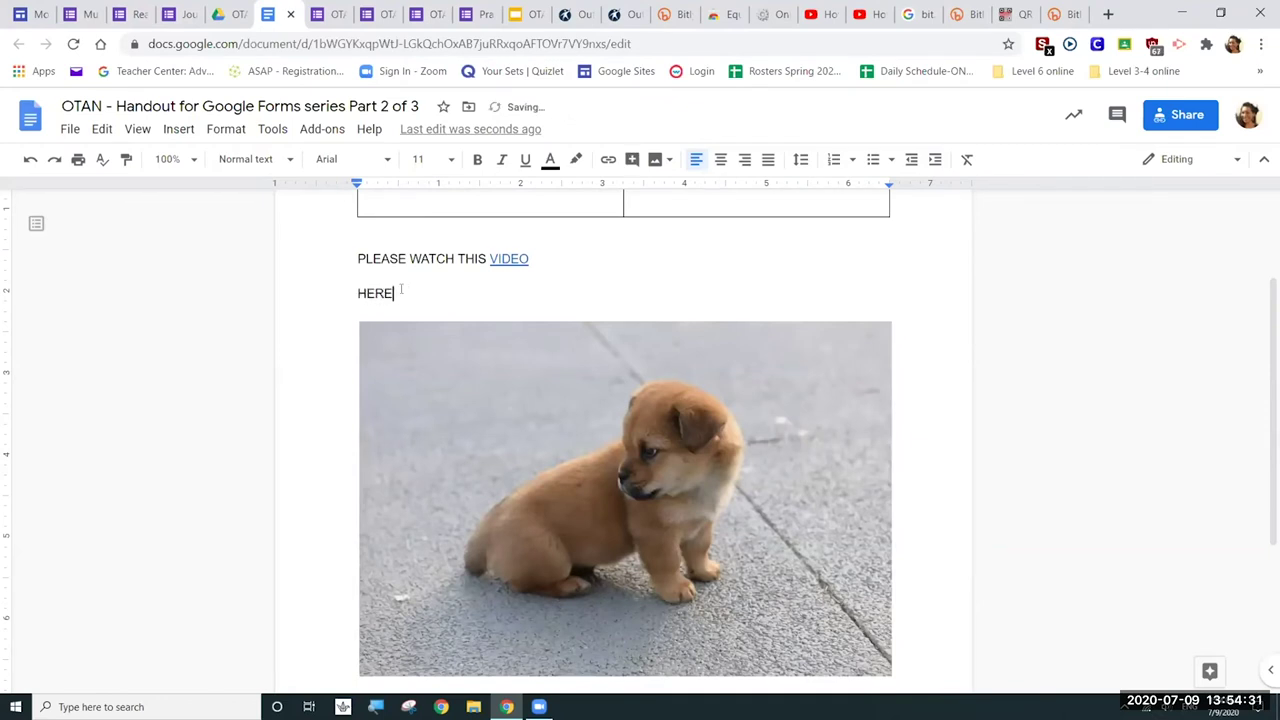
type("PLEAC")
key("BackSpace")
type("SE CLIC")
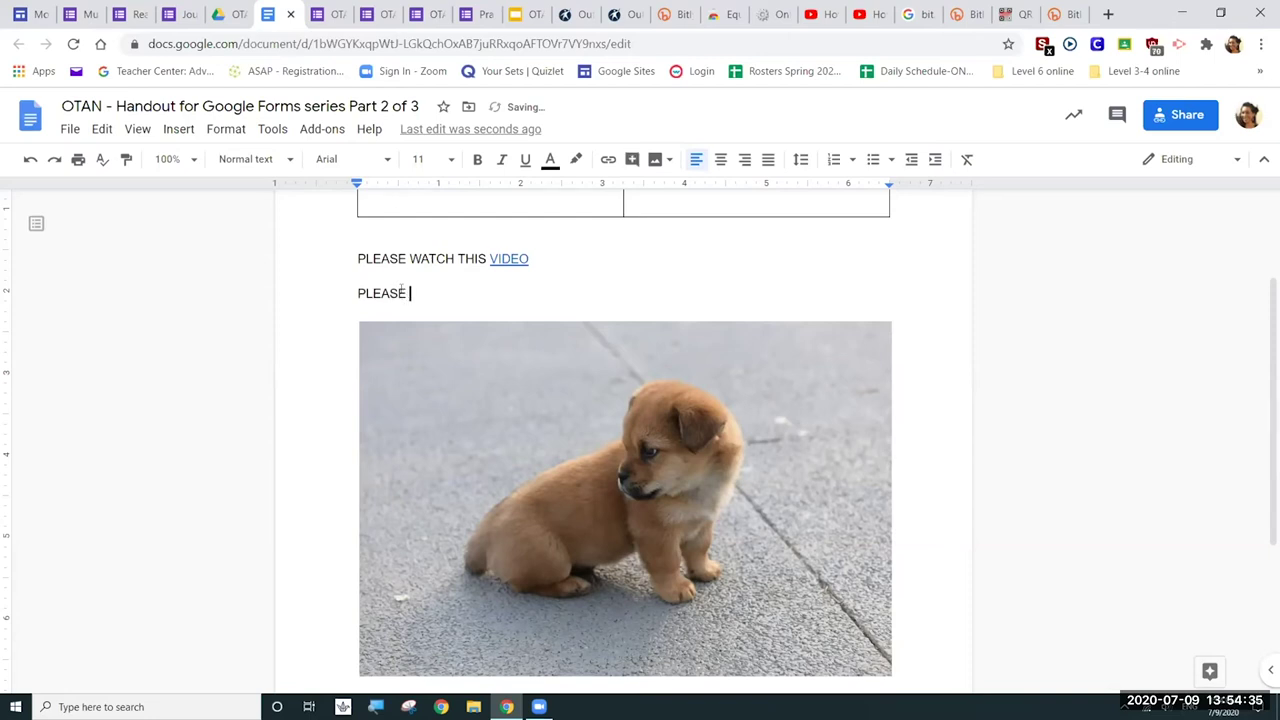
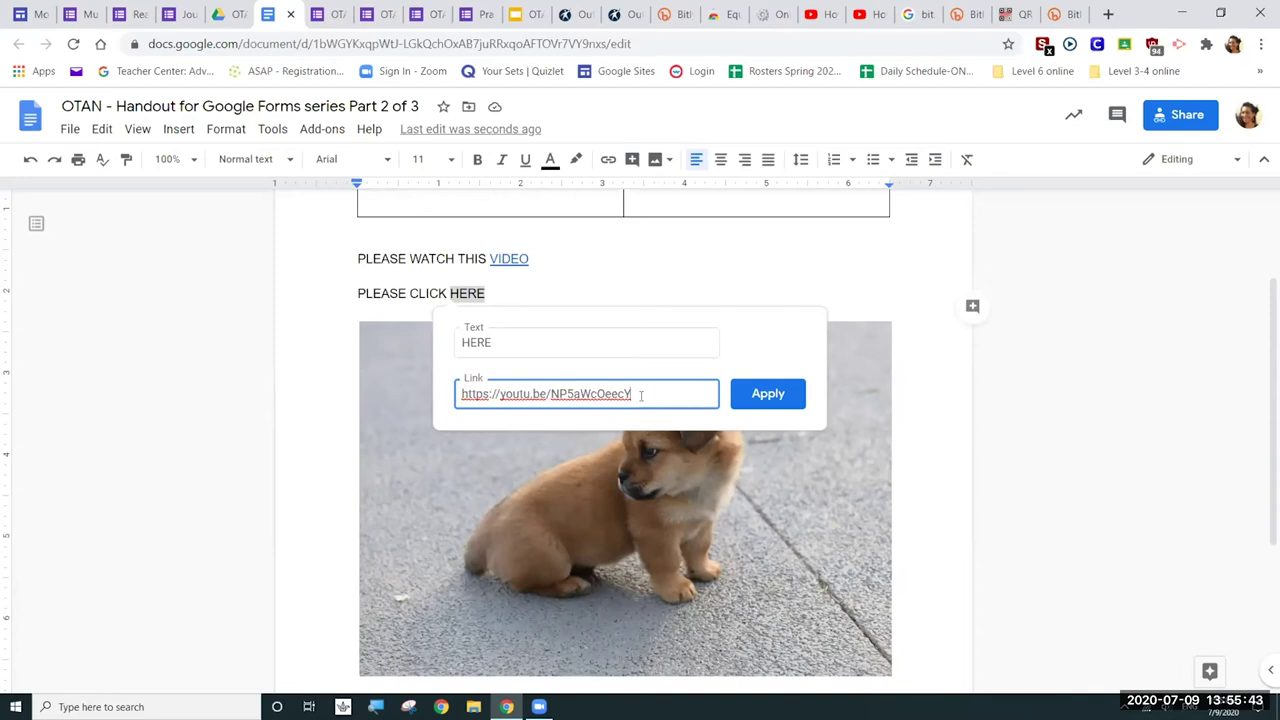
left_click(769, 400)
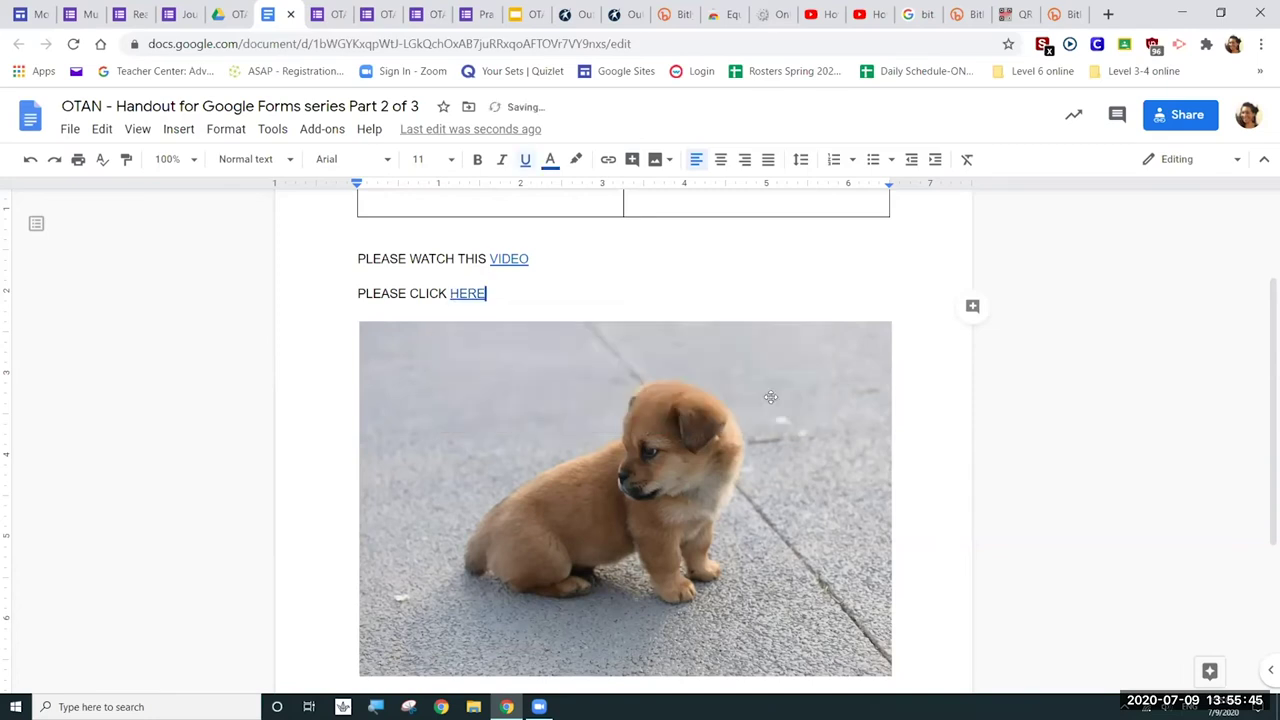
key("Return")
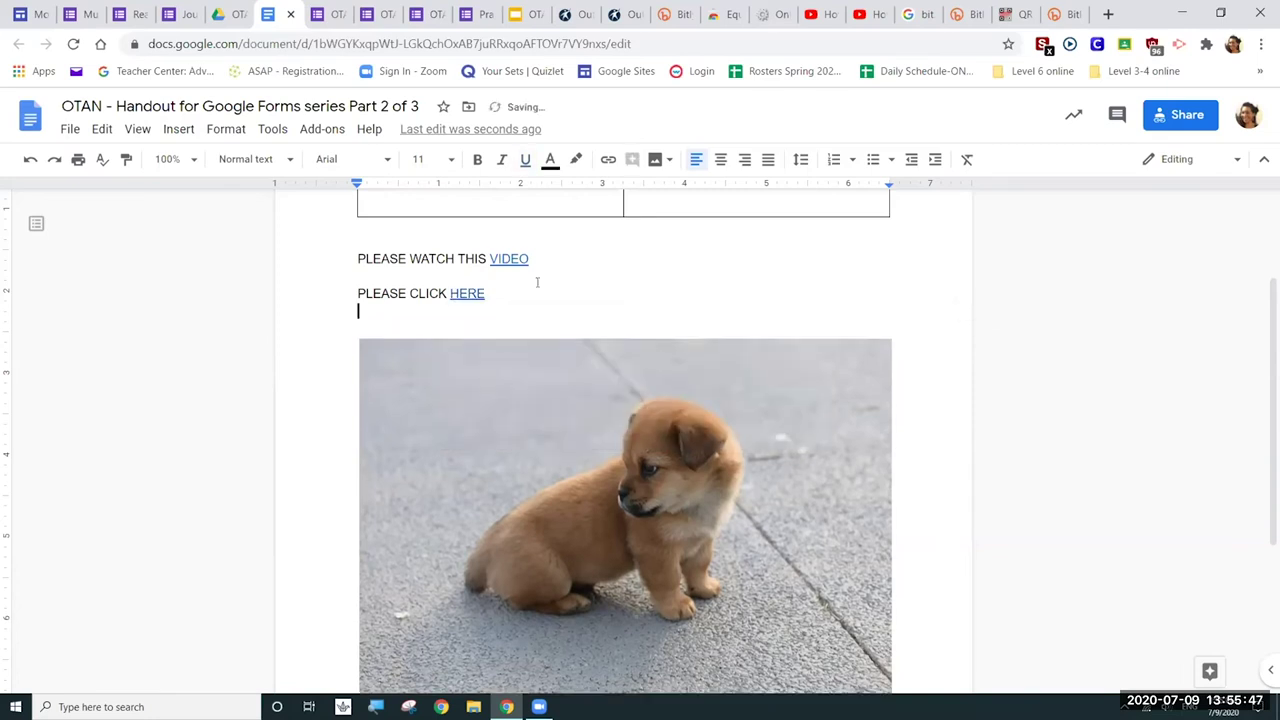
key("Return")
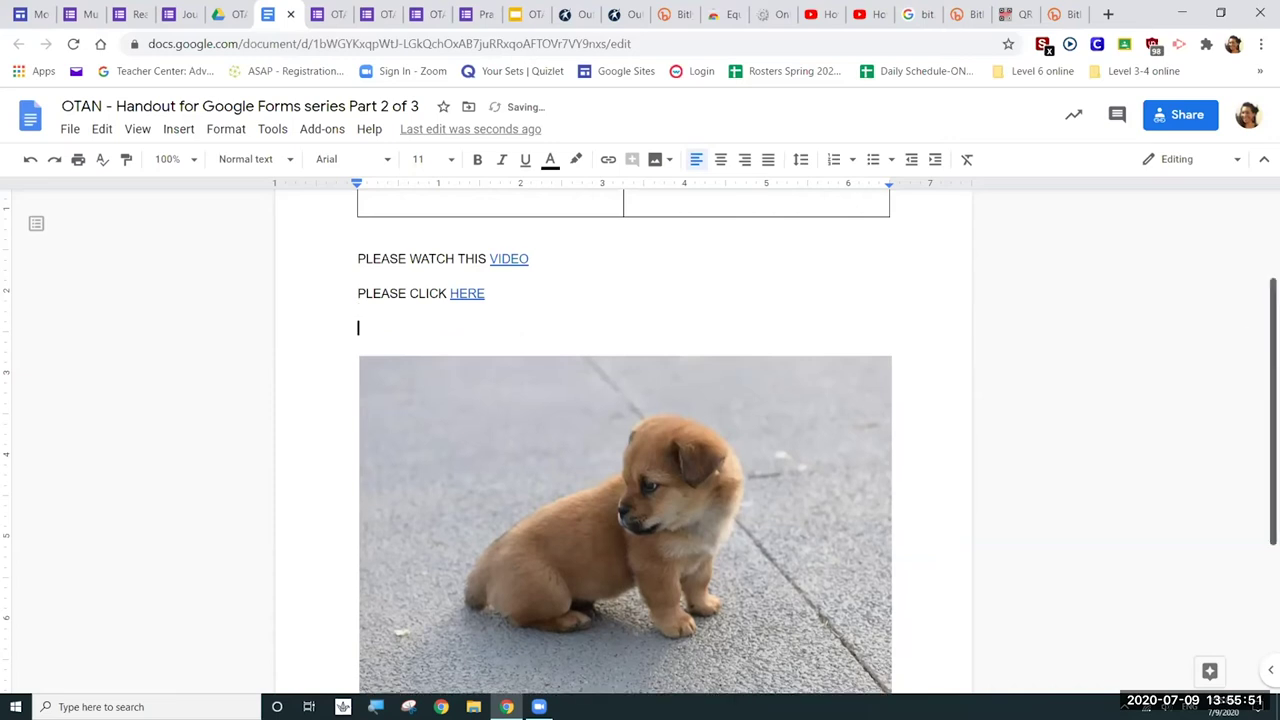
- Shrink the puppy picture proportionally to about 2.6 inches wide and add another blank line above it
scroll(677, 219, "down", 1)
scroll(1037, 201, "down", 3)
scroll(1037, 201, "up", 1)
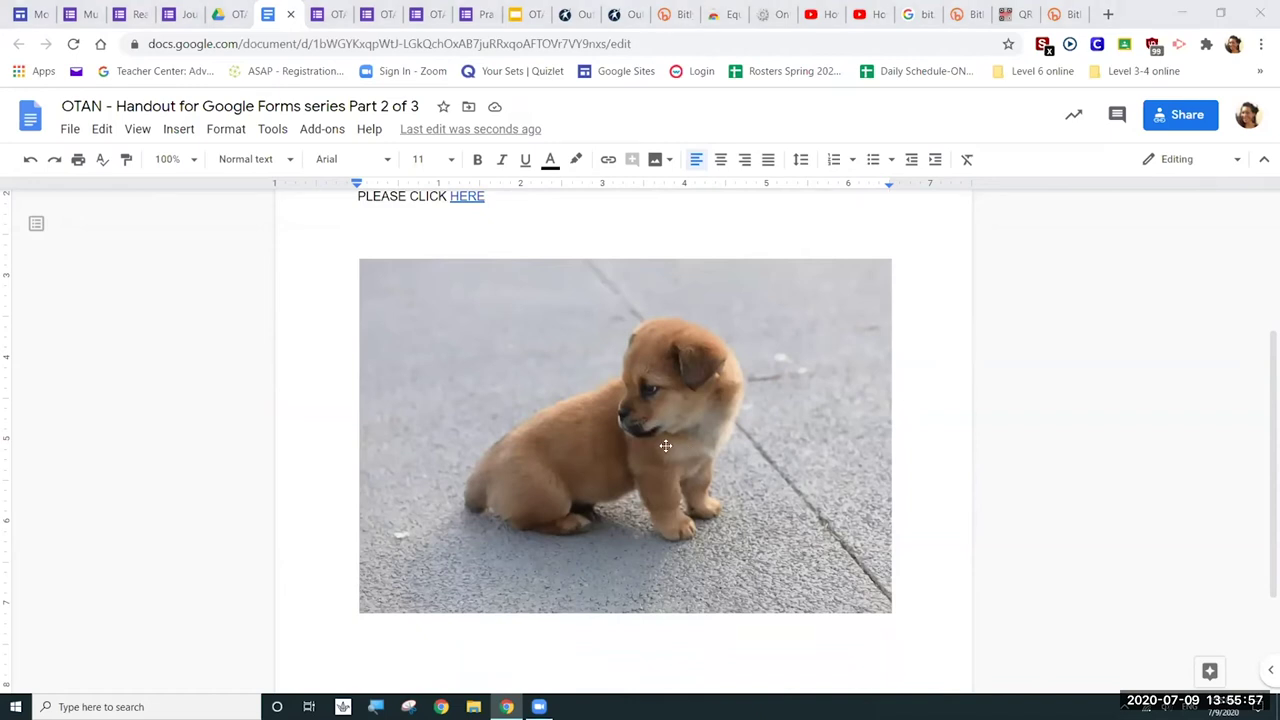
left_click(840, 570)
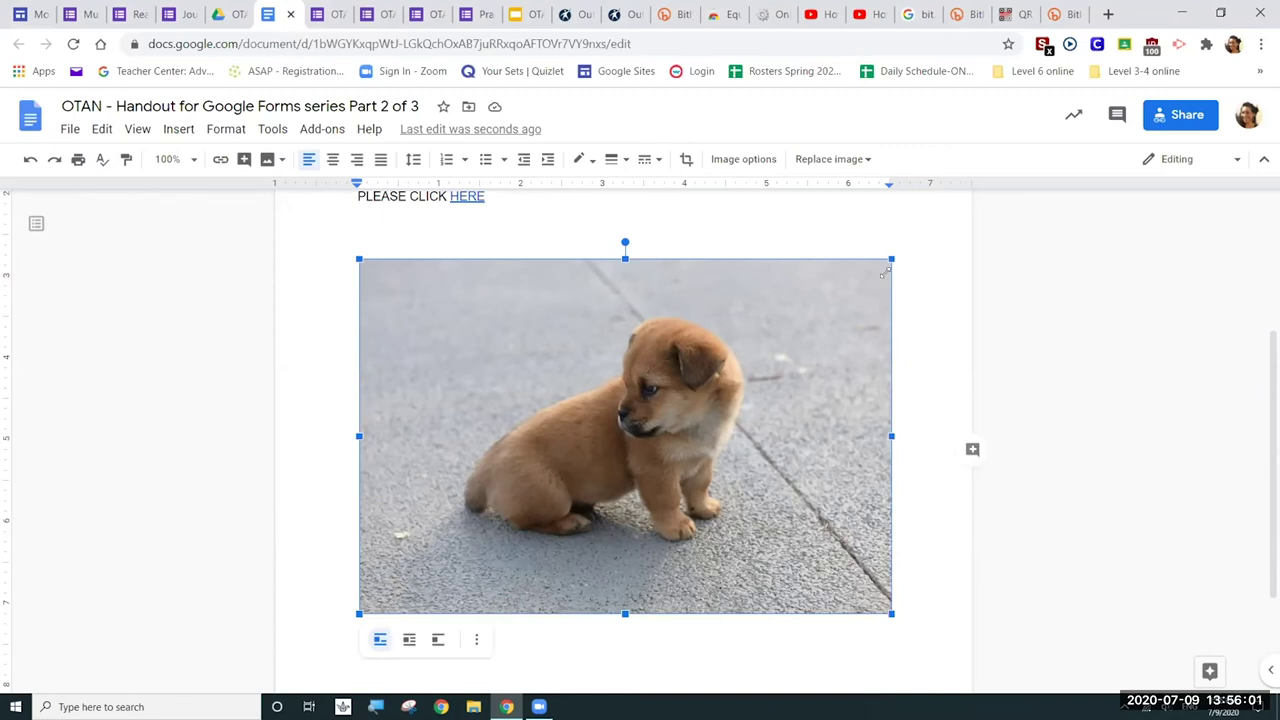
left_click_drag(891, 260, 507, 403)
left_click(487, 232)
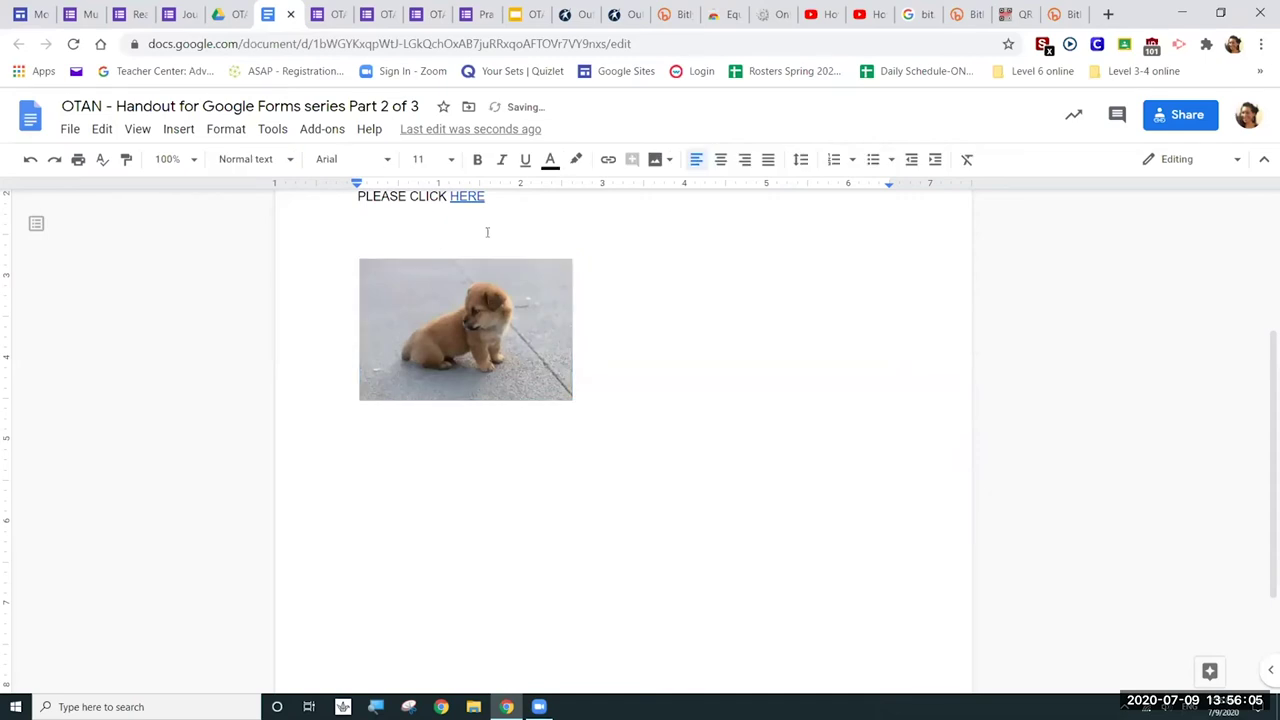
key("Return")
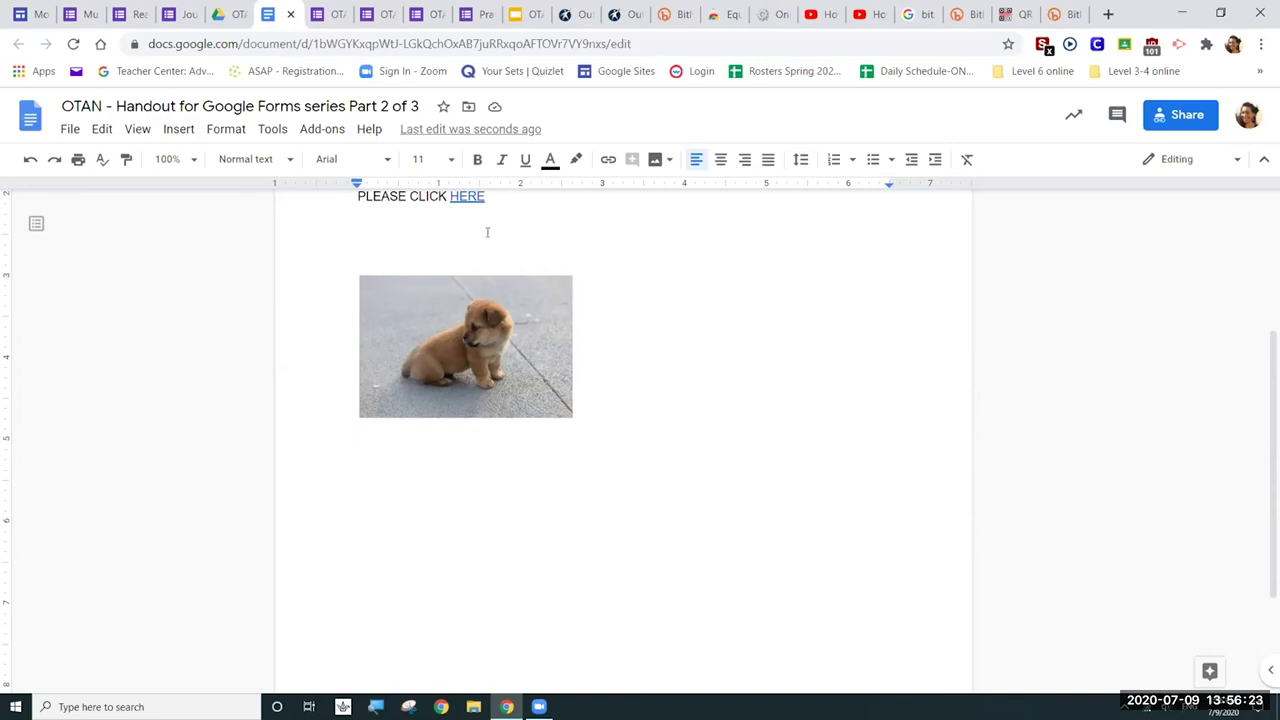
- Enlarge the browser view to 125% around the two hyperlinked sentences and the puppy picture
scroll(487, 232, "up", 1)
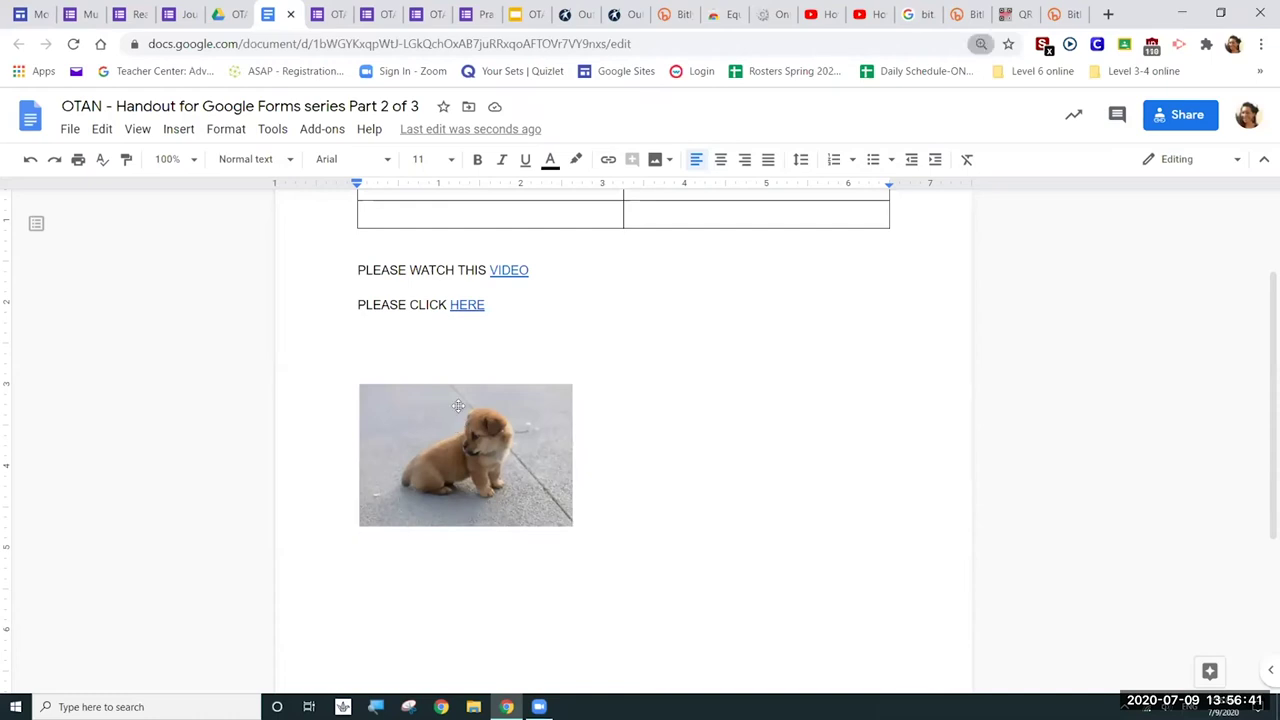
key("ctrl+plus")
key("ctrl+plus")
key("ctrl+plus")
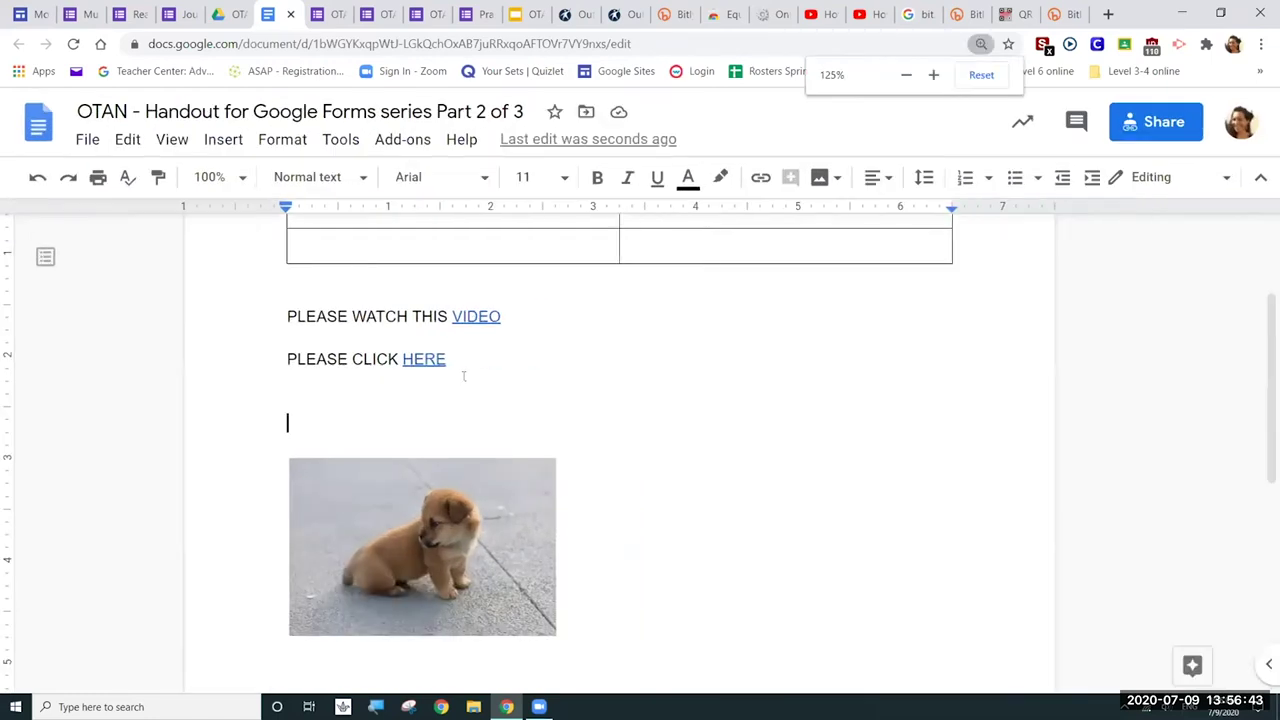
- Write "Click the image to go to the video." on the empty line above the puppy picture
key("ctrl+plus")
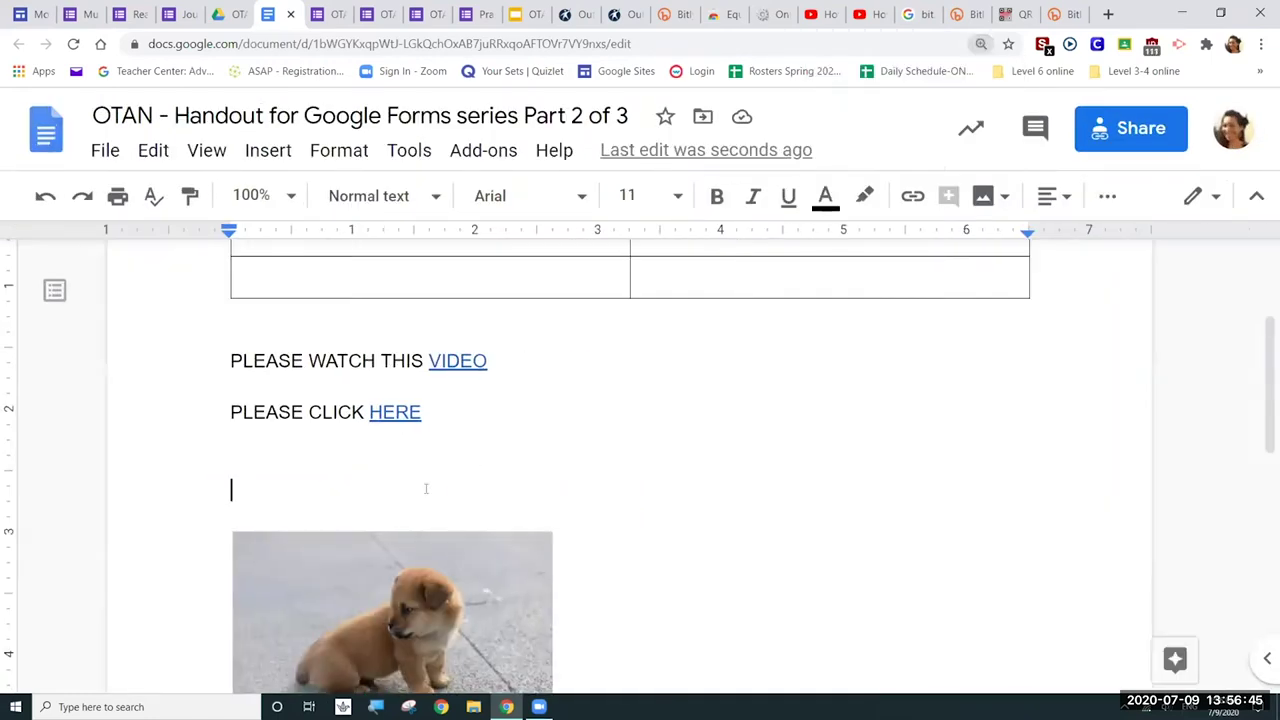
type("c")
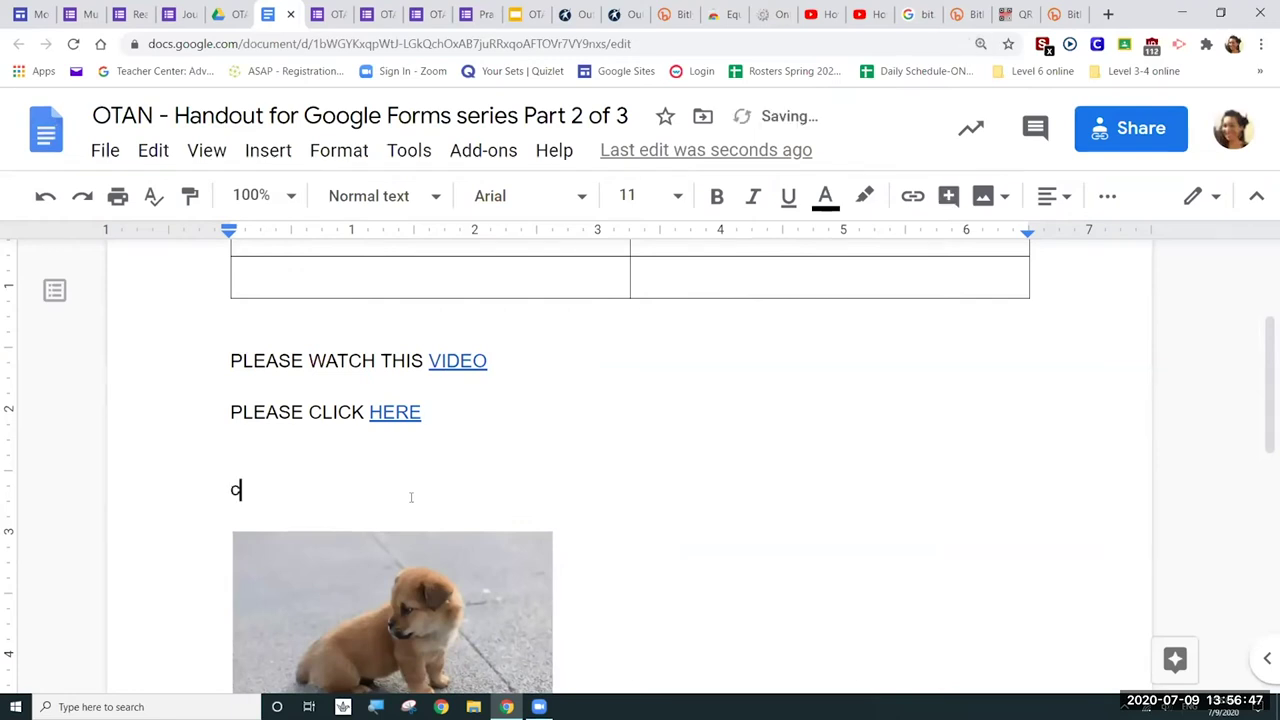
type("lich")
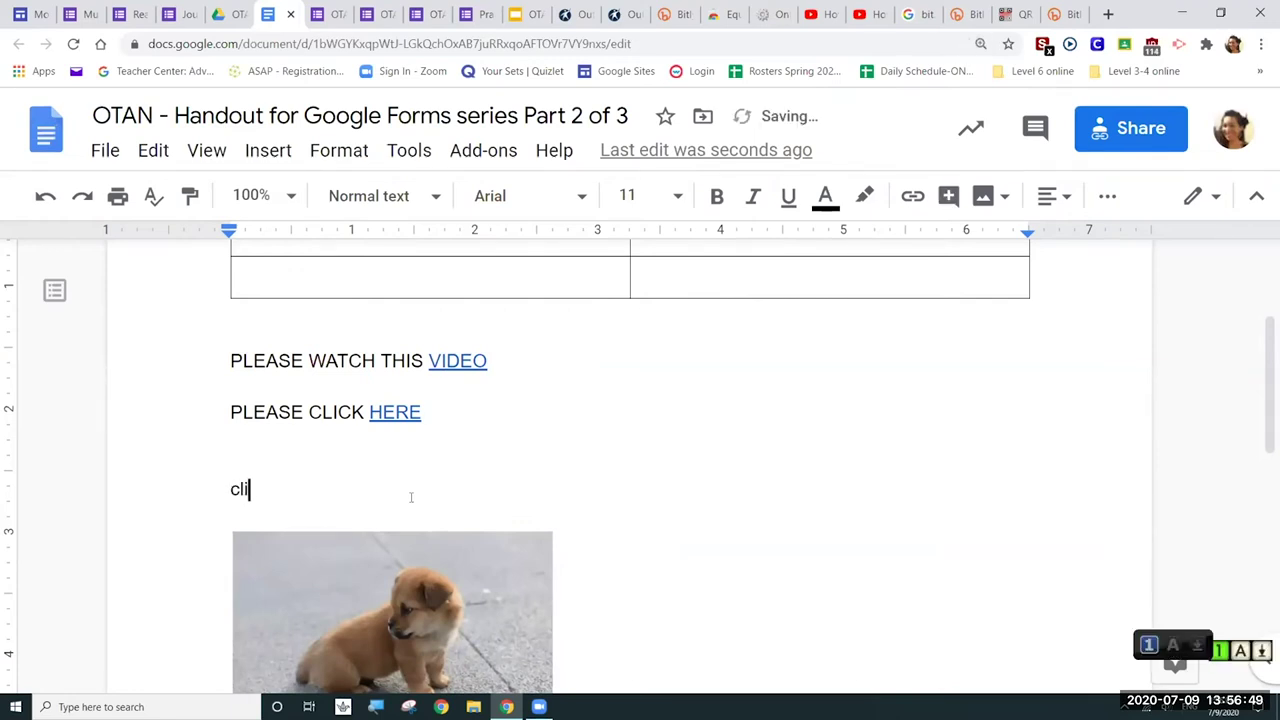
key("BackSpace")
key("BackSpace")
key("BackSpace")
type("k the image ")
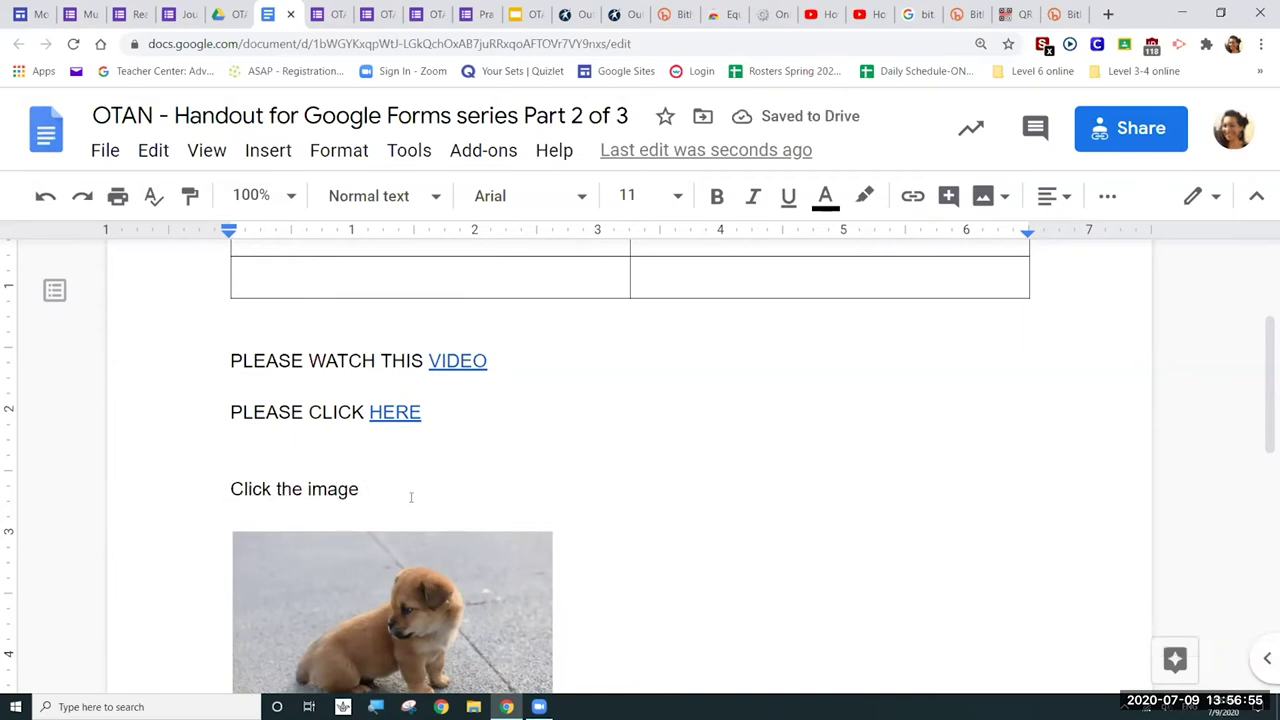
type("to go to ")
type("the vi")
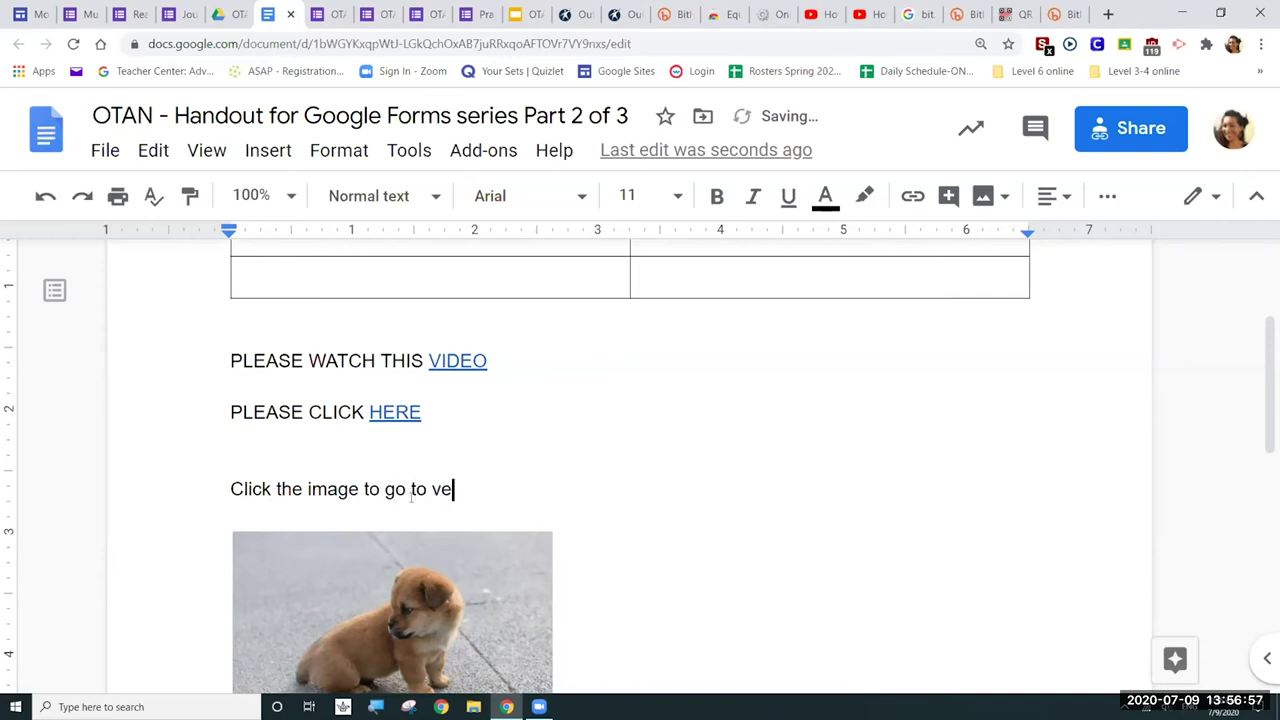
type("deo:")
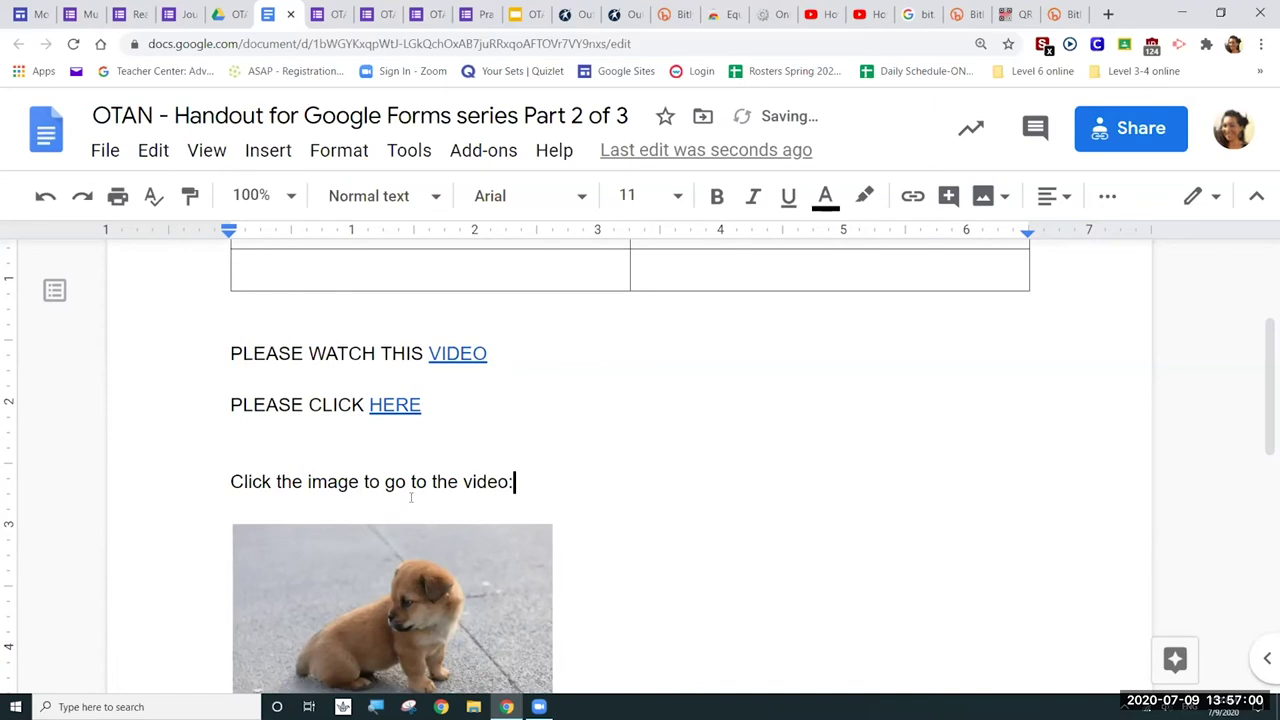
scroll(410, 497, "down", 1)
key("BackSpace")
type(".")
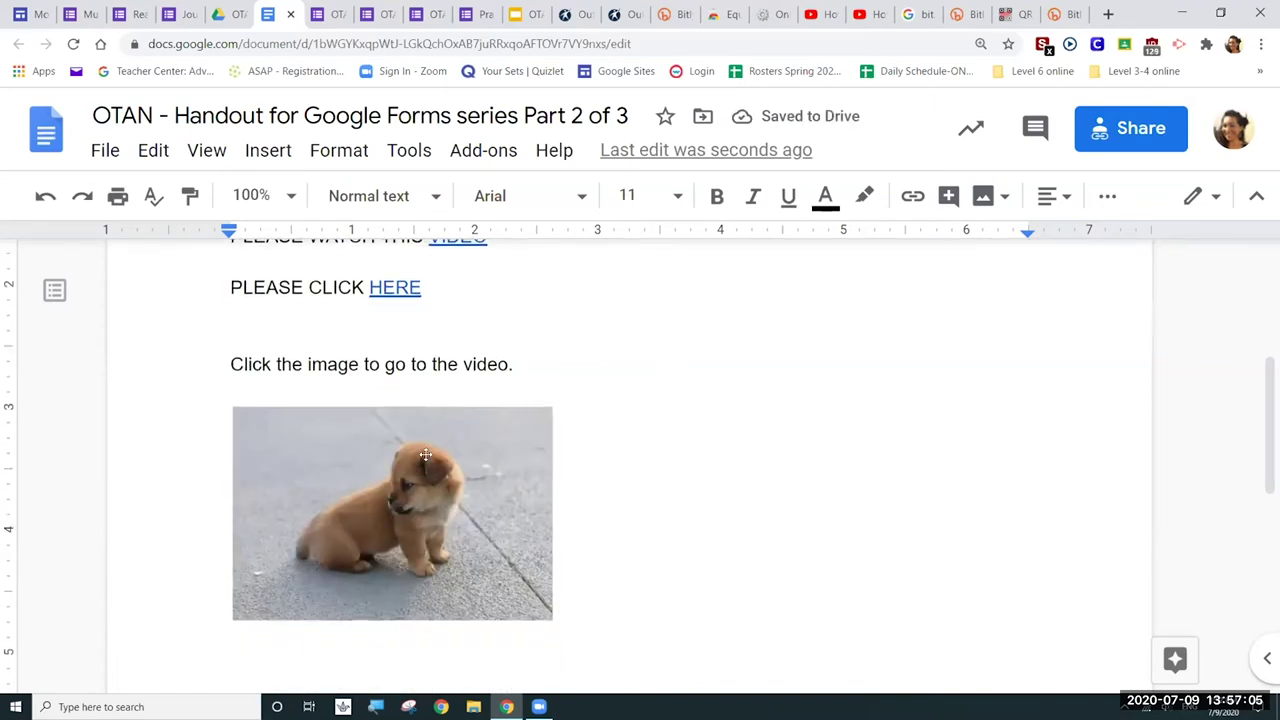
left_click(405, 449)
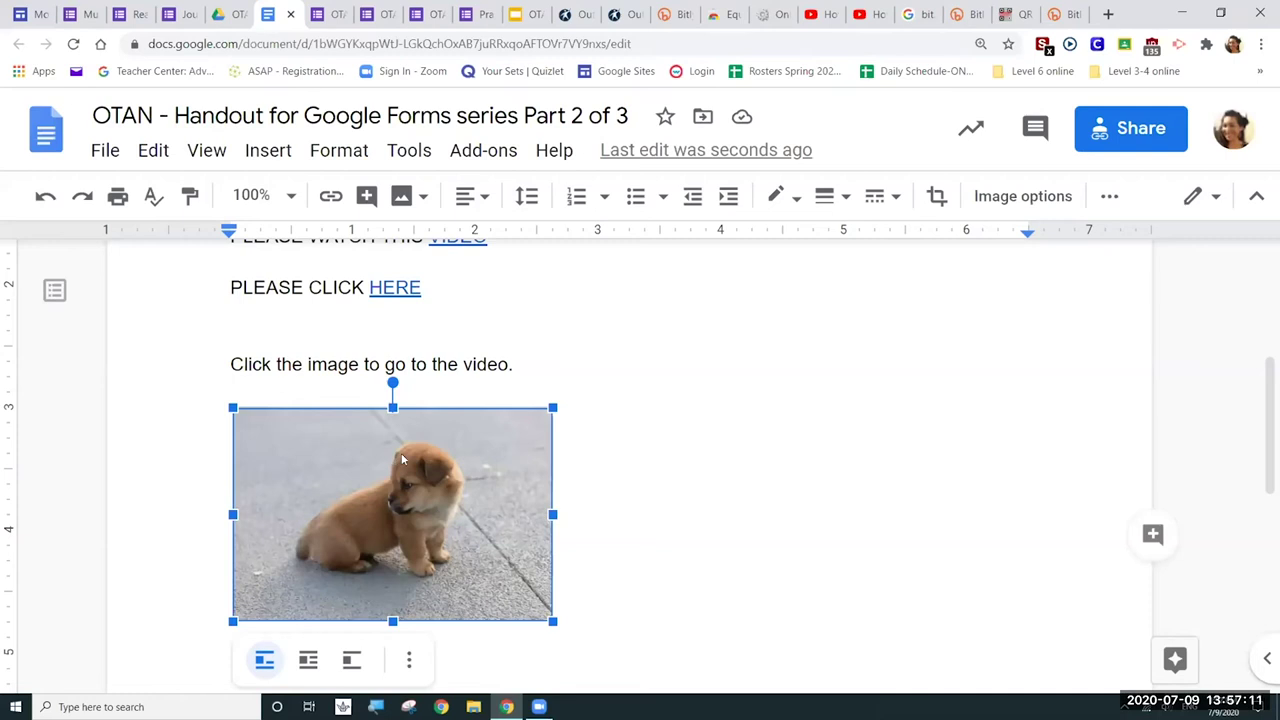
left_click(333, 198)
left_click(333, 198)
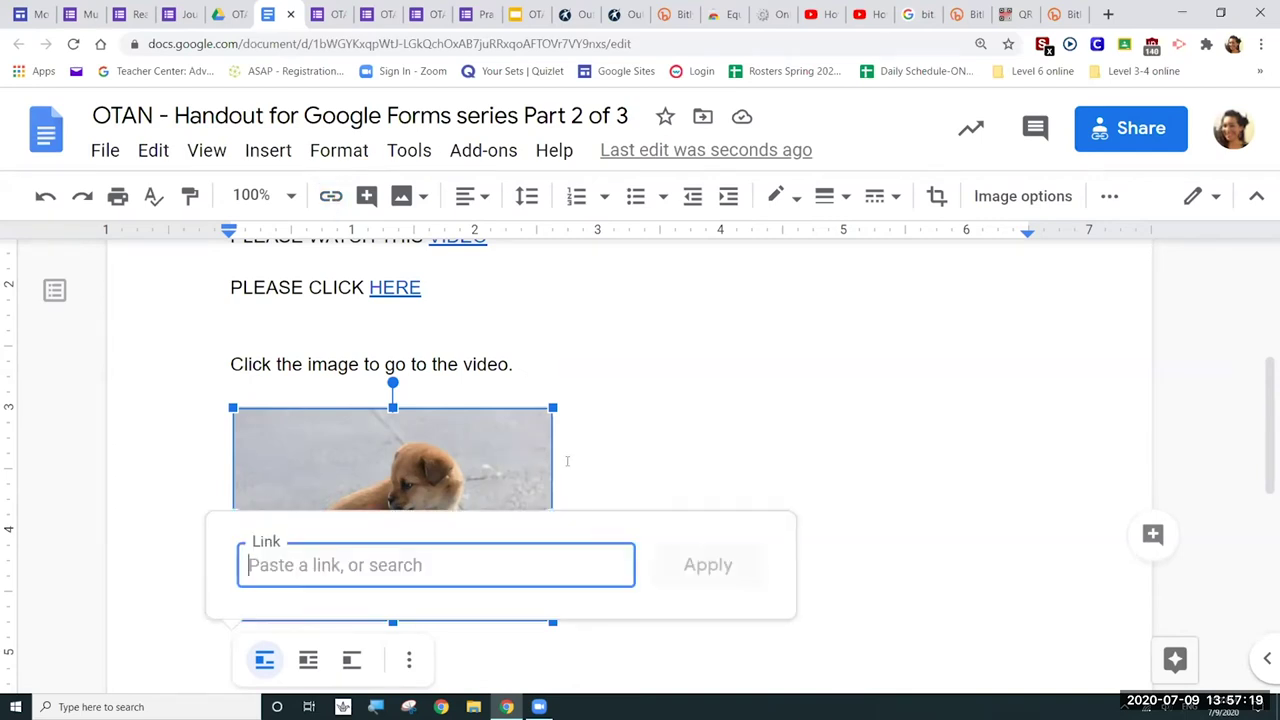
key("Escape")
left_click(437, 483)
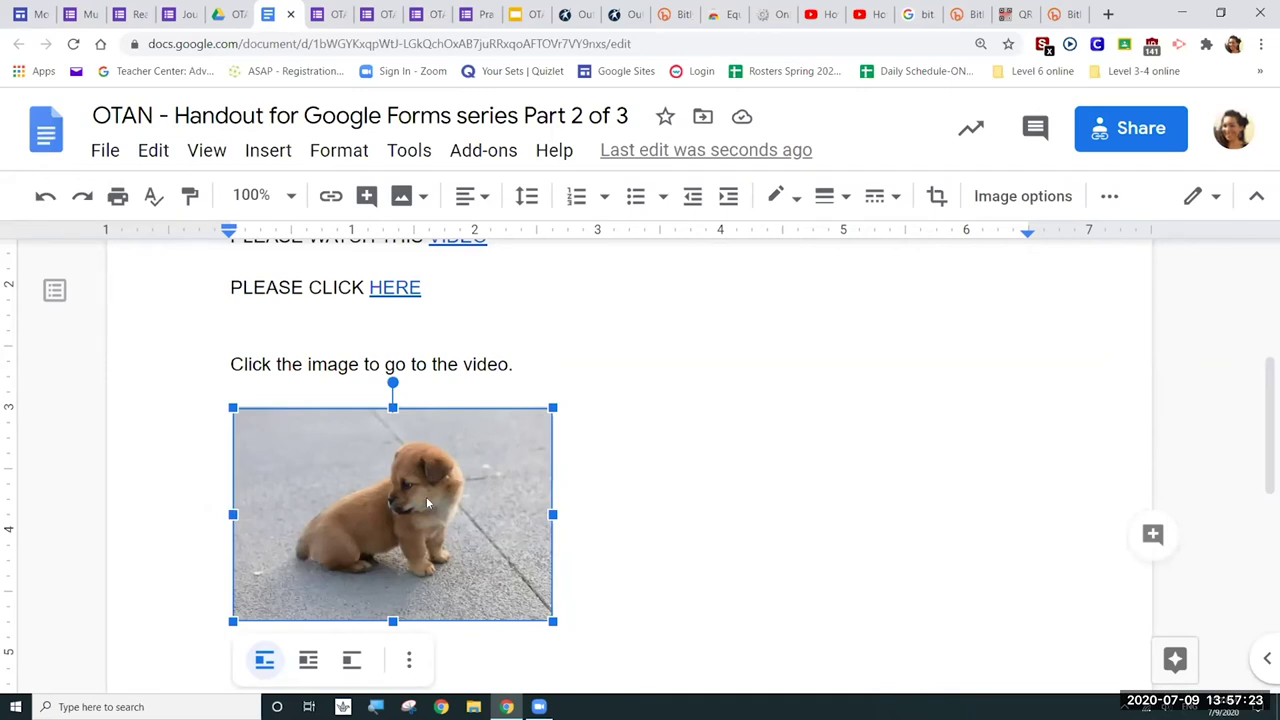
key("ctrl+k")
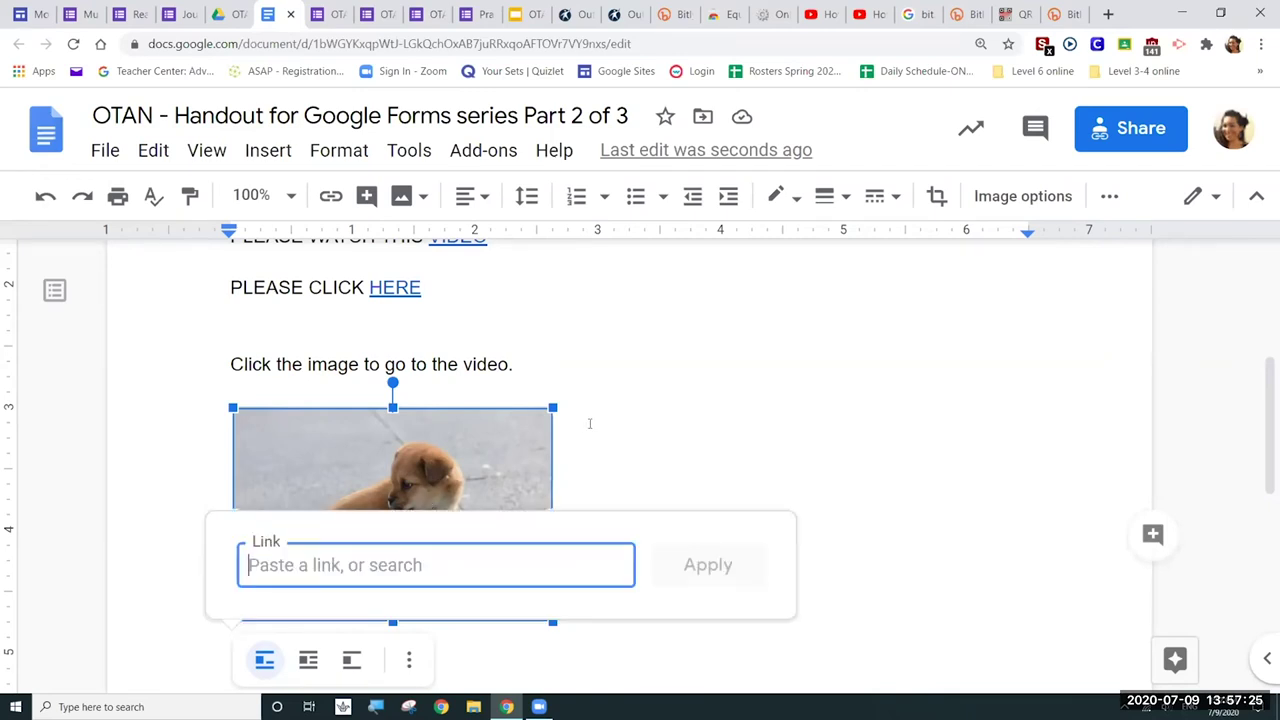
key("Escape")
right_click(416, 484)
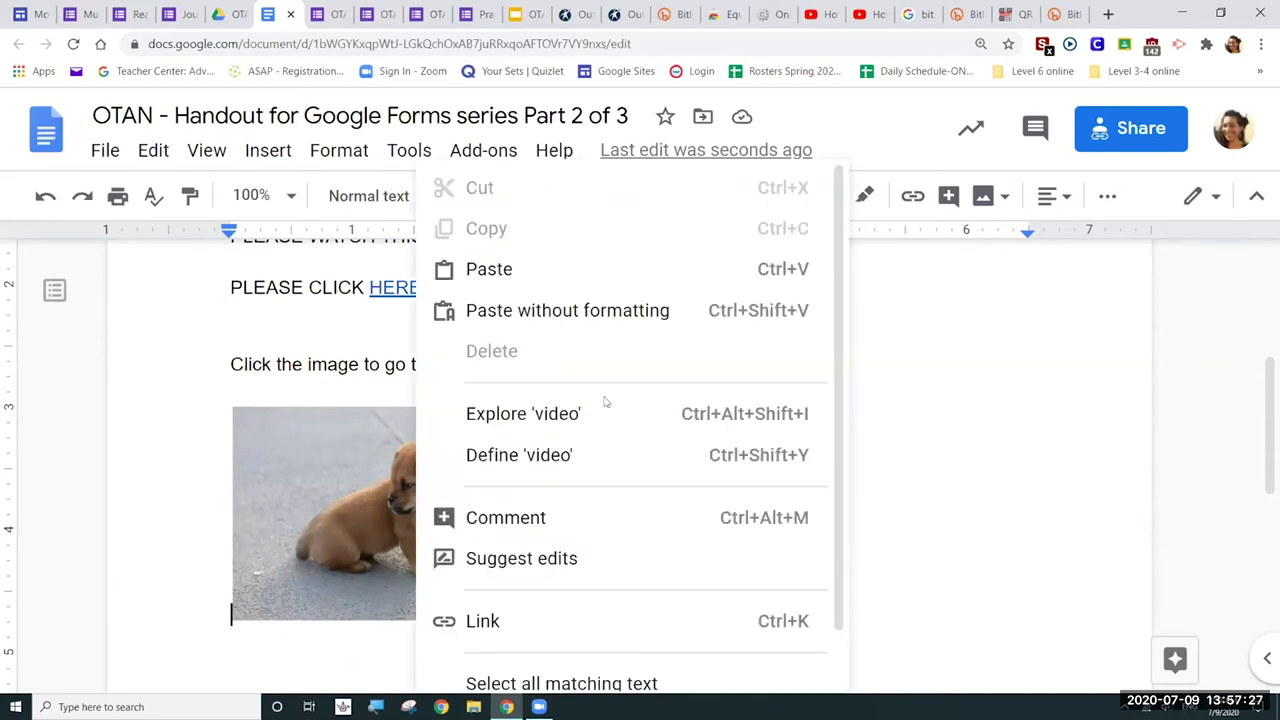
left_click(620, 636)
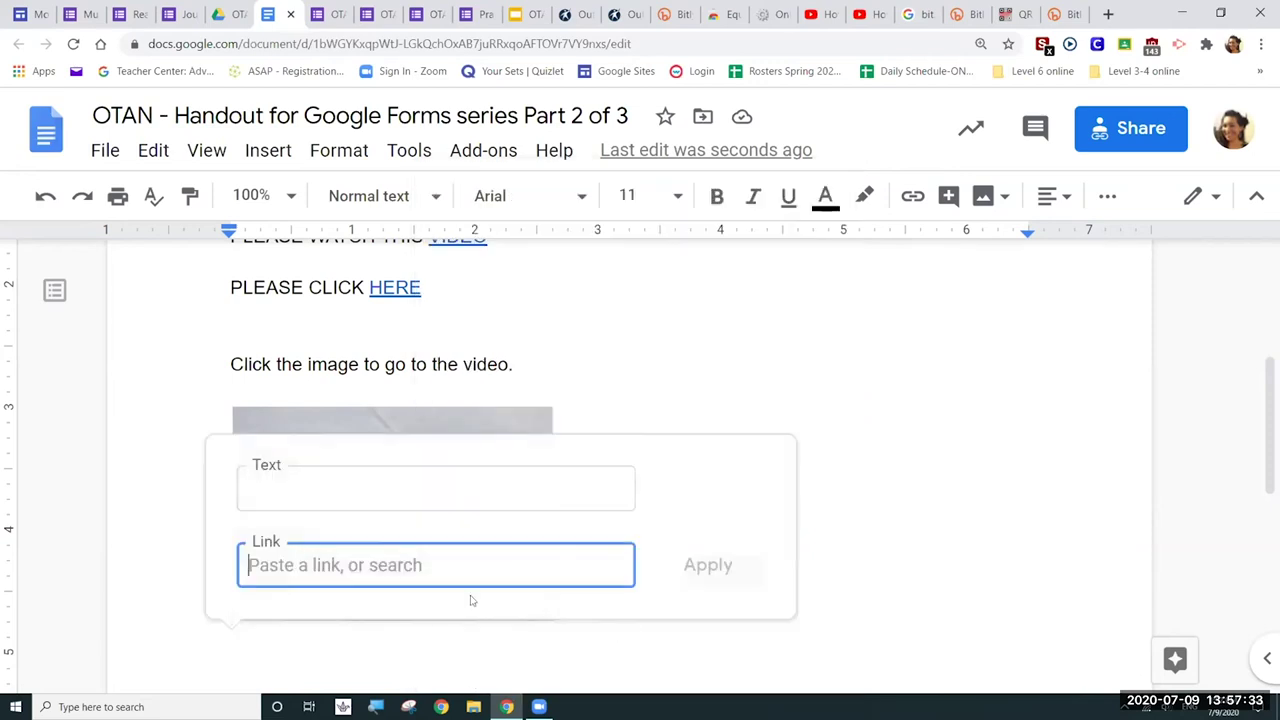
type("https://youtu.be/NP5aWcOeecY")
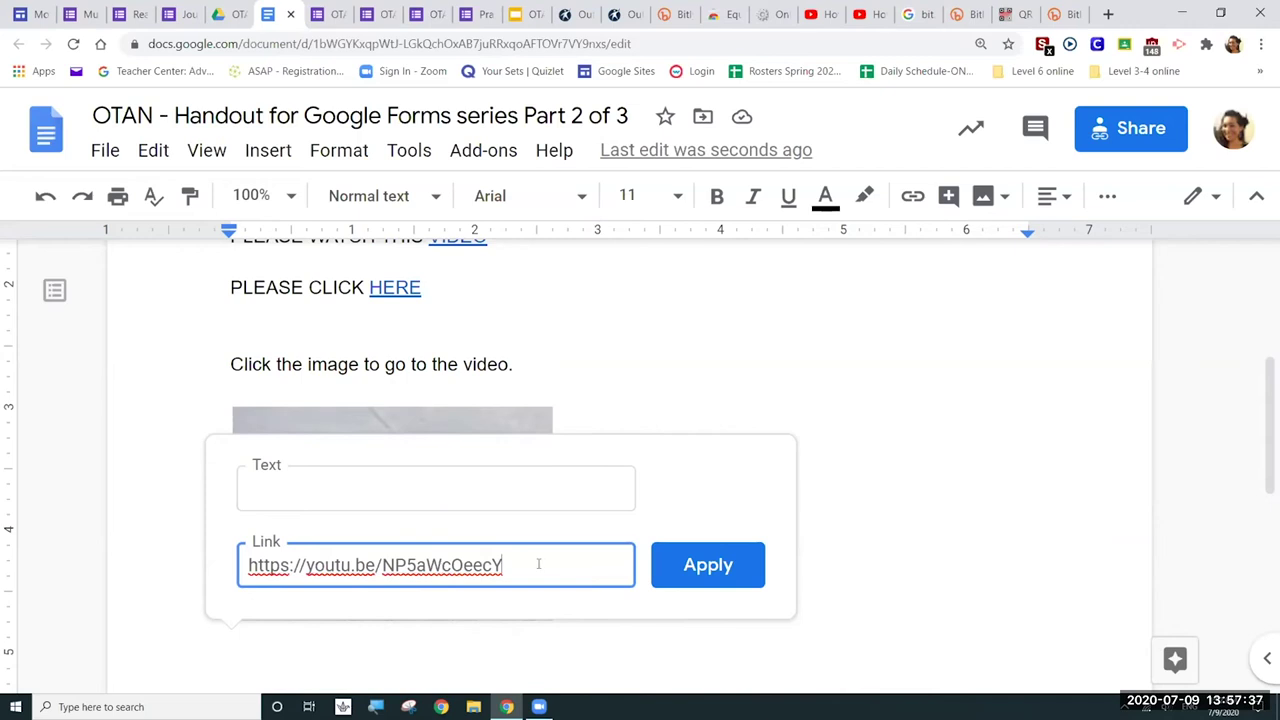
left_click(680, 569)
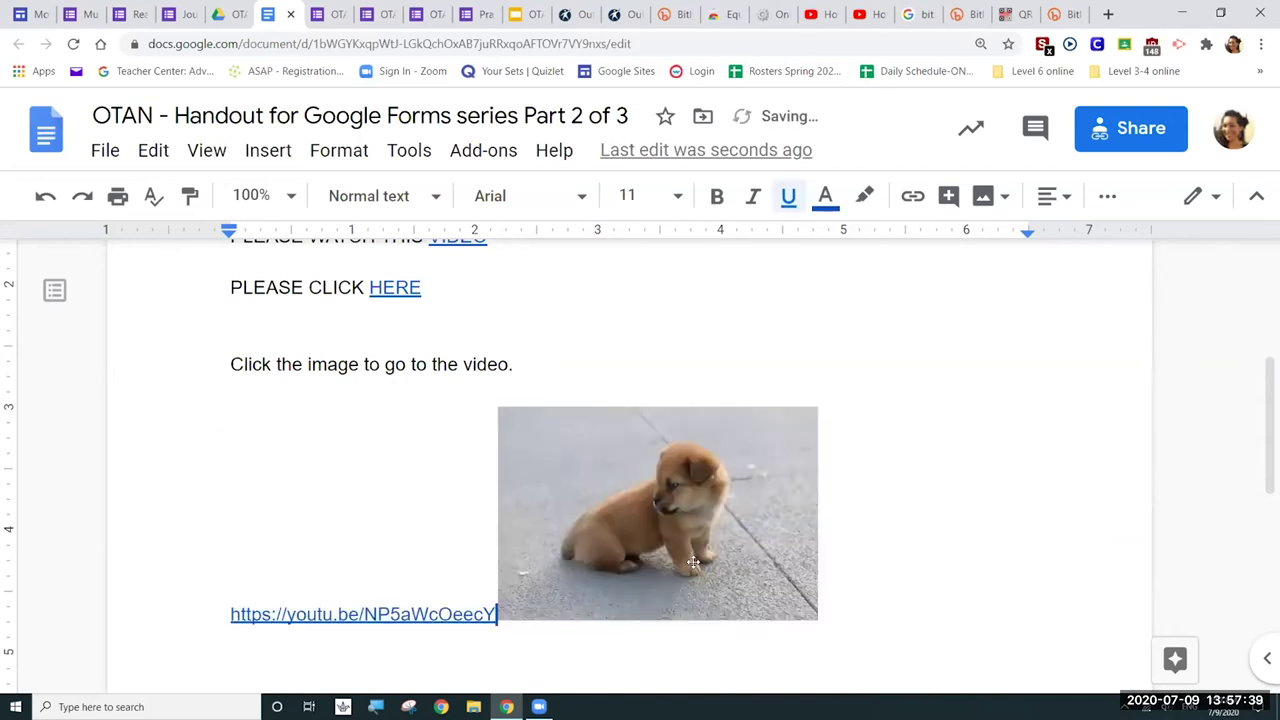
left_click(617, 527)
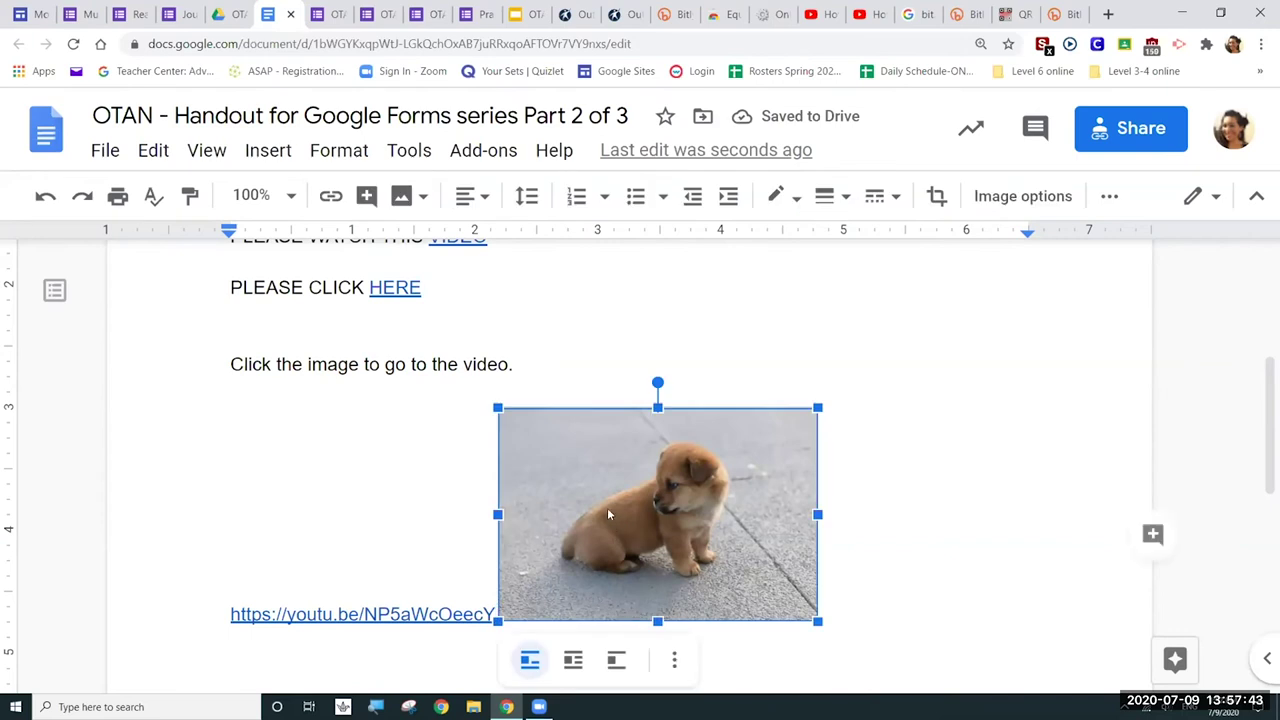
right_click(607, 515)
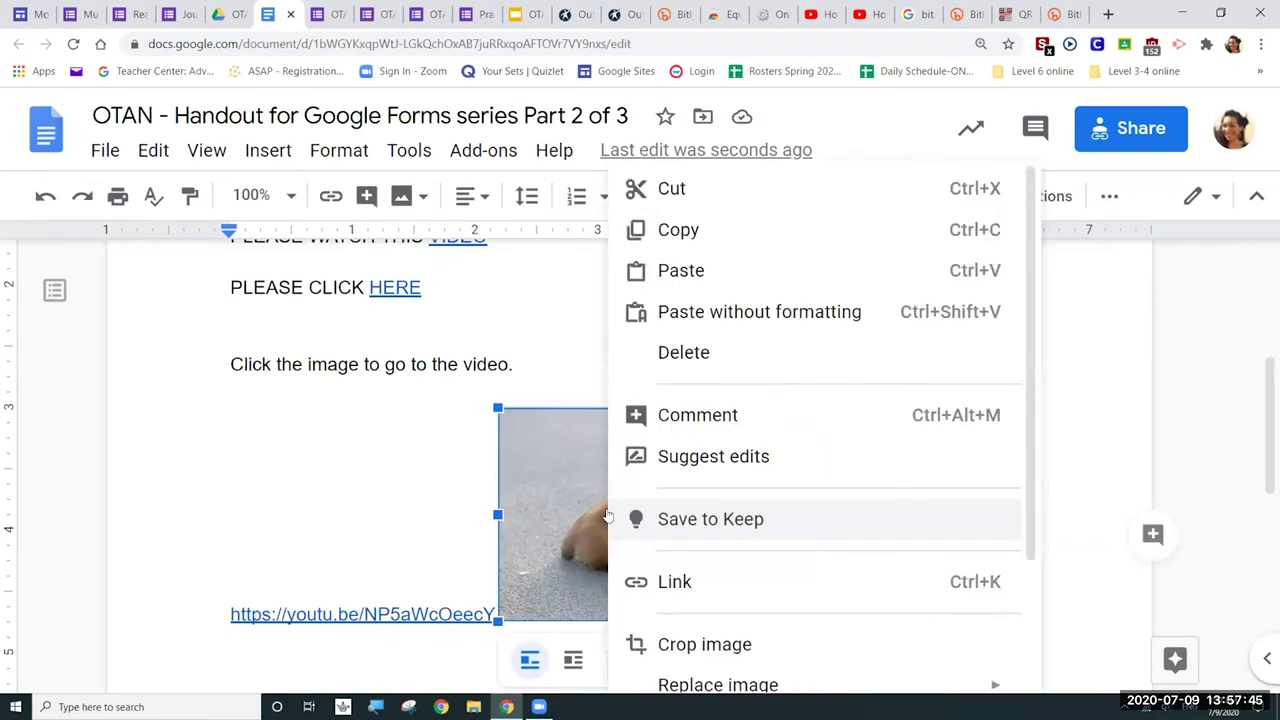
left_click(734, 587)
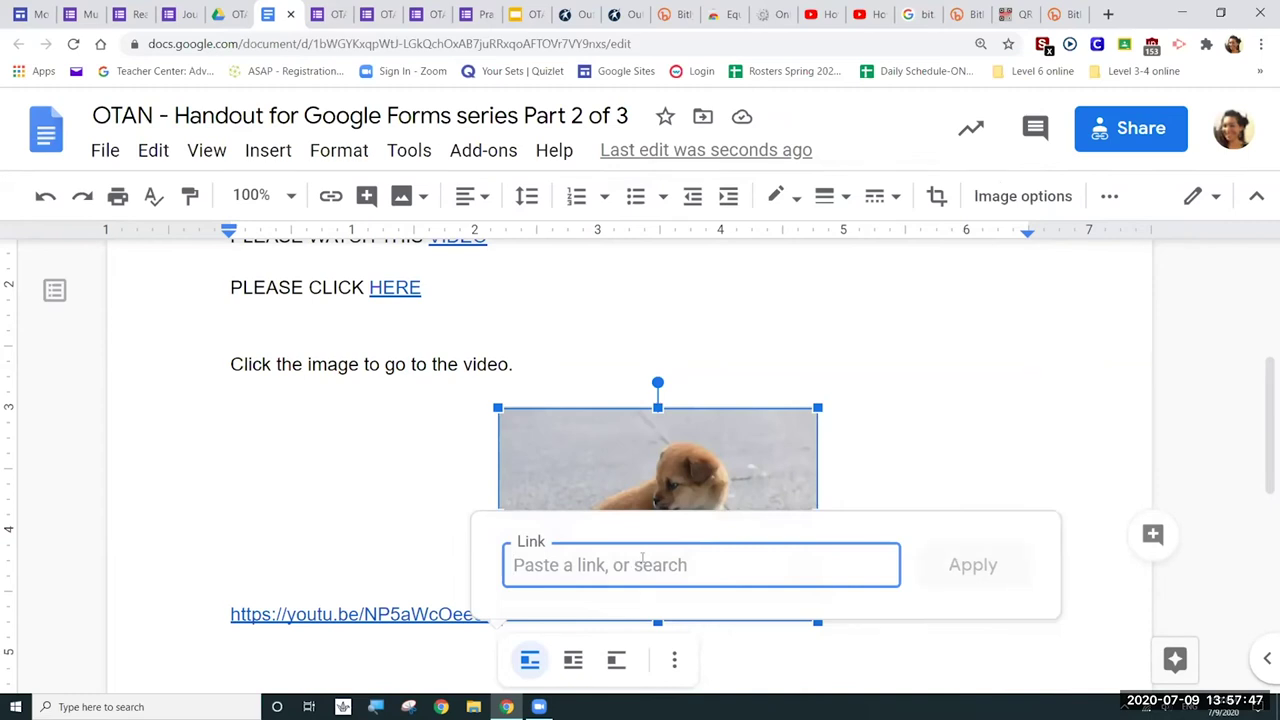
type("https://youtu.be/NP5aWcOeecY")
left_click(958, 570)
- Delete the stray video address text in front of the puppy picture
double_click(443, 614)
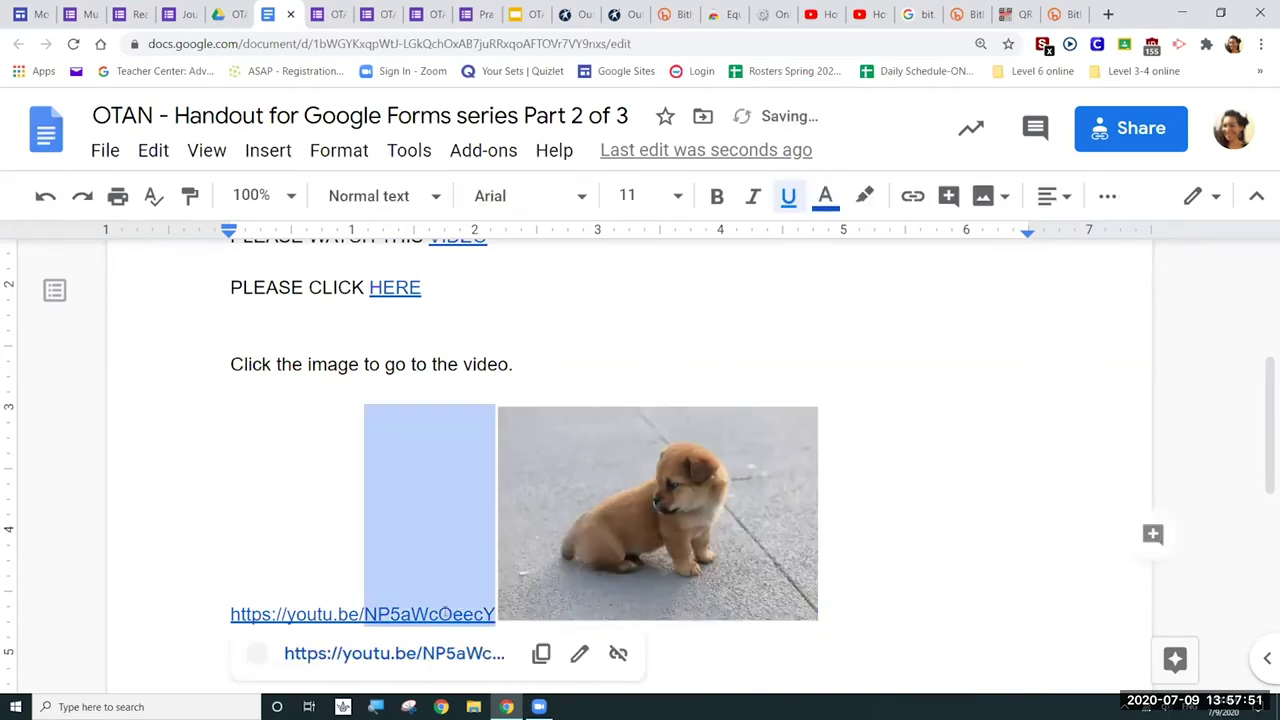
key("BackSpace")
key("BackSpace")
key("BackSpace")
key("BackSpace")
key("BackSpace")
key("BackSpace")
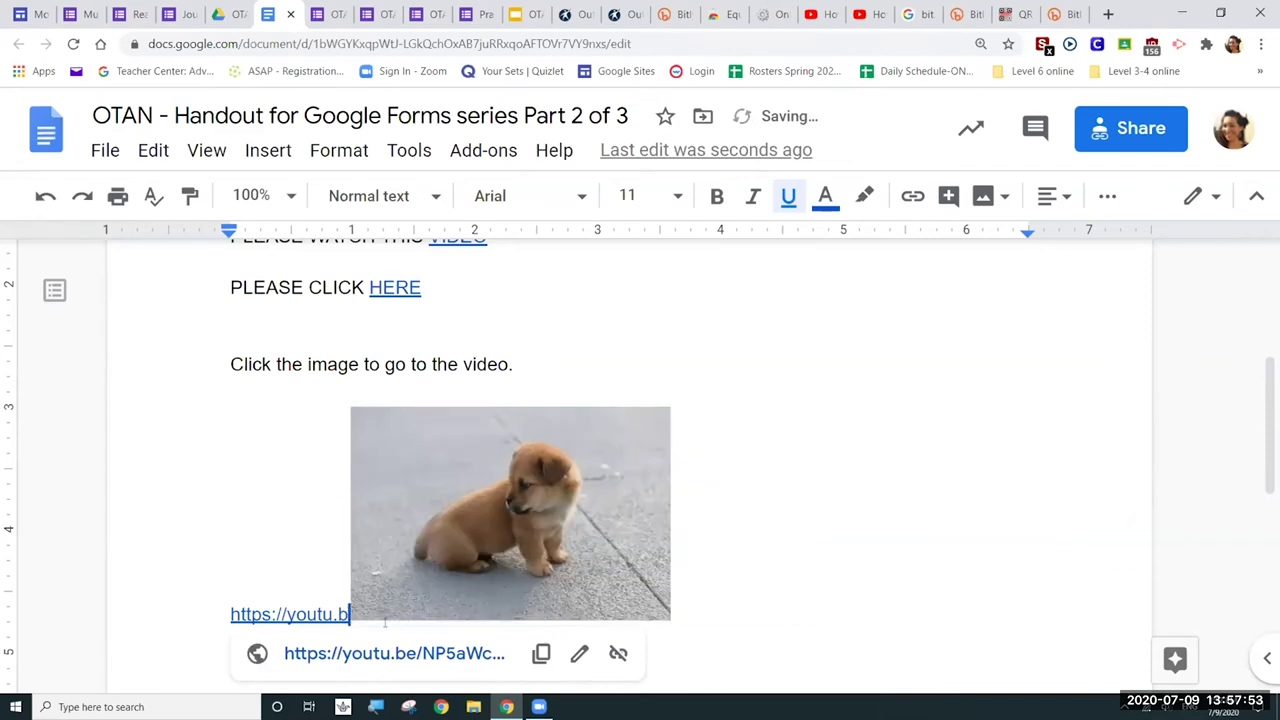
key("BackSpace")
key("BackSpace")
key("BackSpace")
key("BackSpace")
key("BackSpace")
key("BackSpace")
key("BackSpace")
key("BackSpace")
key("BackSpace")
key("BackSpace")
key("BackSpace")
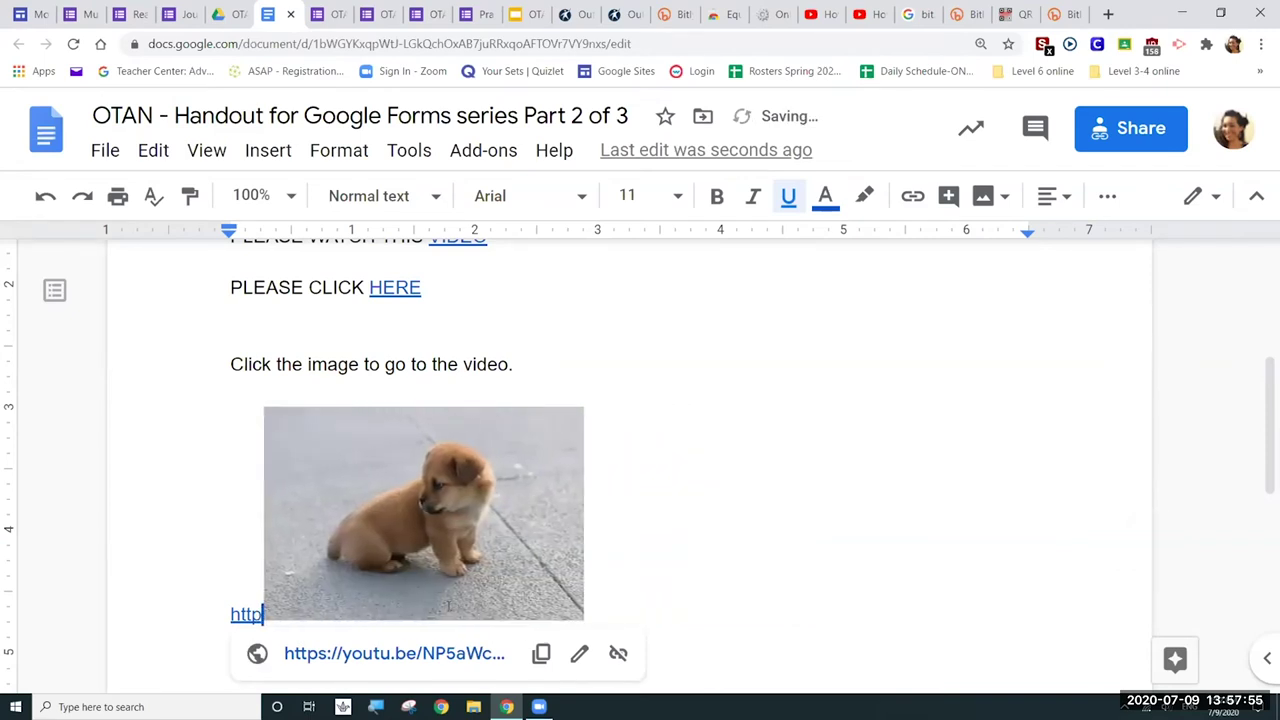
key("BackSpace")
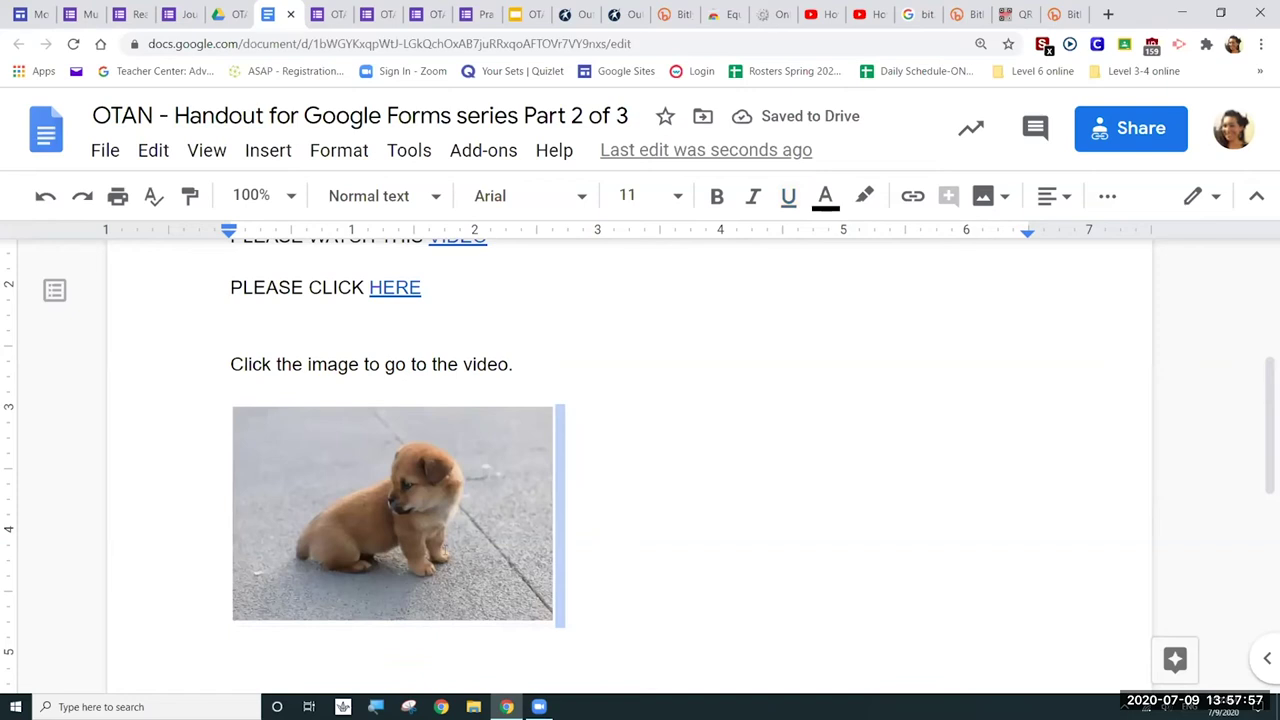
- Reapply the puppy picture's existing video link and check its link preview
left_click(445, 555)
double_click(445, 555)
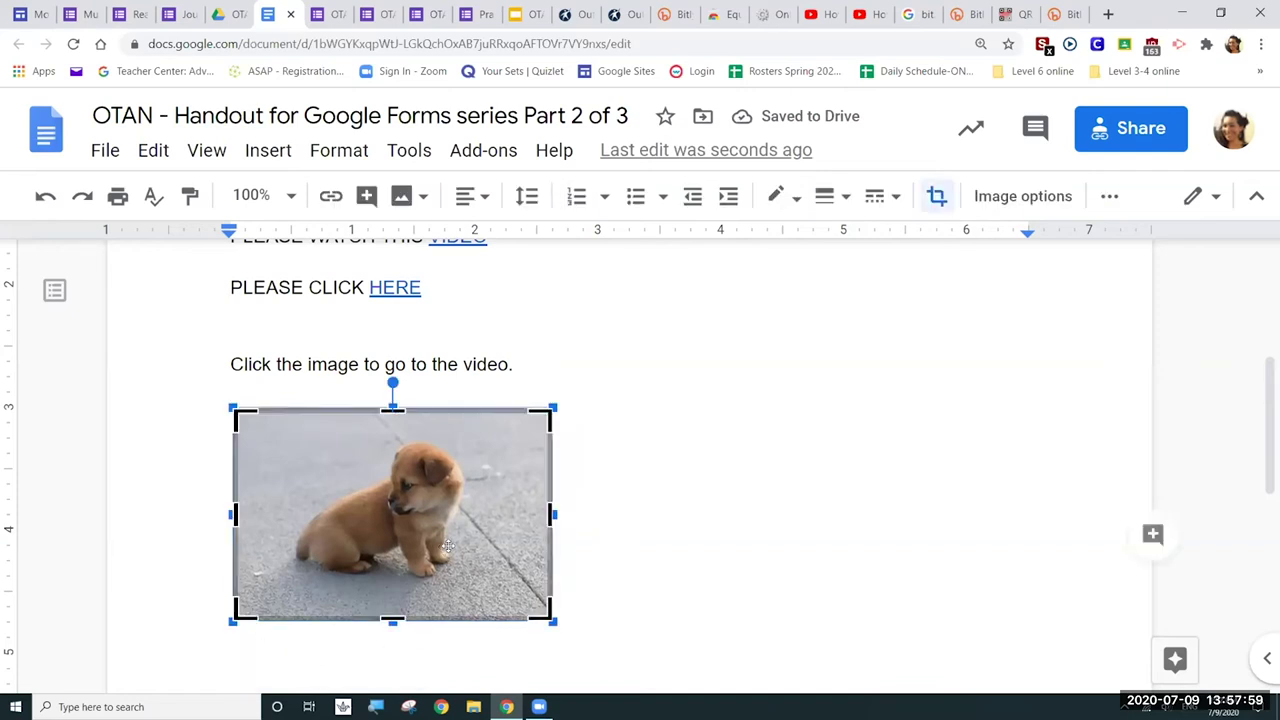
key("ctrl+k")
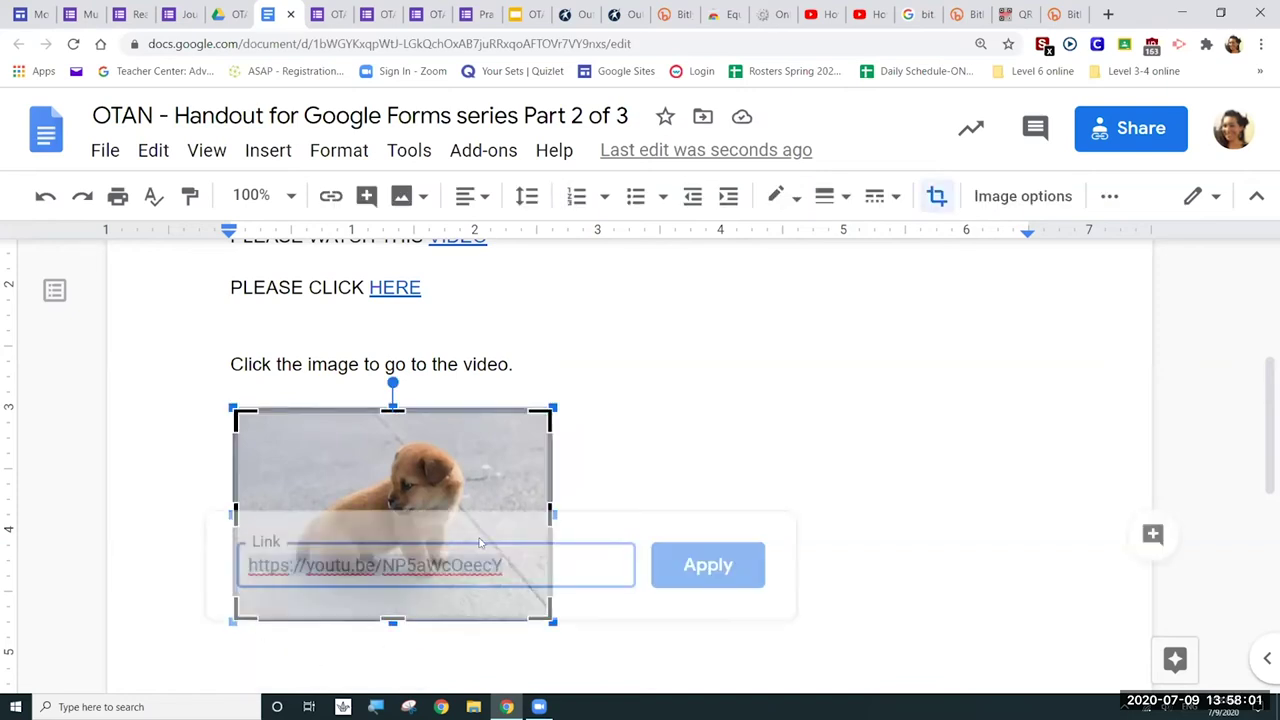
left_click(680, 568)
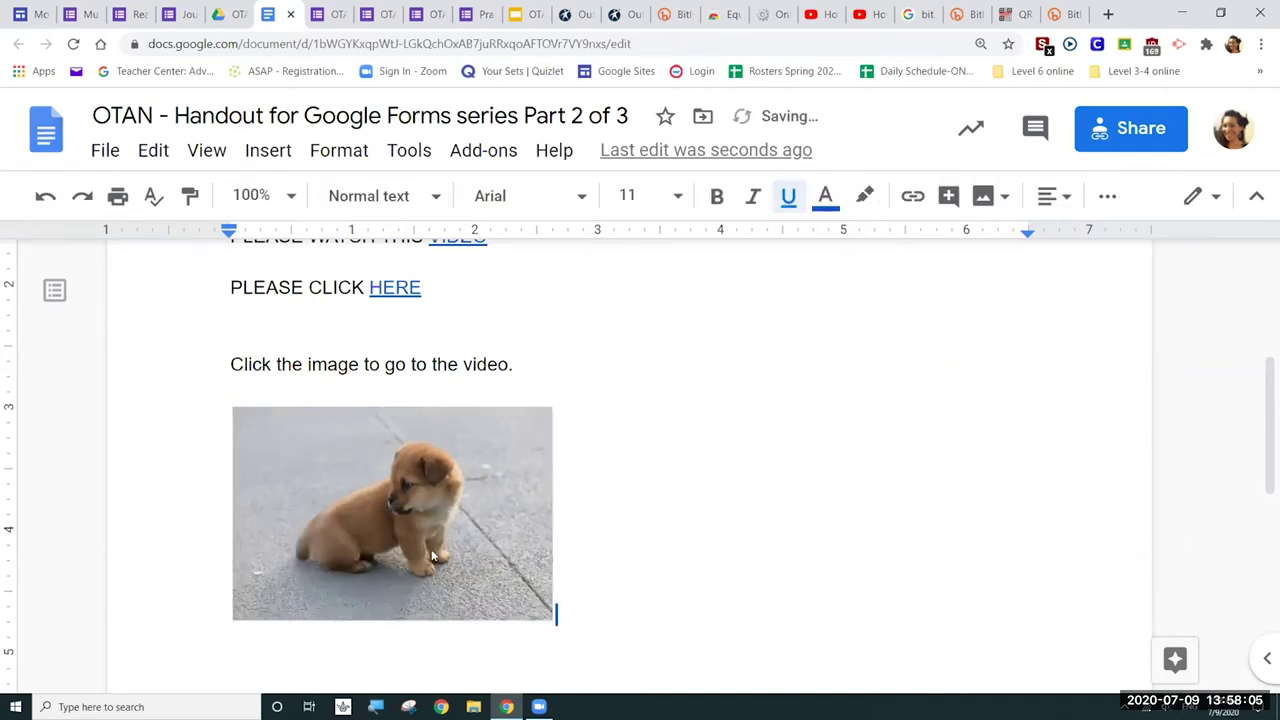
left_click(440, 555)
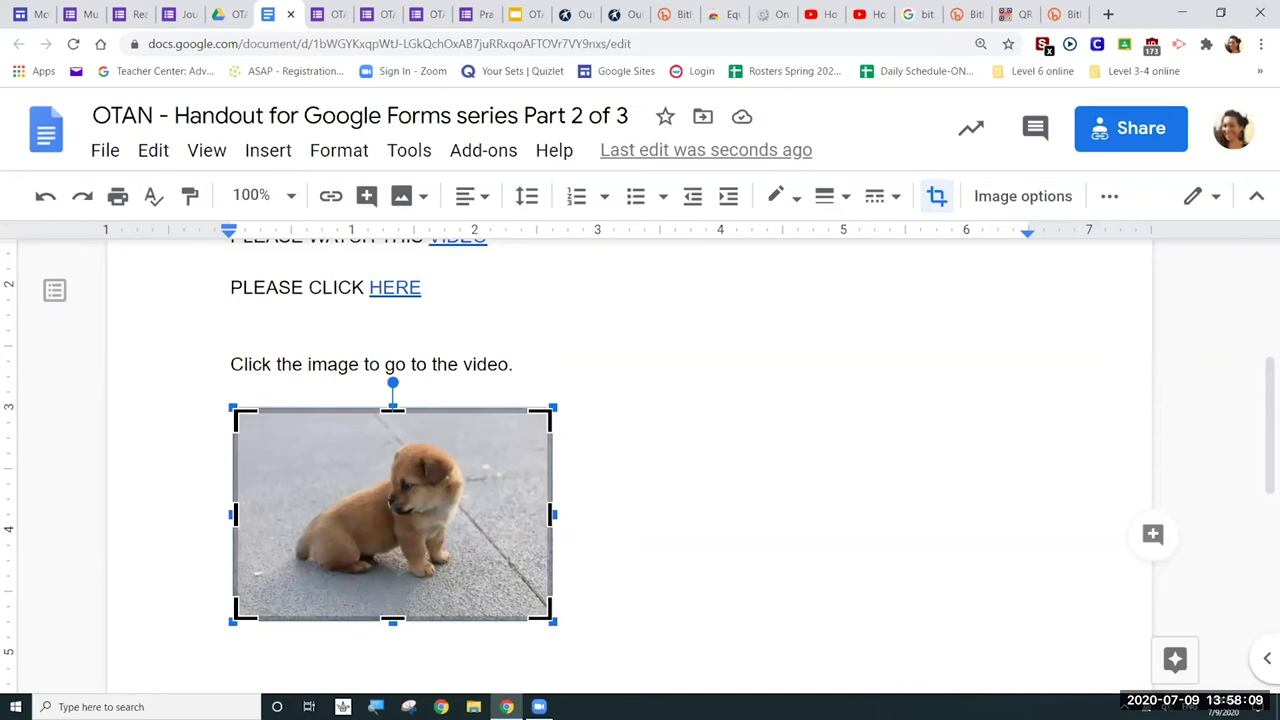
scroll(1270, 430, "down", 1)
scroll(381, 488, "down", 1)
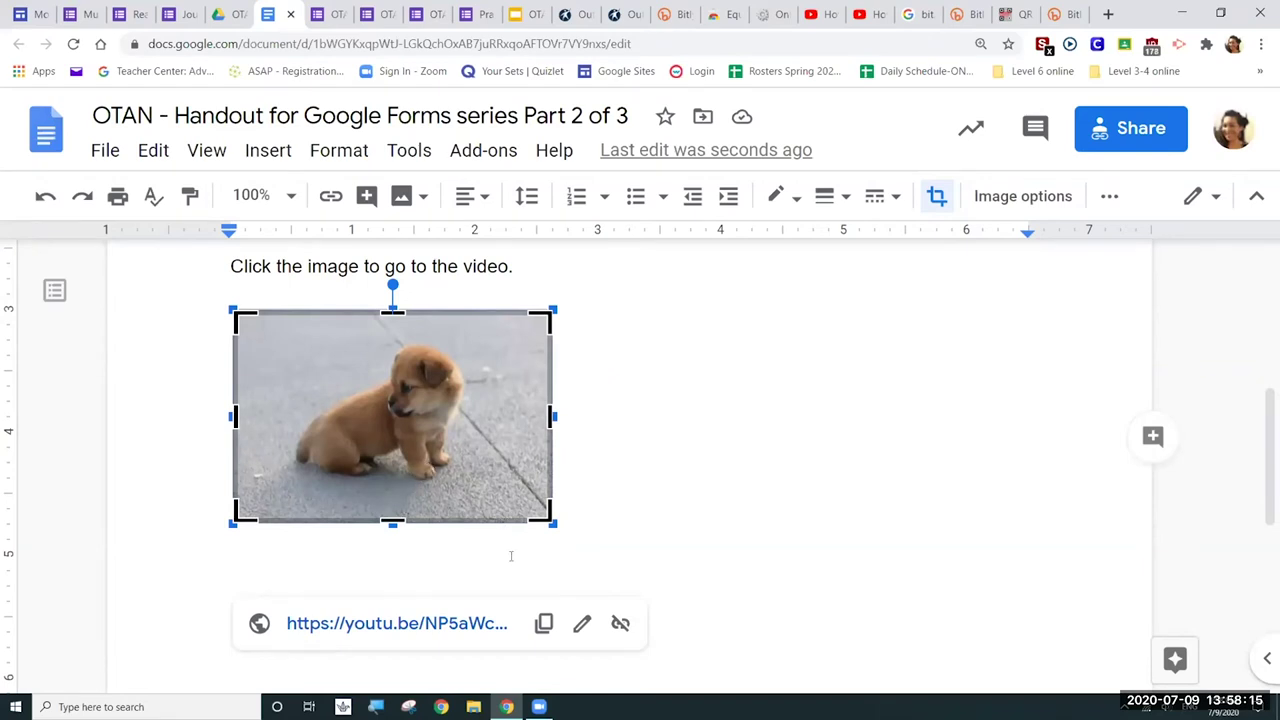
left_click(597, 493)
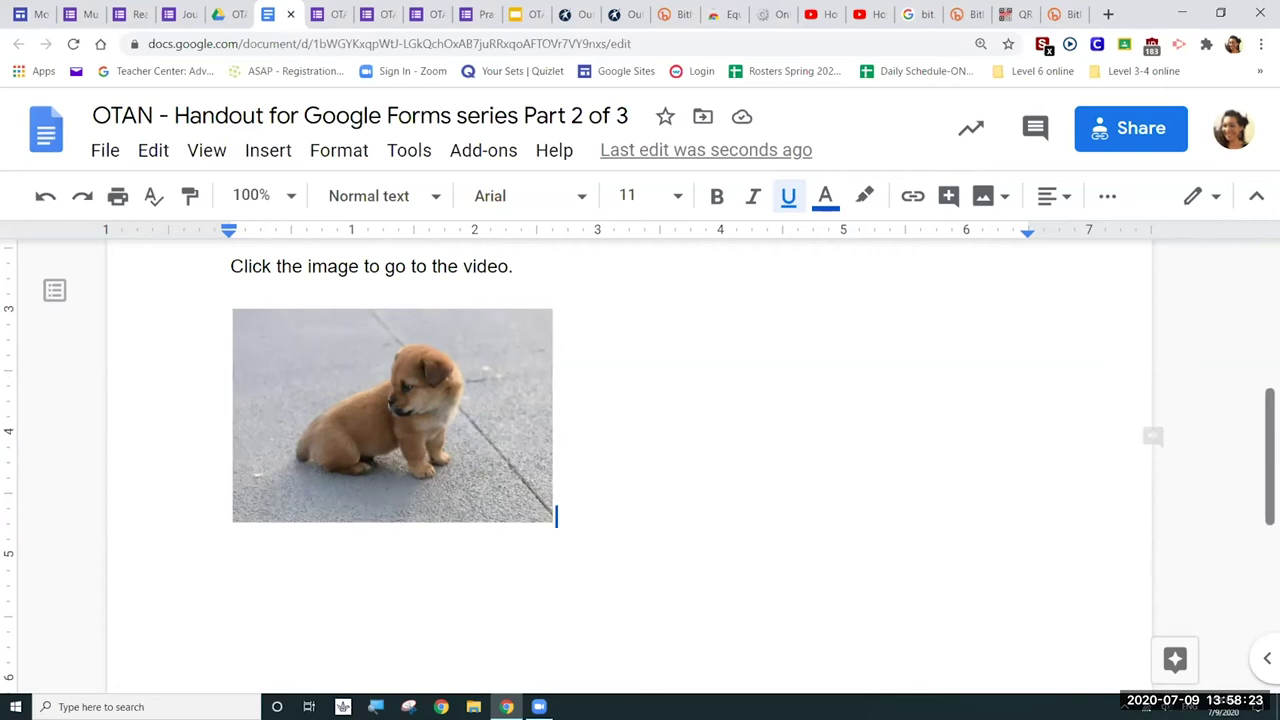
- Compare the link previews of the word VIDEO and the puppy picture
scroll(1152, 440, "up", 1)
scroll(780, 340, "up", 2)
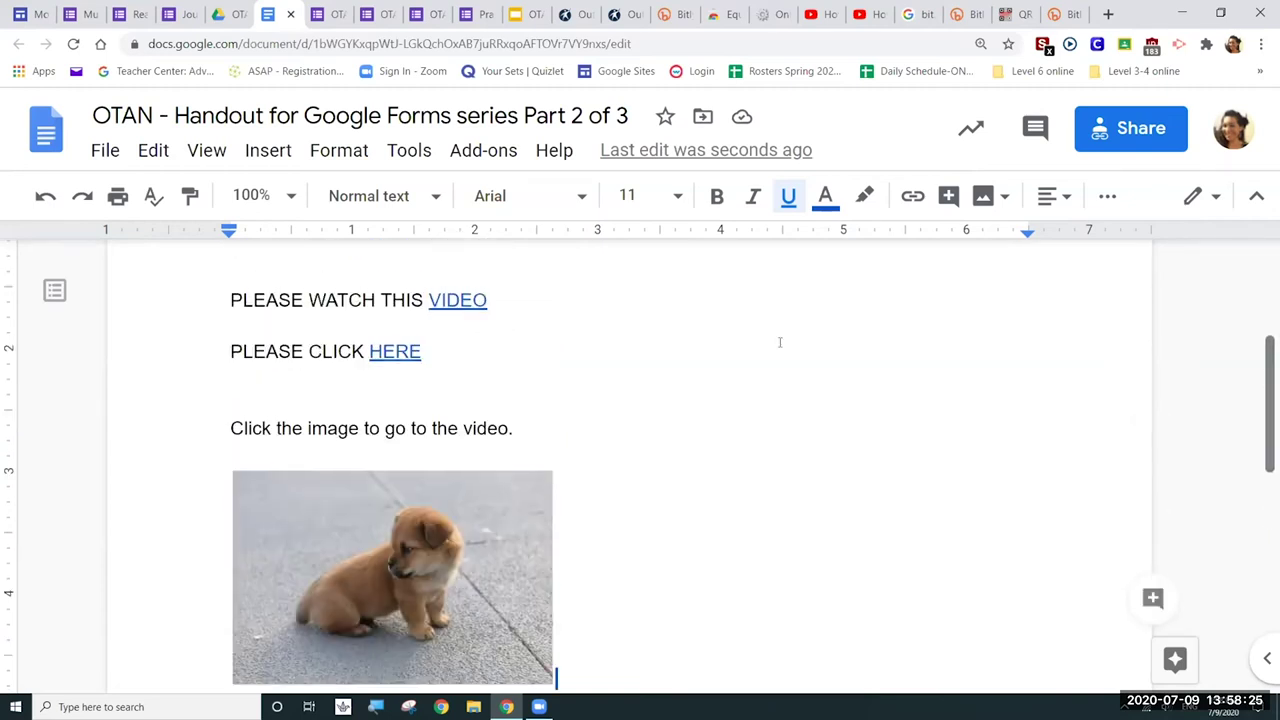
left_click(459, 300)
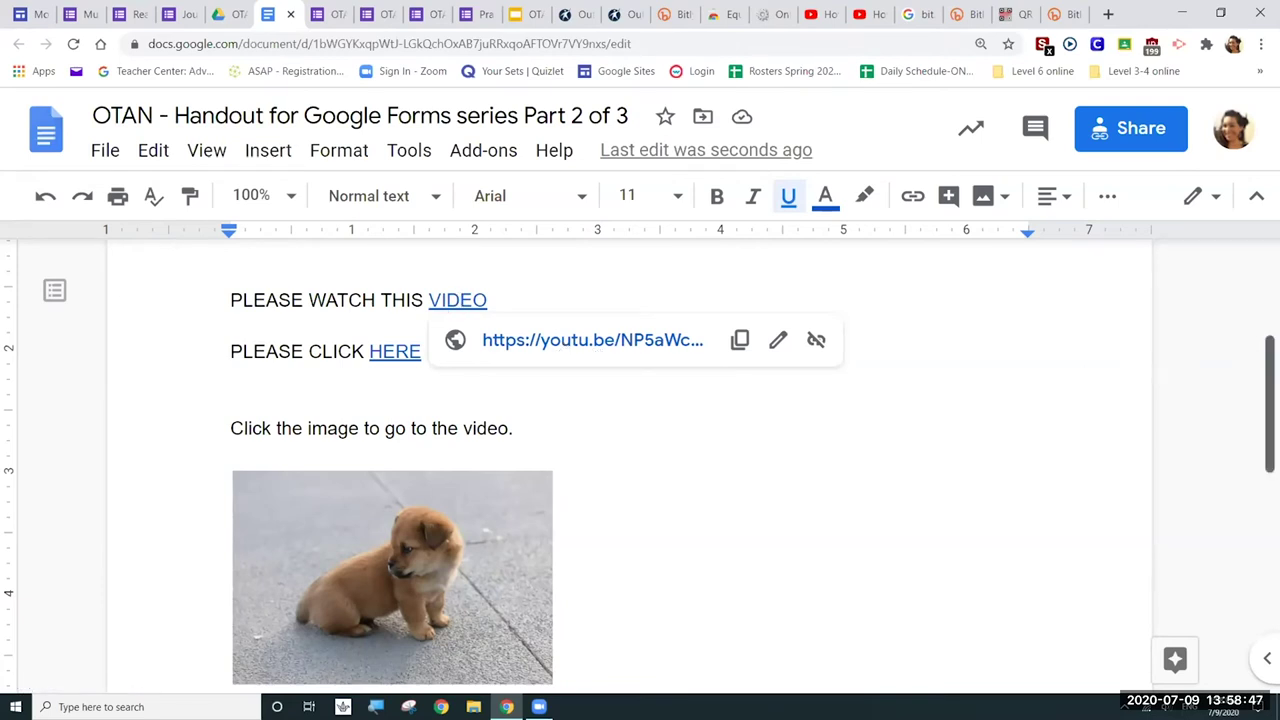
scroll(640, 450, "down", 2)
scroll(640, 420, "down", 2)
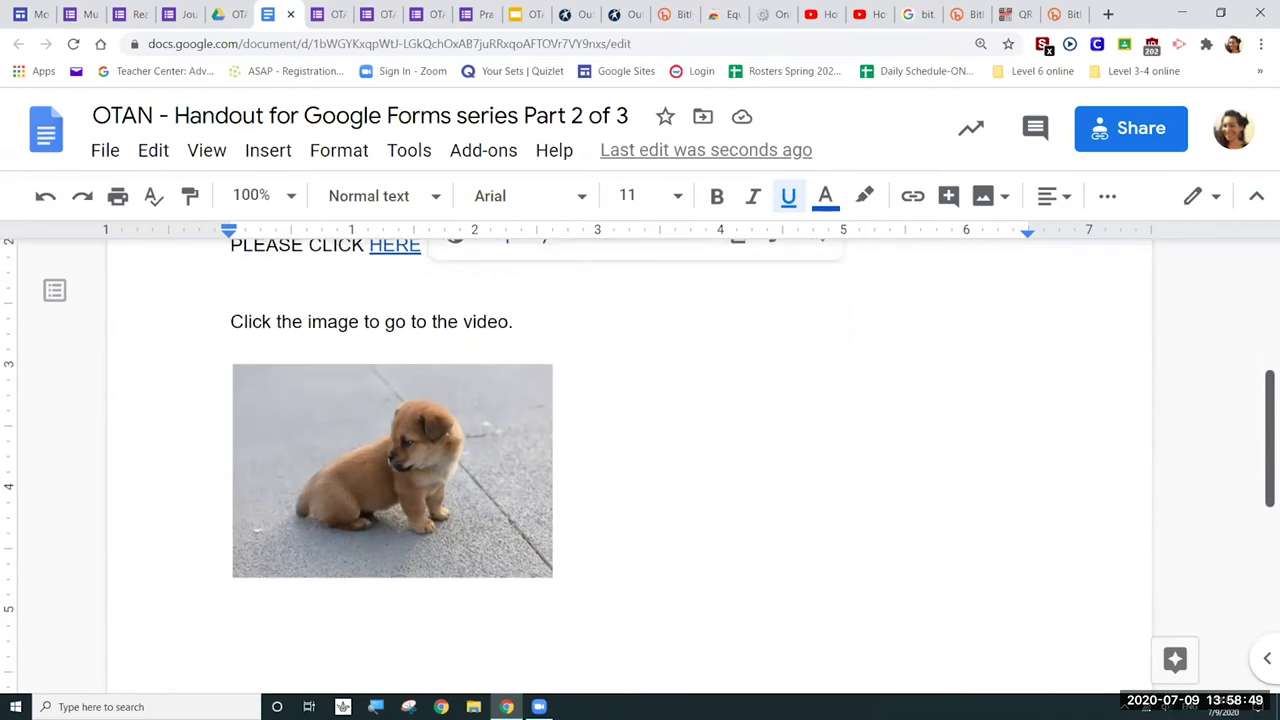
left_click(392, 399)
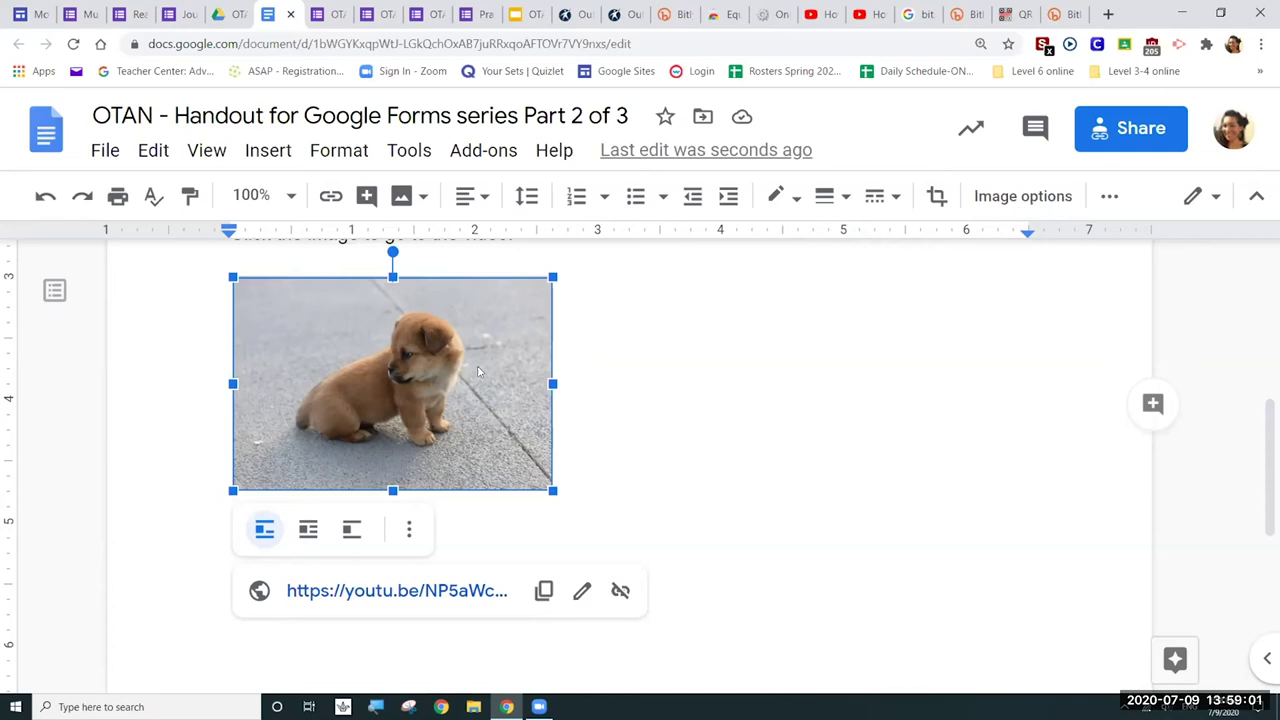
- Add two line breaks after the puppy picture
left_click(654, 452)
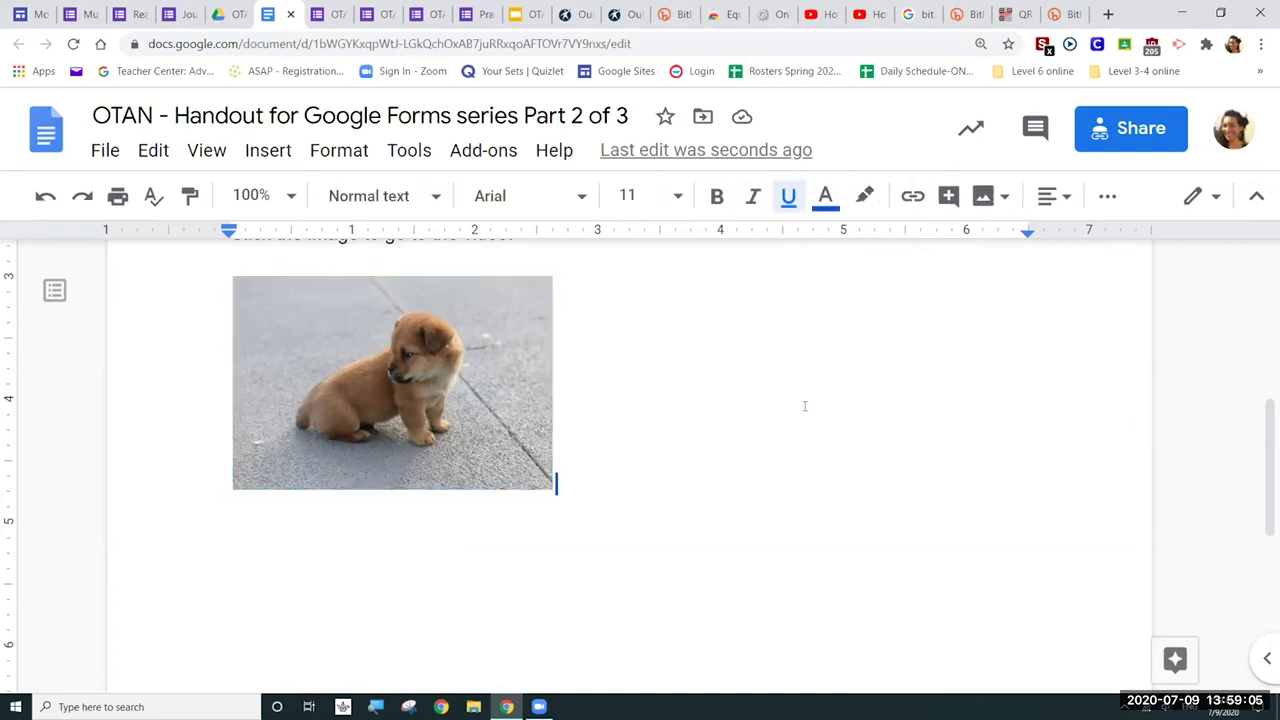
key("Return")
key("Return")
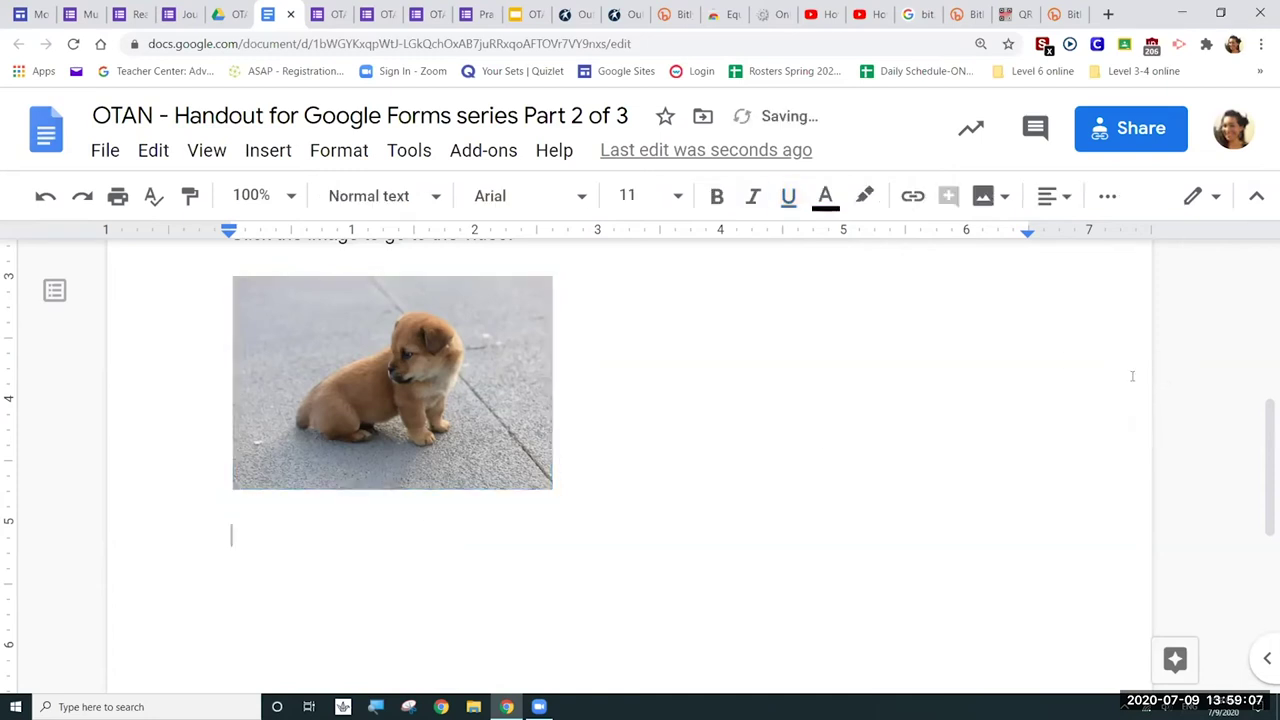
scroll(640, 460, "down", 1)
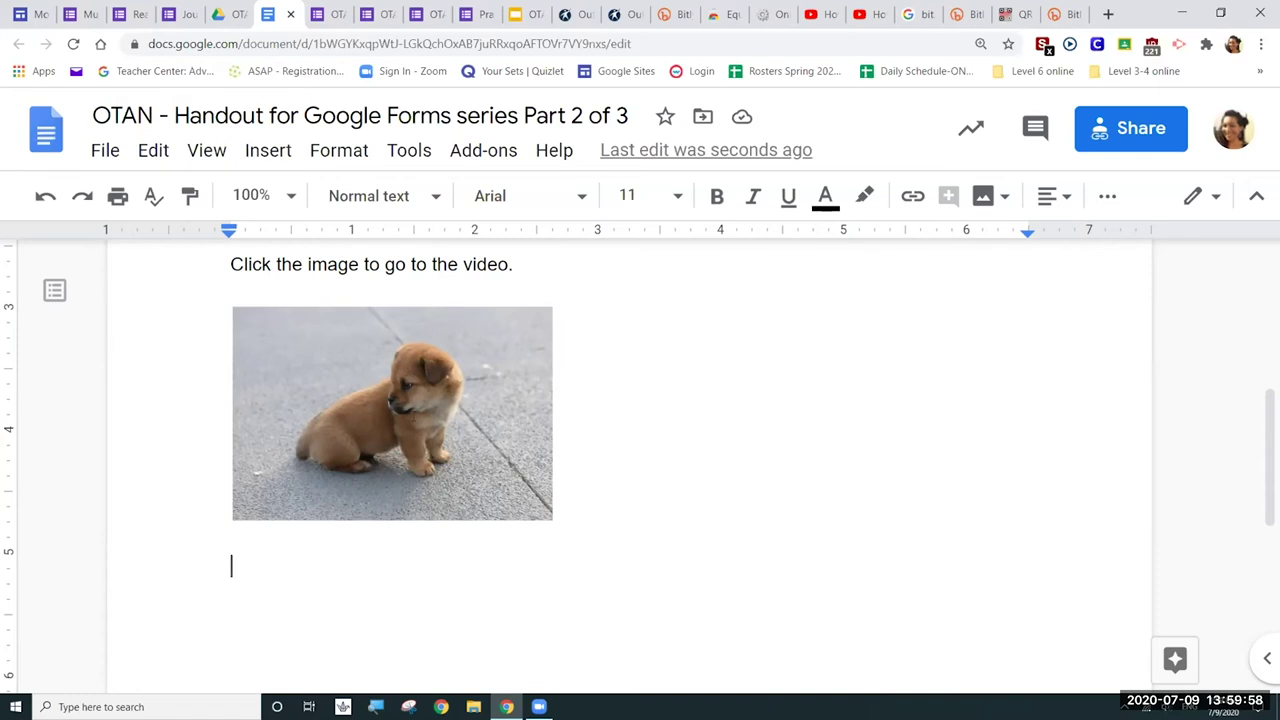
- Check the puppy picture's link preview and remove the video link from the picture
left_click(412, 414)
left_click(477, 398)
left_click(416, 398)
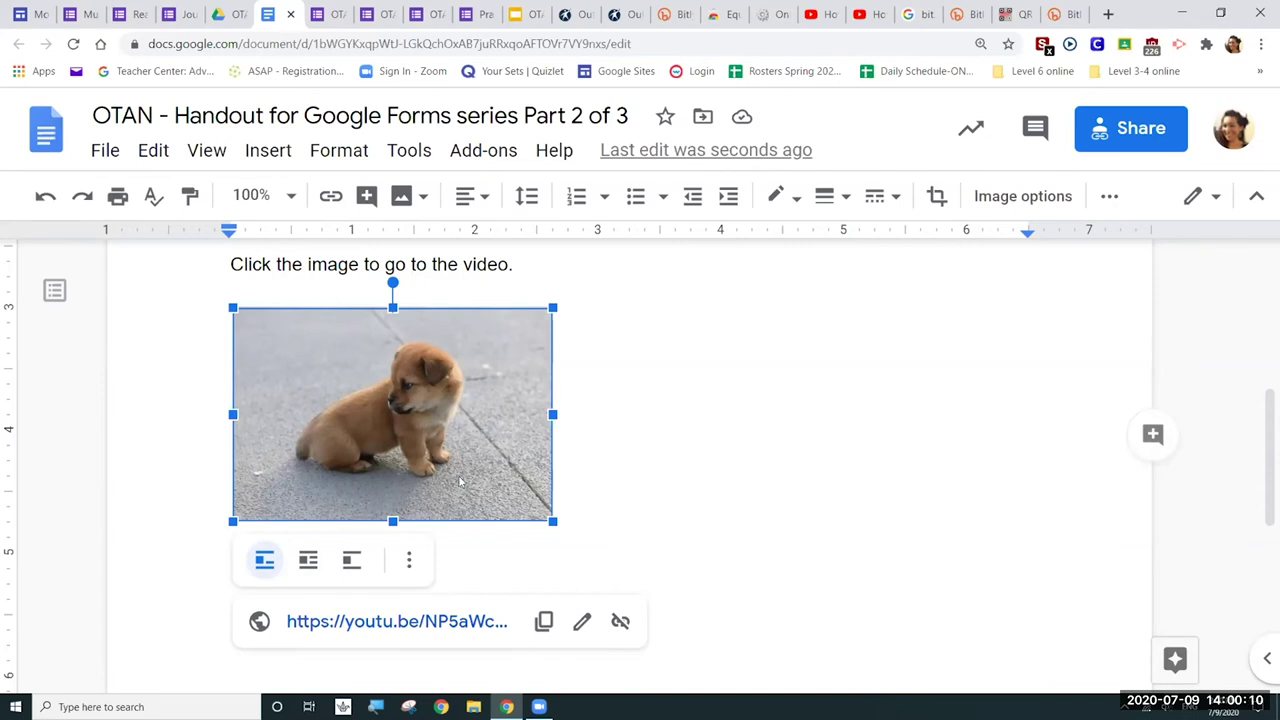
left_click(560, 465)
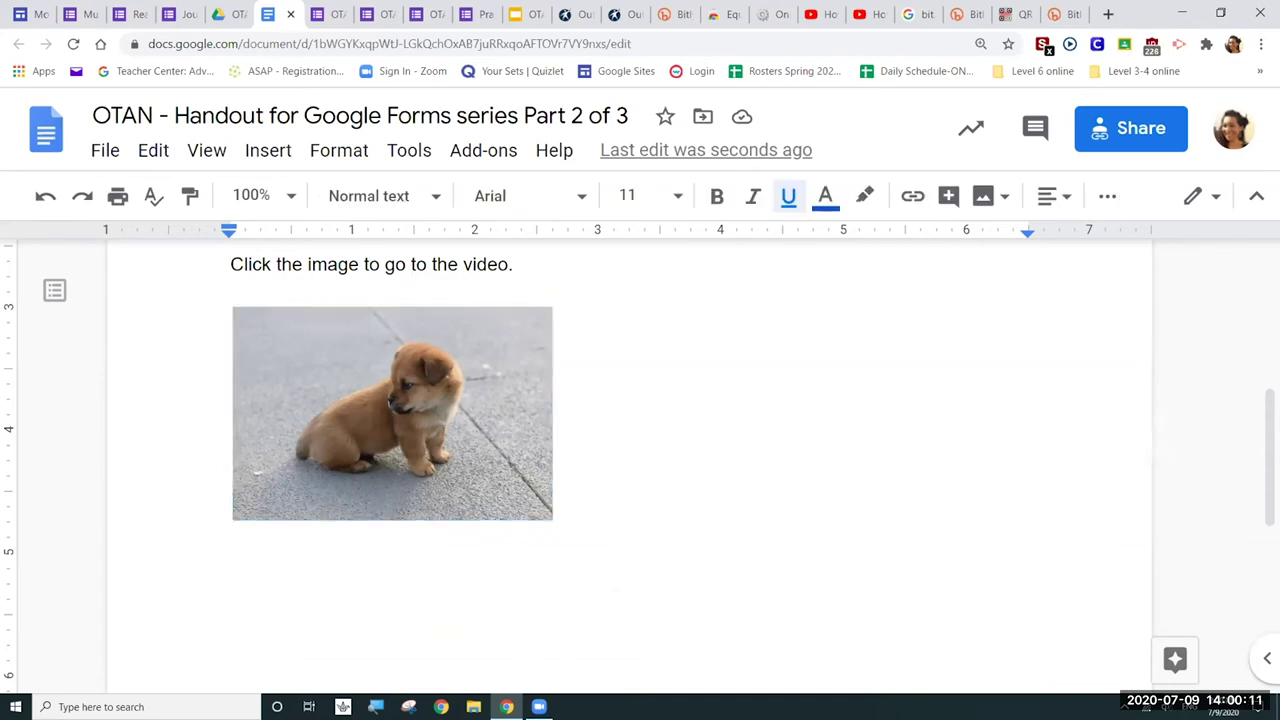
left_click(444, 435)
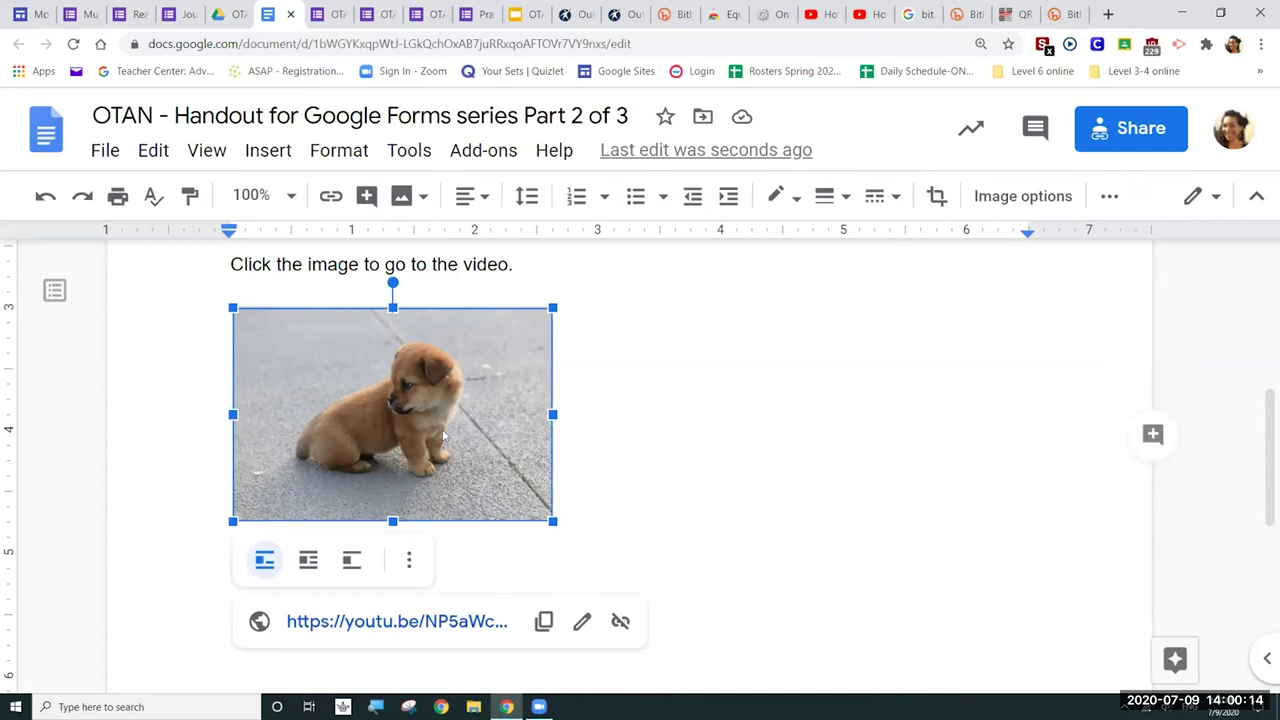
left_click(620, 621)
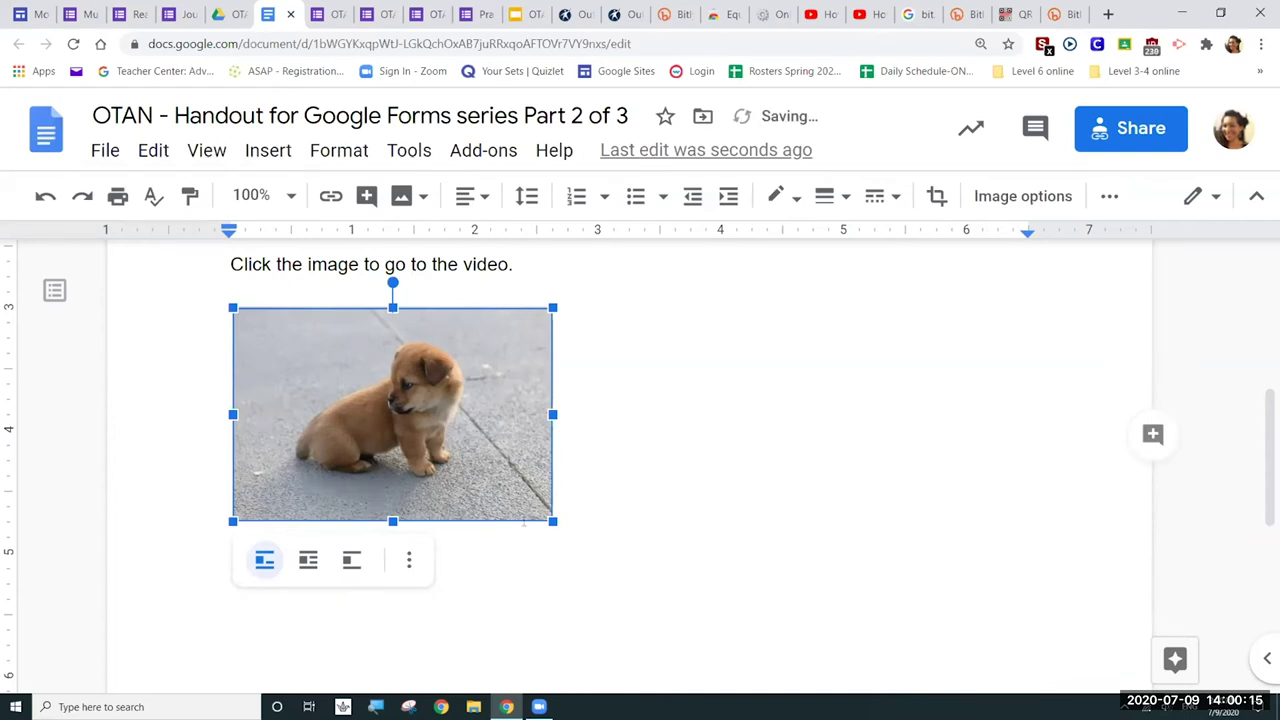
left_click(592, 435)
left_click(381, 426)
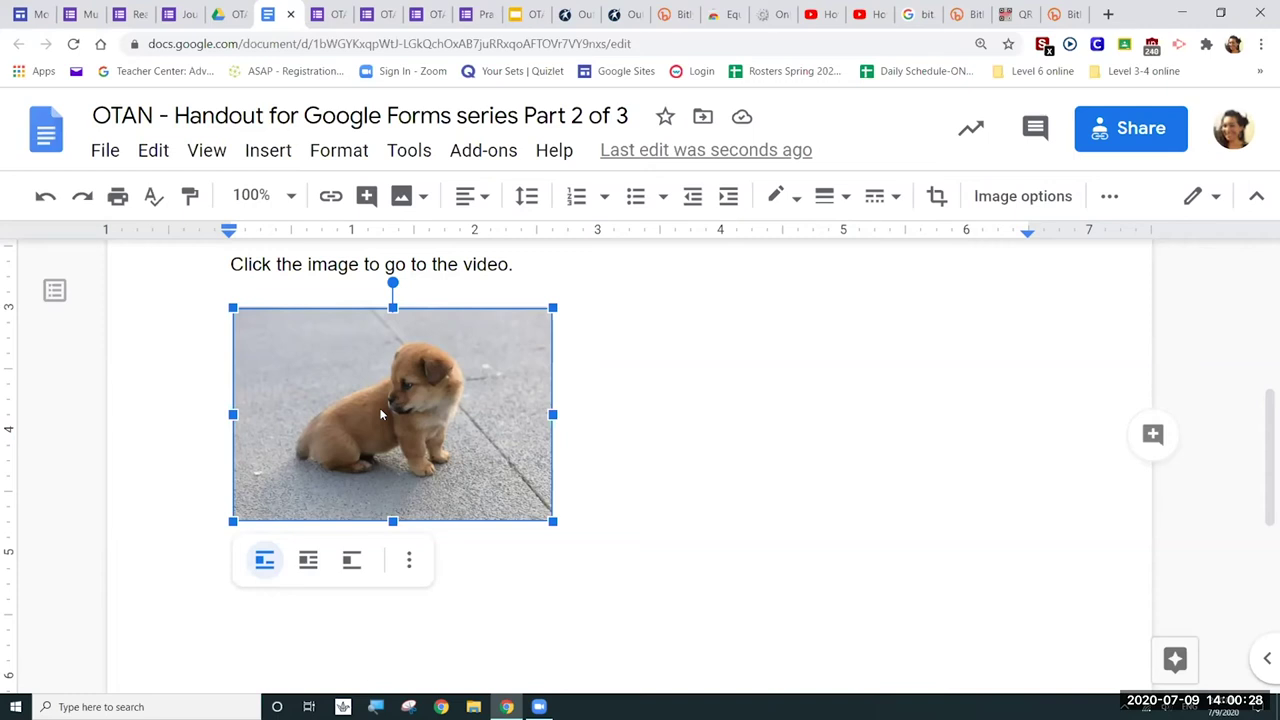
key("ctrl+k")
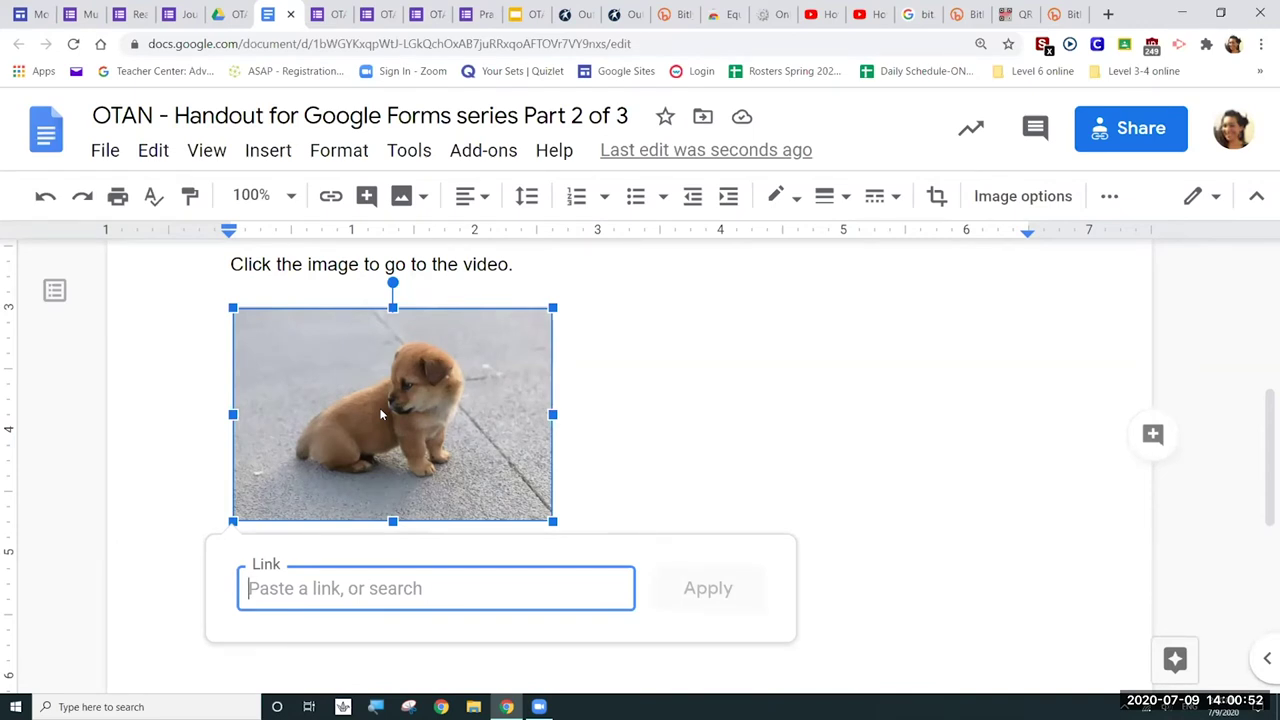
left_click(658, 384)
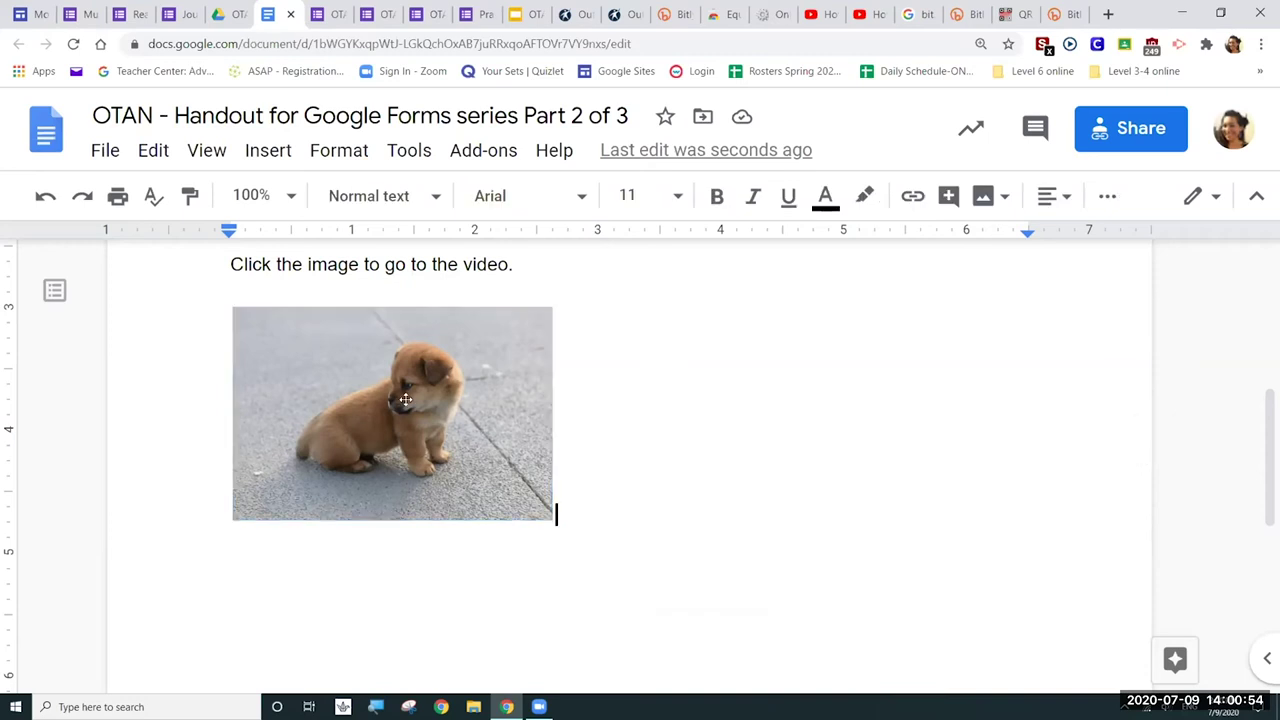
left_click(407, 405)
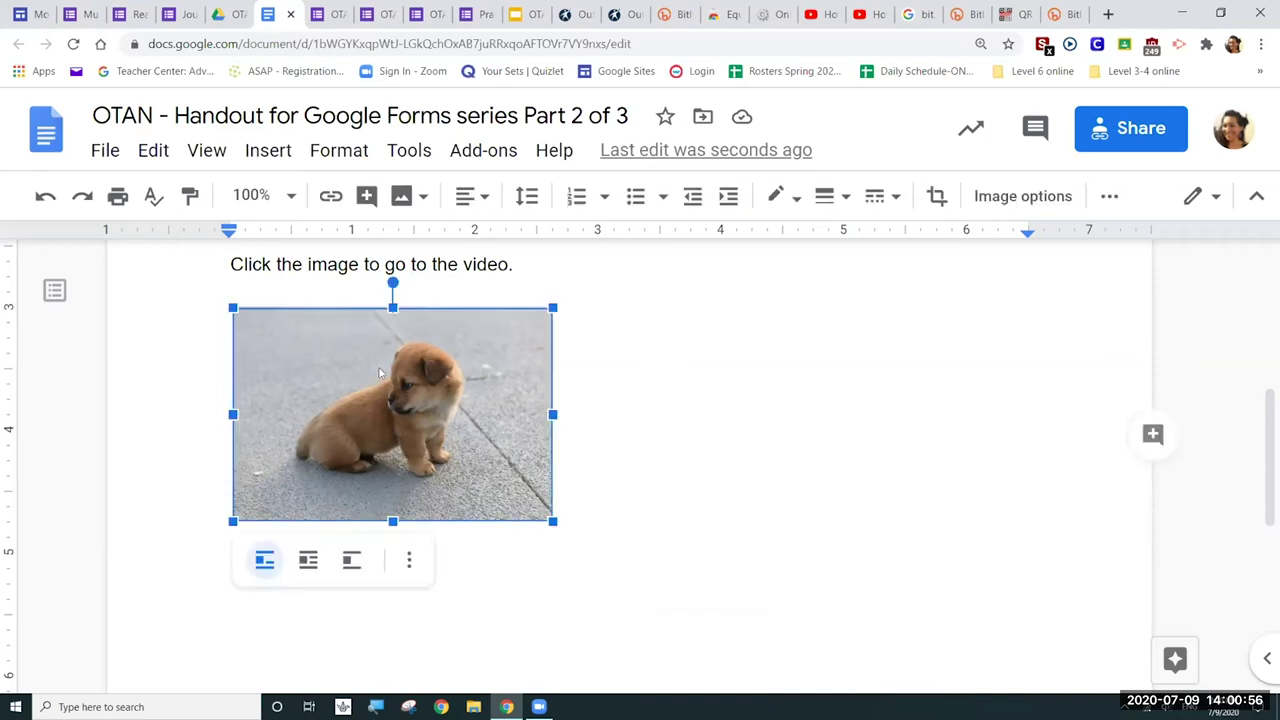
right_click(377, 372)
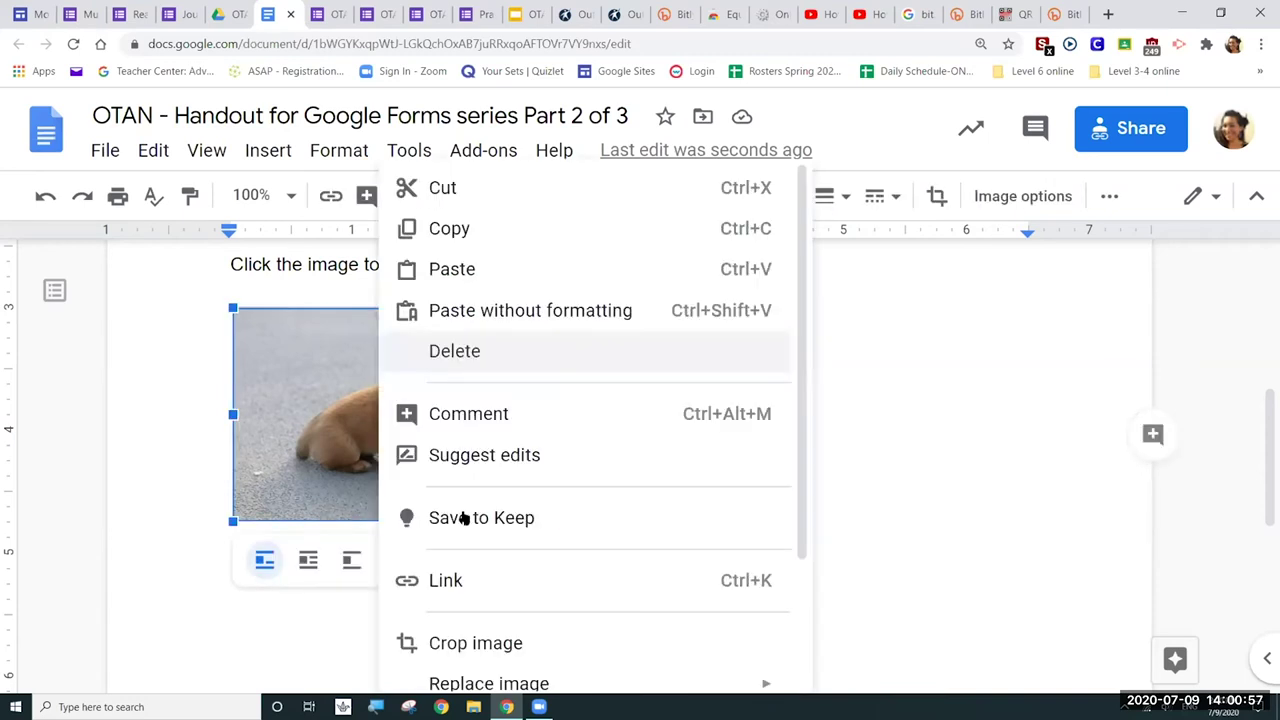
left_click(490, 592)
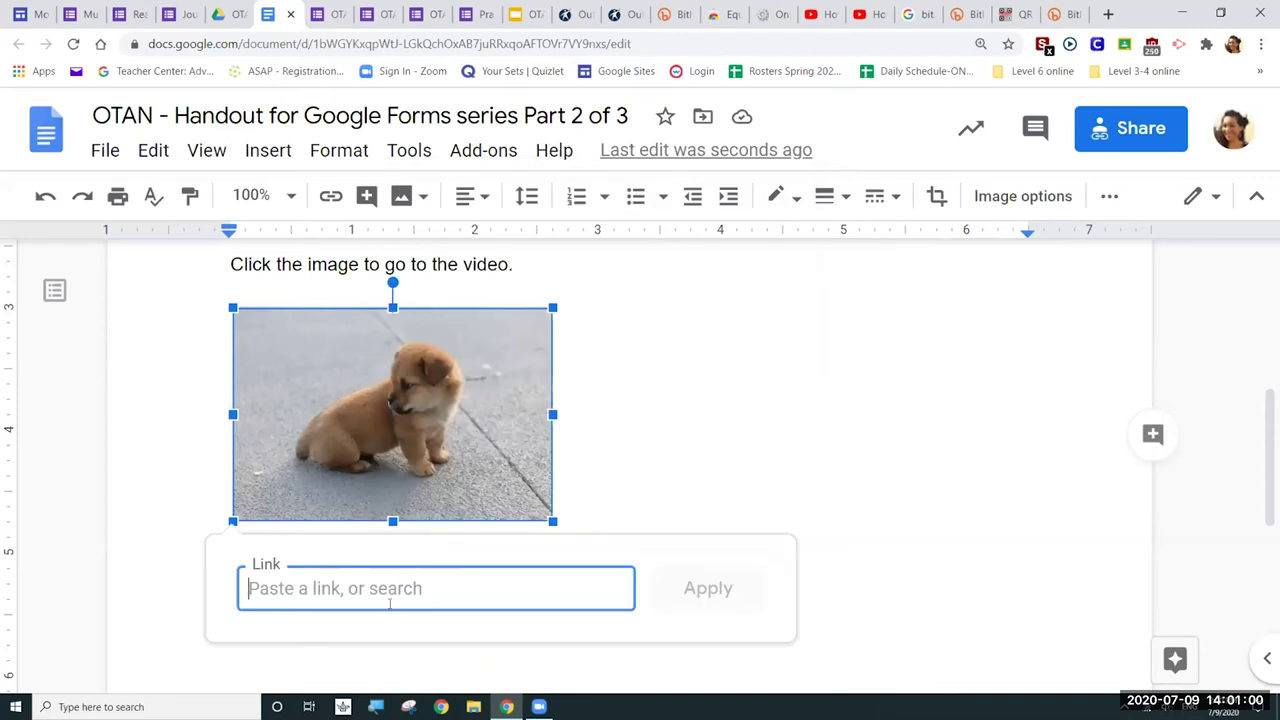
type("https://youtu.be/NP5aWcOeecY")
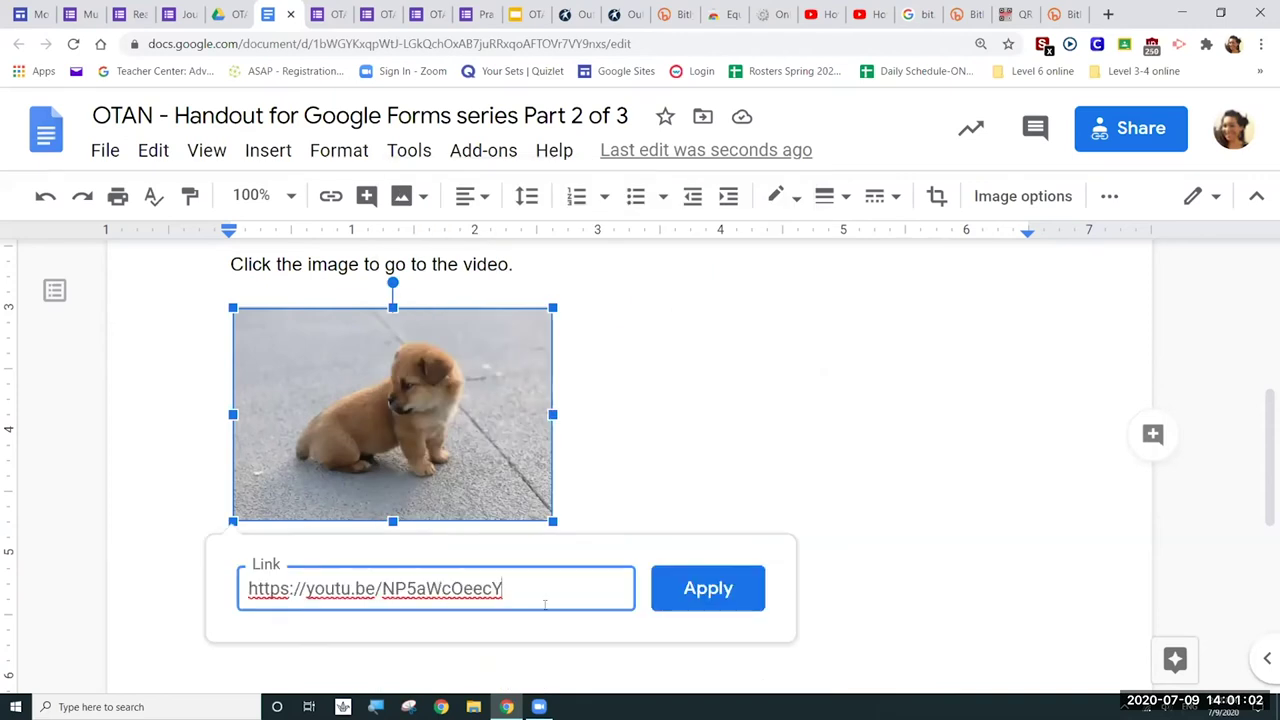
left_click(684, 606)
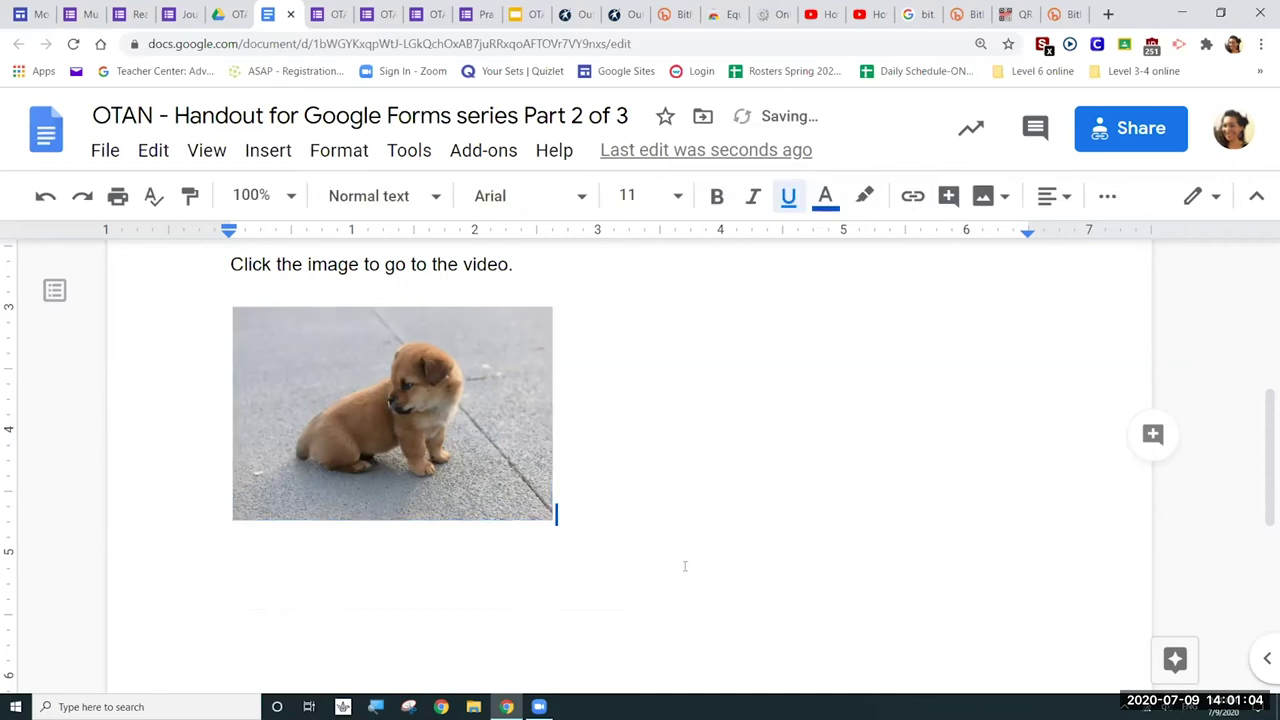
left_click(418, 400)
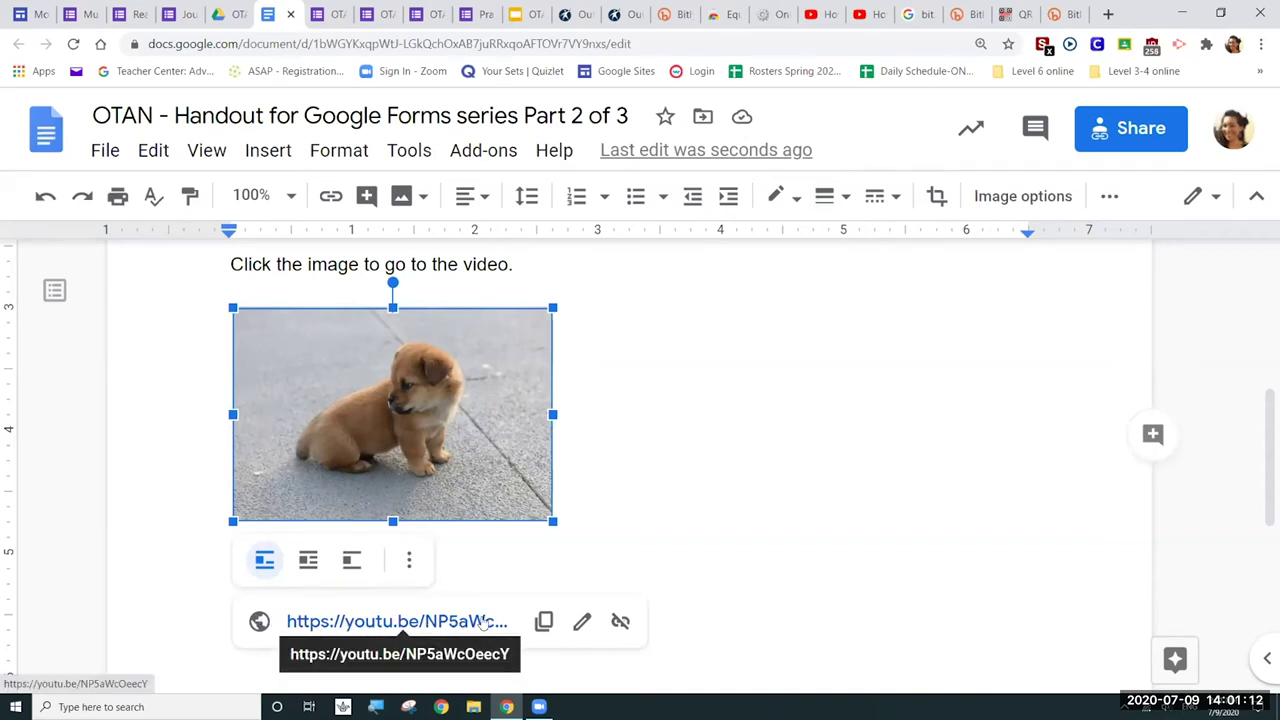
left_click(690, 521)
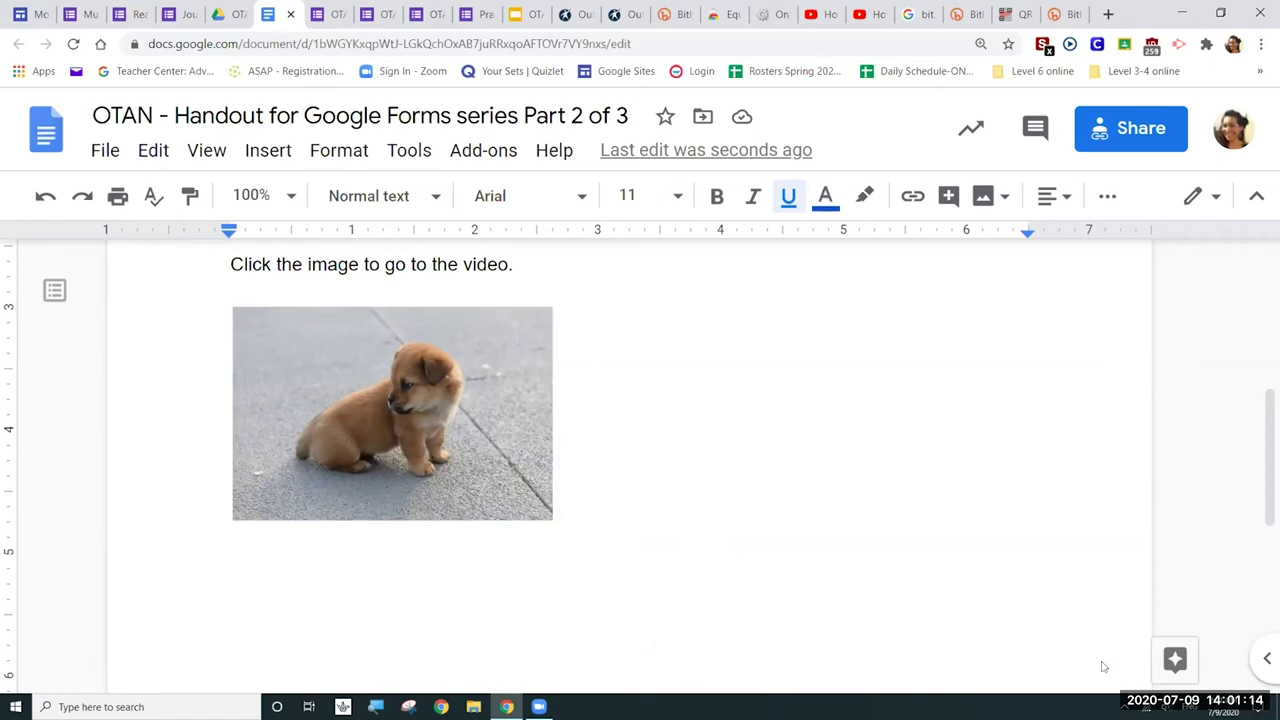
- Remove the existing link from the word HERE in the PLEASE CLICK HERE line
scroll(1268, 450, "up", 1)
scroll(1268, 450, "up", 2)
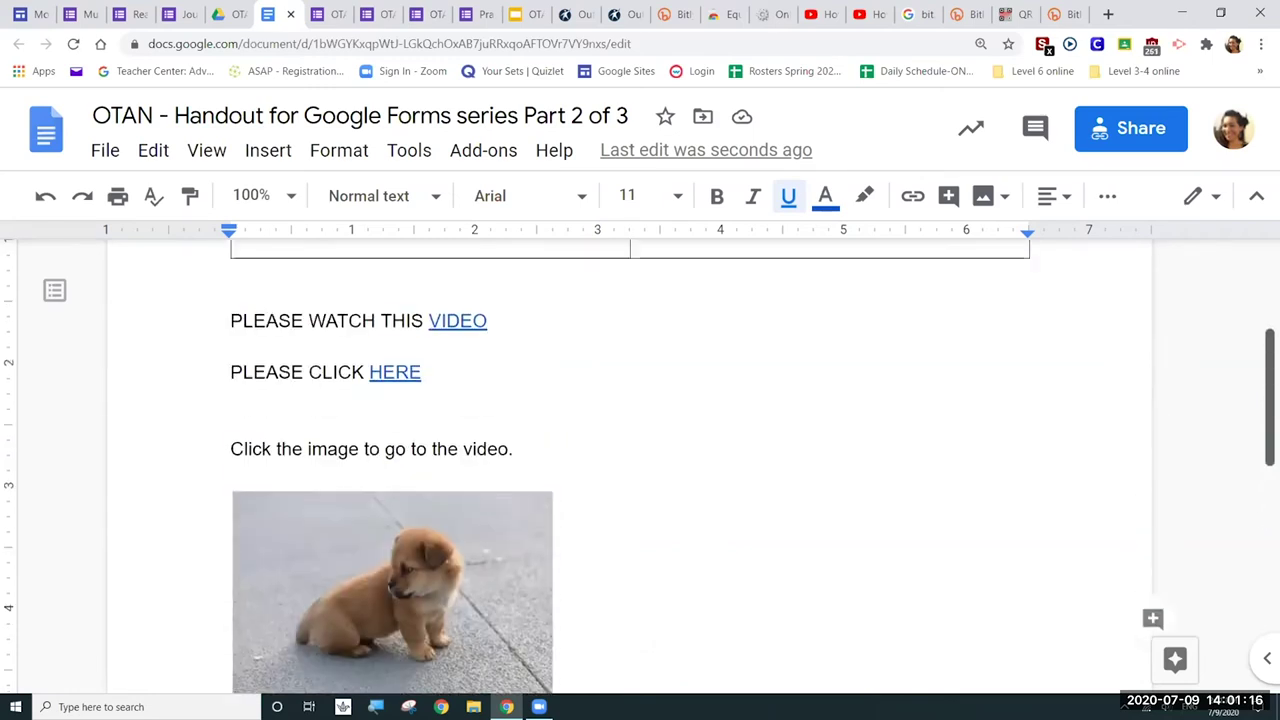
left_click(410, 416)
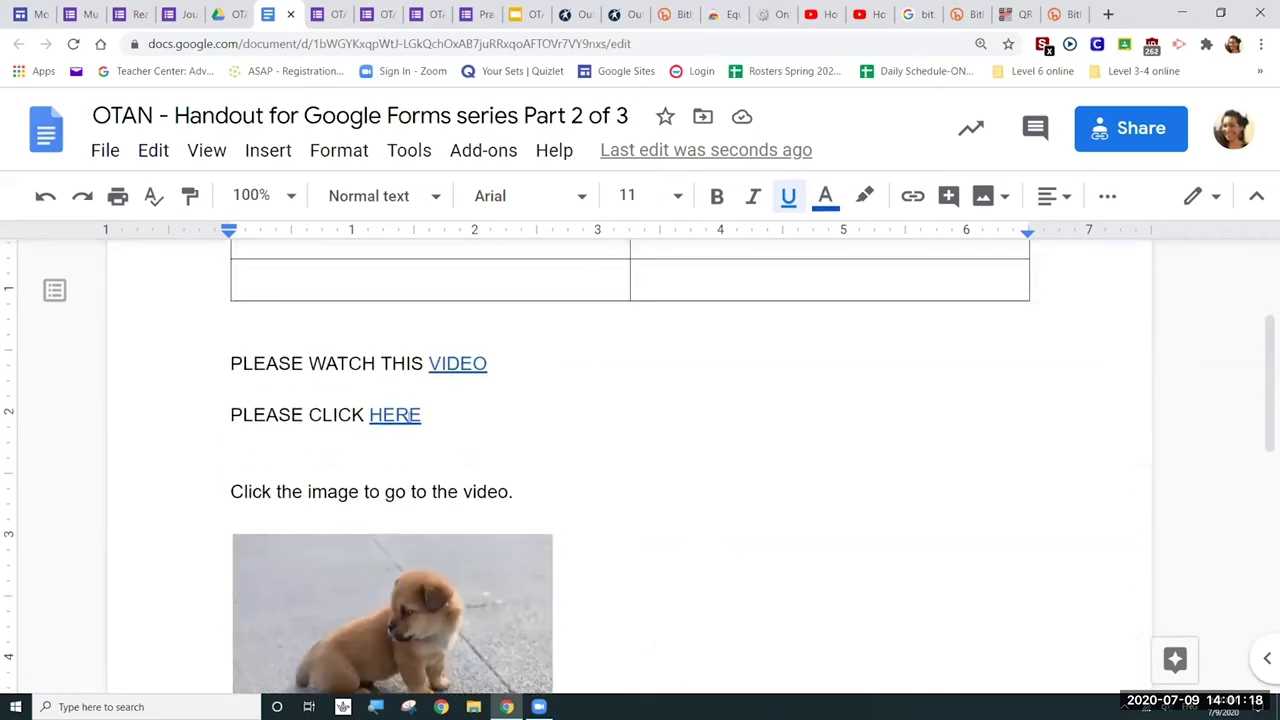
left_click(756, 454)
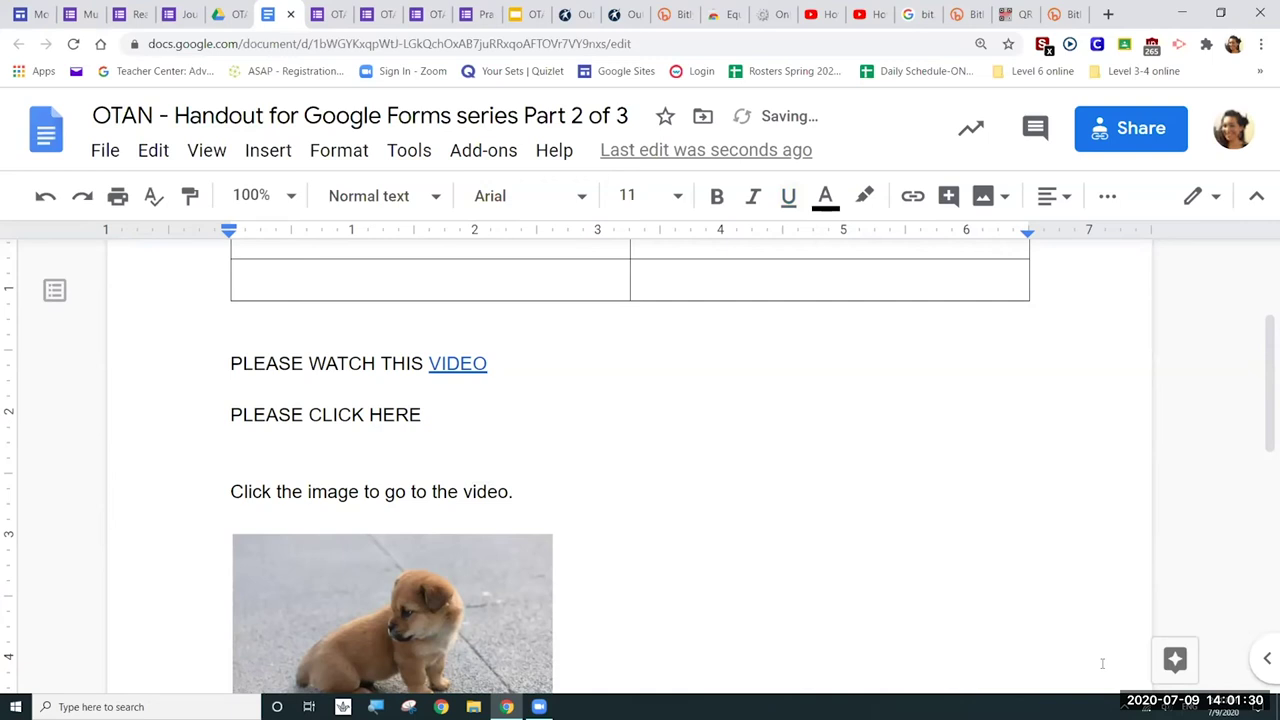
- Switch to the OTAN- QUIZ FOR PARTICIPANTS form, reopen its send options and look at the email recipient field
key("ctrl+Tab")
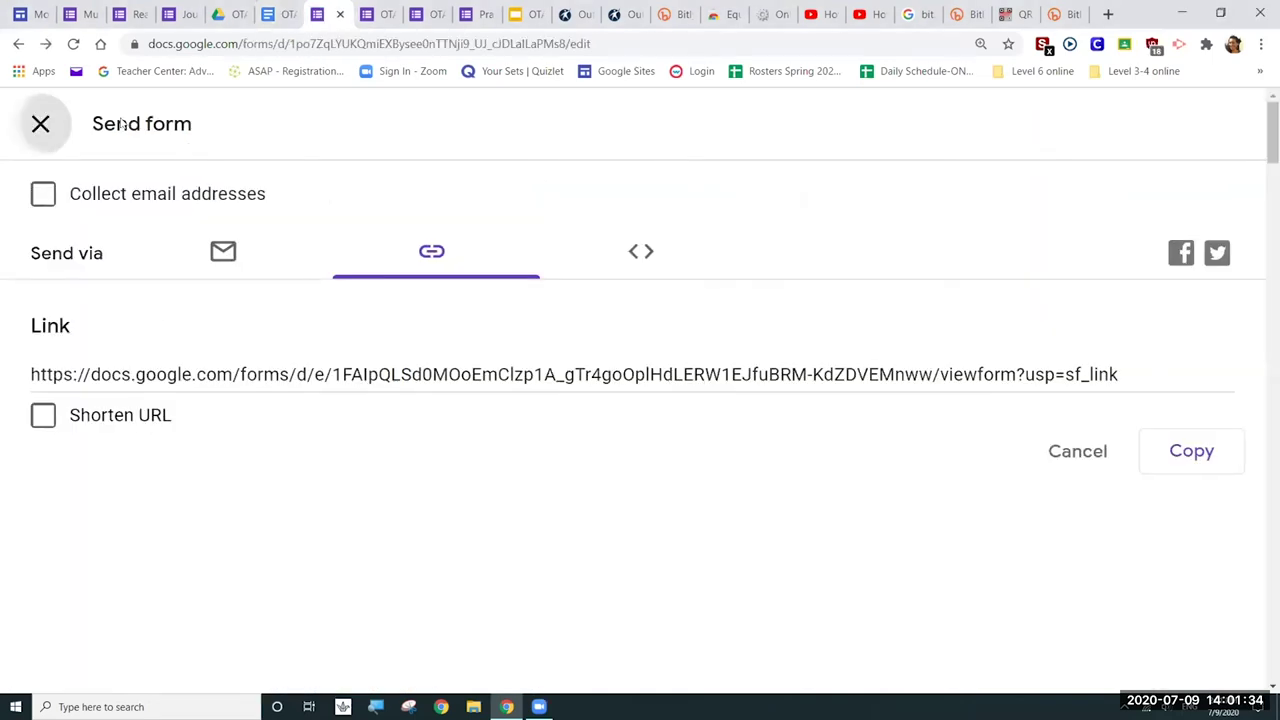
left_click(42, 124)
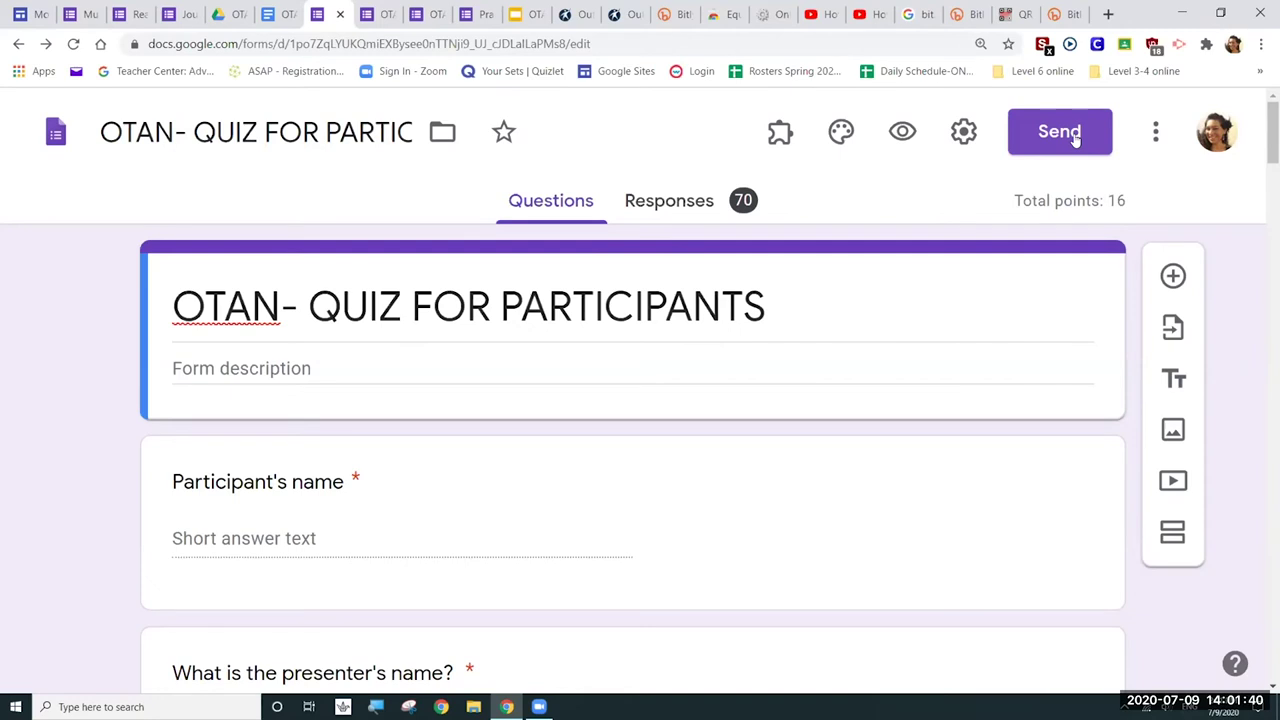
left_click(1075, 140)
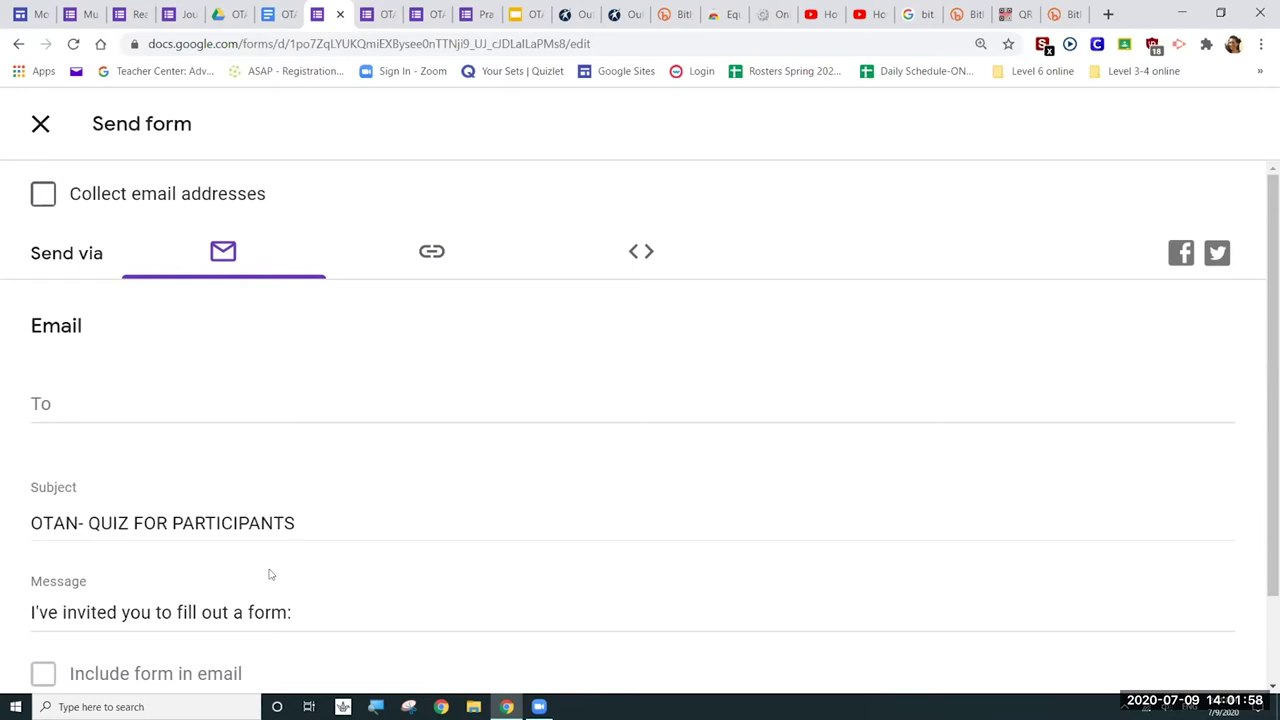
left_click(113, 400)
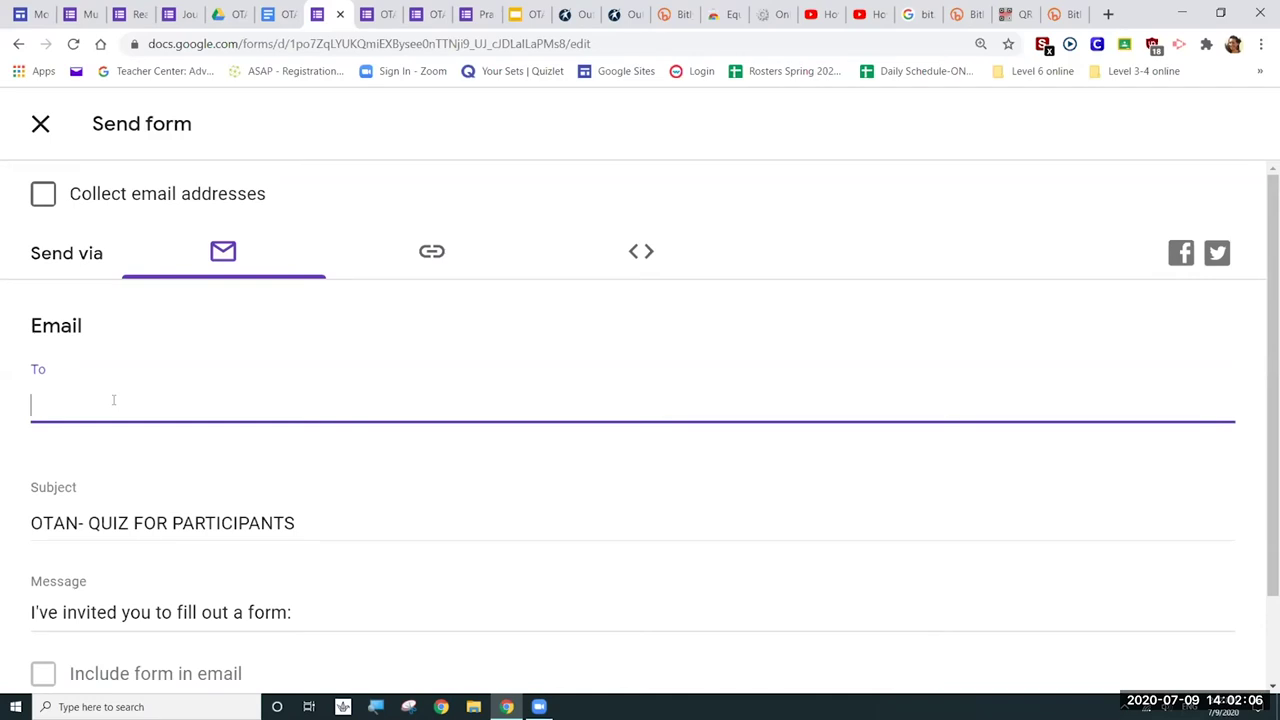
- Choose link as the form's sending method and shorten its URL
left_click(427, 258)
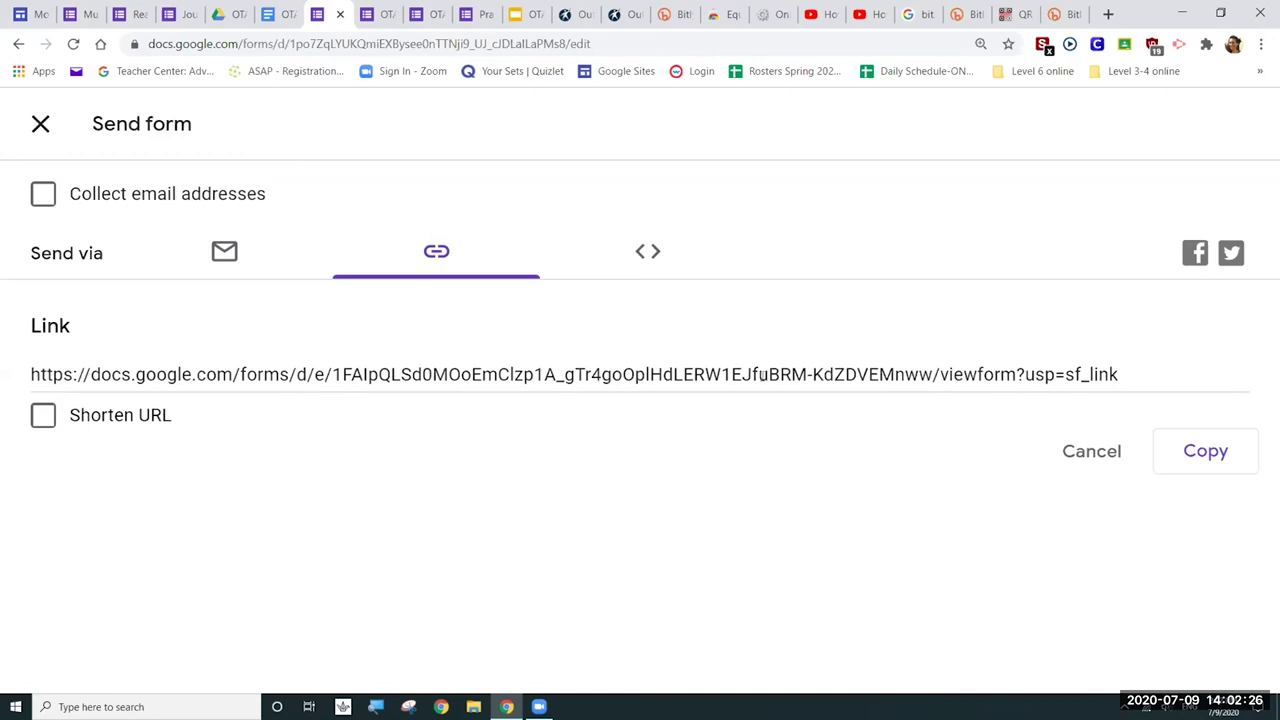
left_click(40, 421)
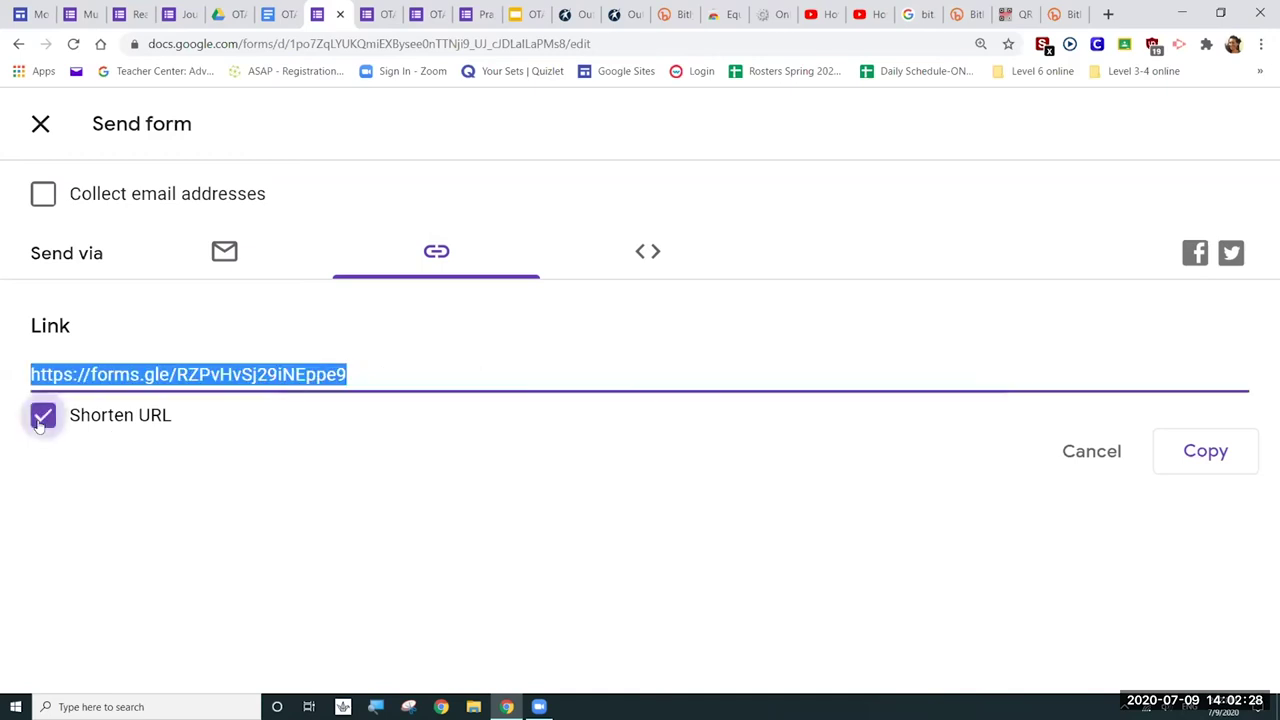
left_click(372, 372)
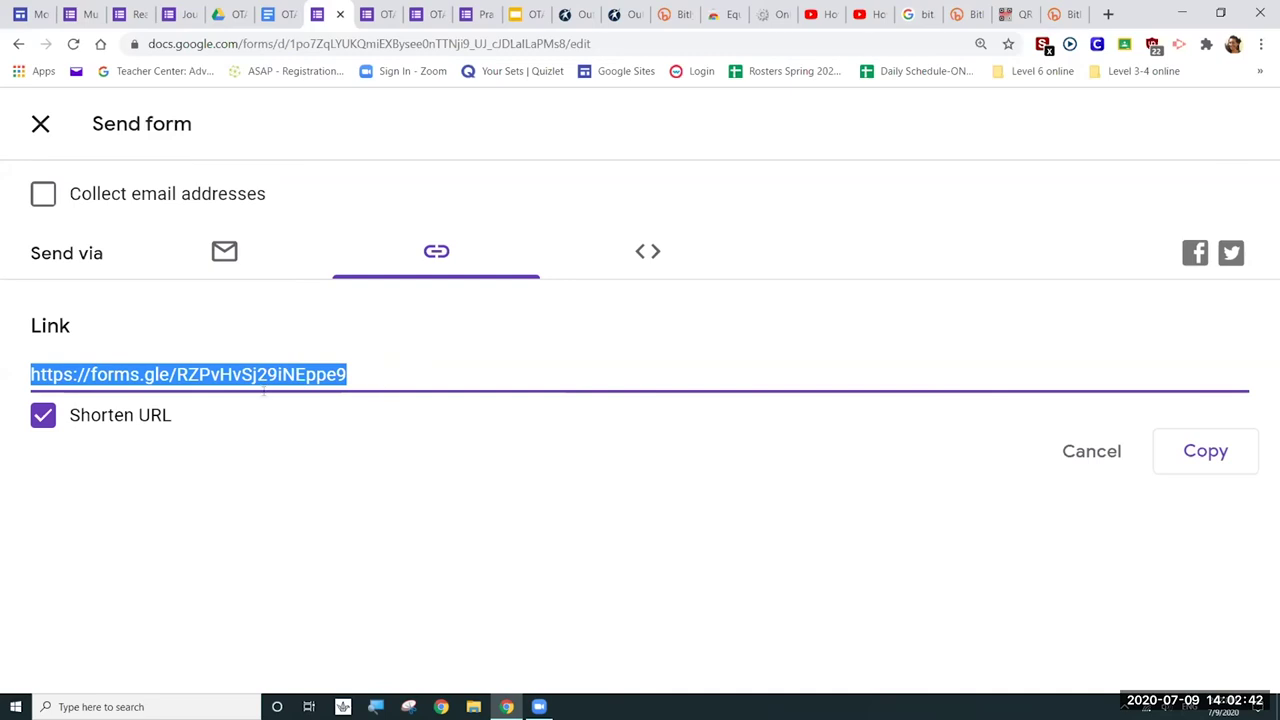
- View the form's embed HTML option, and copy the form's full-length link with URL shortening turned off
left_click(648, 256)
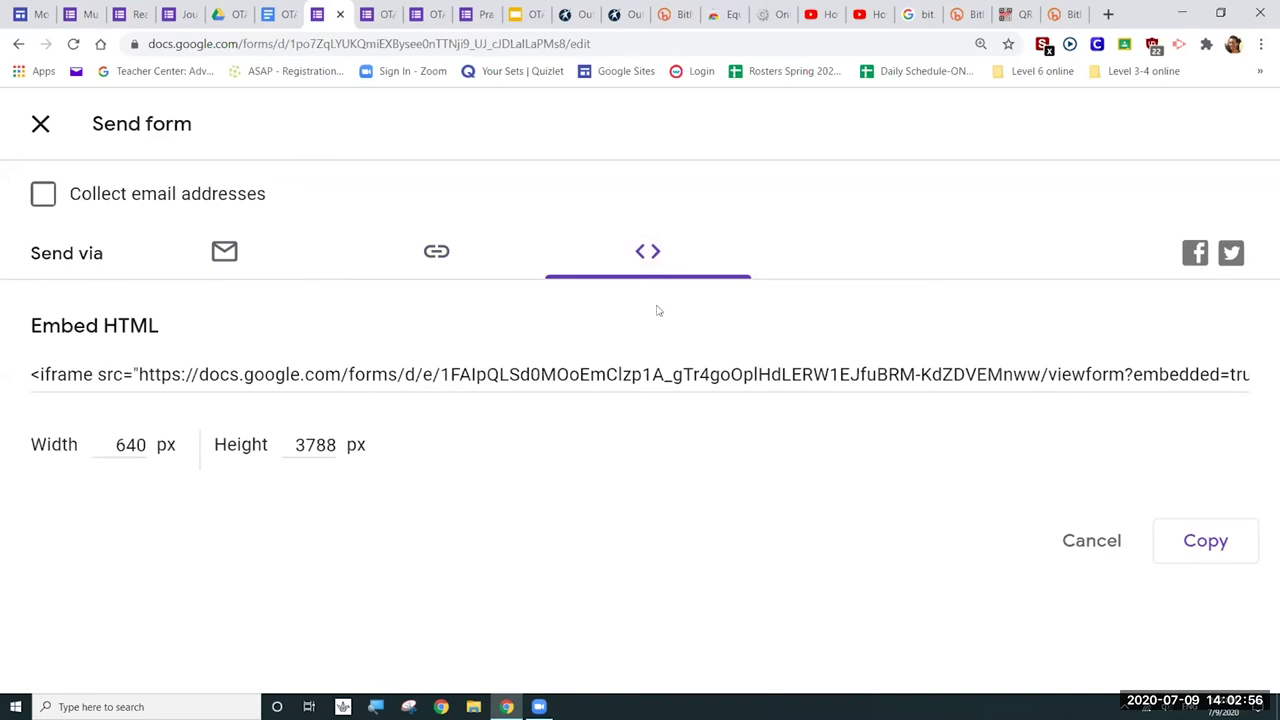
left_click(443, 265)
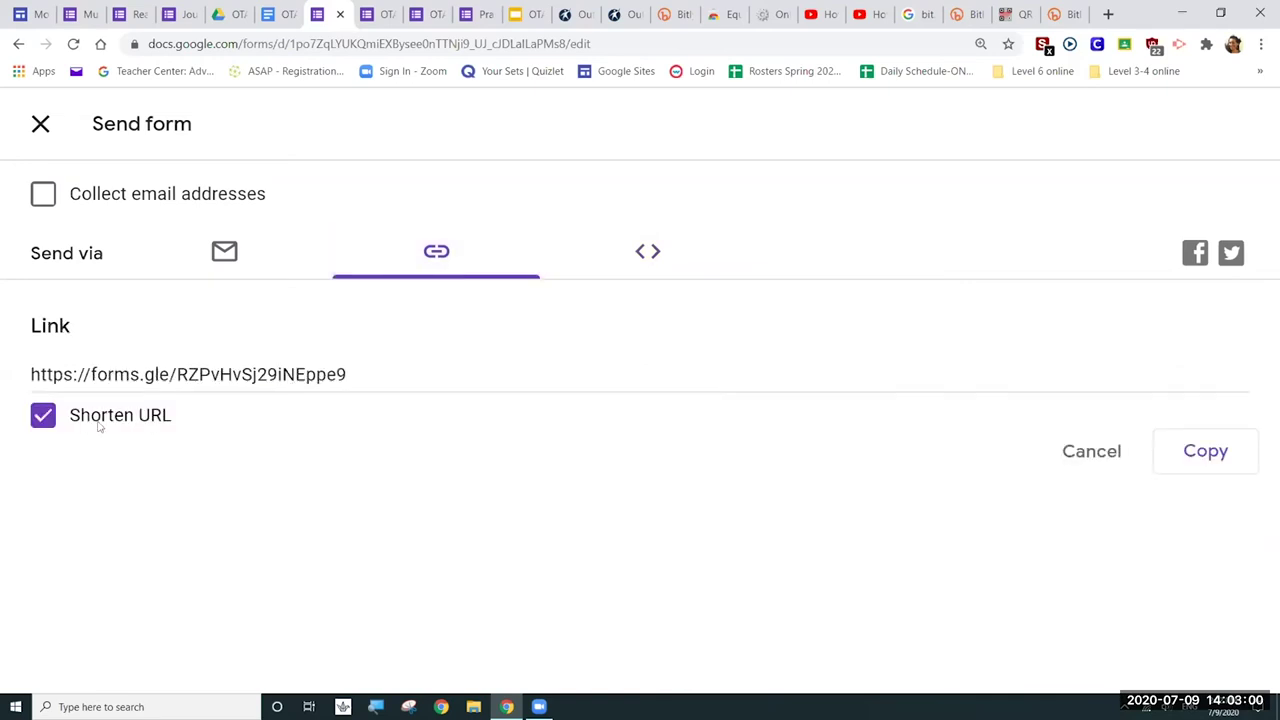
left_click(43, 415)
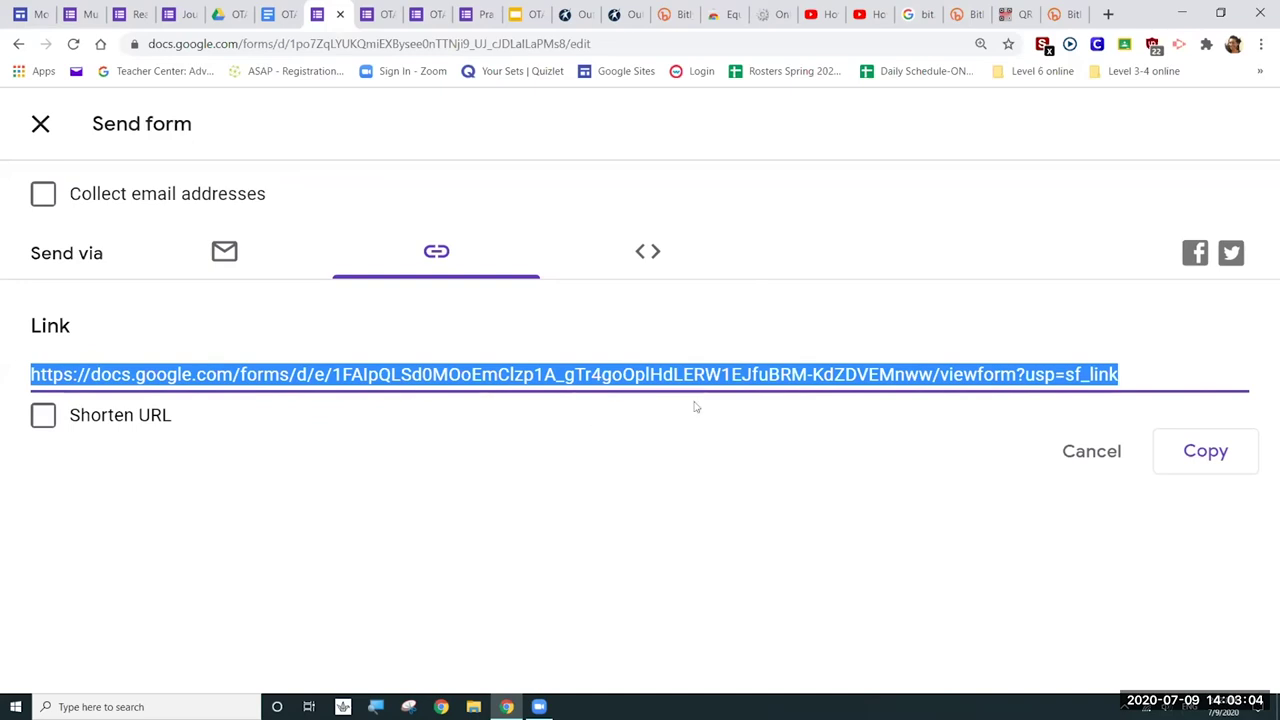
left_click(1207, 451)
- In the Part 2 of 3 handout, hyperlink the word HERE to the copied quiz form link
left_click(276, 16)
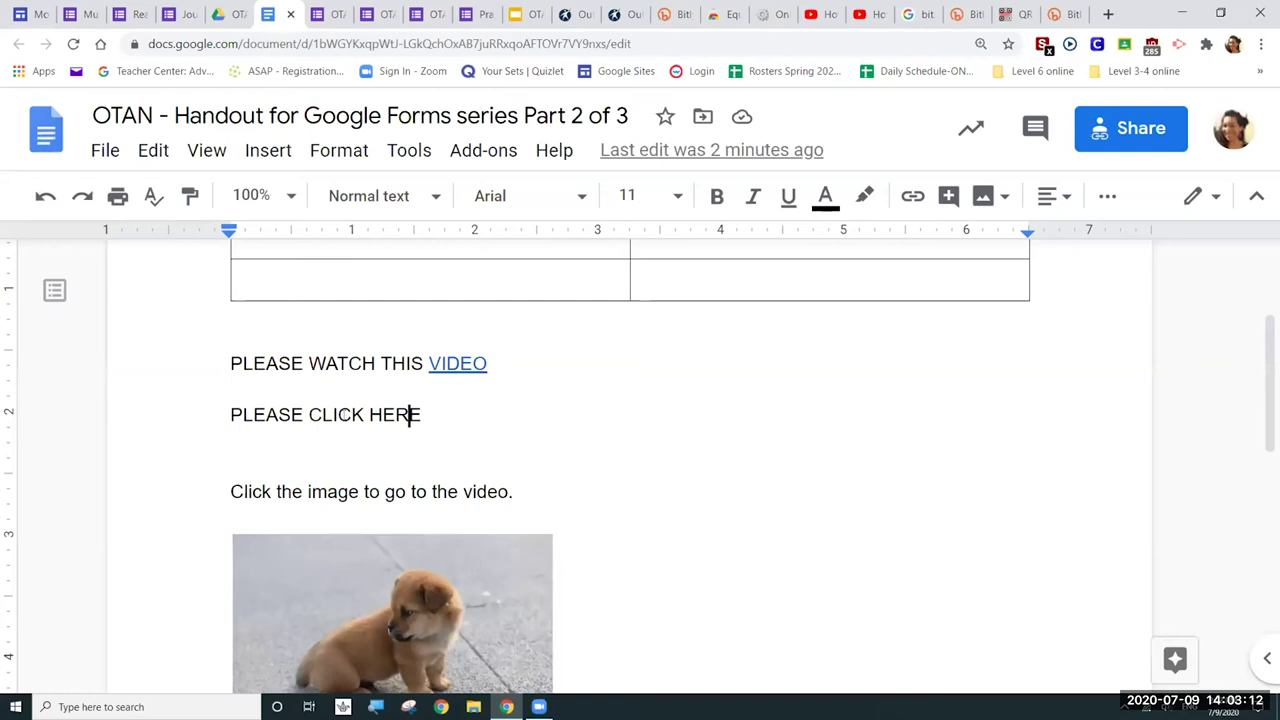
double_click(410, 416)
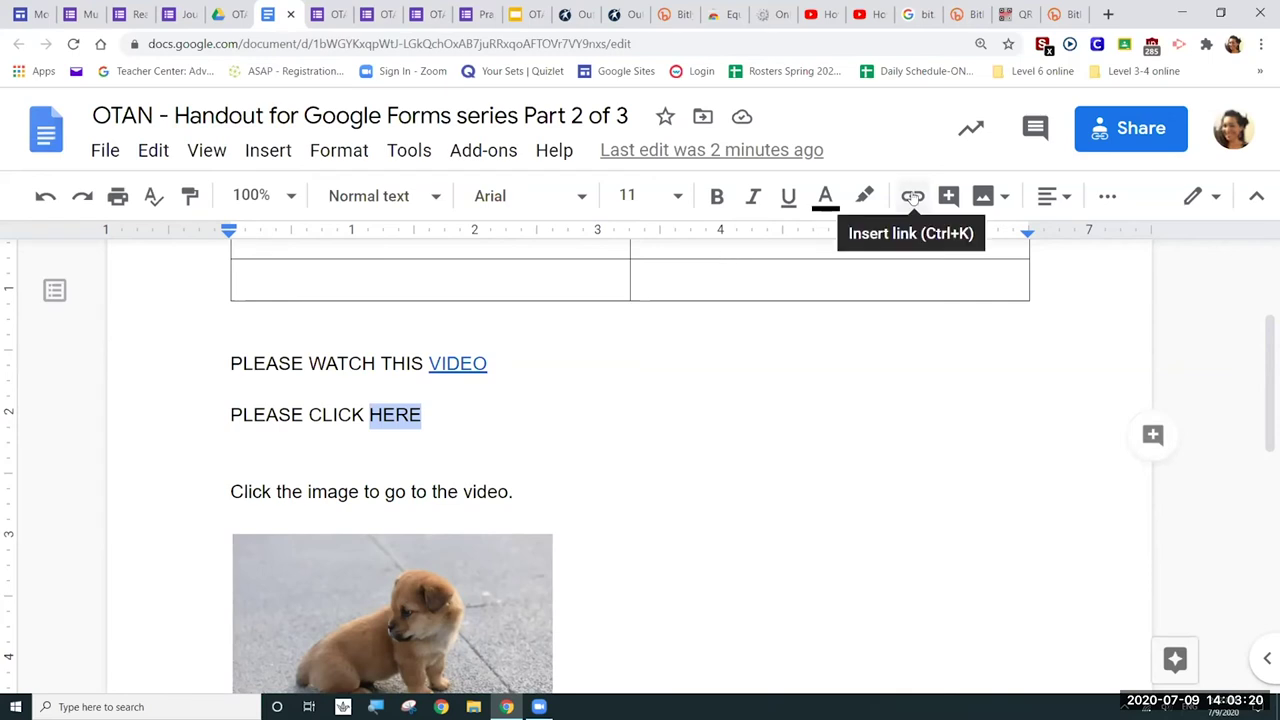
right_click(401, 421)
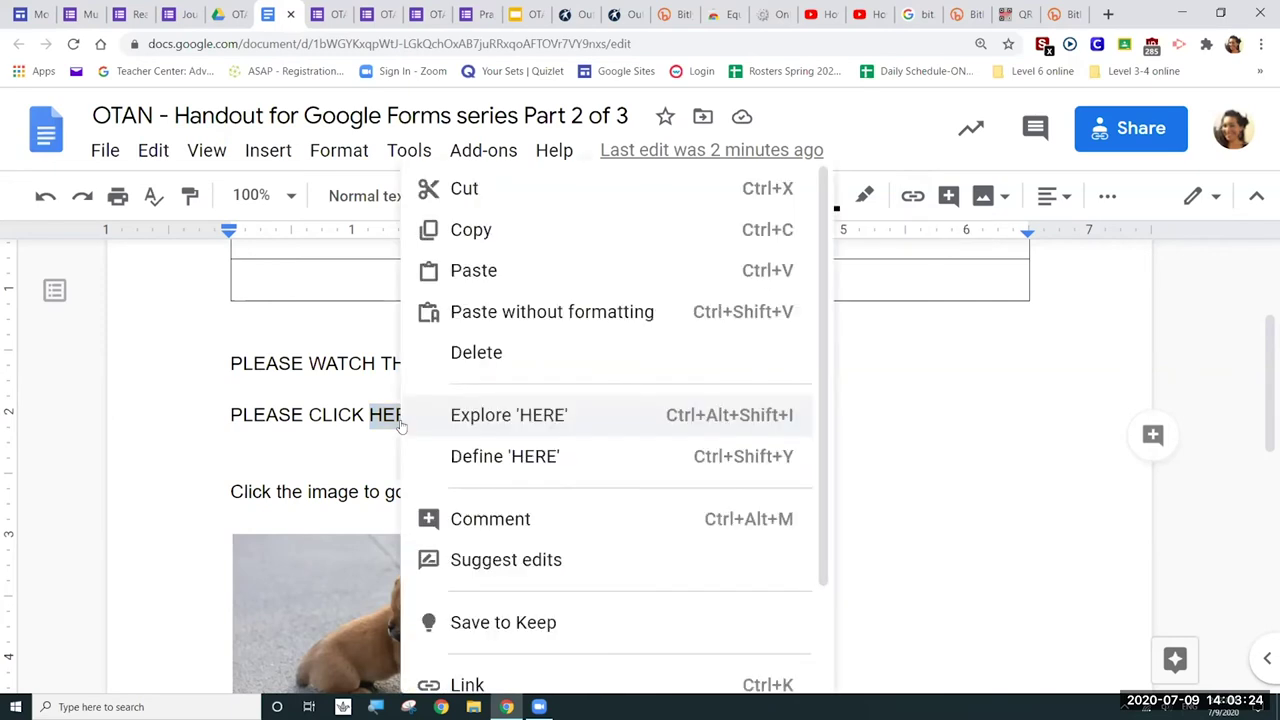
left_click(420, 684)
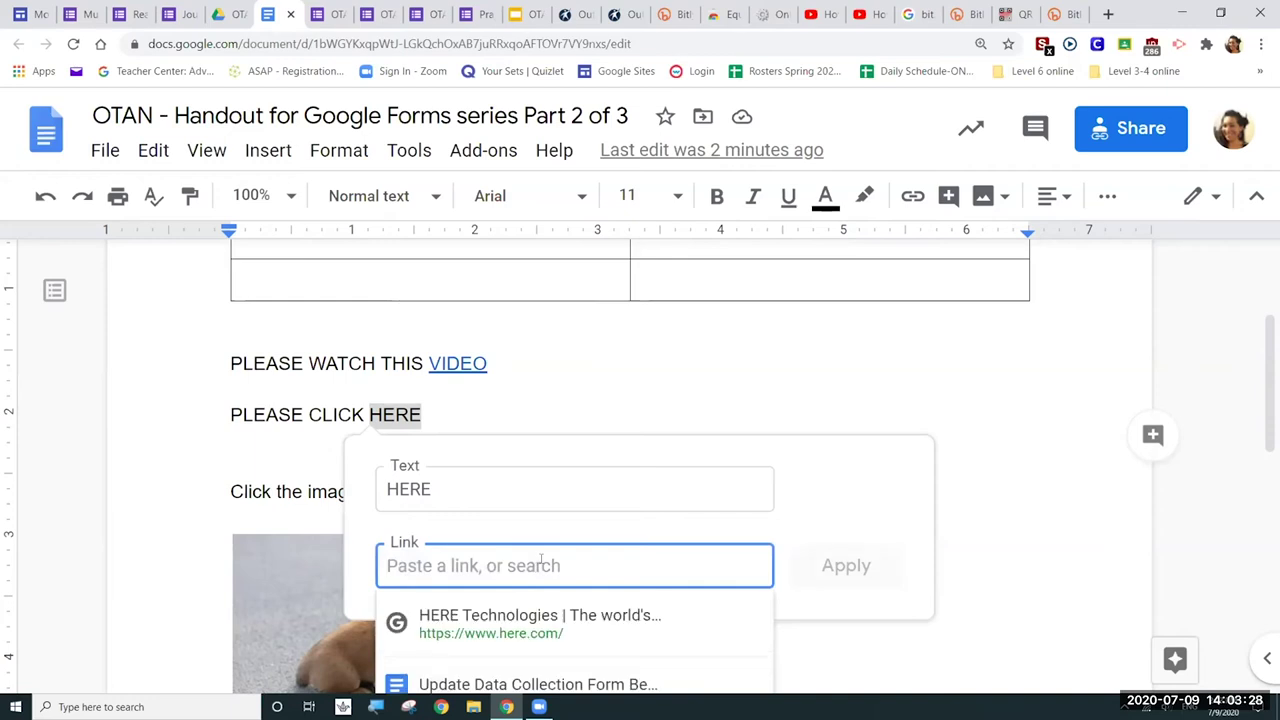
key("ctrl+v")
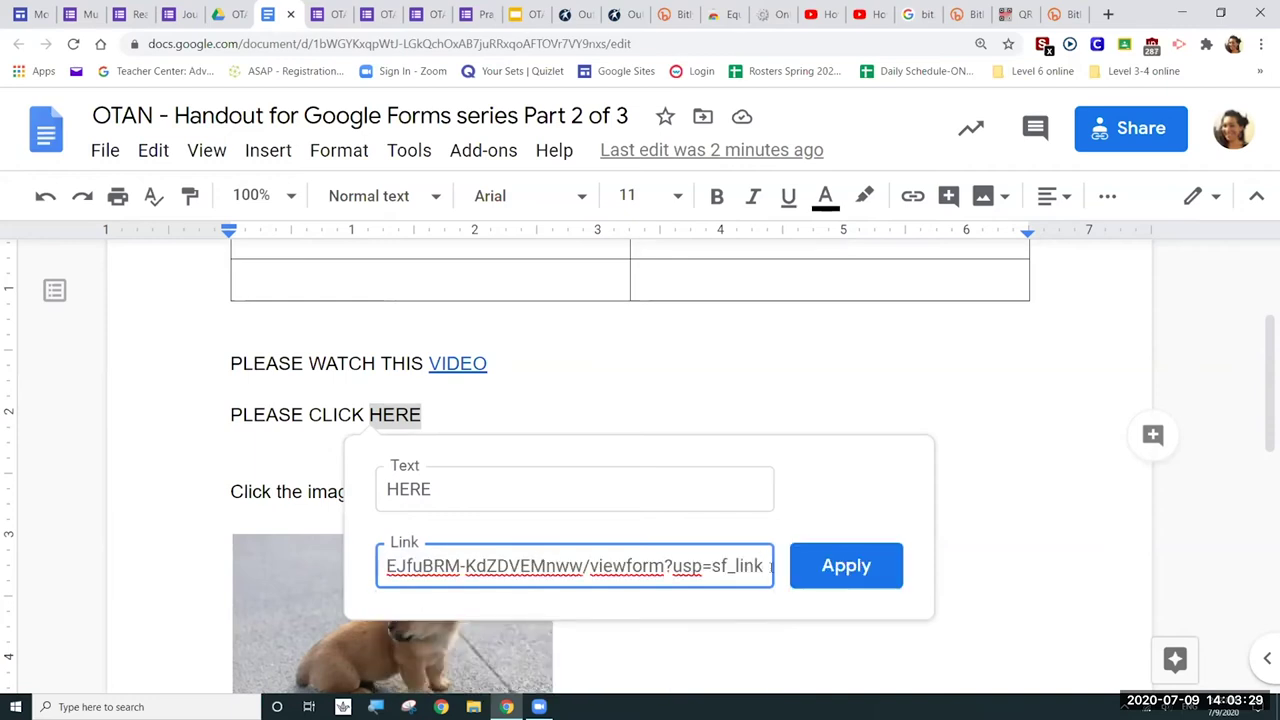
left_click(837, 566)
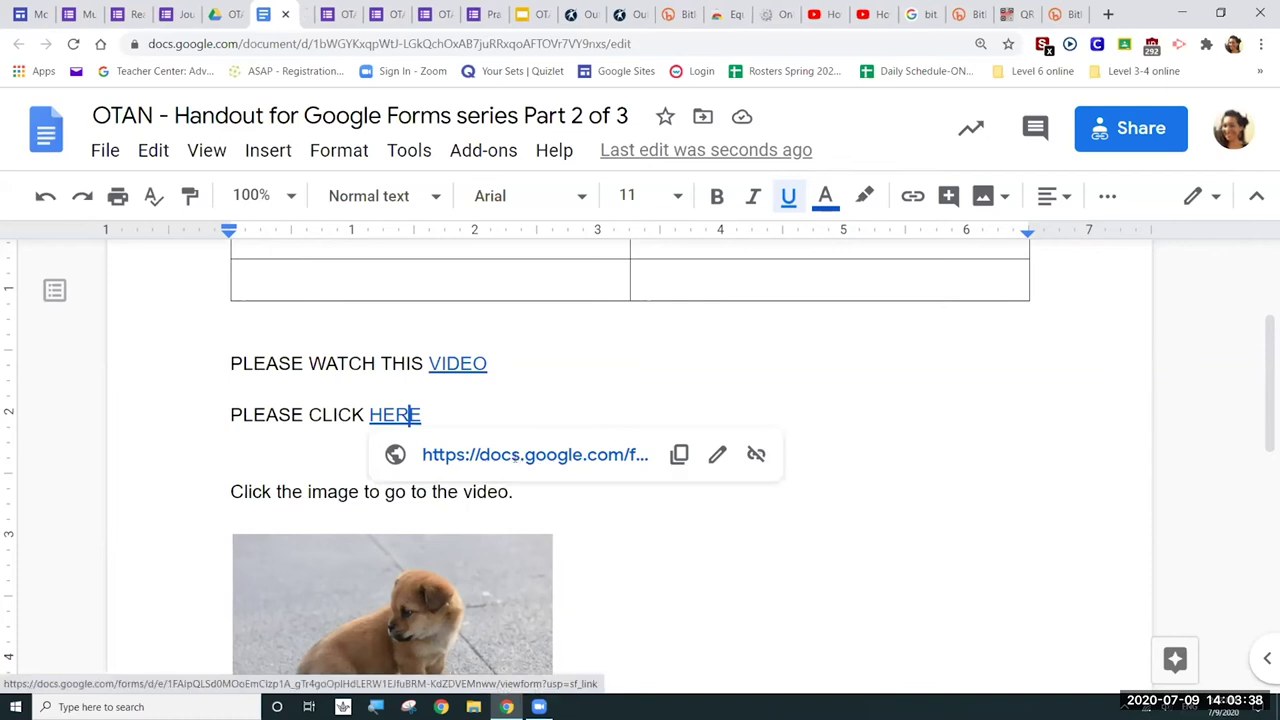
- Test the HERE link by opening the quiz form, look through its questions and return to the handout
left_click(520, 456)
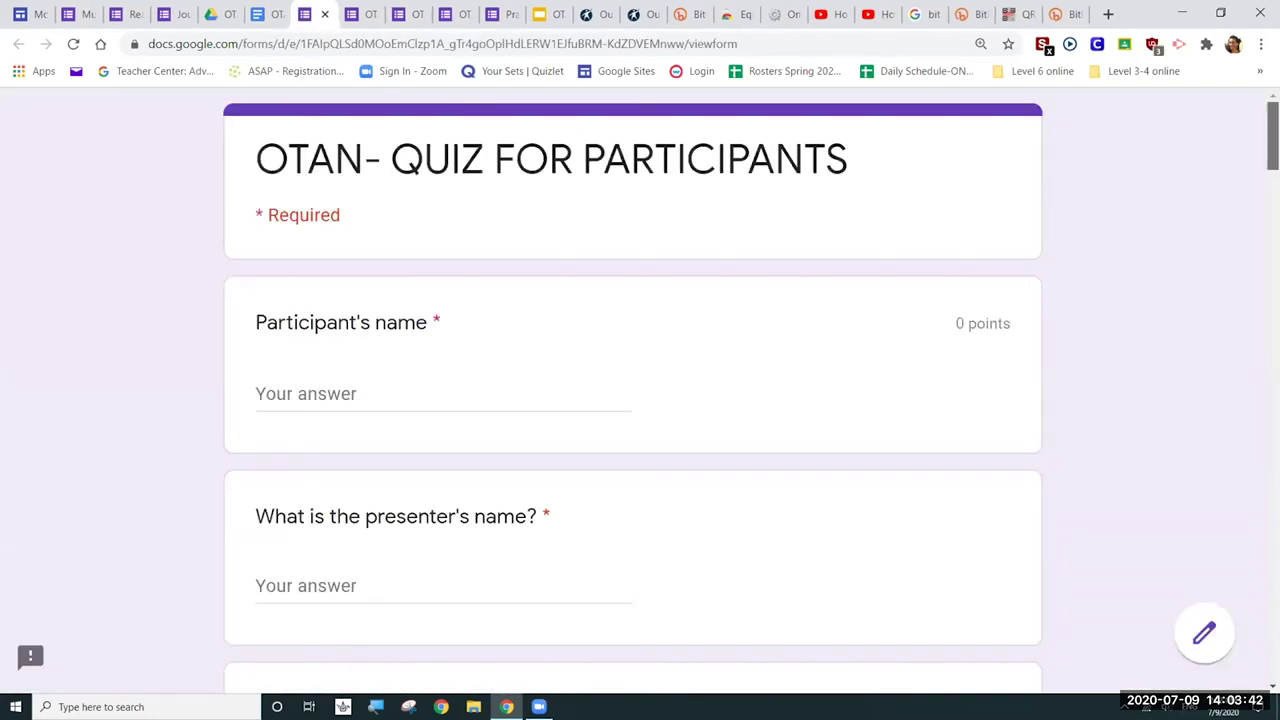
scroll(679, 274, "down", 3)
scroll(640, 400, "down", 1)
scroll(640, 400, "up", 5)
left_click(258, 14)
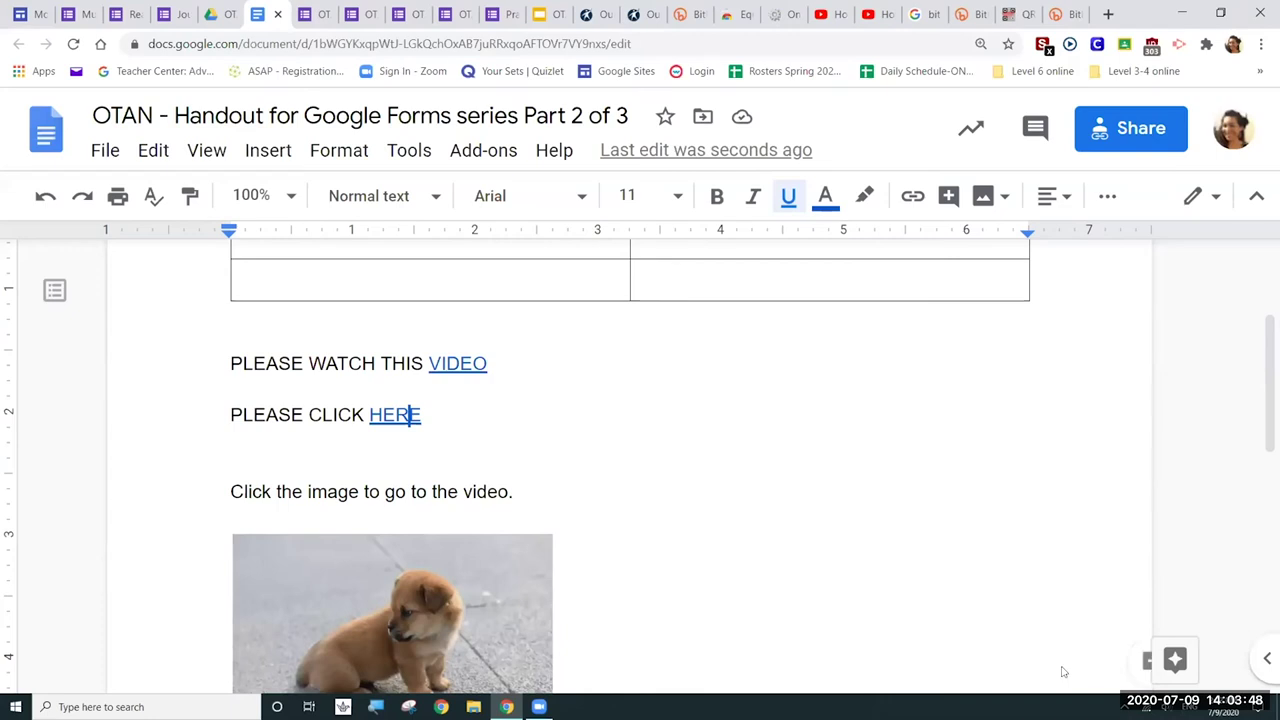
- Switch to the quiz form's editor, reopen its send options and copy the form's full-length link
left_click(313, 22)
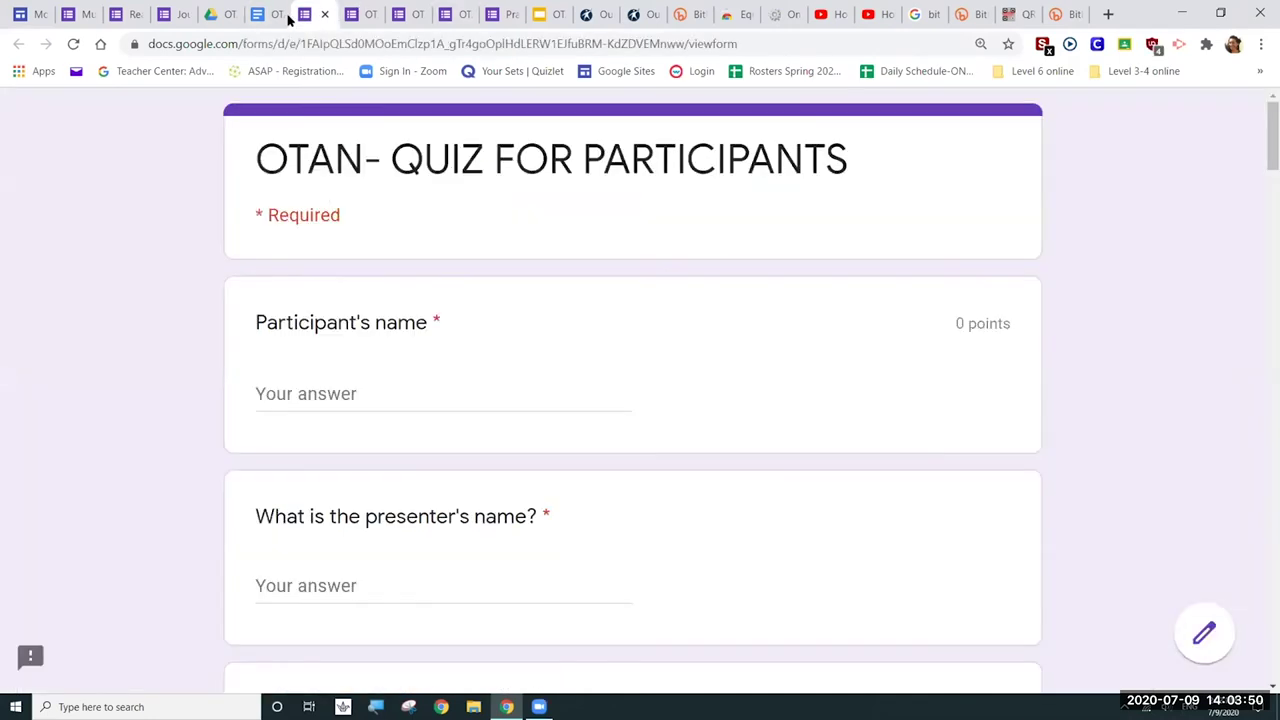
left_click(351, 17)
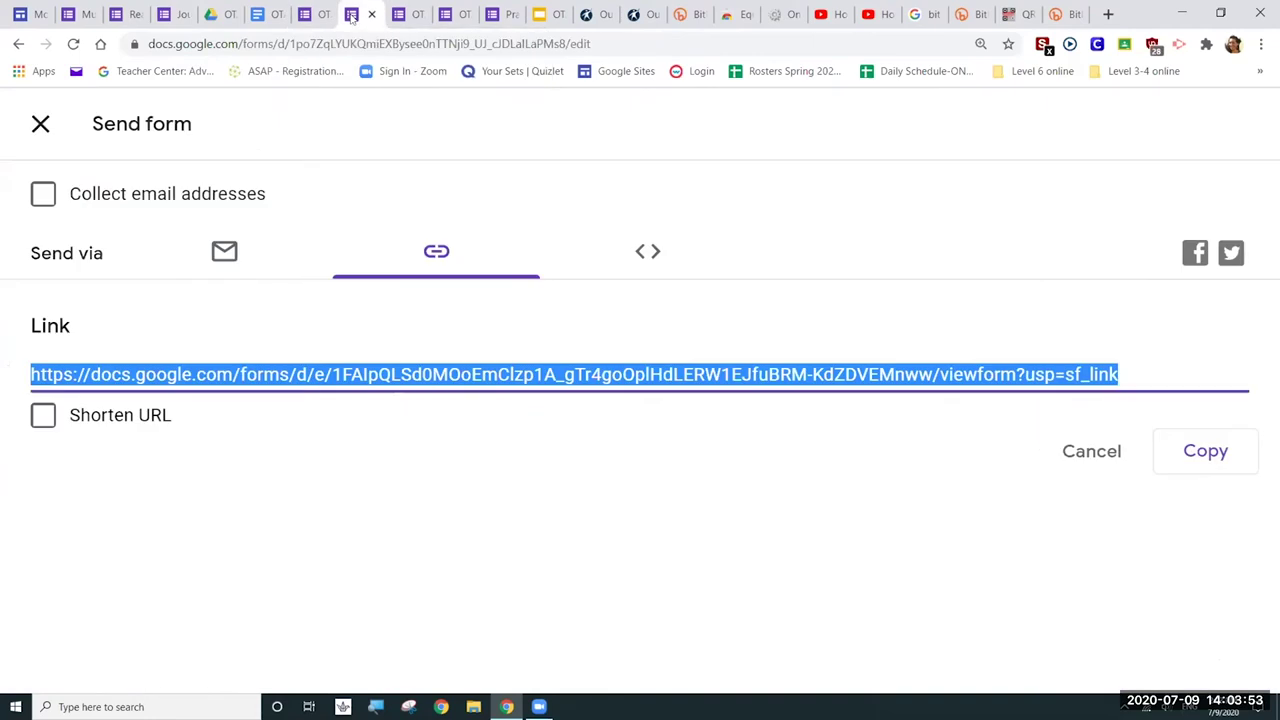
left_click(41, 124)
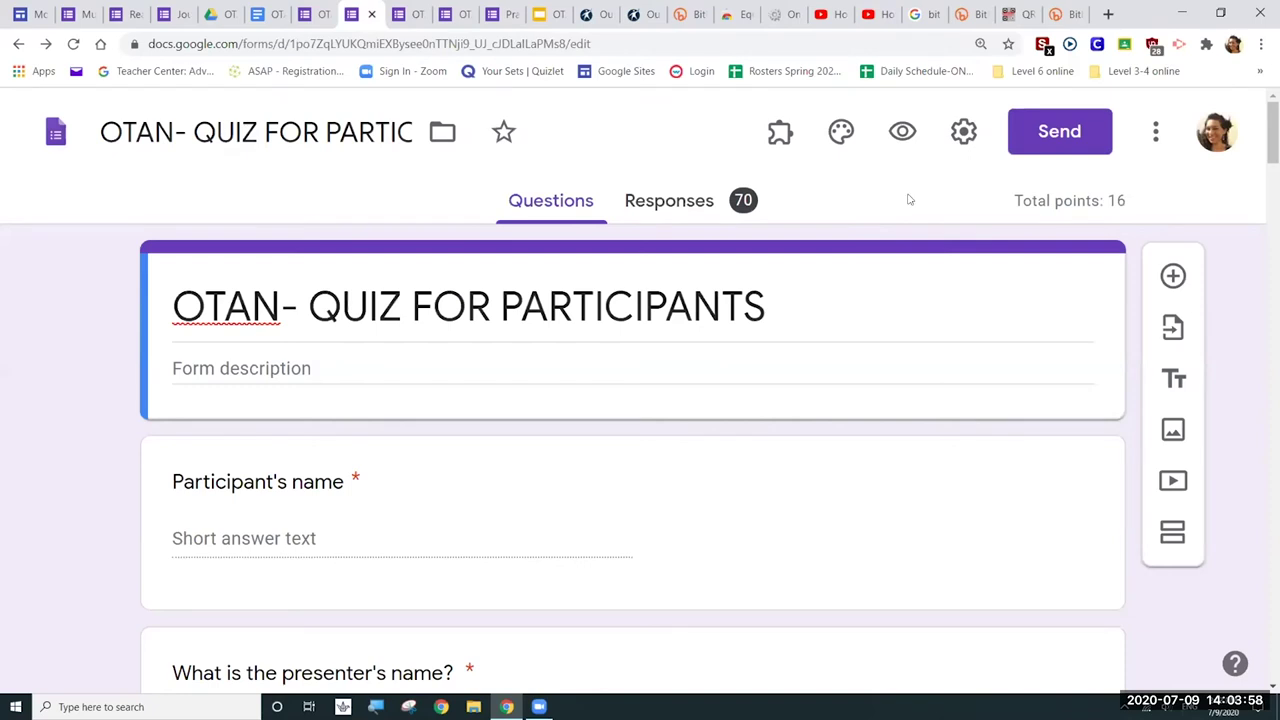
left_click(1097, 140)
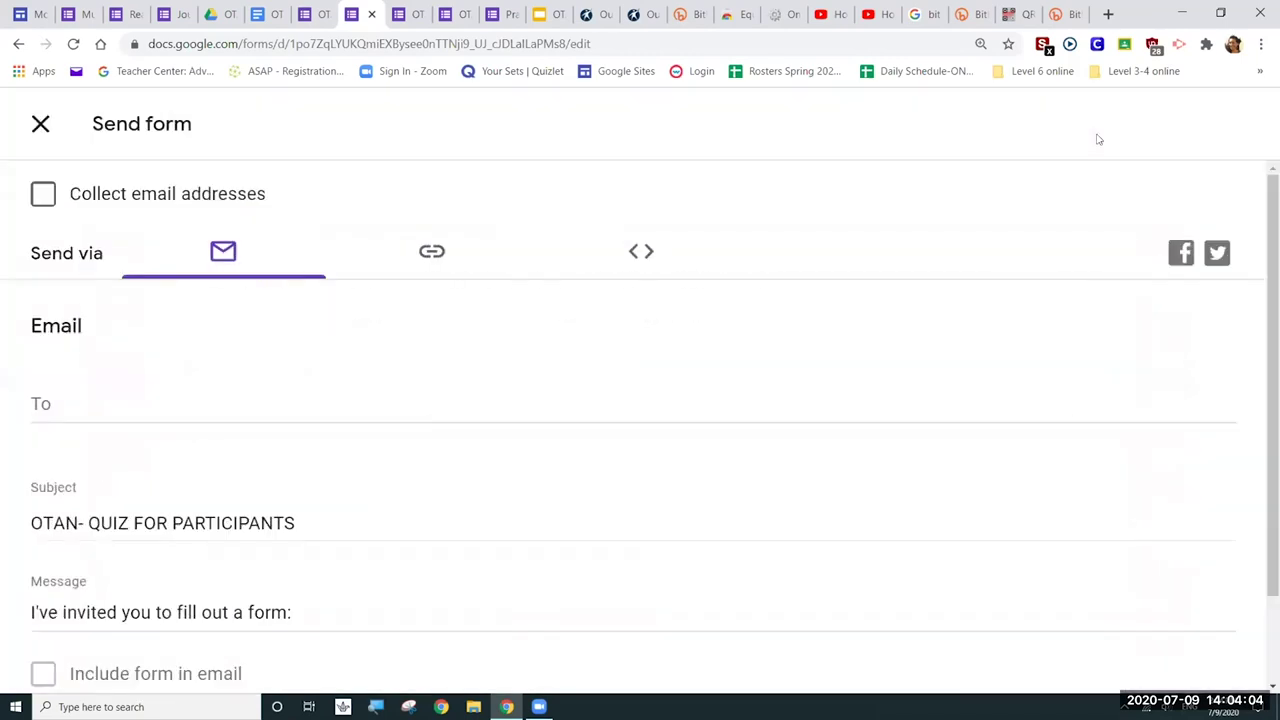
left_click(433, 252)
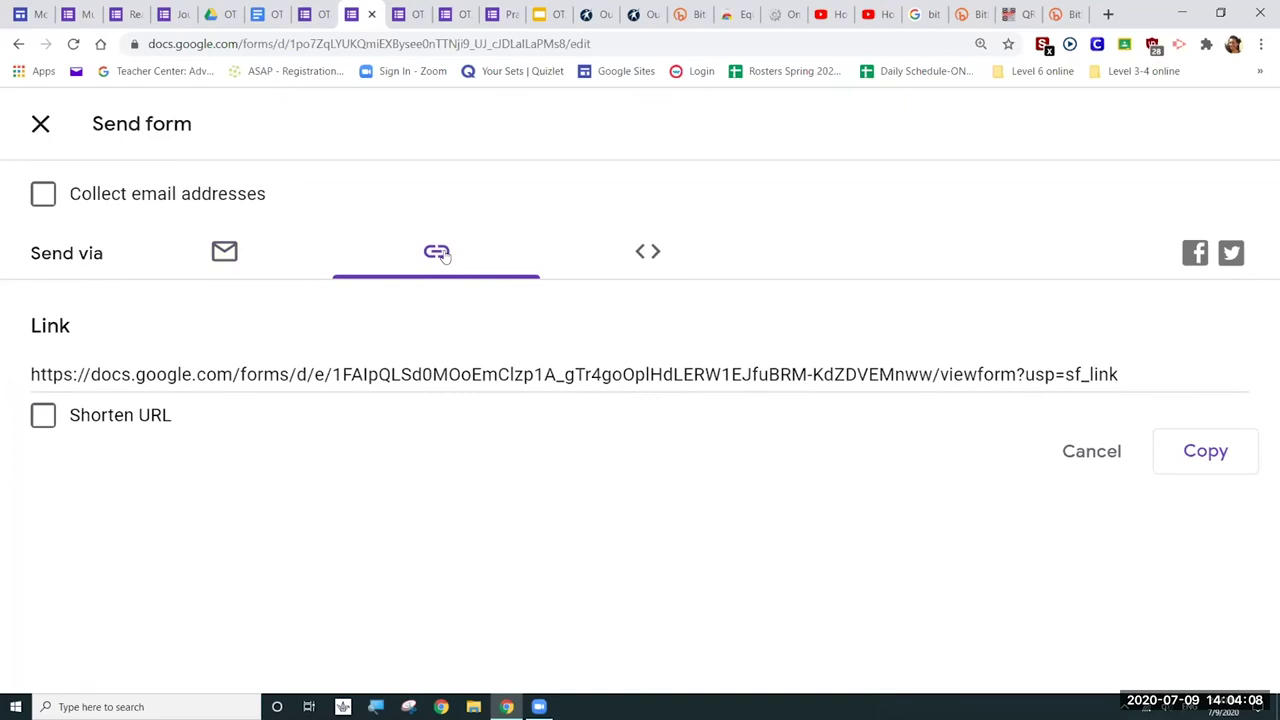
left_click(1224, 455)
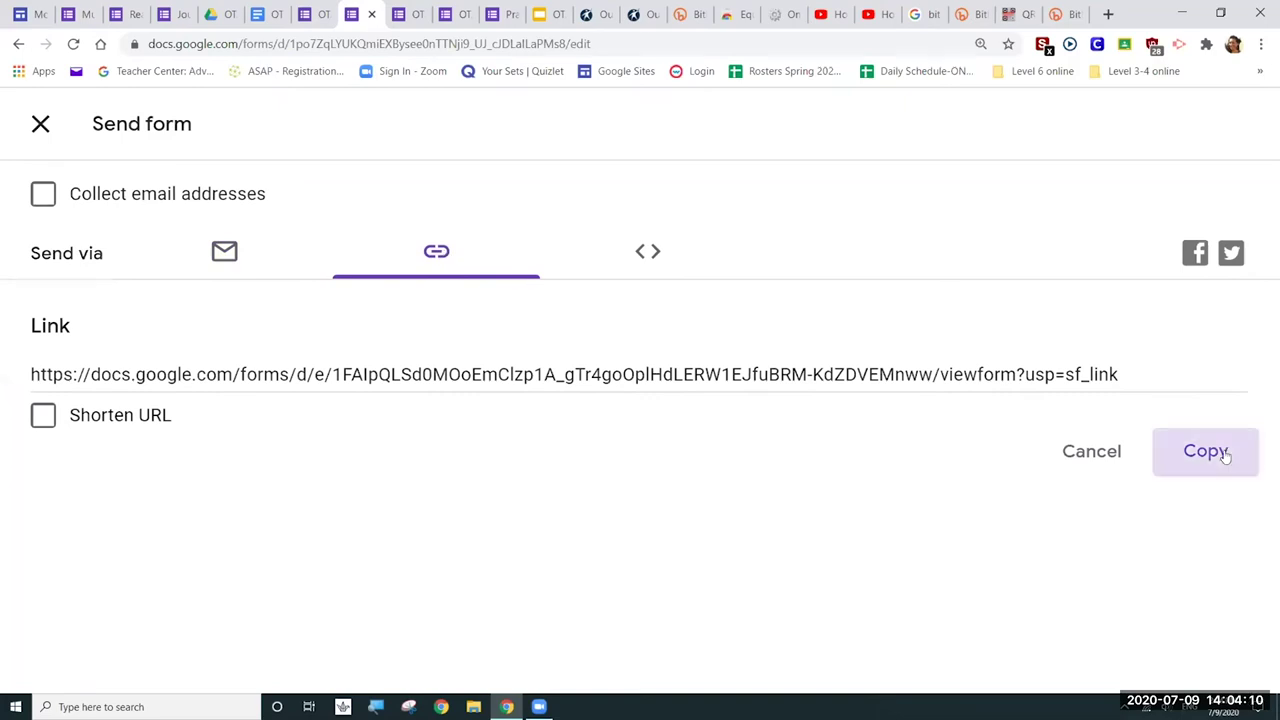
- Return to the Part 2 of 3 handout and remove the link from the word HERE
left_click(267, 14)
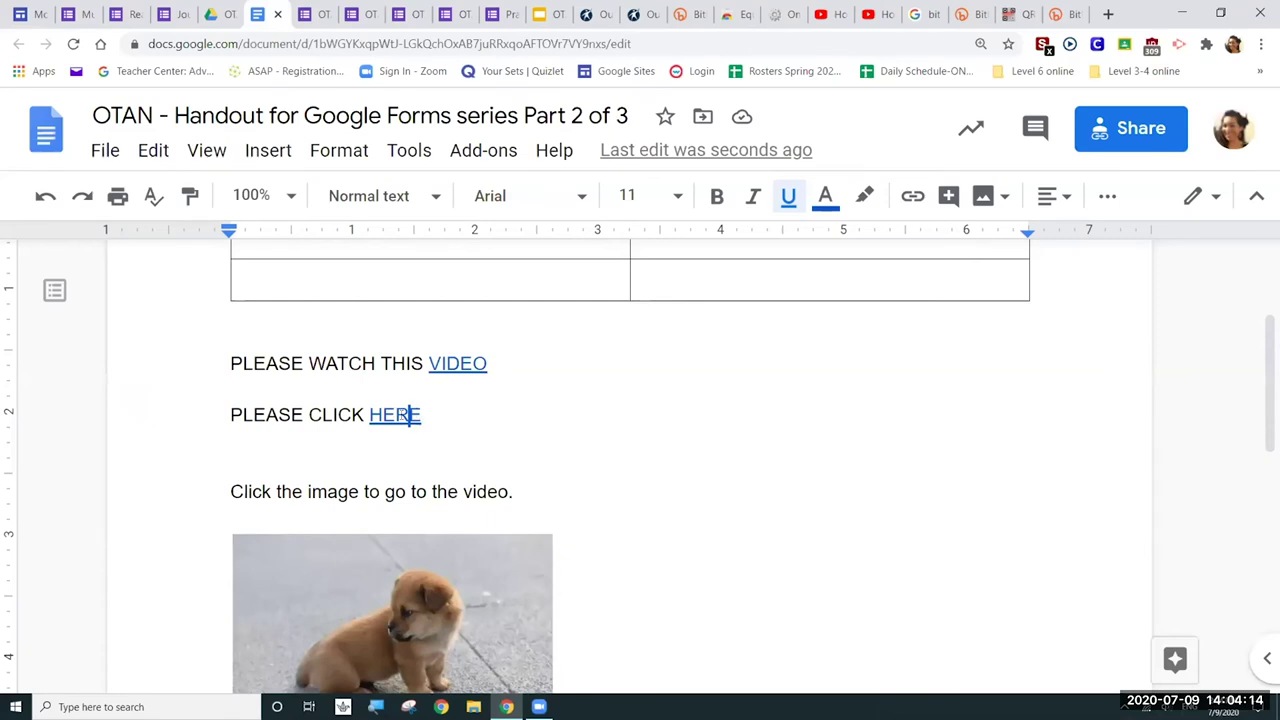
left_click(397, 414)
left_click(755, 456)
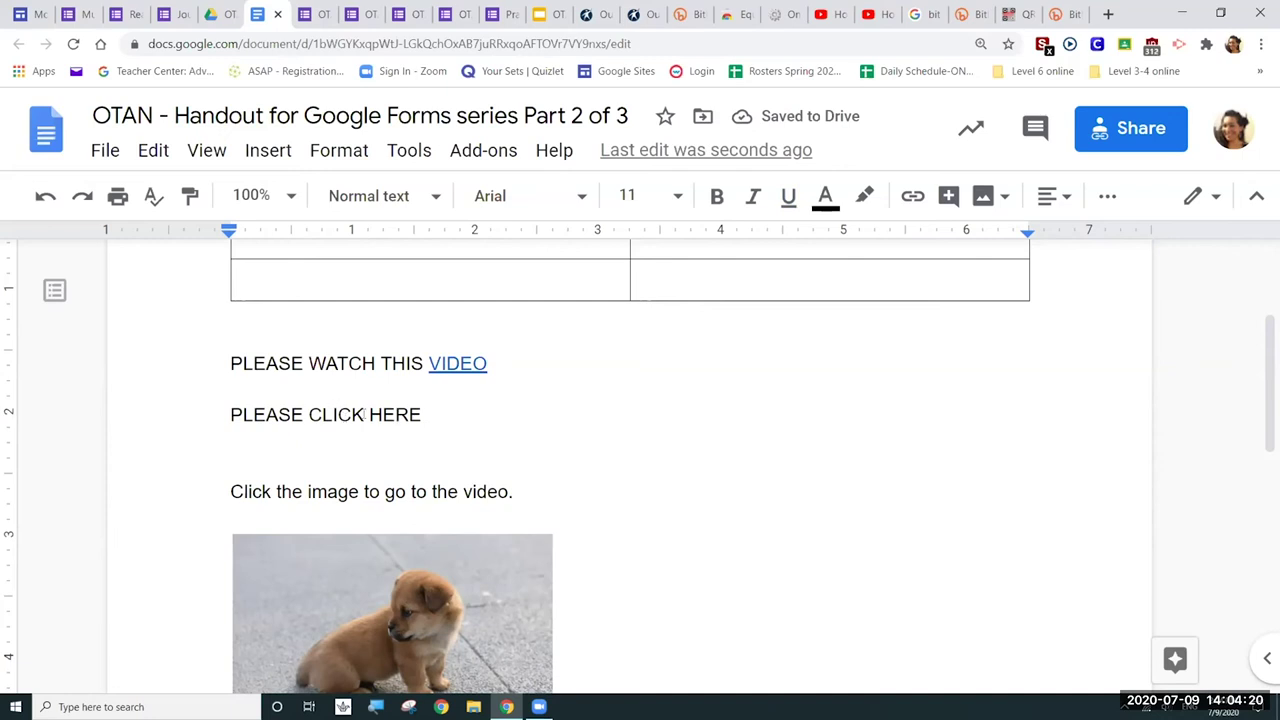
- Hyperlink the word HERE in the PLEASE CLICK line to the copied quiz form link
double_click(396, 414)
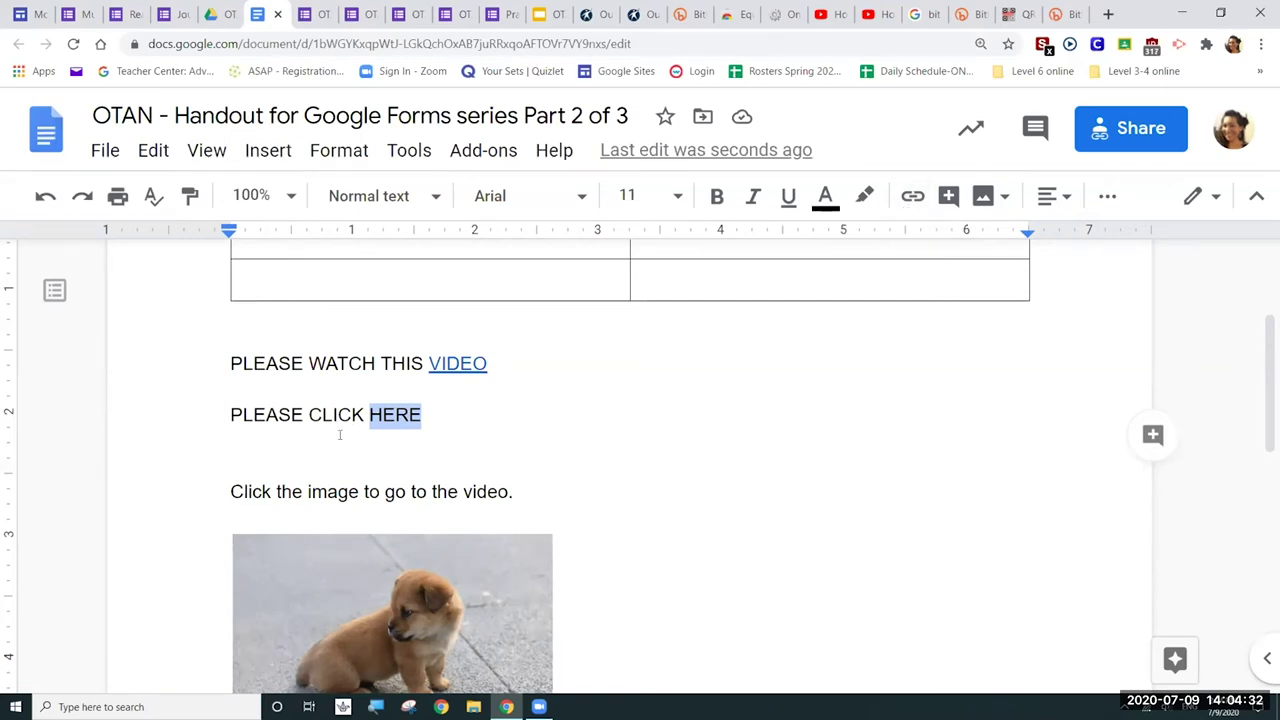
right_click(380, 417)
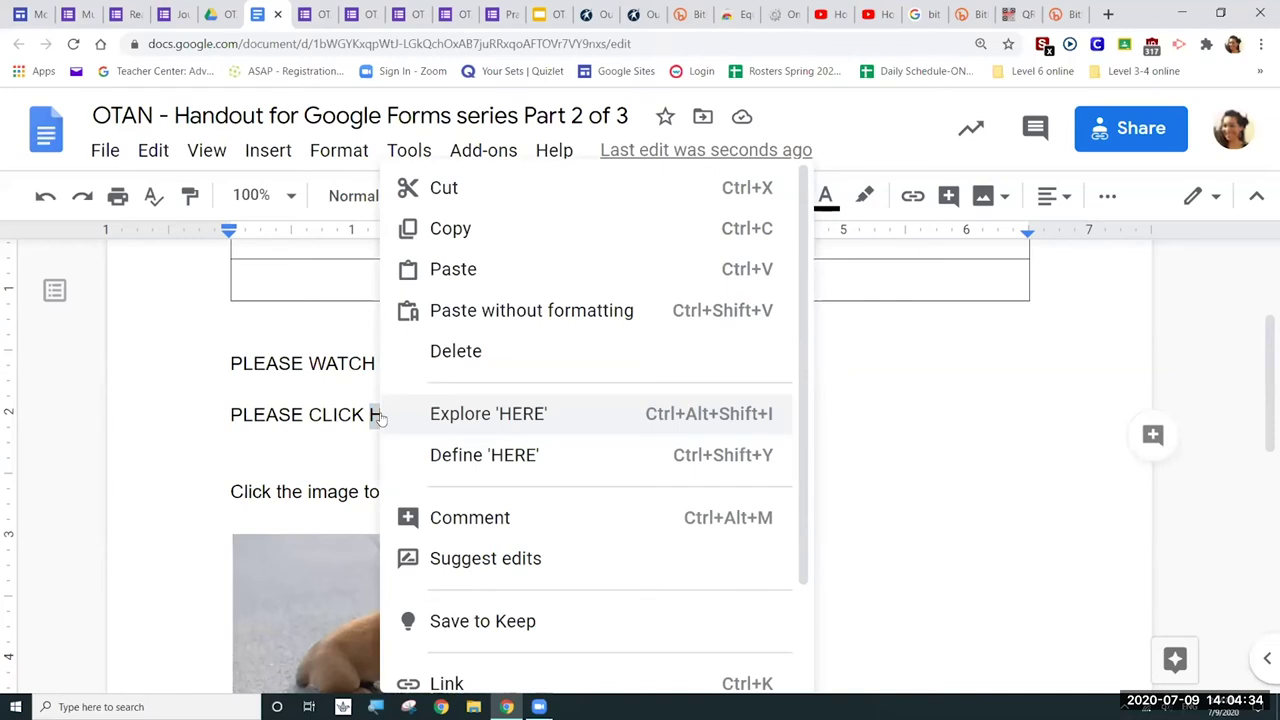
left_click(420, 686)
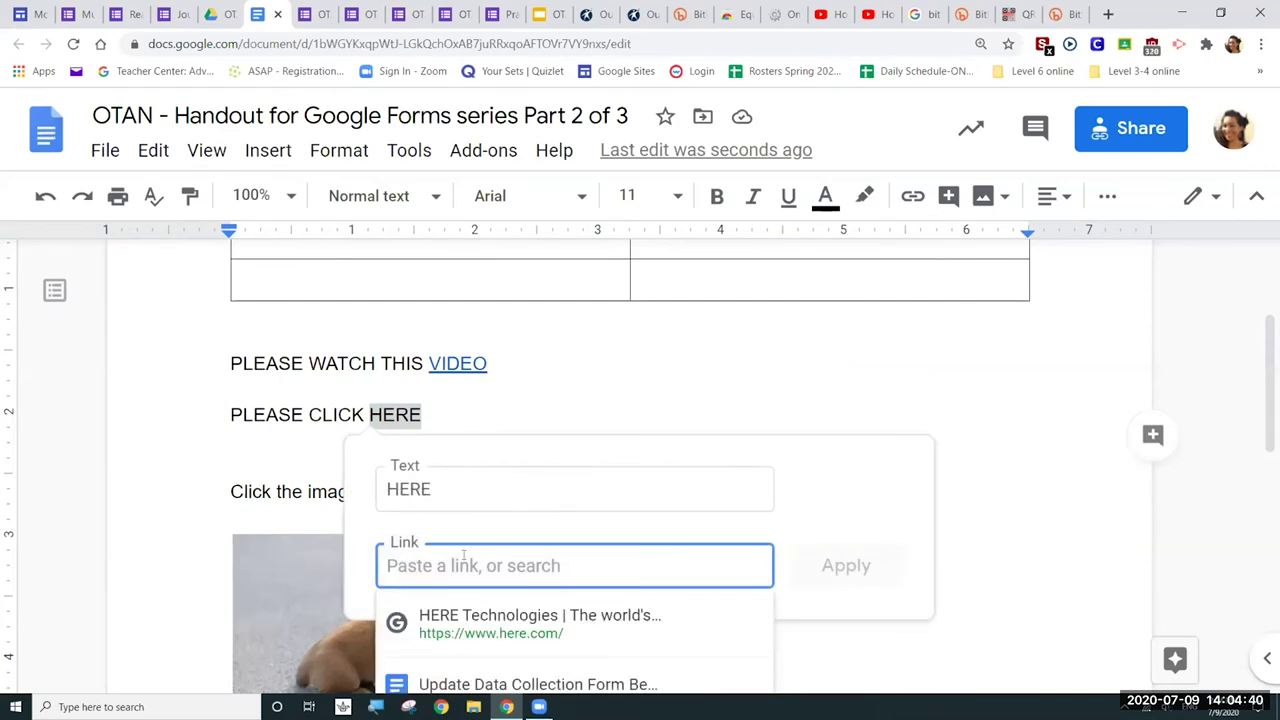
key("ctrl+v")
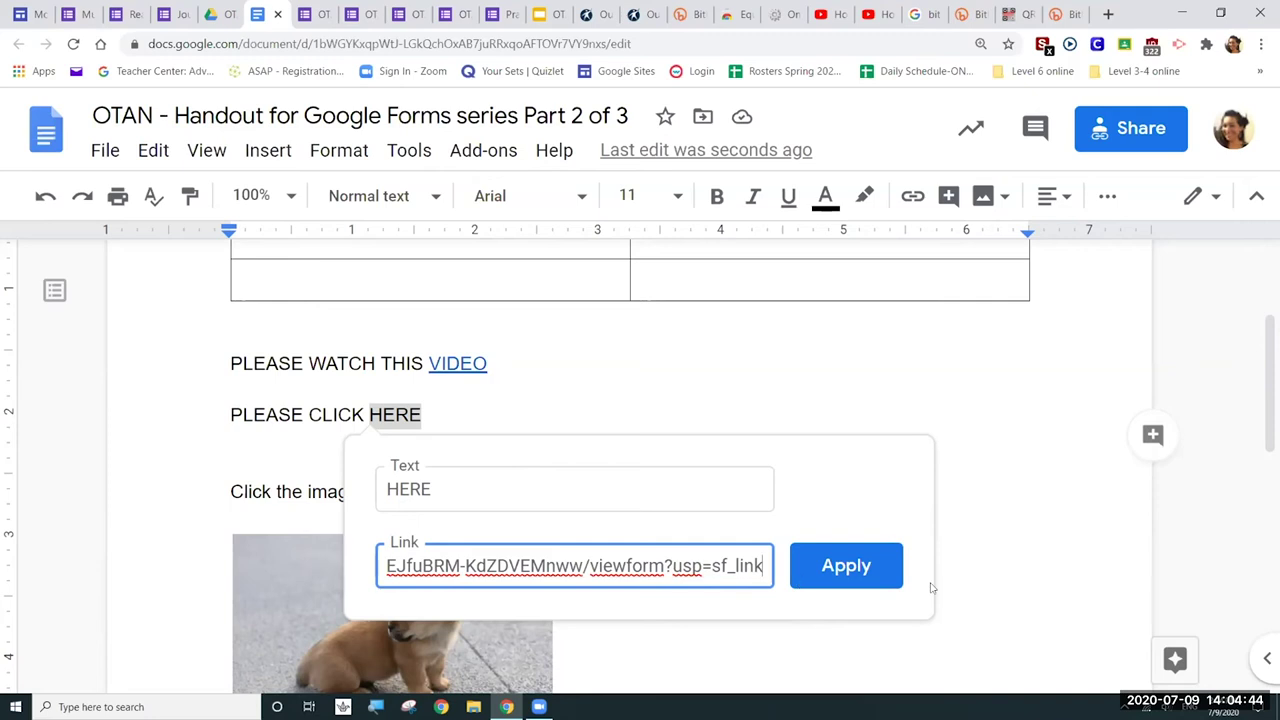
left_click(846, 566)
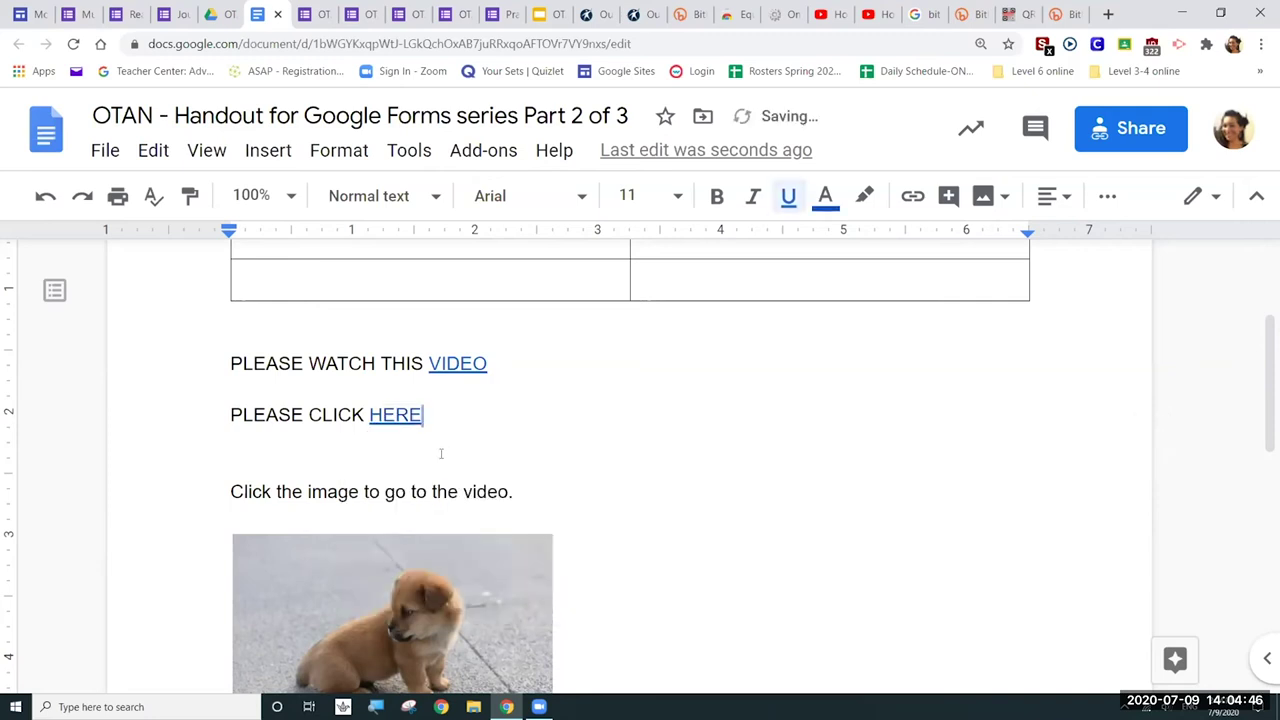
- Test the HERE link by opening the quiz form, and return to the handout
left_click(396, 416)
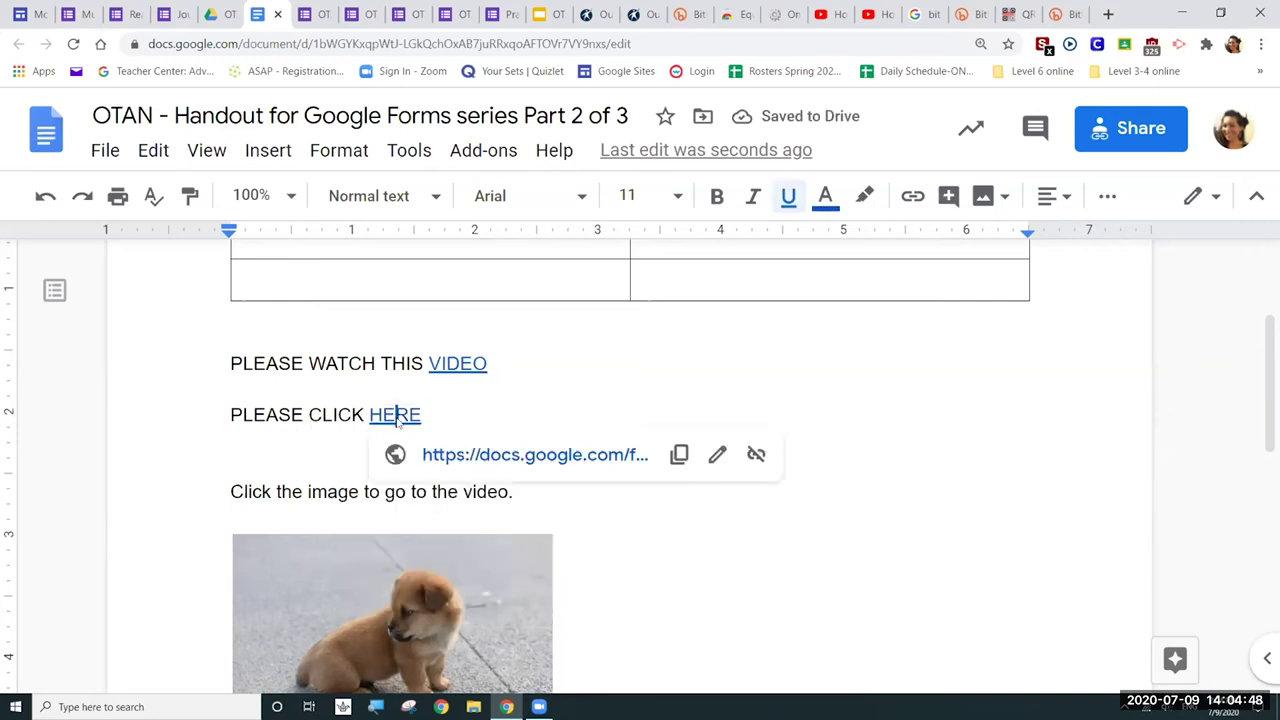
left_click(492, 456)
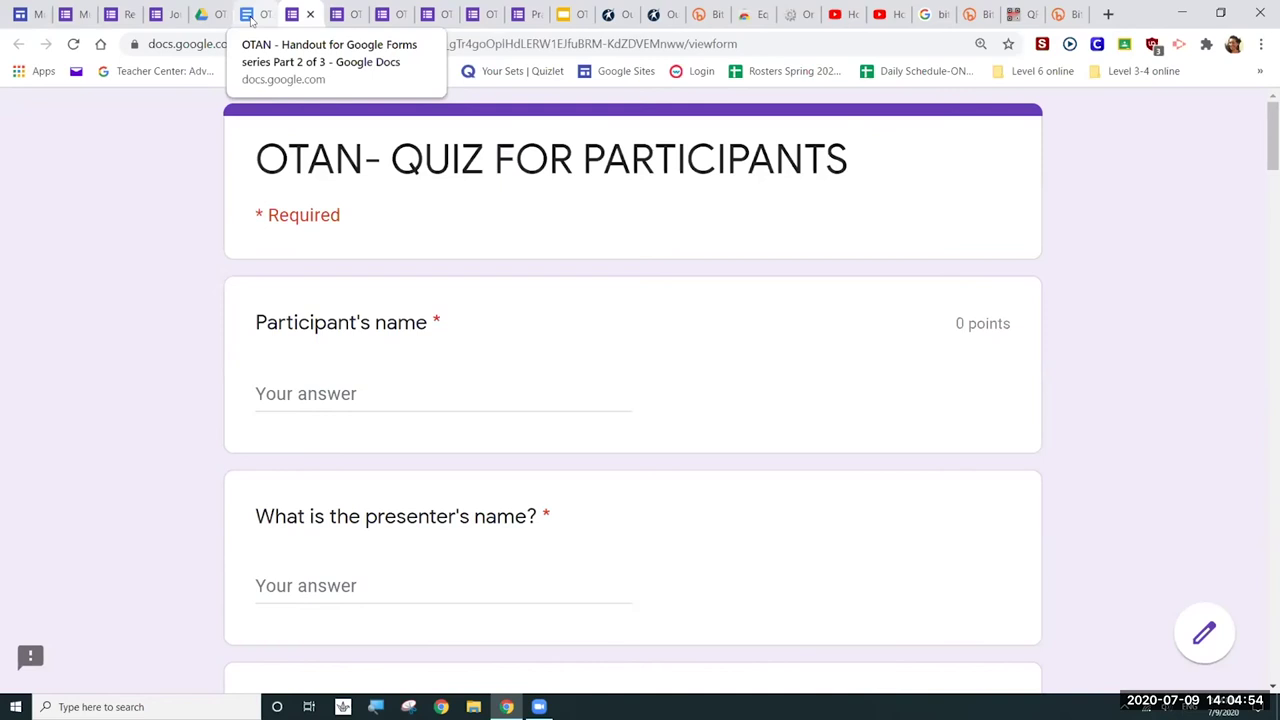
left_click(252, 15)
- Remove the link from HERE and relink the word to the copied quiz form link with its final letter k deleted
left_click(395, 414)
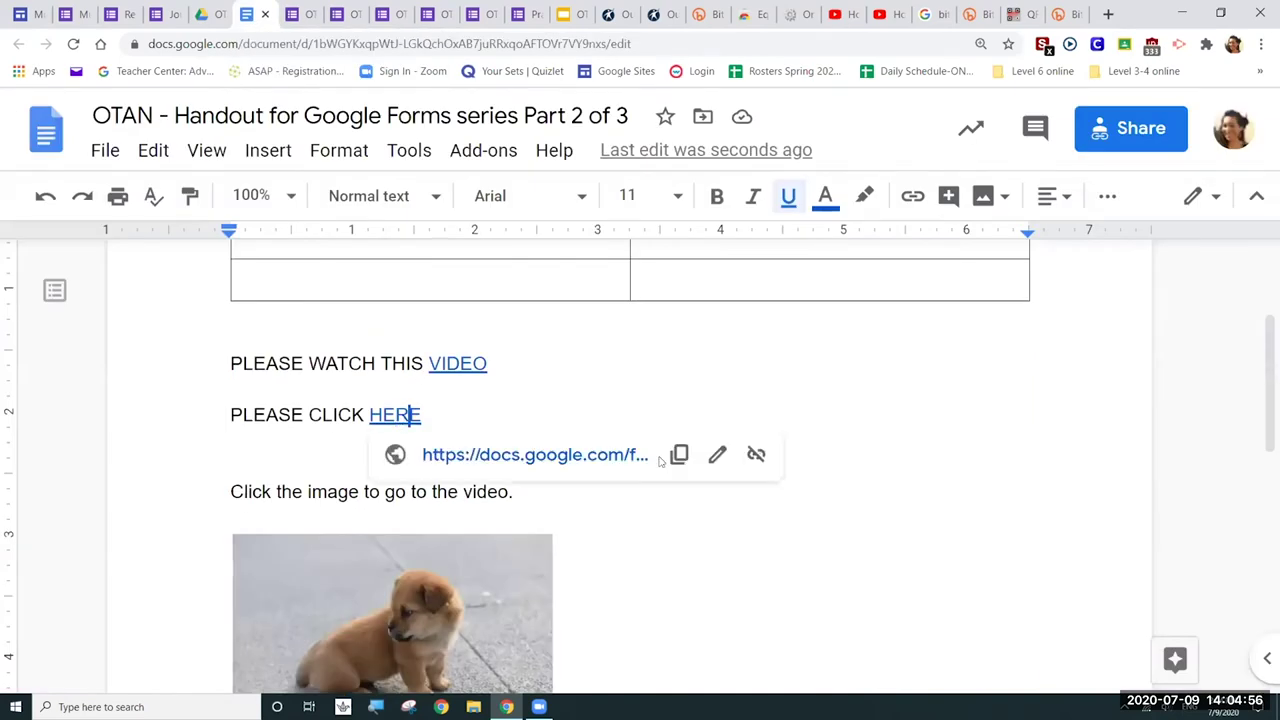
left_click(754, 455)
double_click(397, 414)
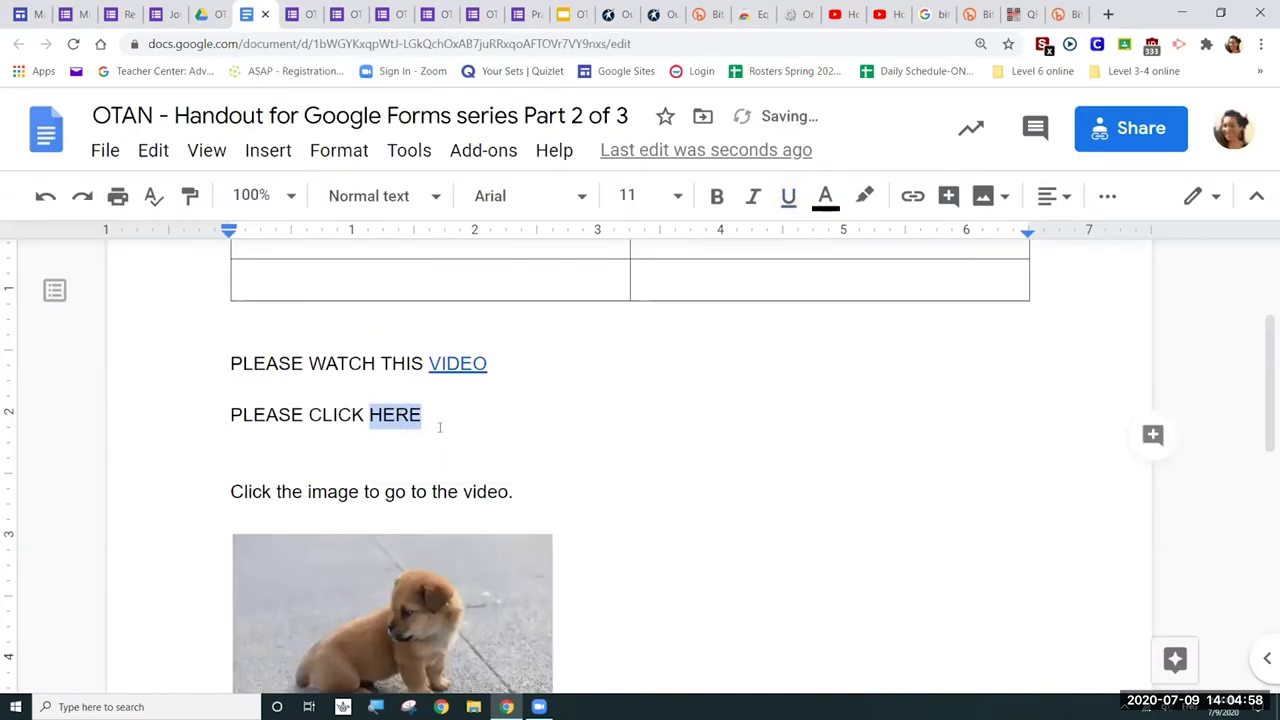
key("ctrl+k")
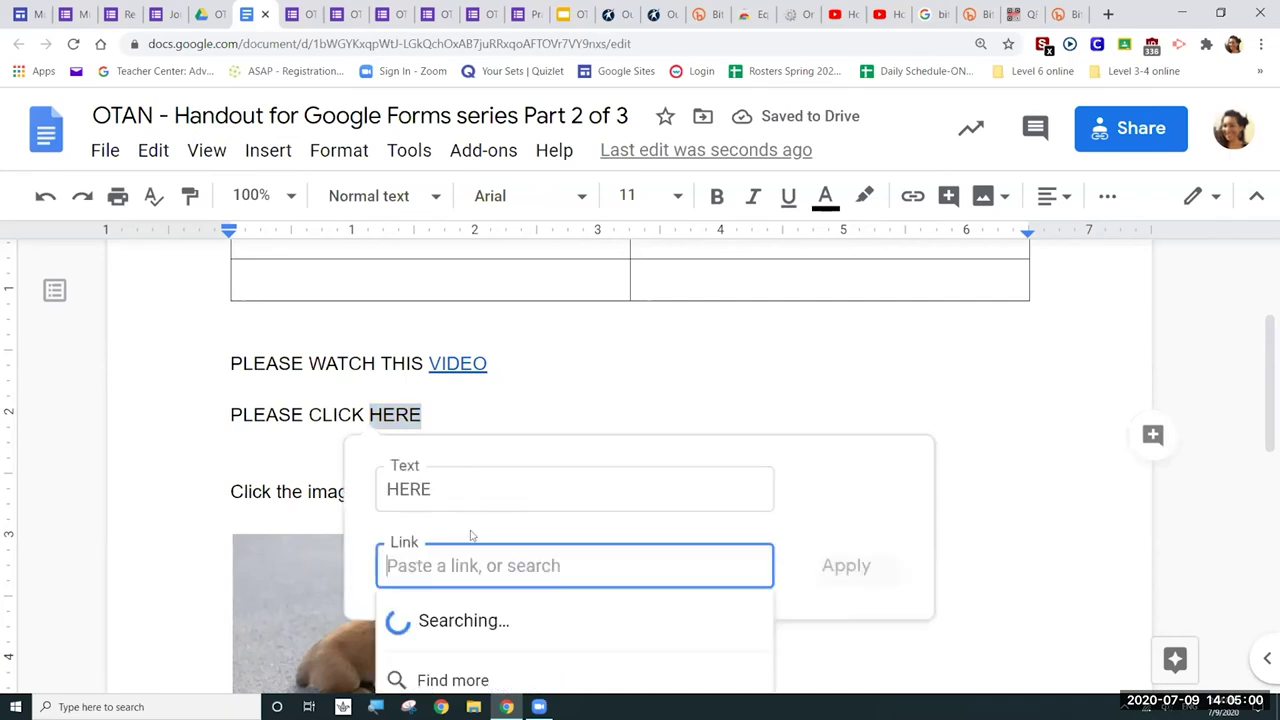
key("ctrl+v")
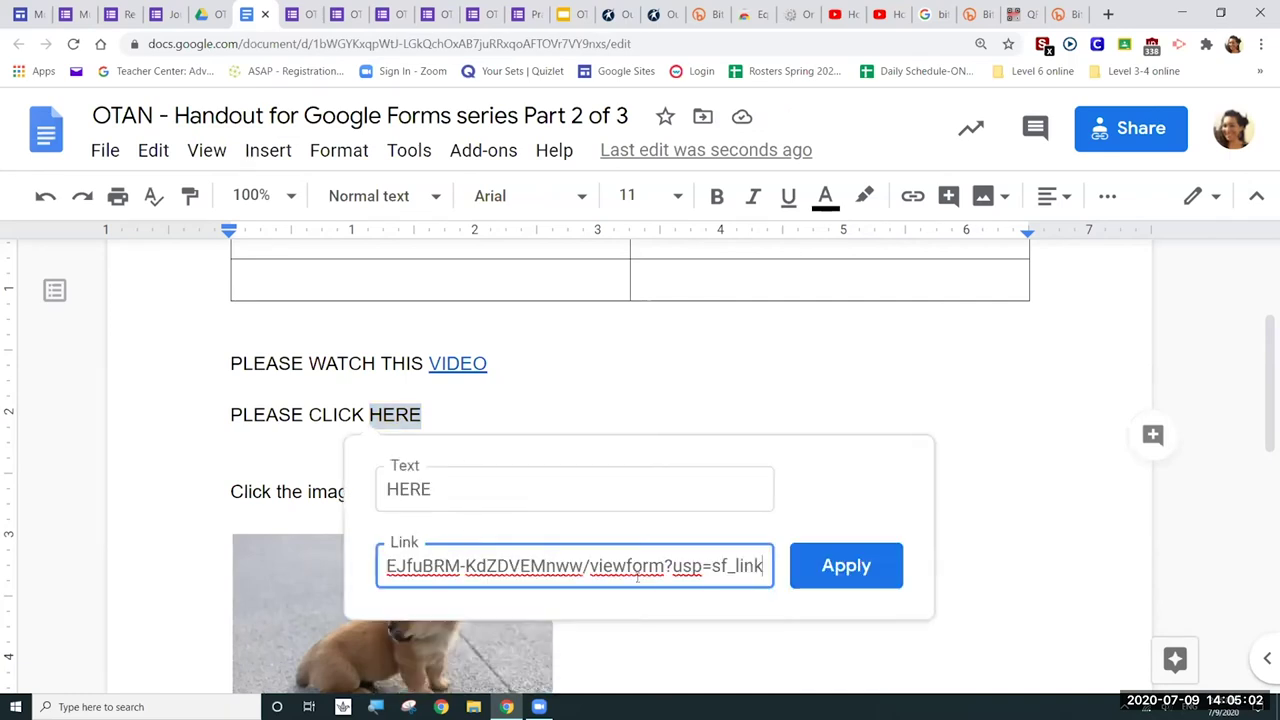
left_click_drag(460, 566, 766, 566)
left_click(767, 567)
key("BackSpace")
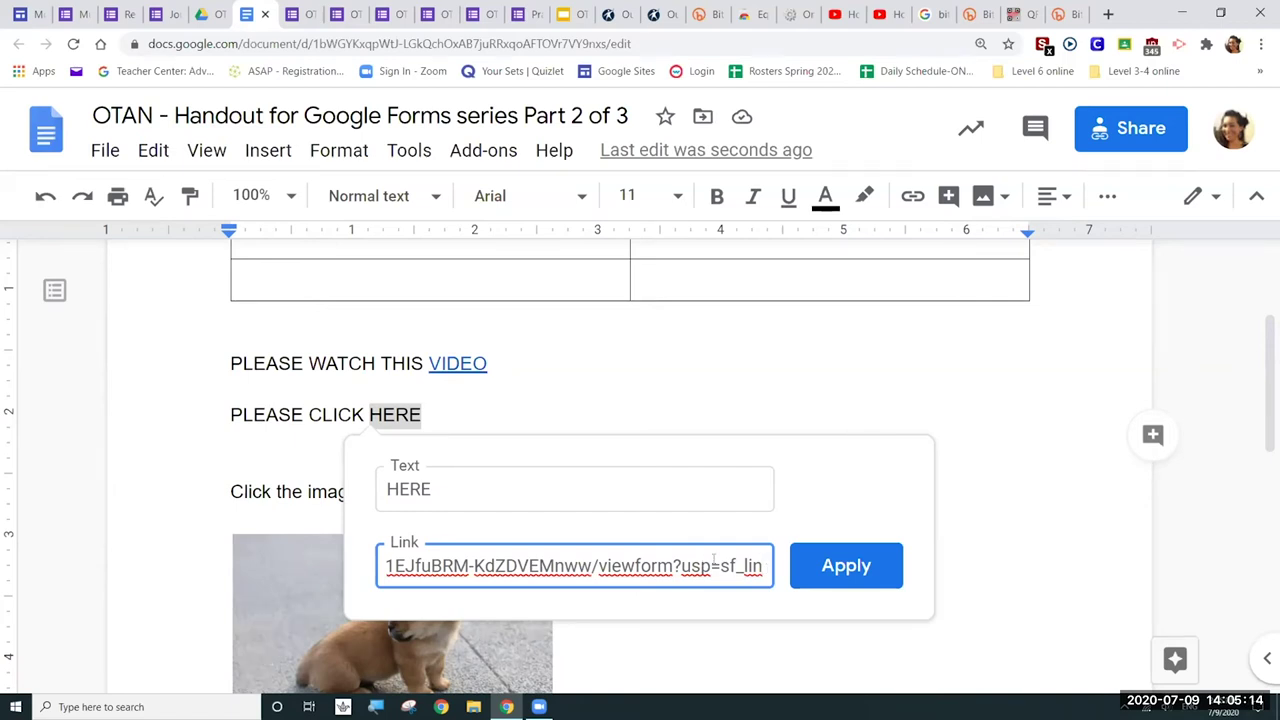
left_click(846, 566)
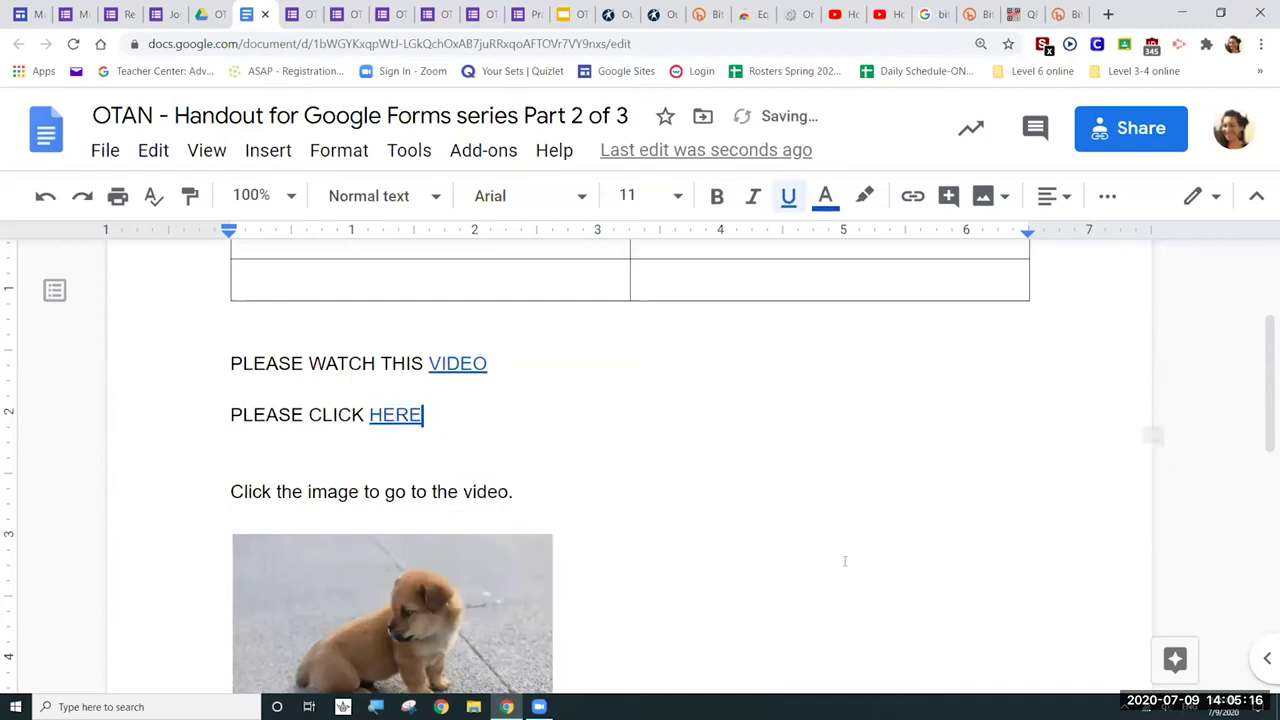
- Test the HERE link with the shortened address ending in sf_lin, and return to the handout
left_click(420, 448)
left_click(395, 414)
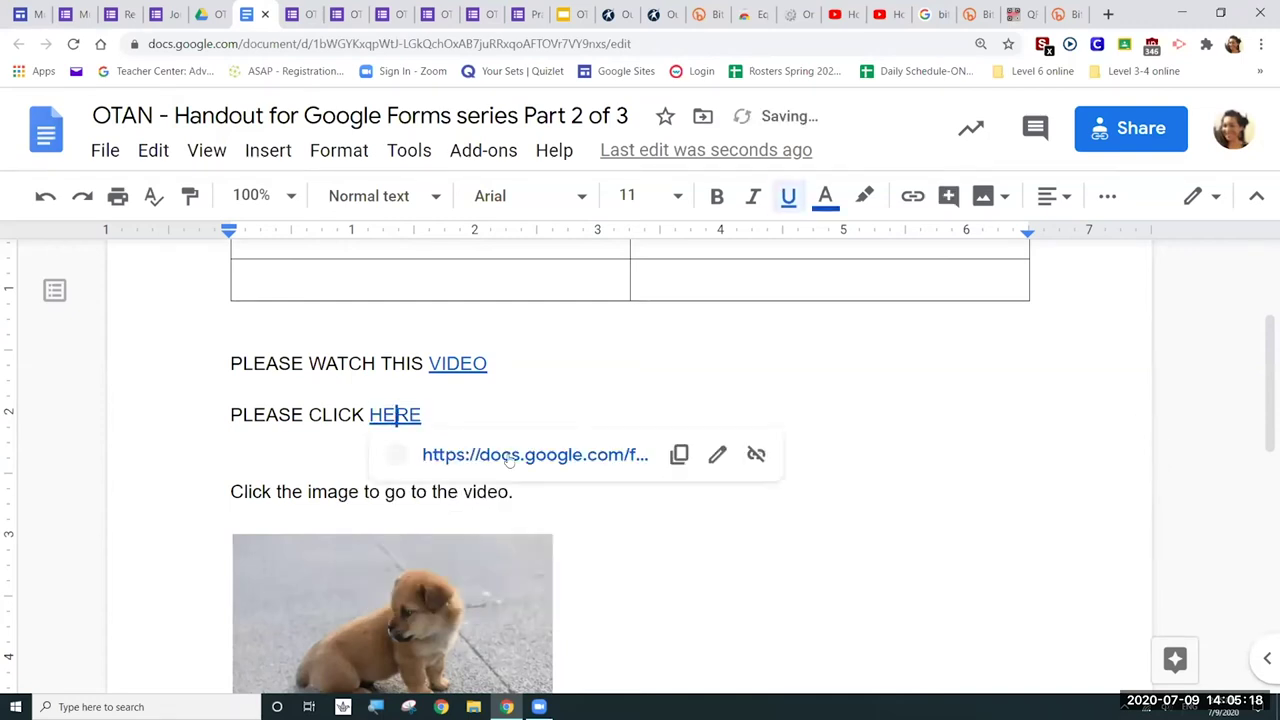
left_click(500, 454)
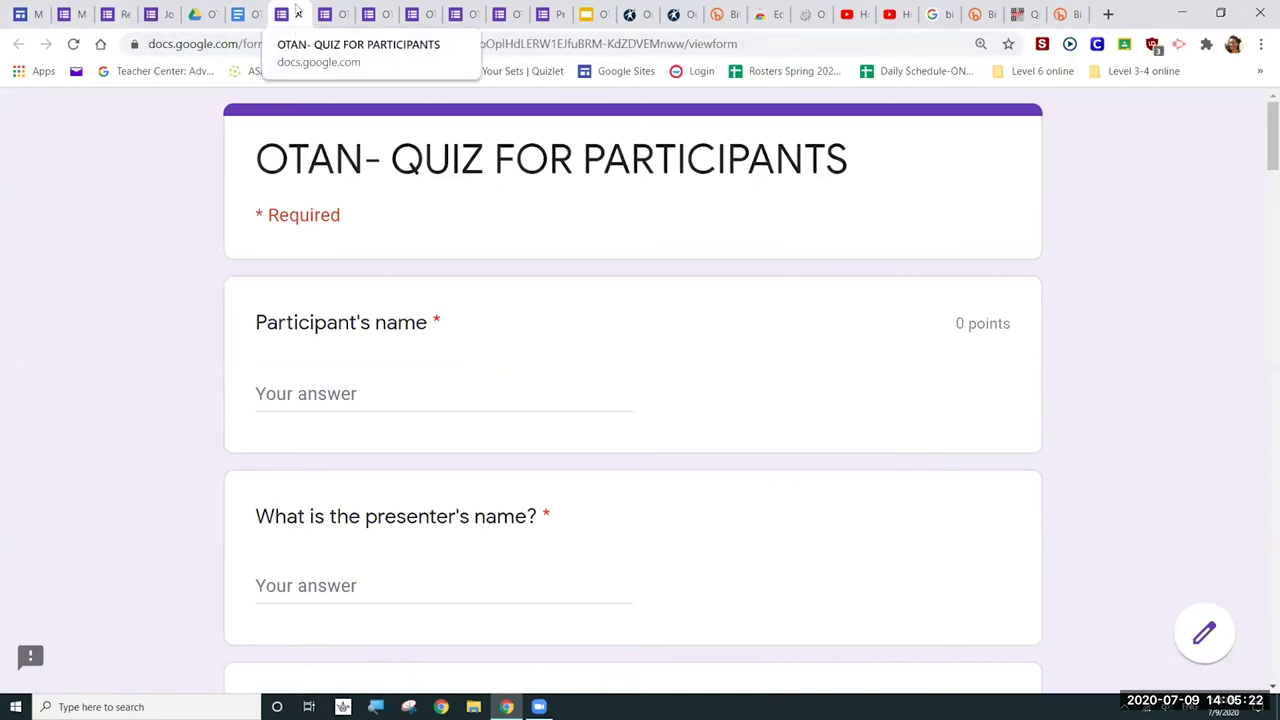
left_click(238, 15)
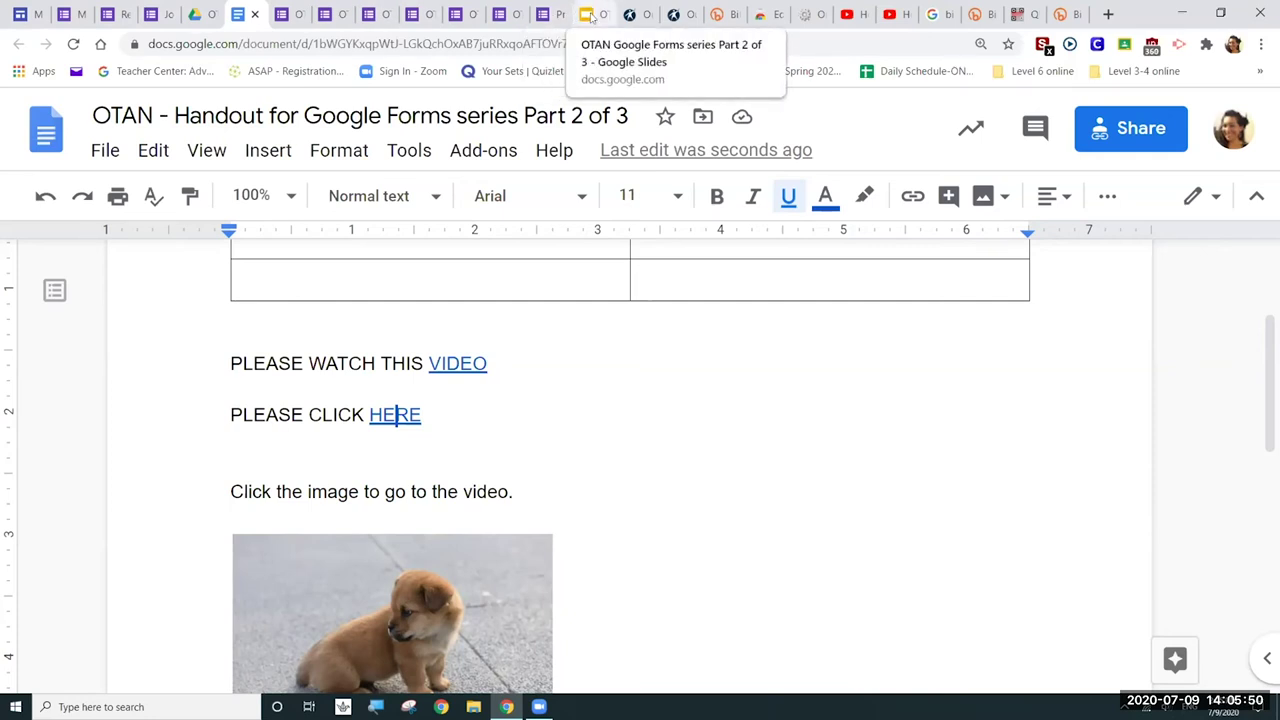
- Switch to Bitly's list of all links, and open Bitly again in a new tab through a Google search for "bit ly"
left_click(716, 16)
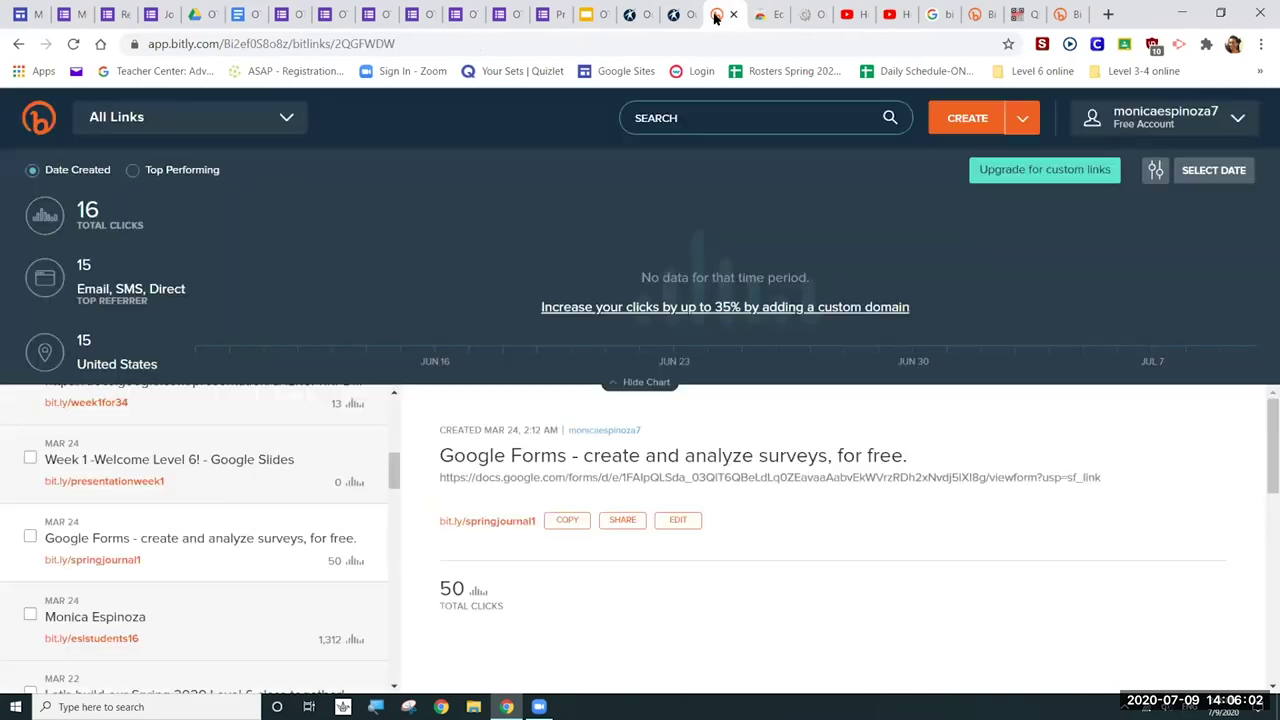
left_click(39, 120)
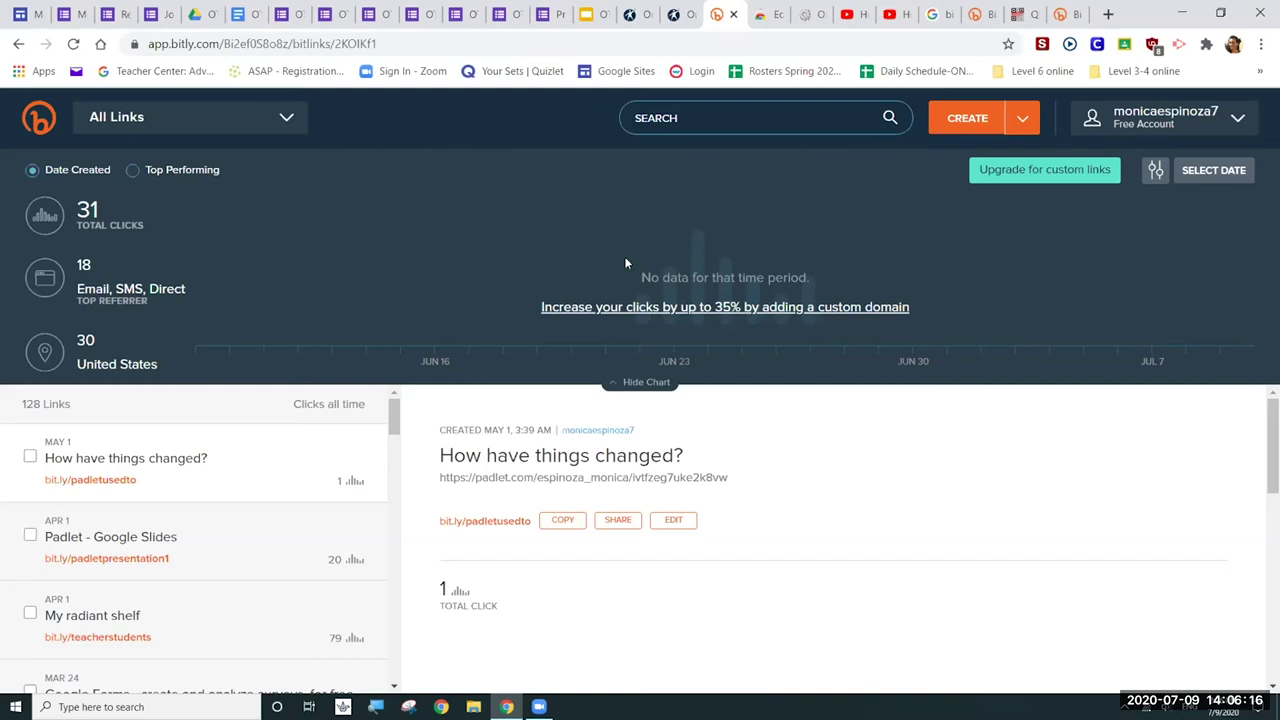
left_click(1108, 14)
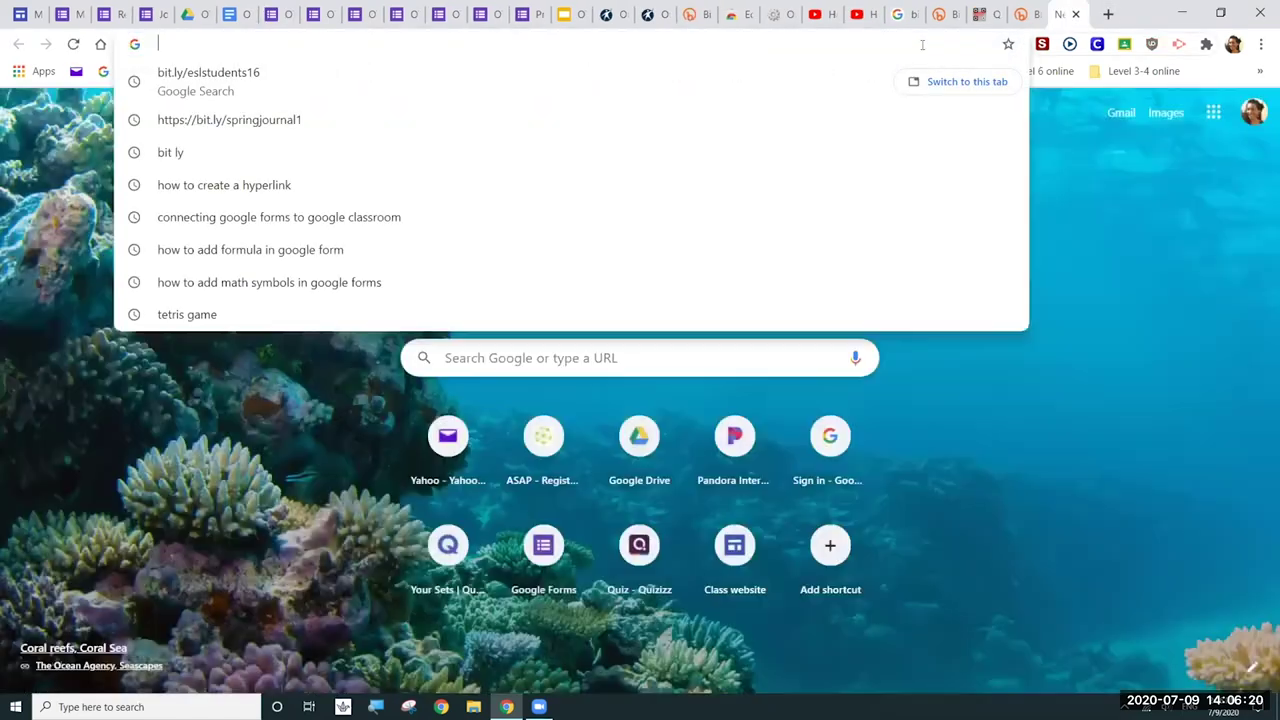
left_click(517, 159)
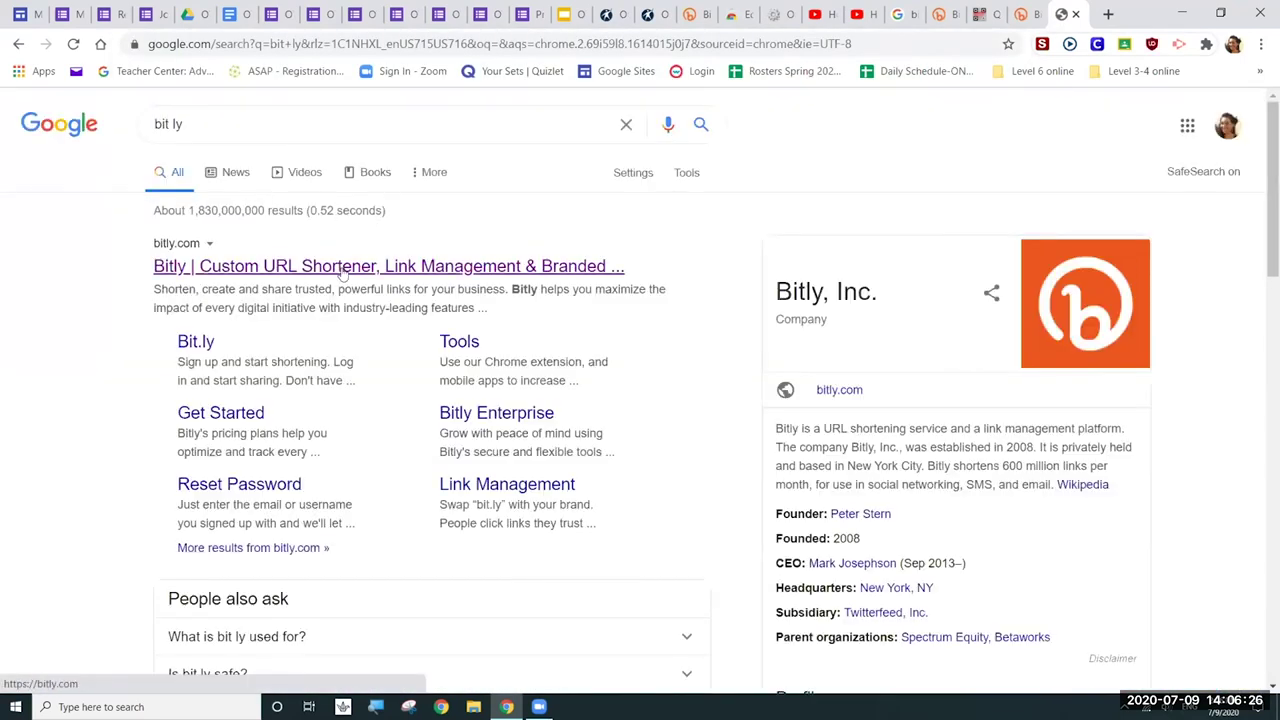
left_click(386, 272)
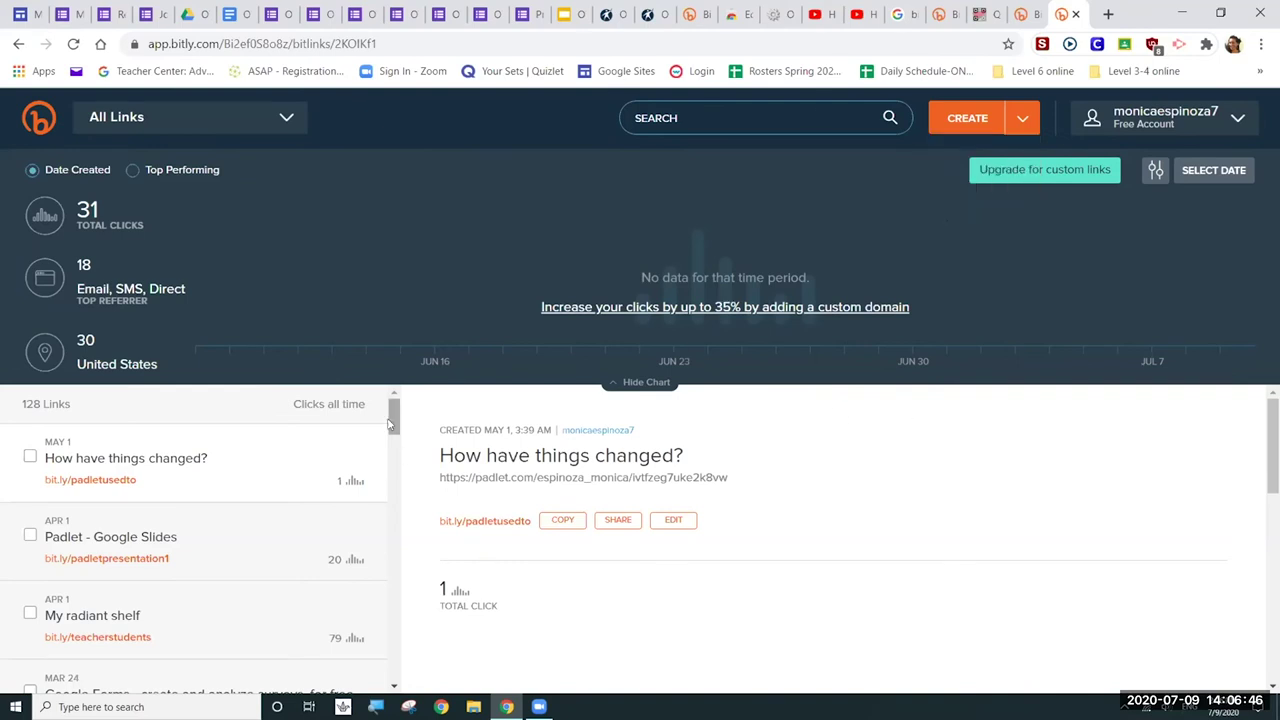
- Look through the list of existing shortened links in Bitly and return to its beginning
scroll(391, 424, "down", 1)
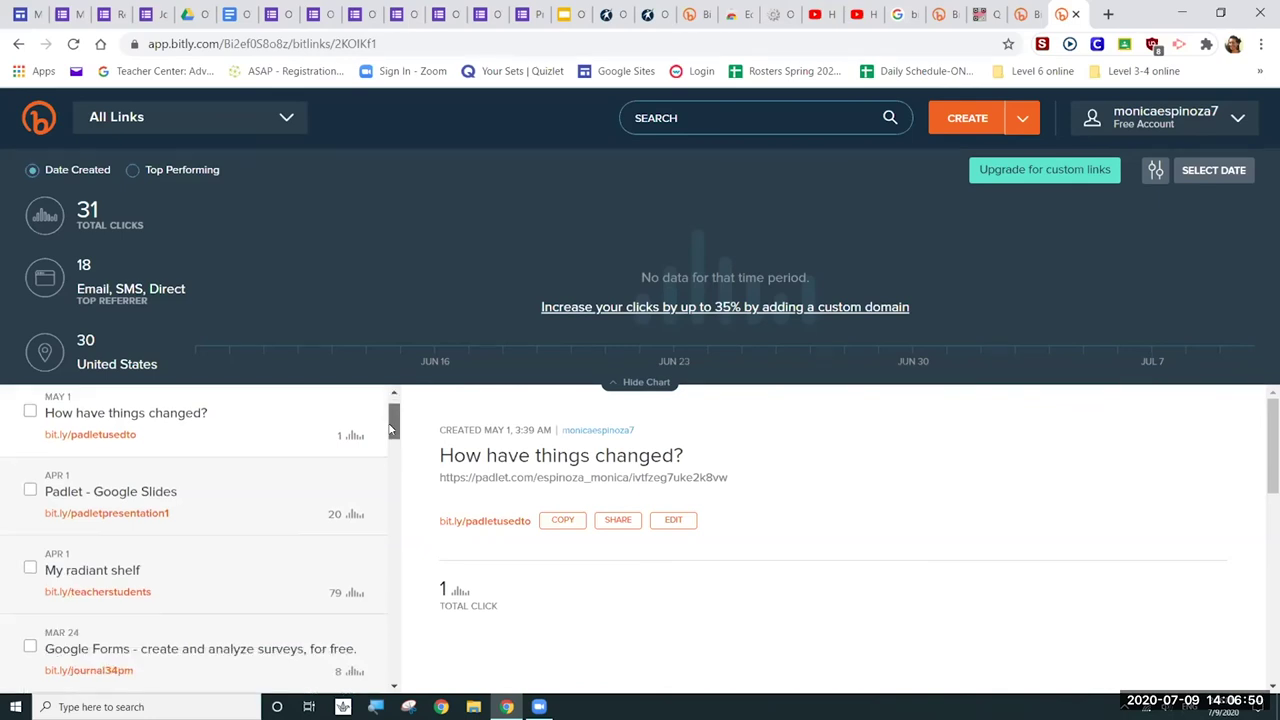
scroll(391, 424, "down", 8)
scroll(405, 560, "down", 10)
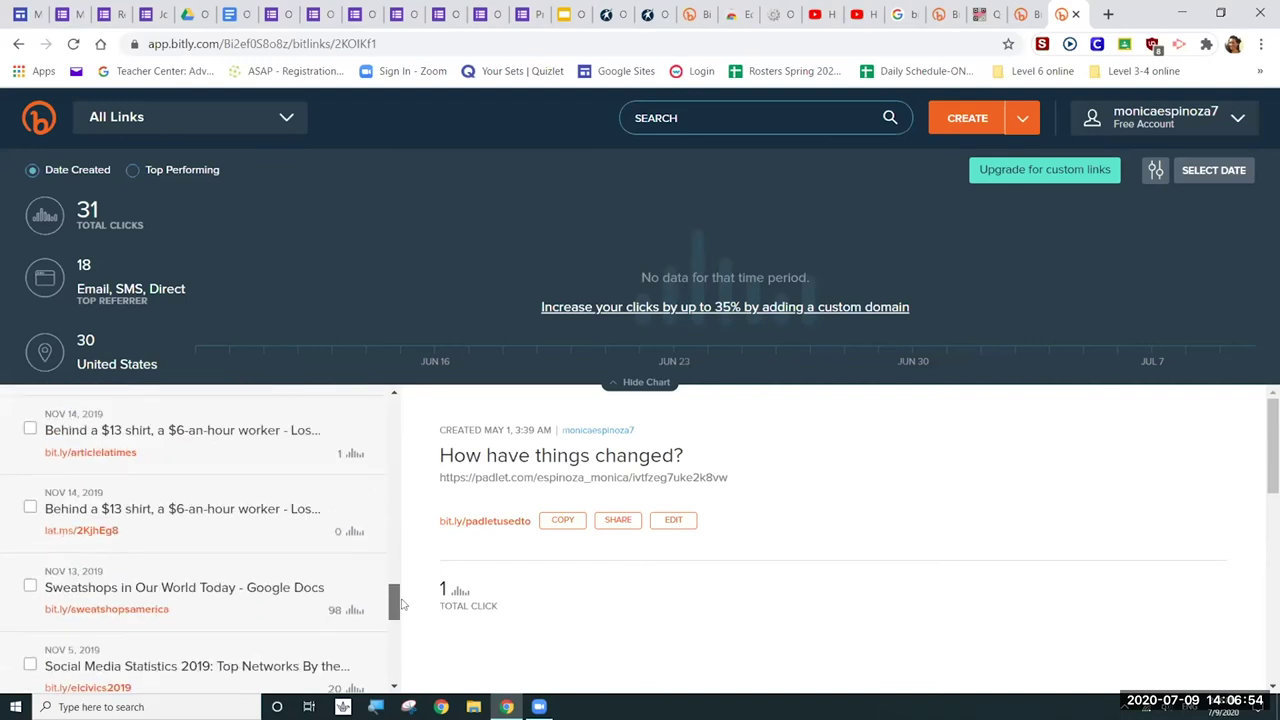
scroll(401, 604, "down", 5)
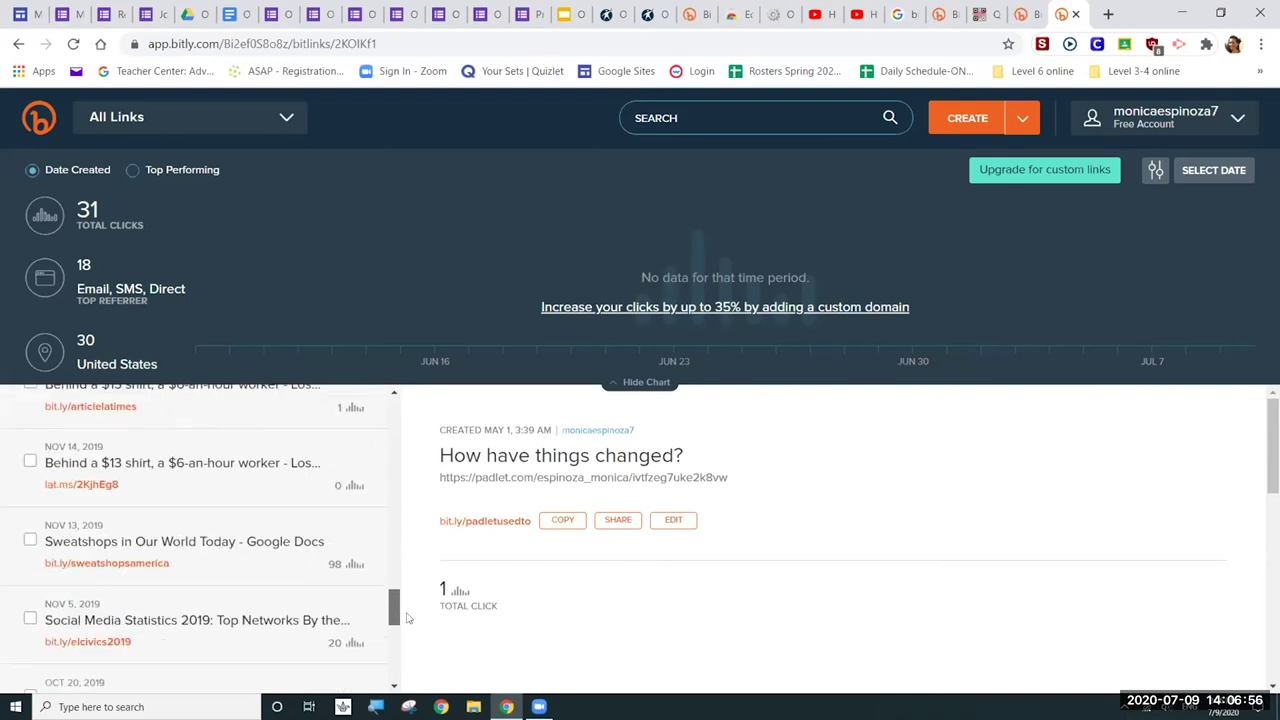
left_click_drag(406, 608, 407, 394)
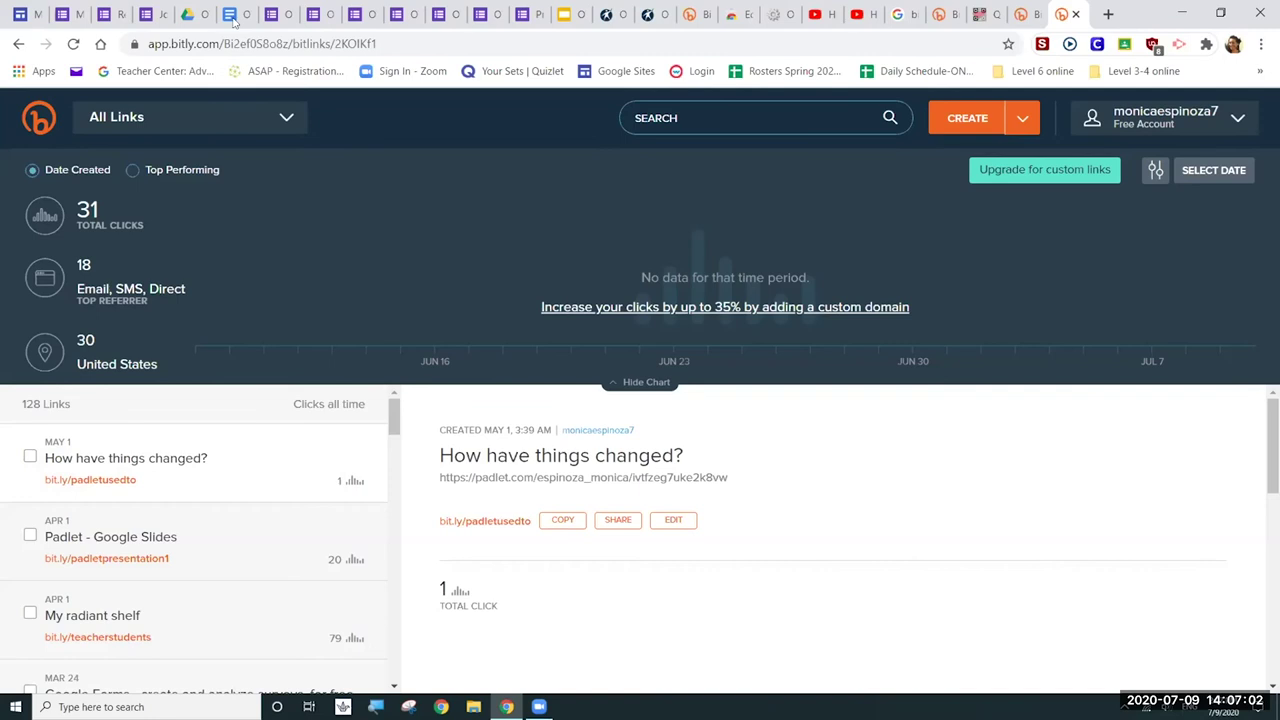
- Switch to the OTAN quiz form, open it for editing, and copy its full share link from the send options
left_click(271, 14)
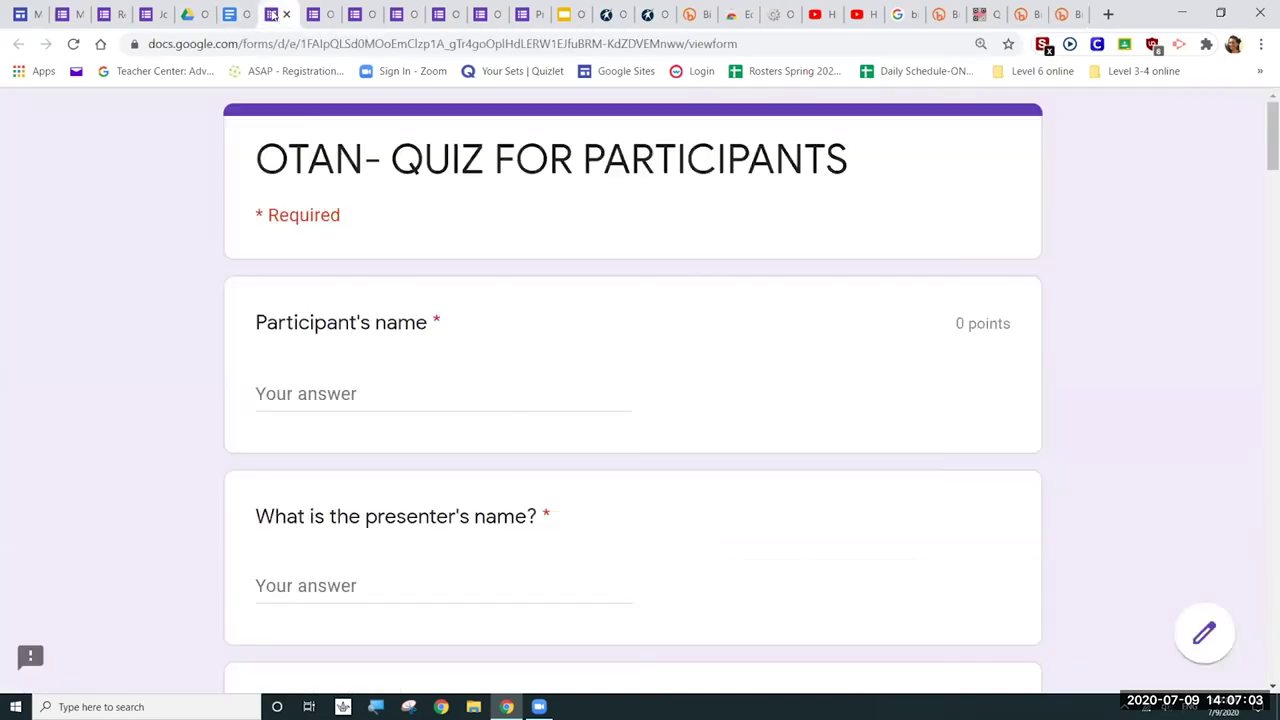
left_click(150, 16)
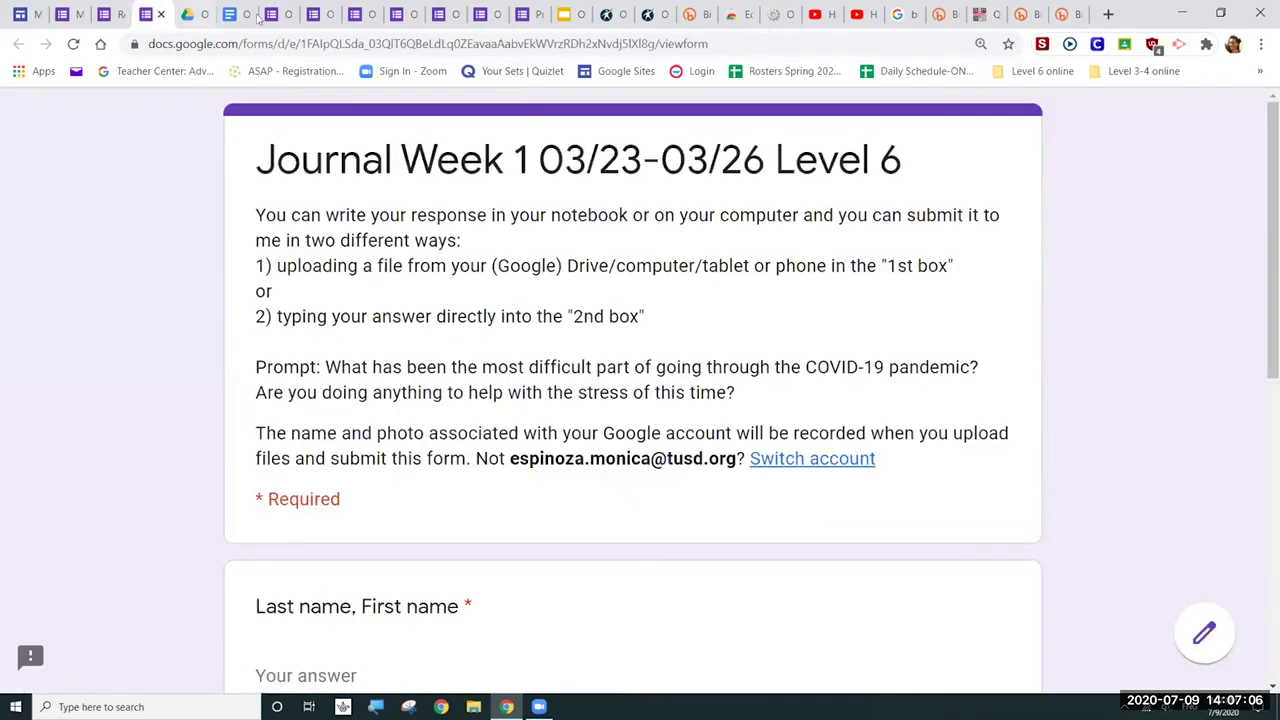
left_click(320, 15)
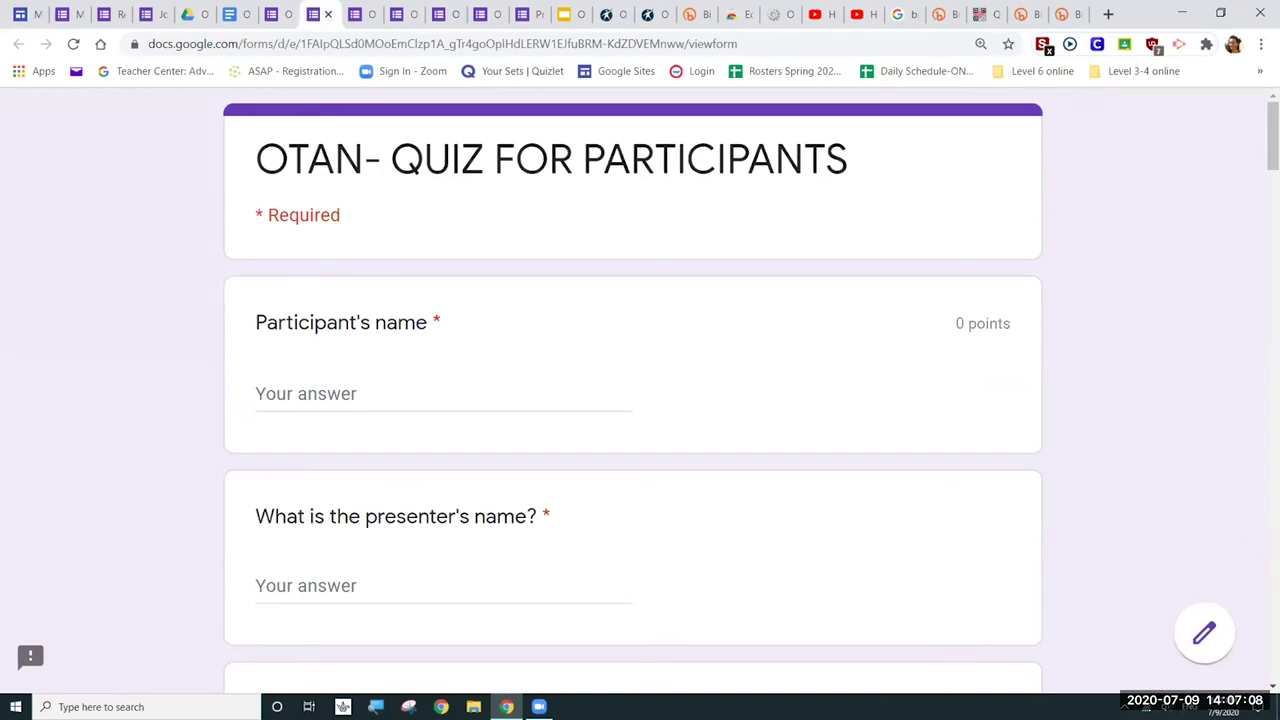
left_click(1204, 633)
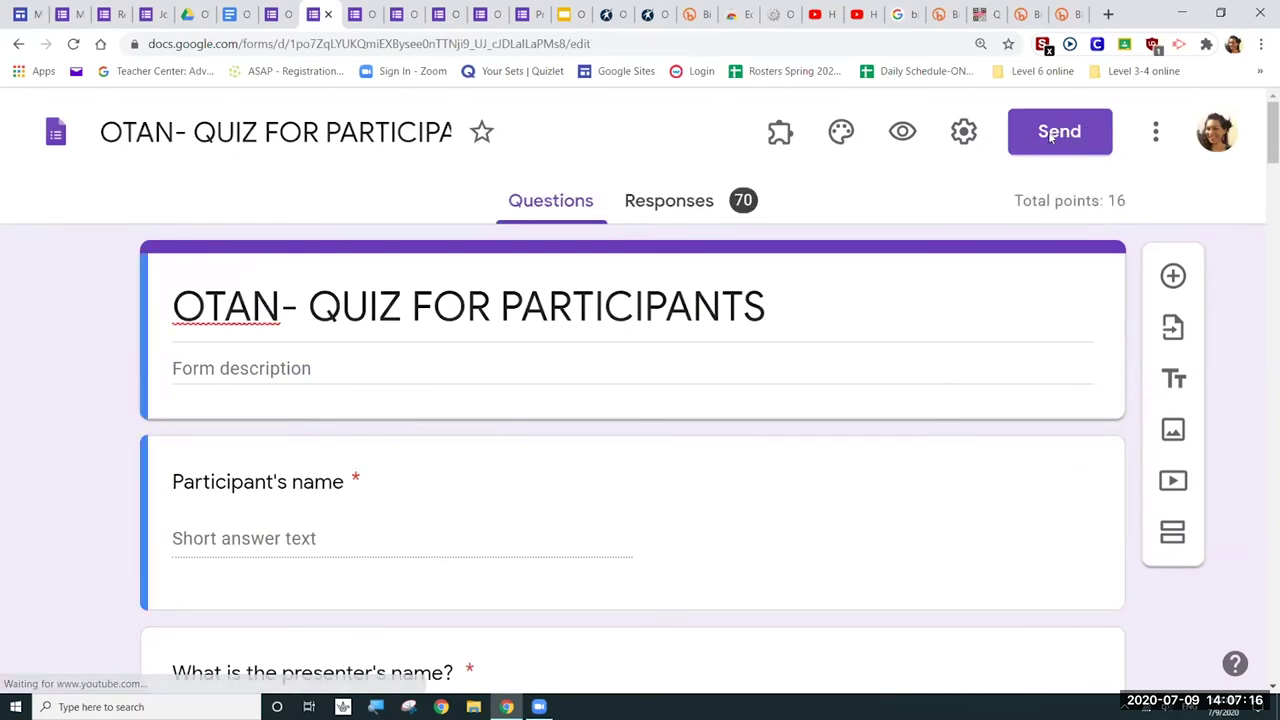
left_click(1045, 138)
left_click(419, 256)
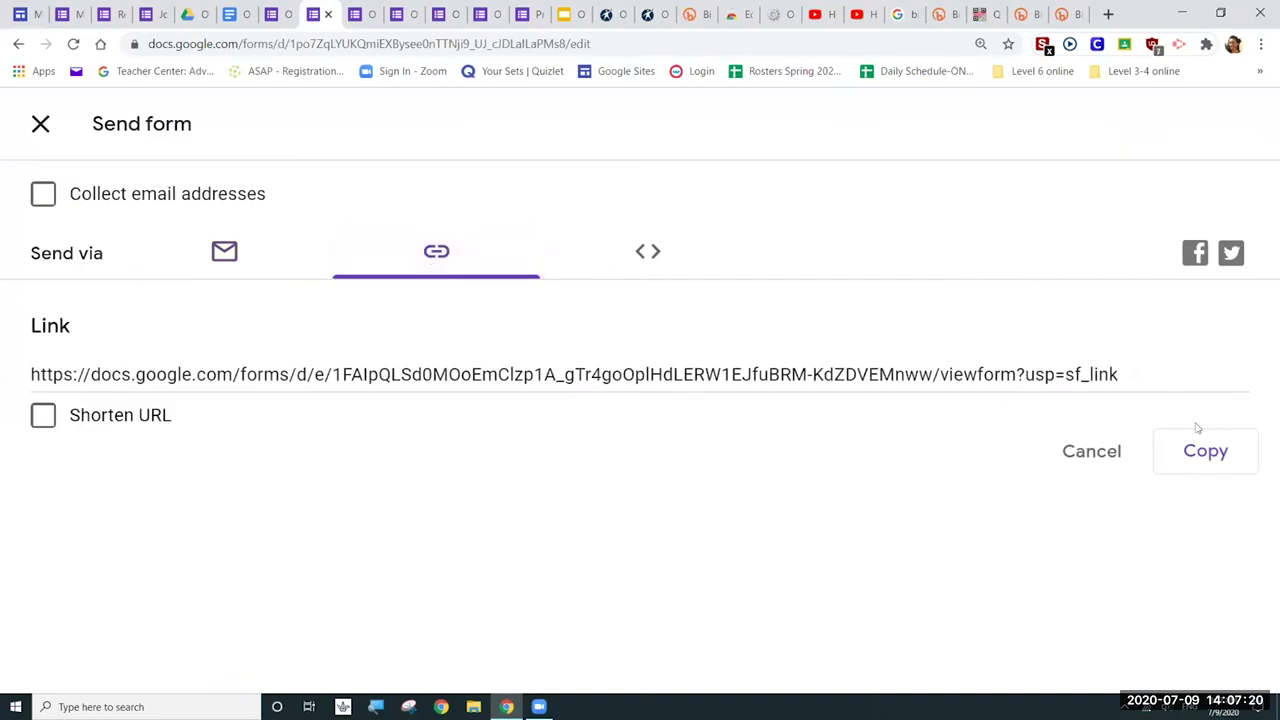
left_click(1190, 455)
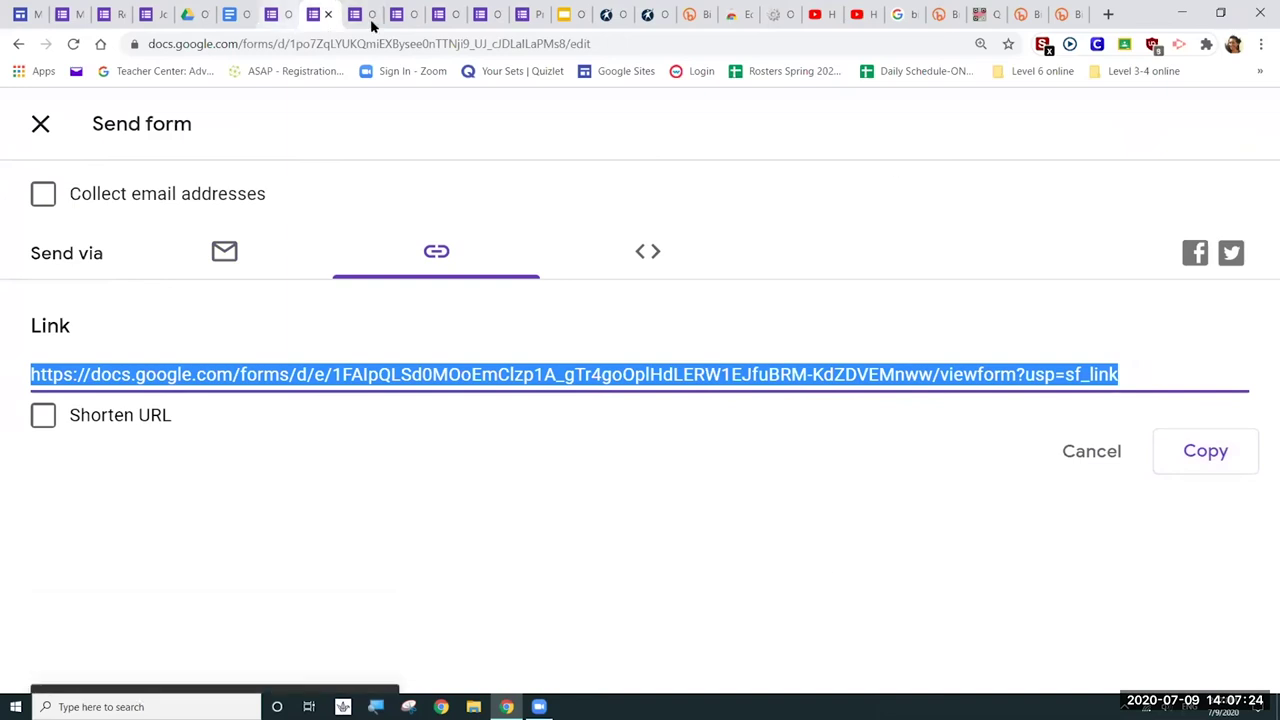
- Close the Bitly error page and create a new Bitly link from the copied quiz form URL
left_click(1022, 14)
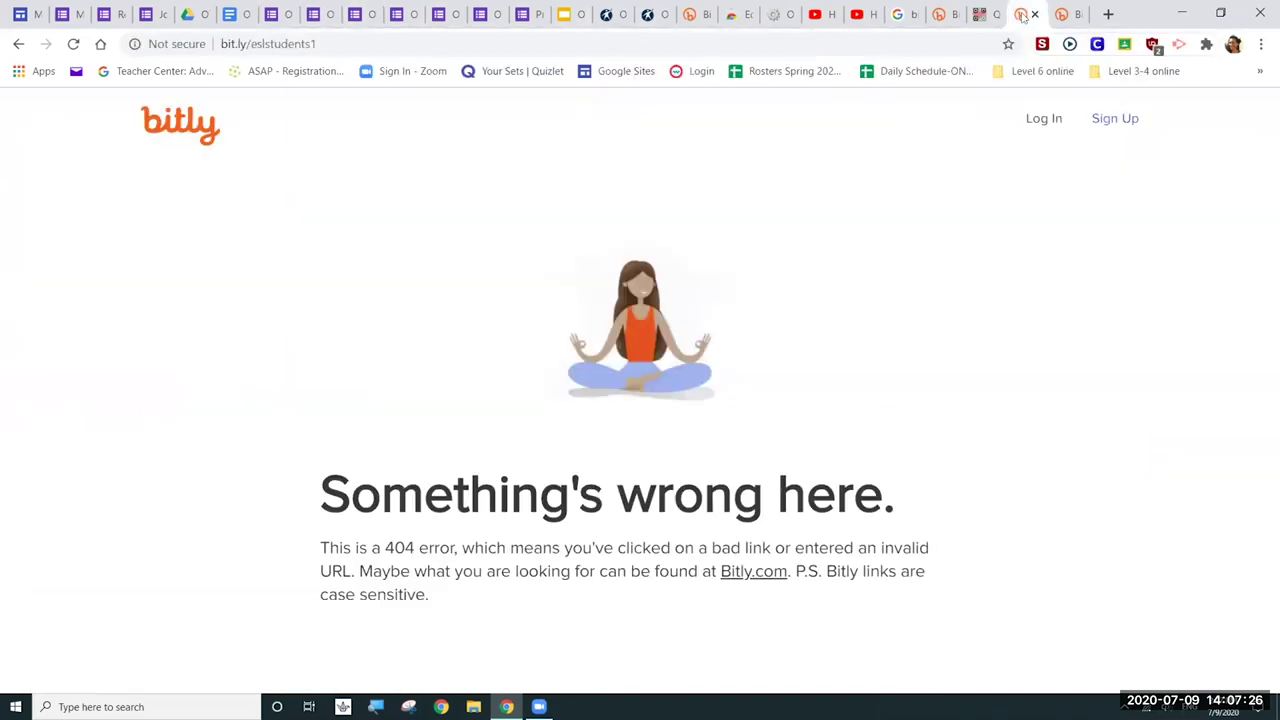
left_click(1034, 14)
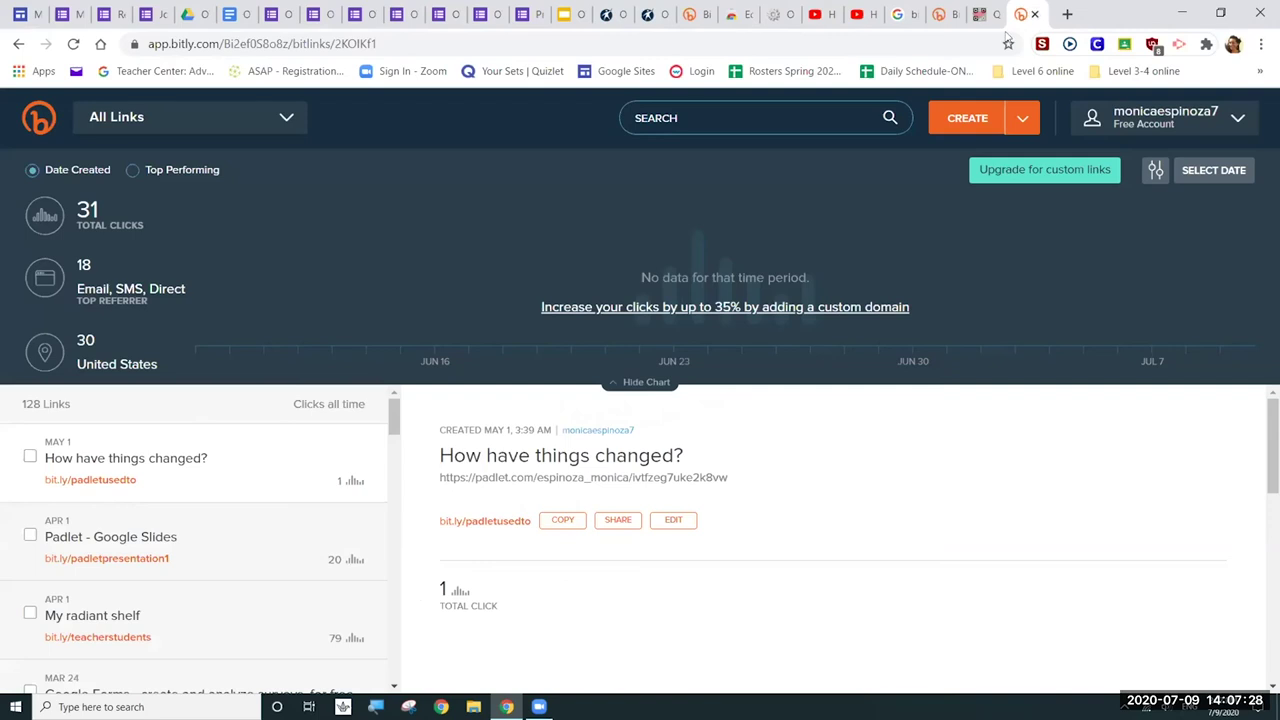
left_click(976, 122)
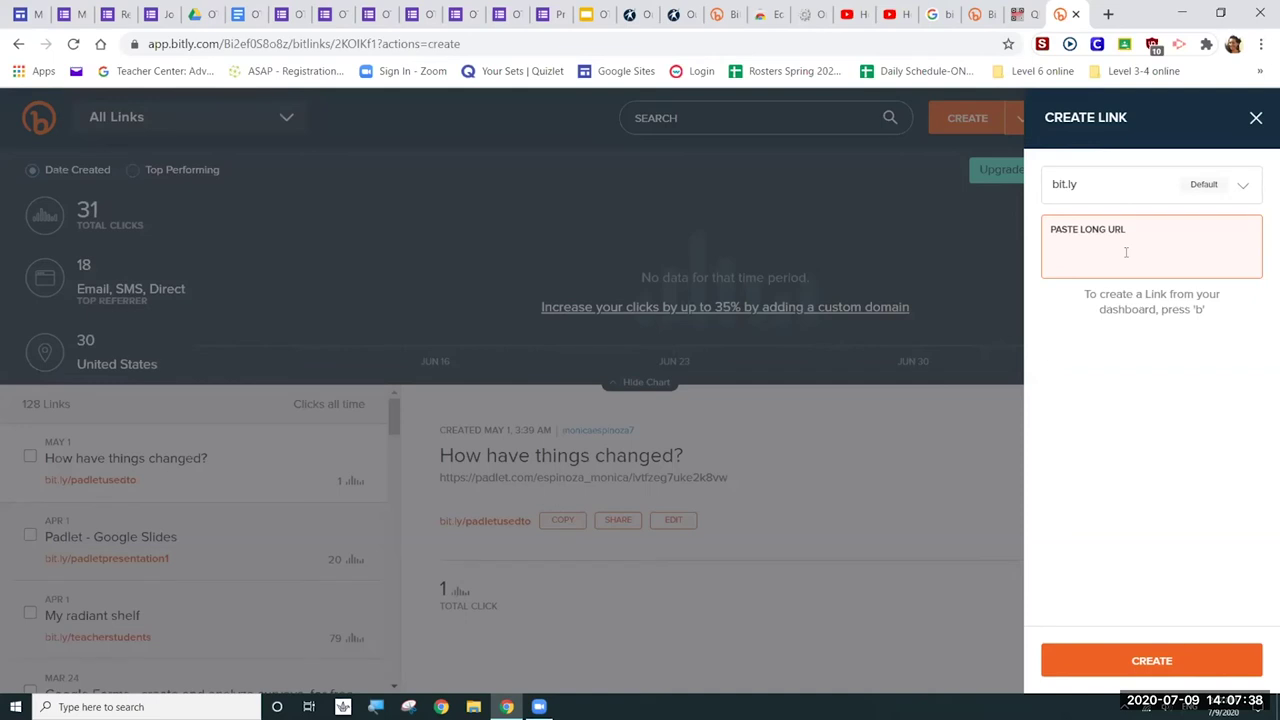
key("ctrl+v")
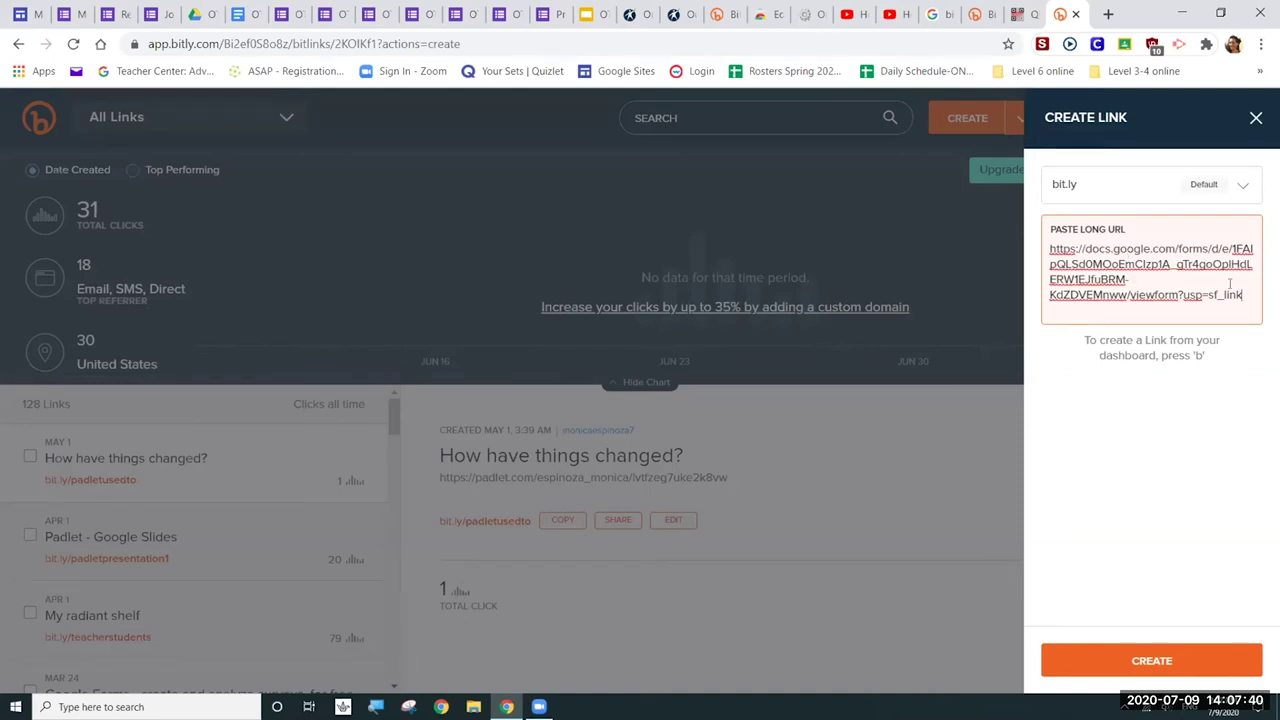
key("Return")
- Replace the new link's back-half with quizweek2 and try to save it
left_click(1143, 335)
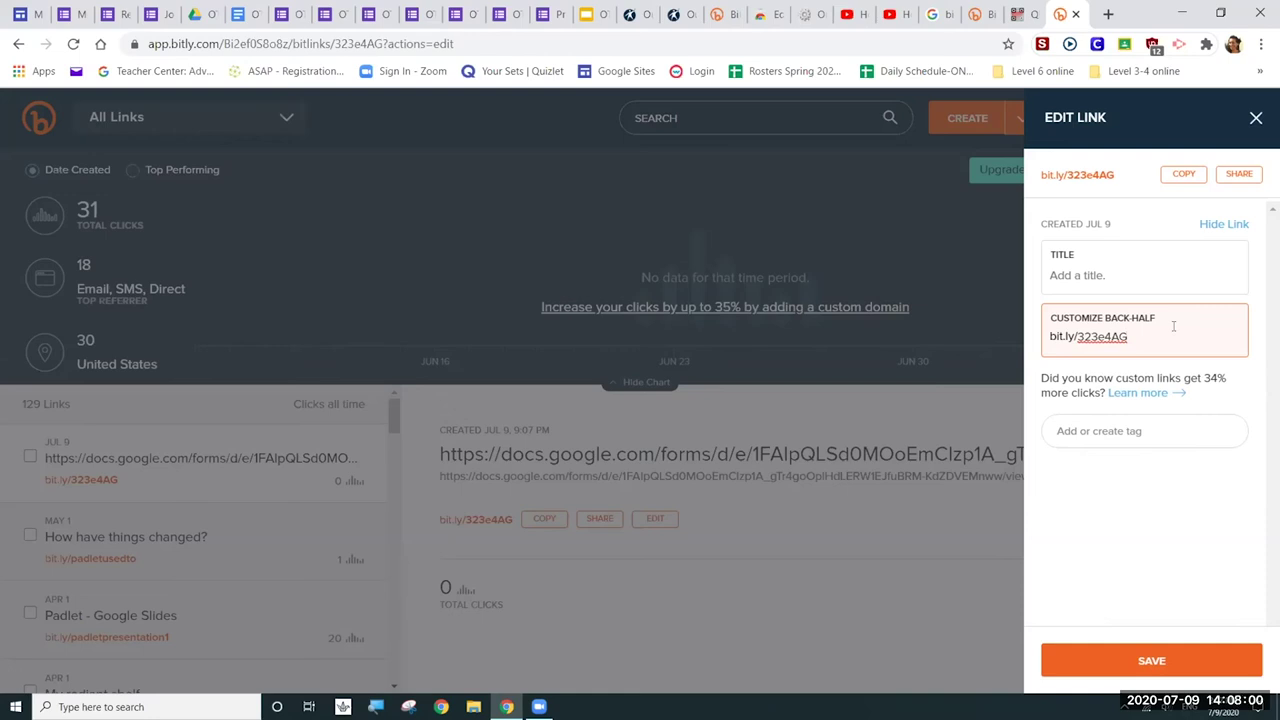
key("BackSpace")
key("BackSpace")
key("BackSpace")
key("BackSpace")
key("BackSpace")
key("BackSpace")
key("BackSpace")
type("quizweek2")
left_click(1147, 372)
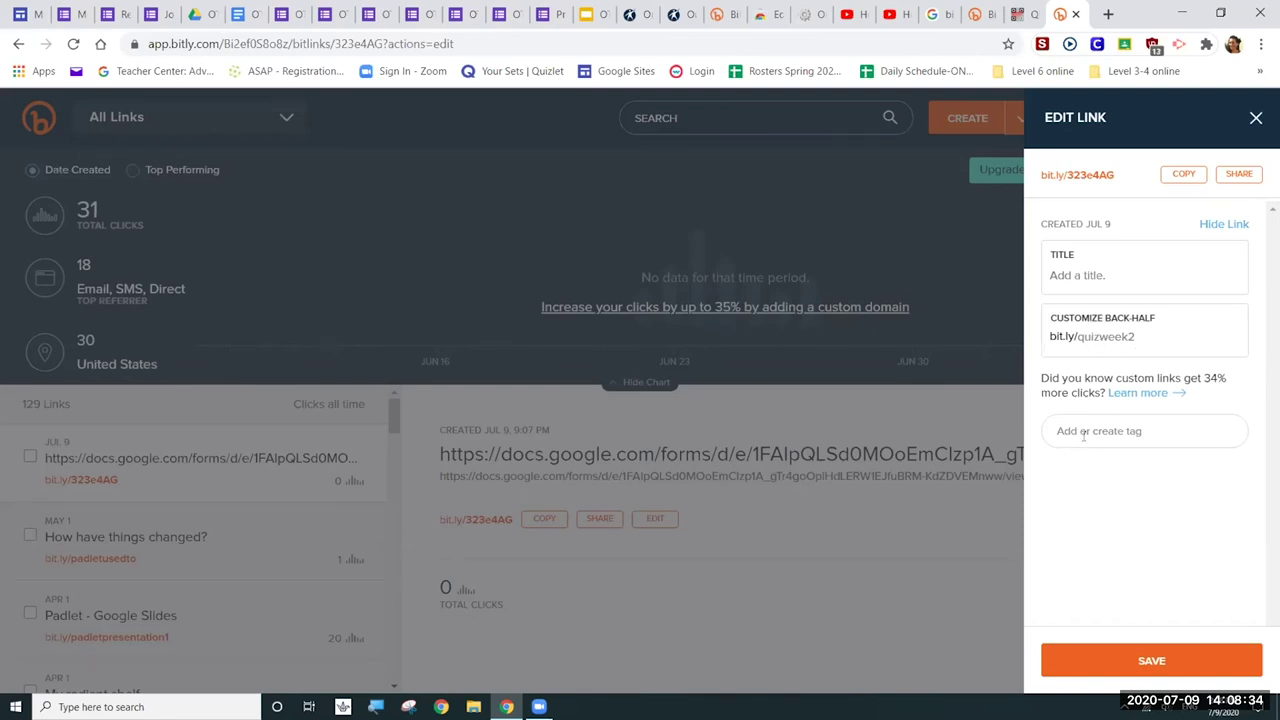
left_click(1154, 664)
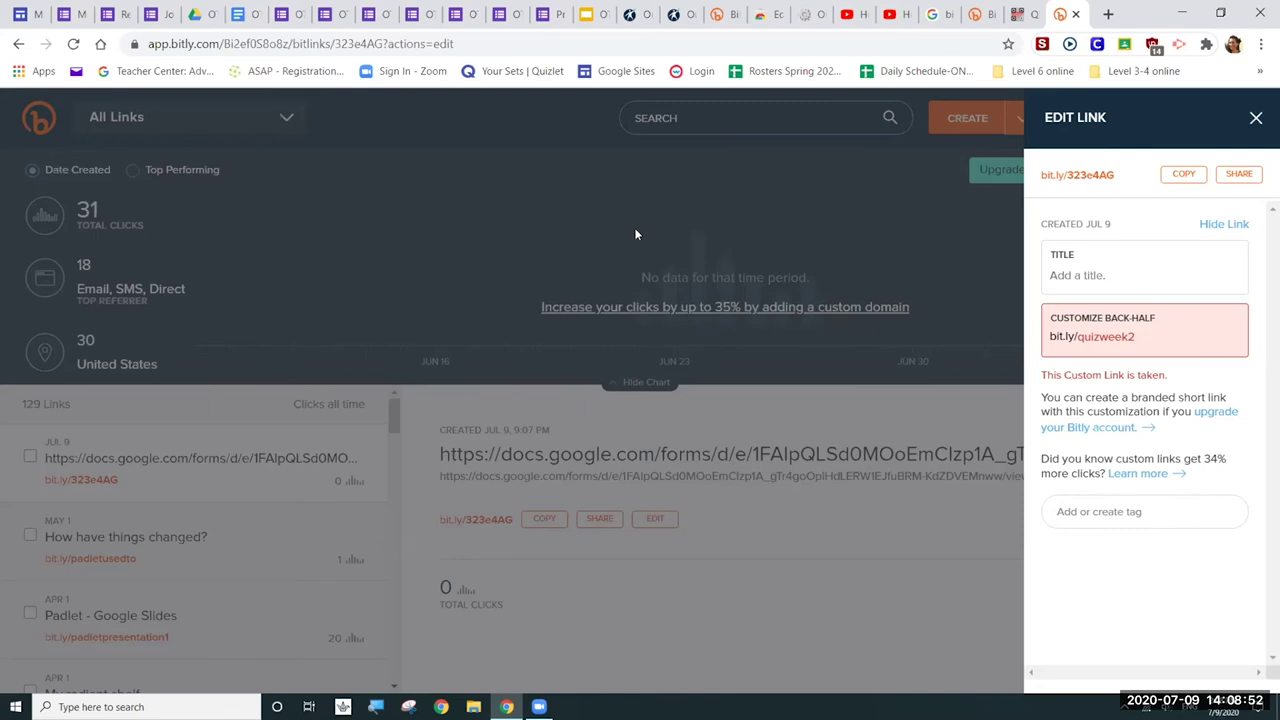
- Insert a 1 after quiz so the custom back-half reads quiz1week2, and save the link
left_click(1154, 339)
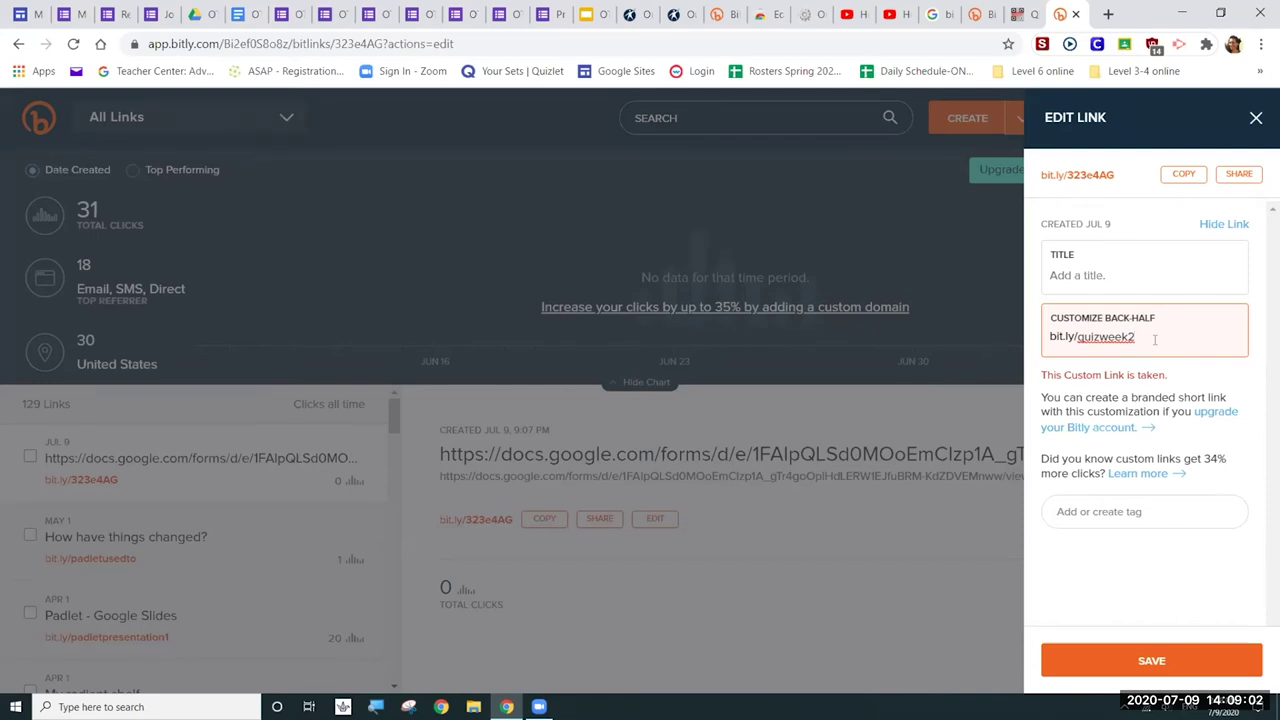
key("Left")
key("Left")
key("Left")
type("1")
double_click(1155, 340)
left_click(1197, 400)
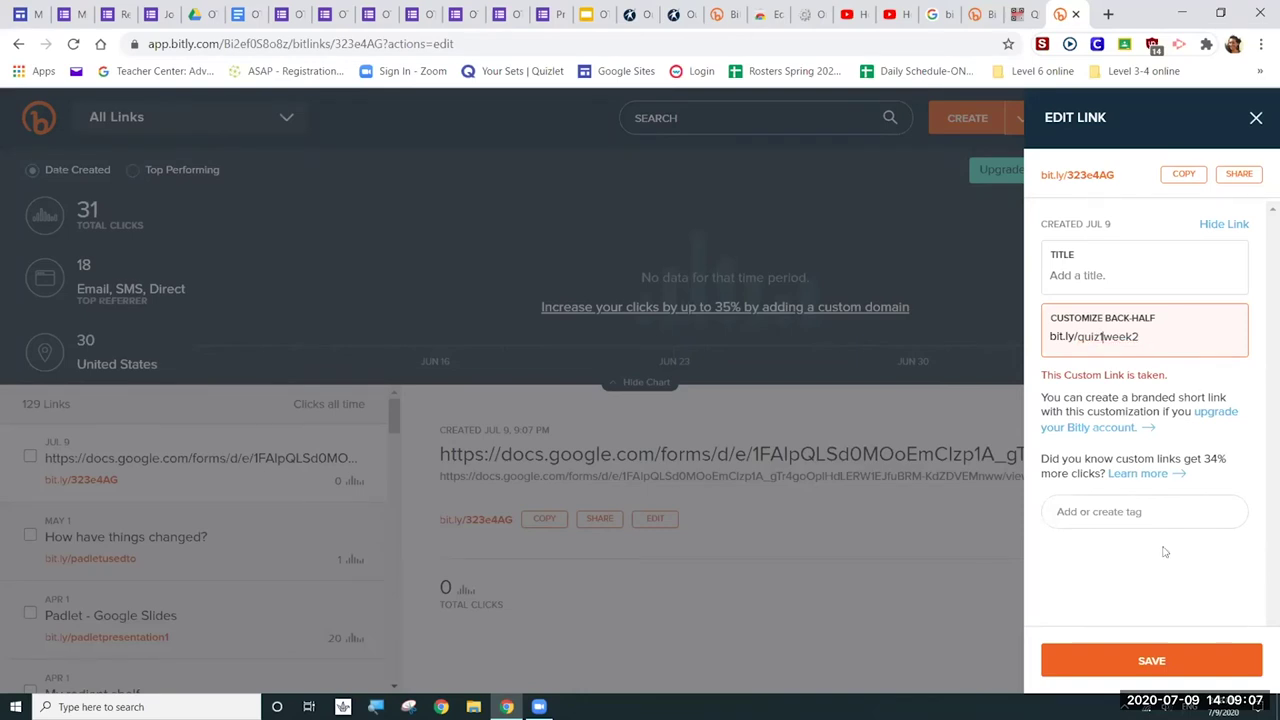
left_click(1193, 662)
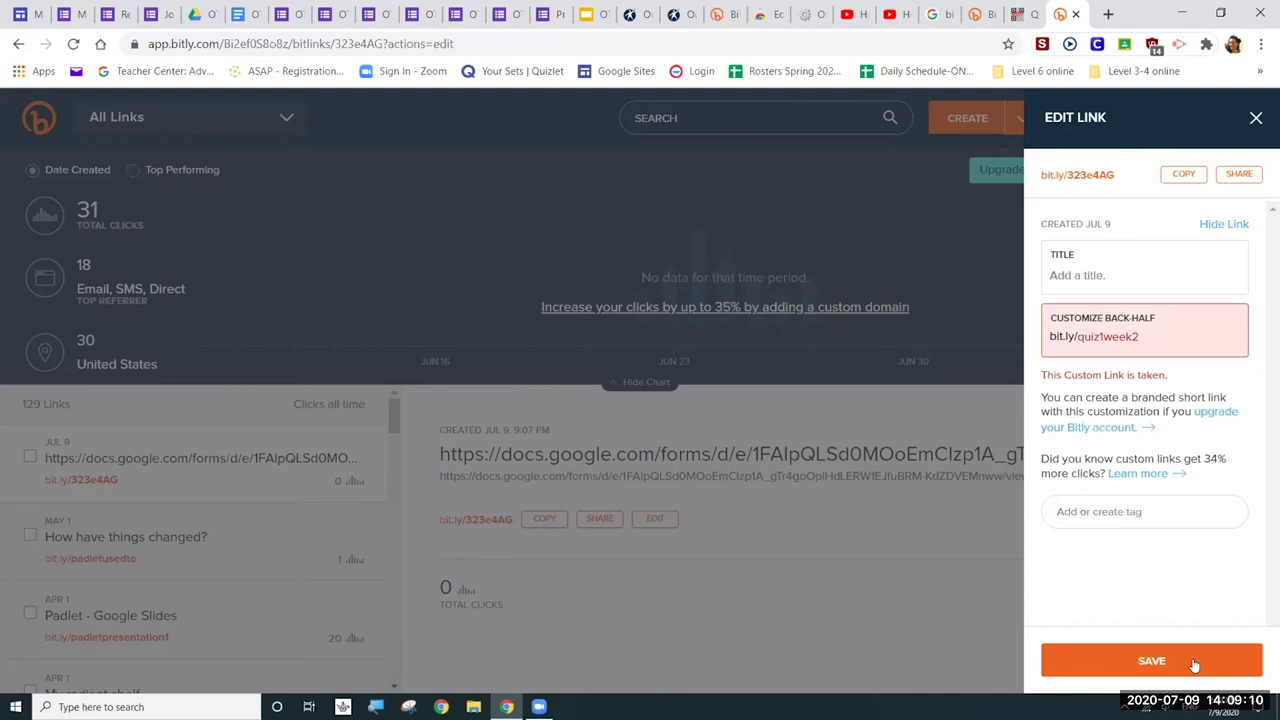
left_click(1193, 662)
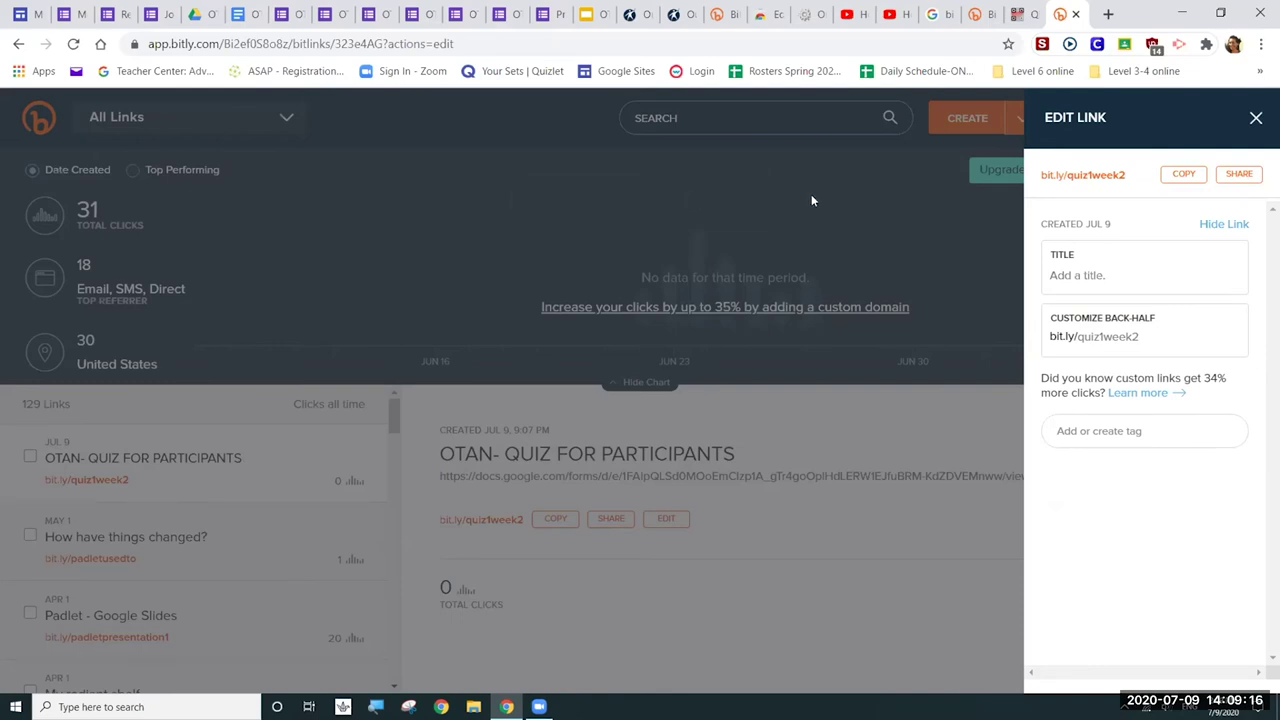
- Copy the shortened quiz link and paste it into the Google Docs handout below the puppy image as a clickable link
left_click(1184, 176)
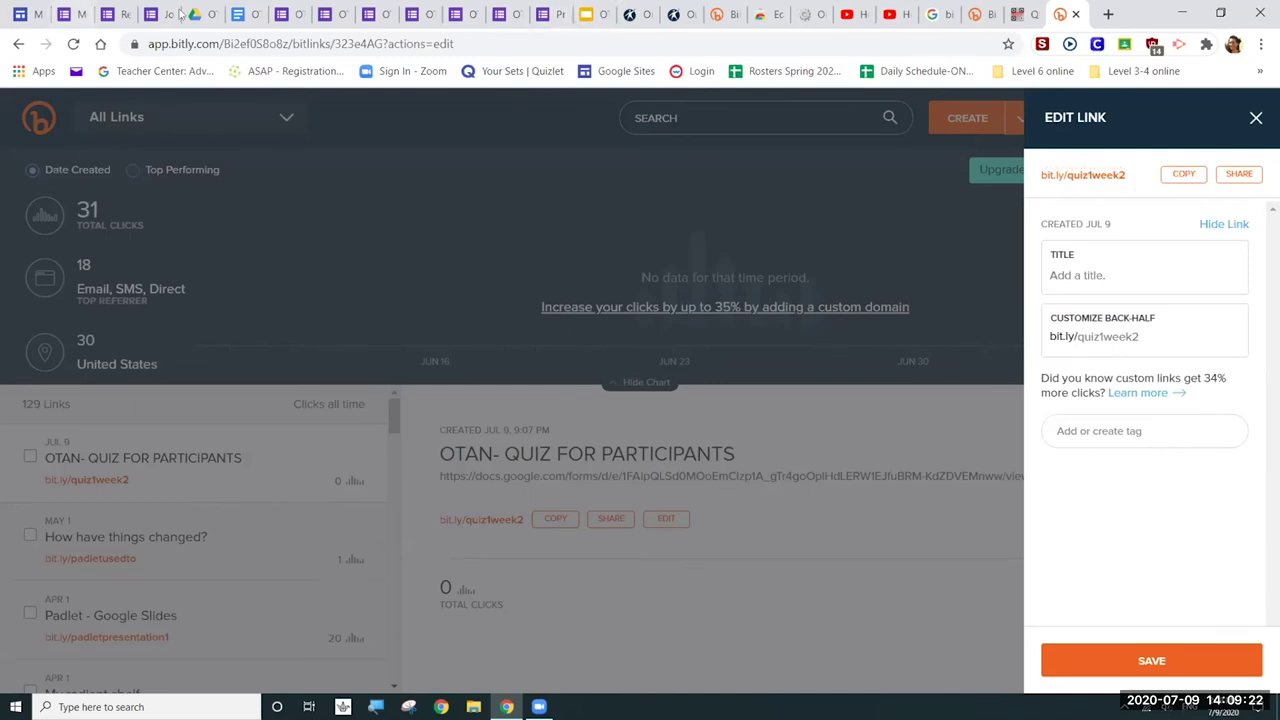
key("ctrl+6")
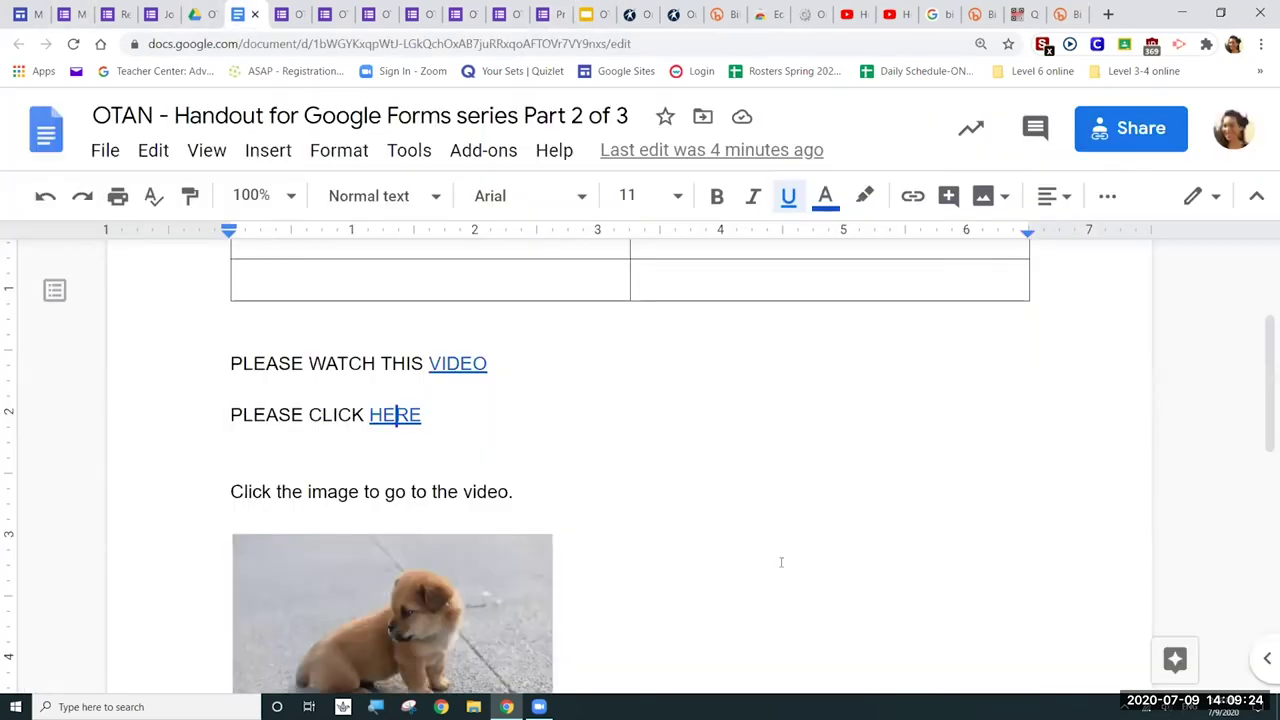
scroll(484, 411, "down", 4)
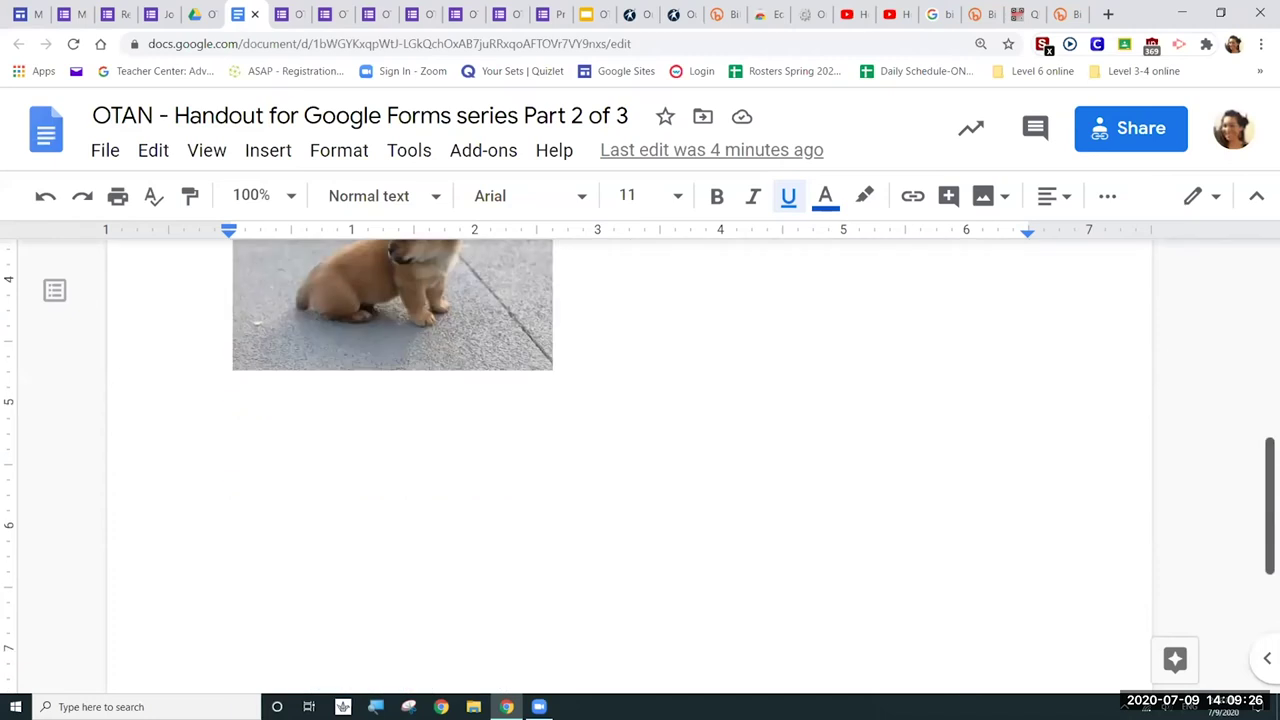
left_click(484, 411)
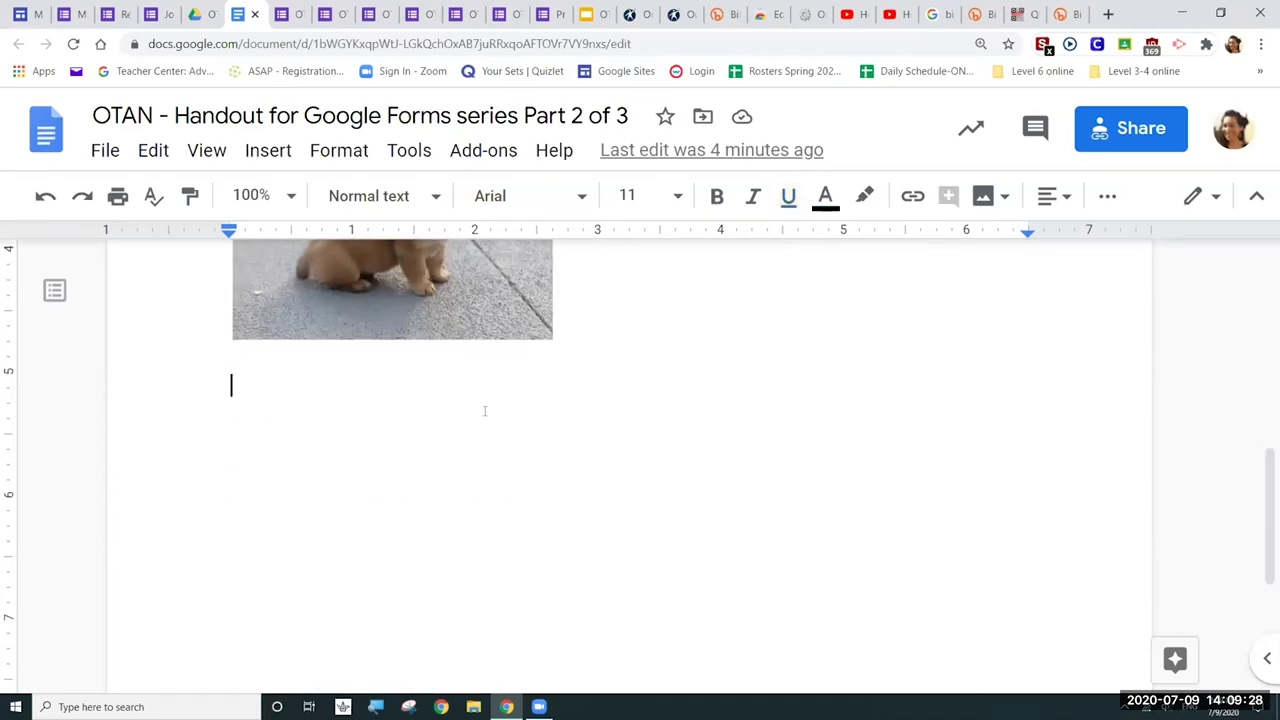
key("ctrl+v")
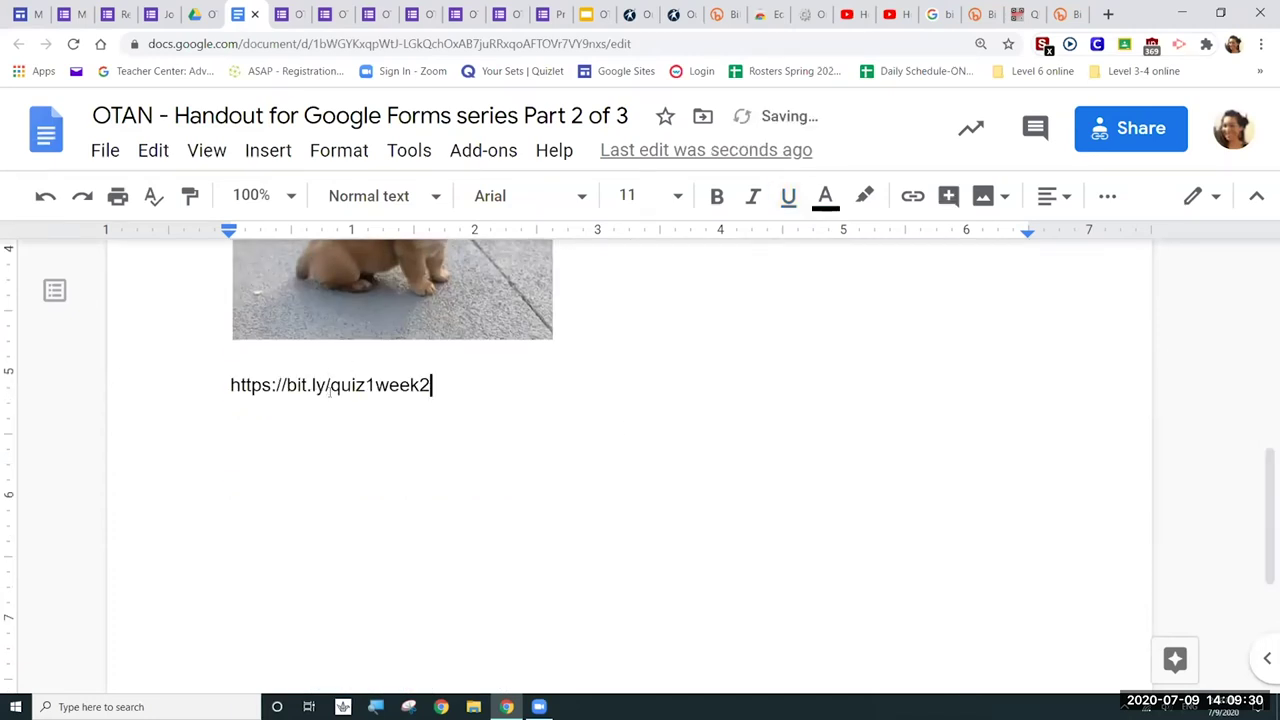
key("Return")
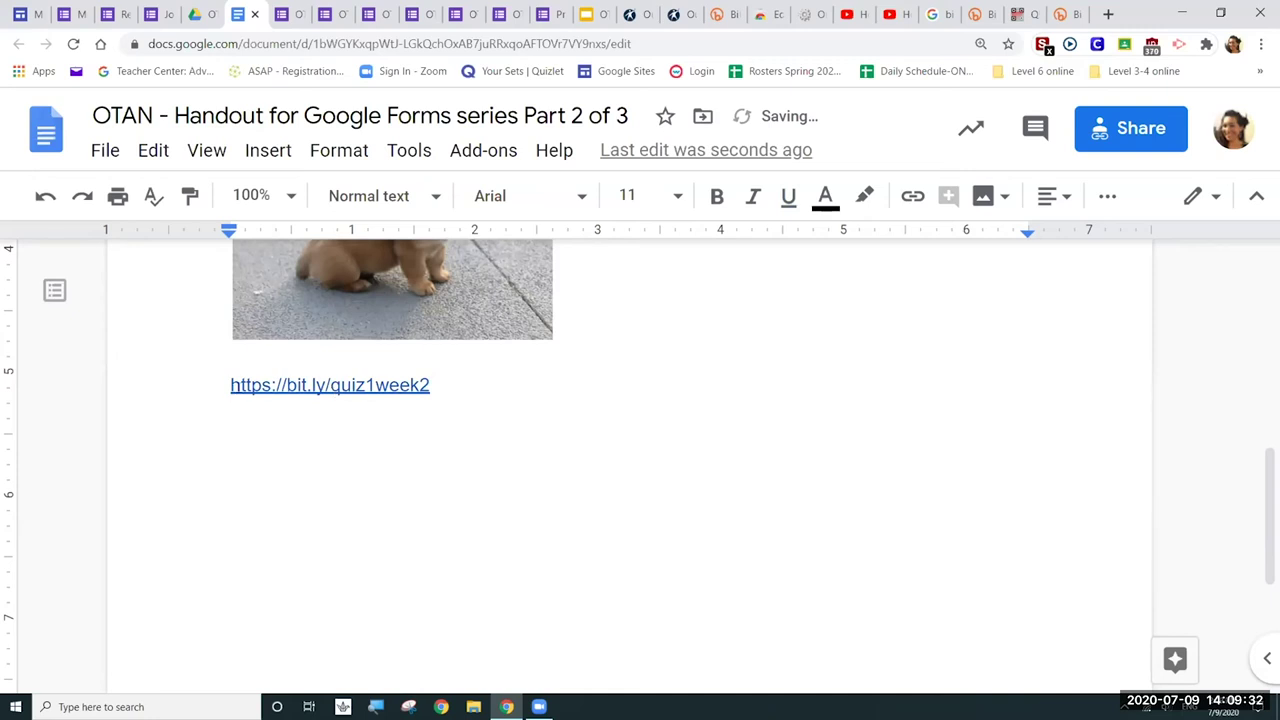
left_click_drag(231, 385, 287, 385)
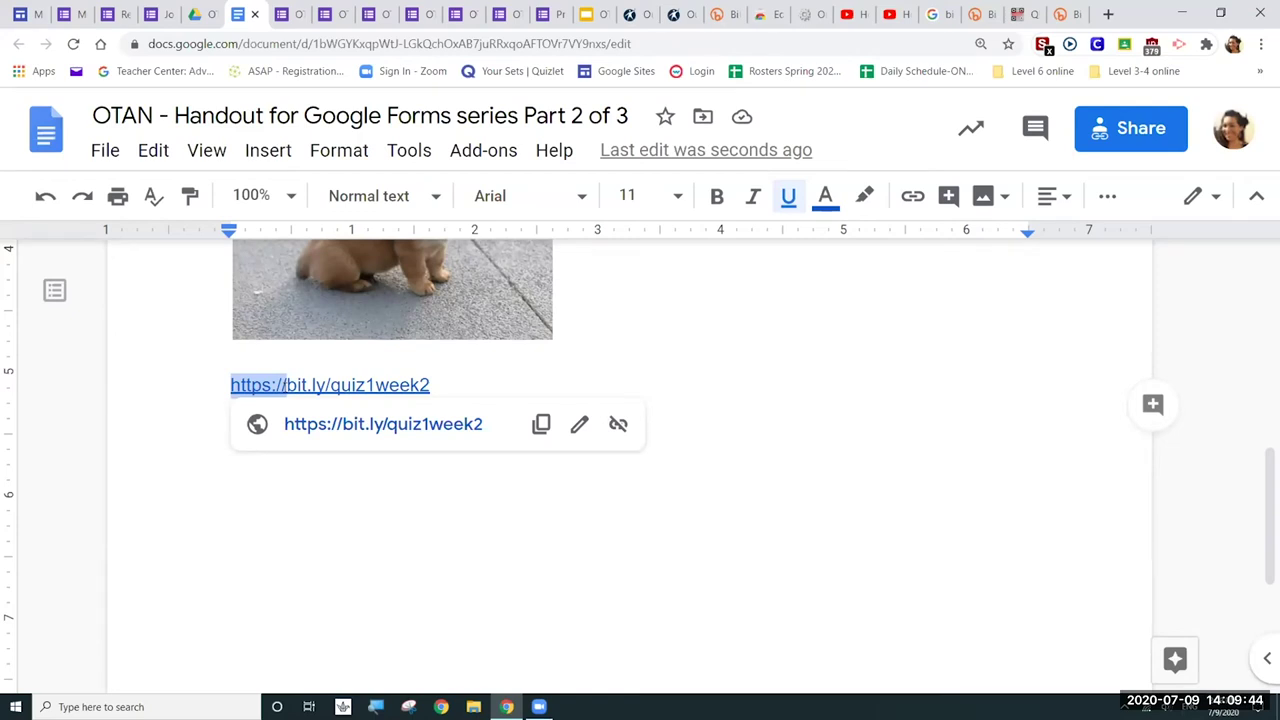
key("BackSpace")
left_click(448, 380)
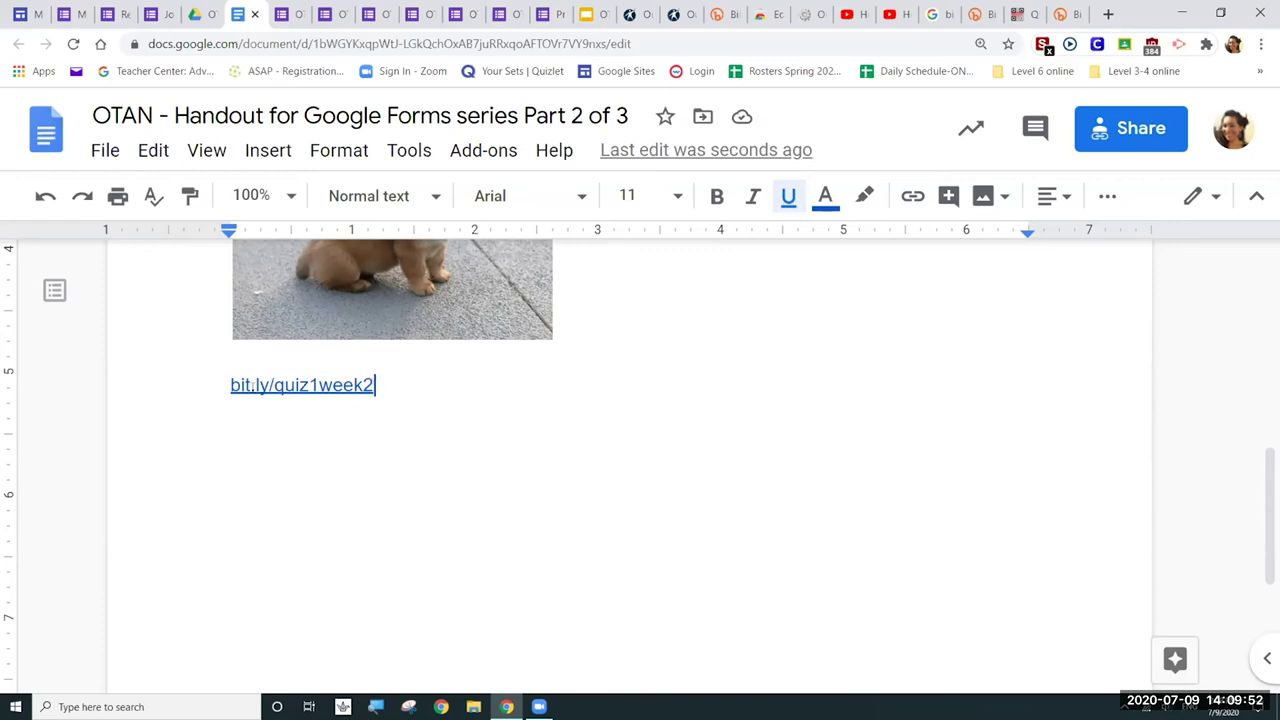
left_click(231, 385)
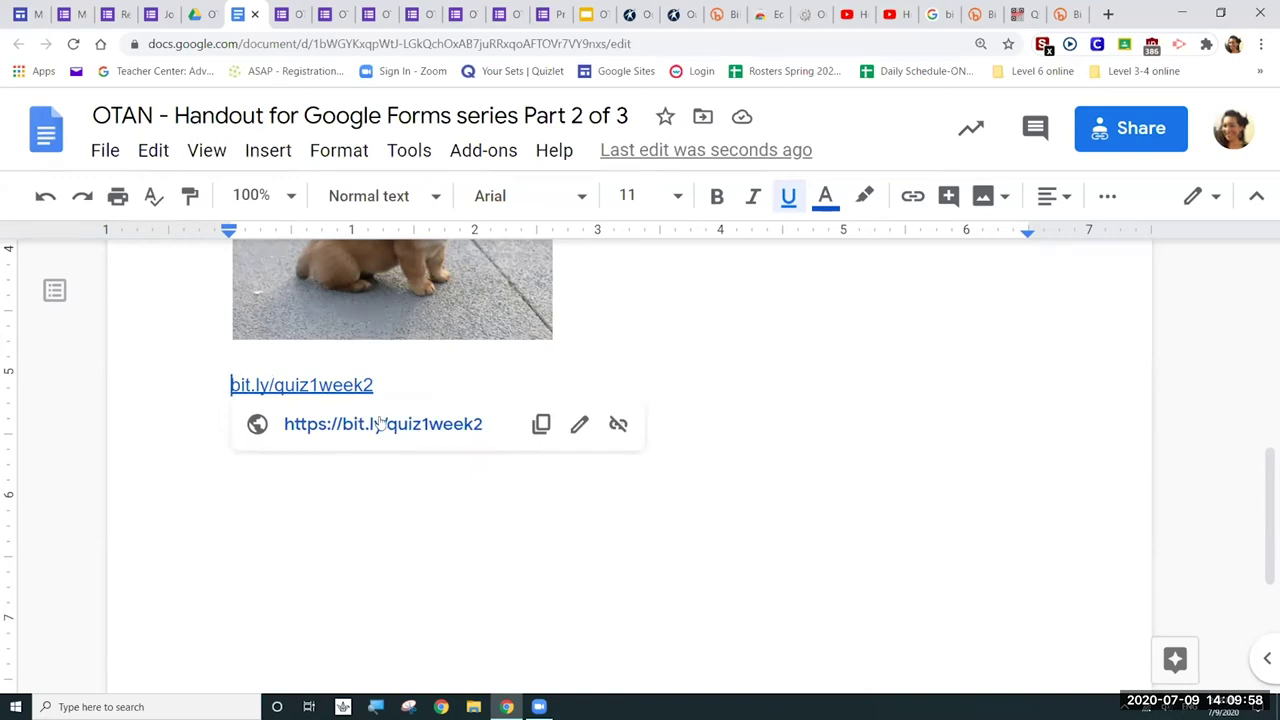
left_click(478, 382)
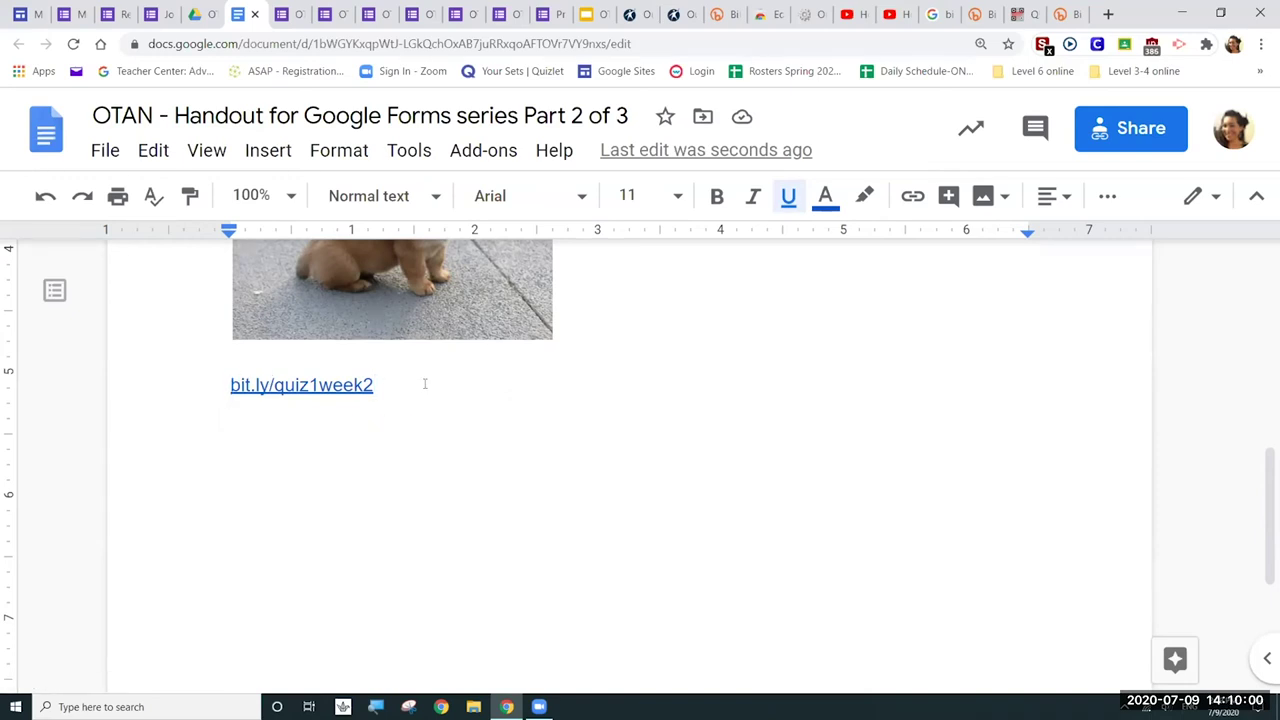
- Copy bit.ly/quiz1week2 from the handout and test the address in a new browser tab
left_click_drag(376, 385, 231, 385)
key("ctrl+c")
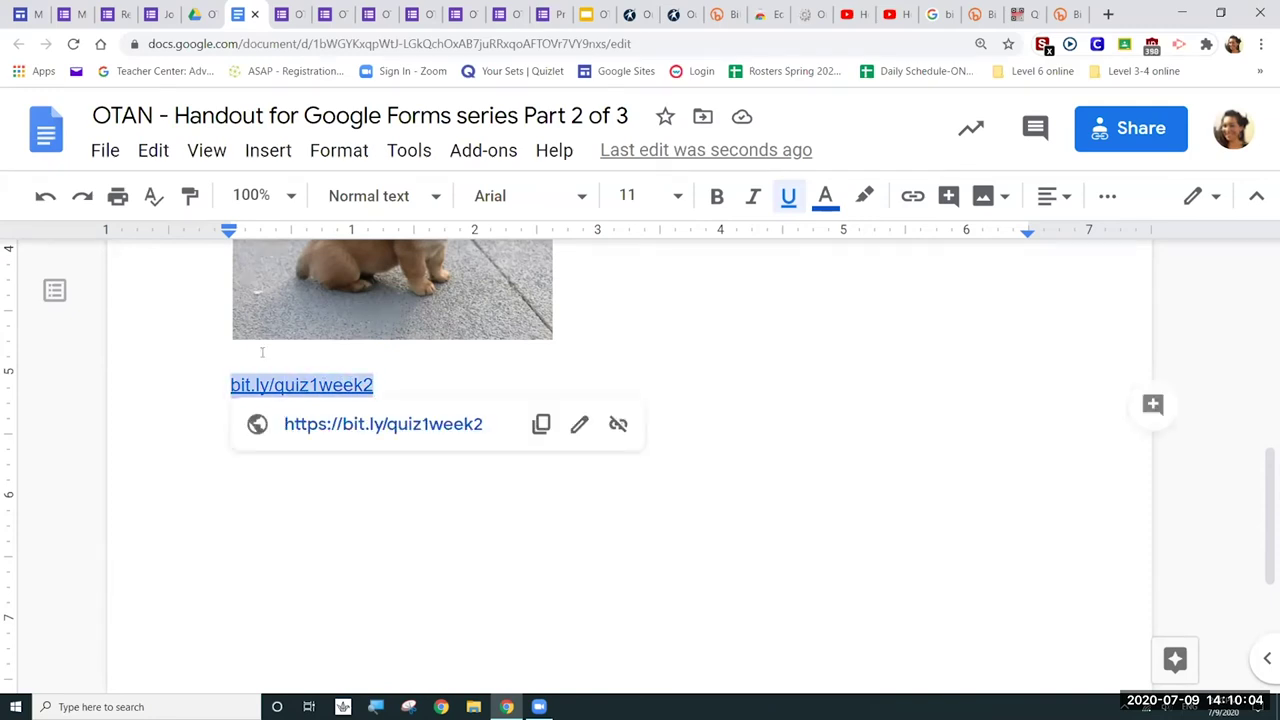
left_click(1107, 15)
left_click(972, 42)
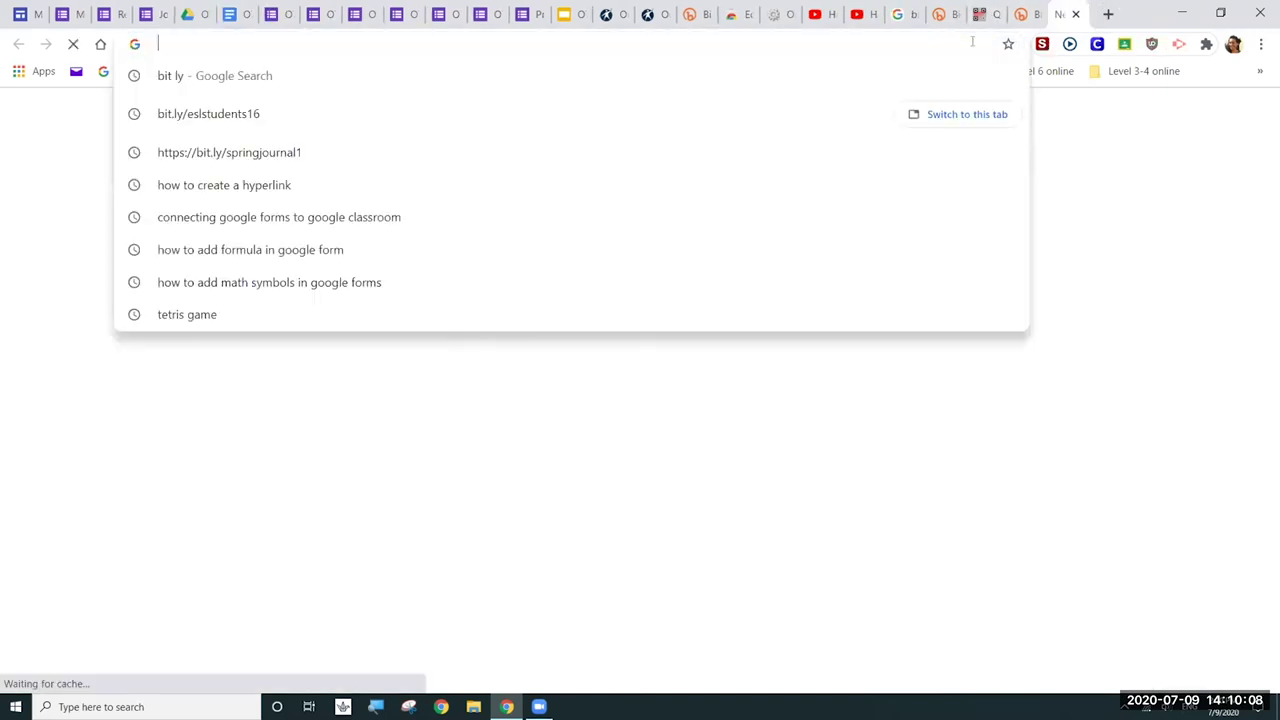
key("ctrl+v")
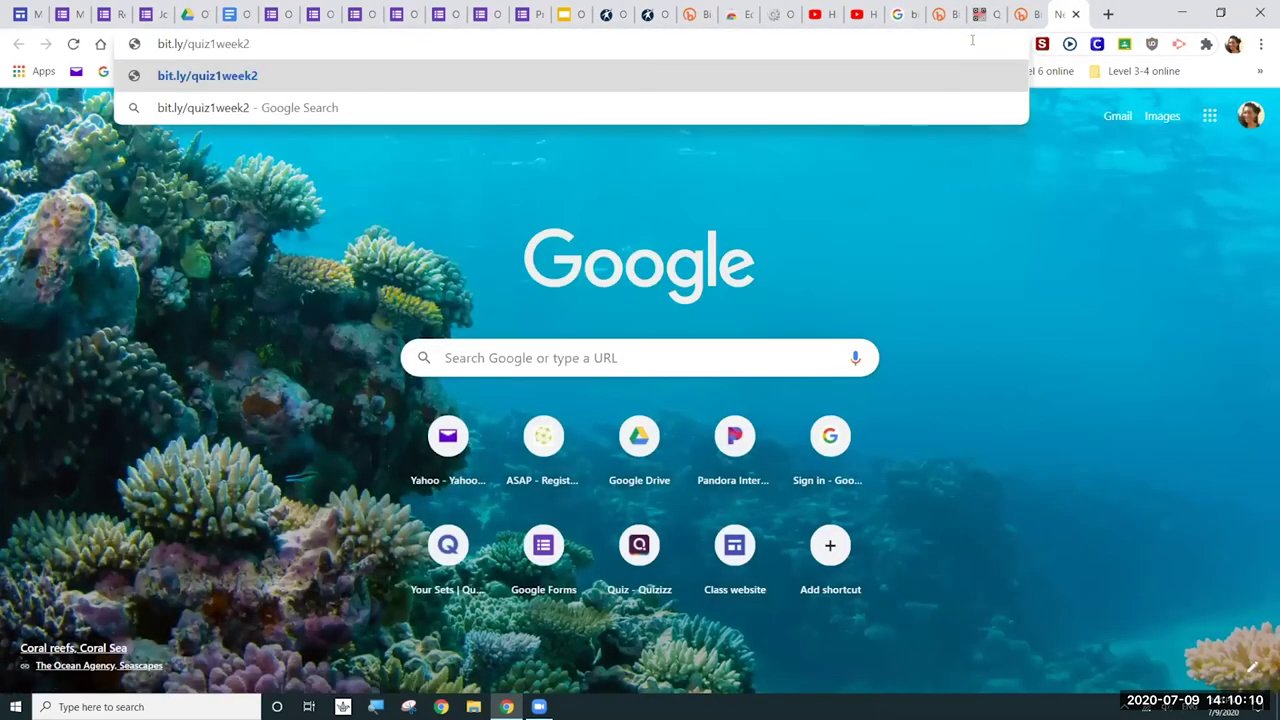
key("Return")
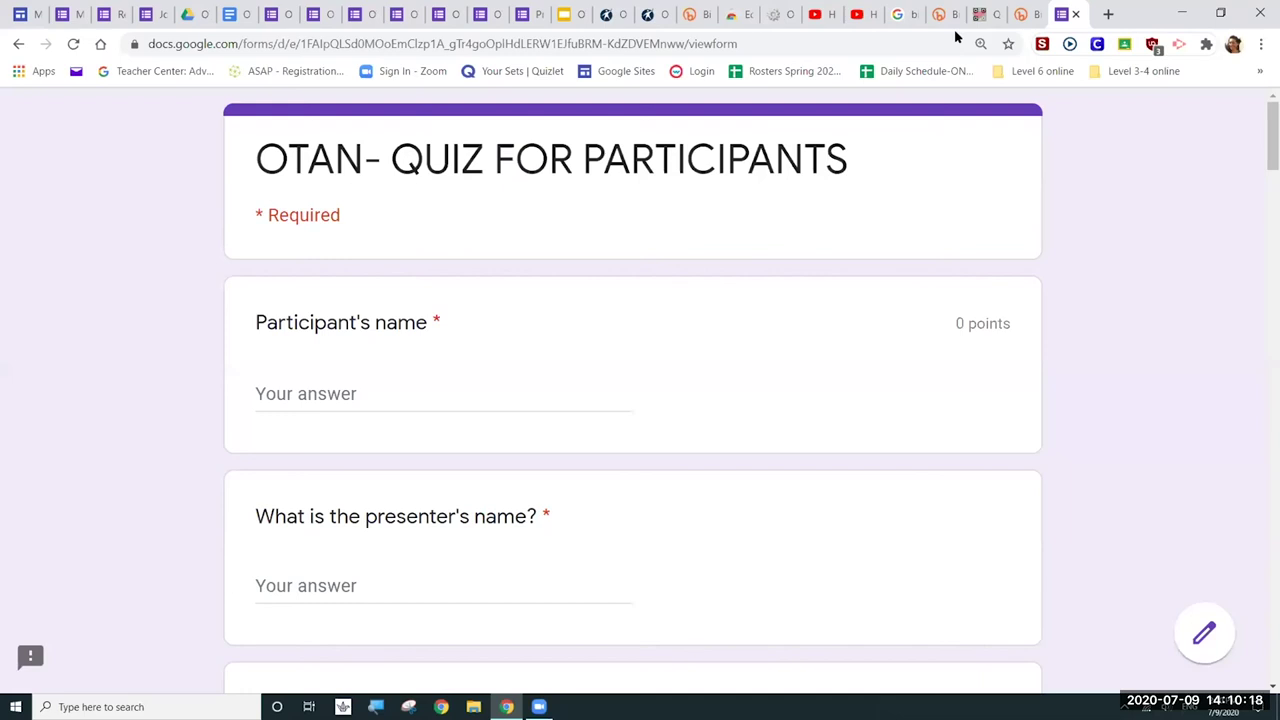
- Copy the full-length share link of the Practice using a QR code form from its send options
left_click(527, 16)
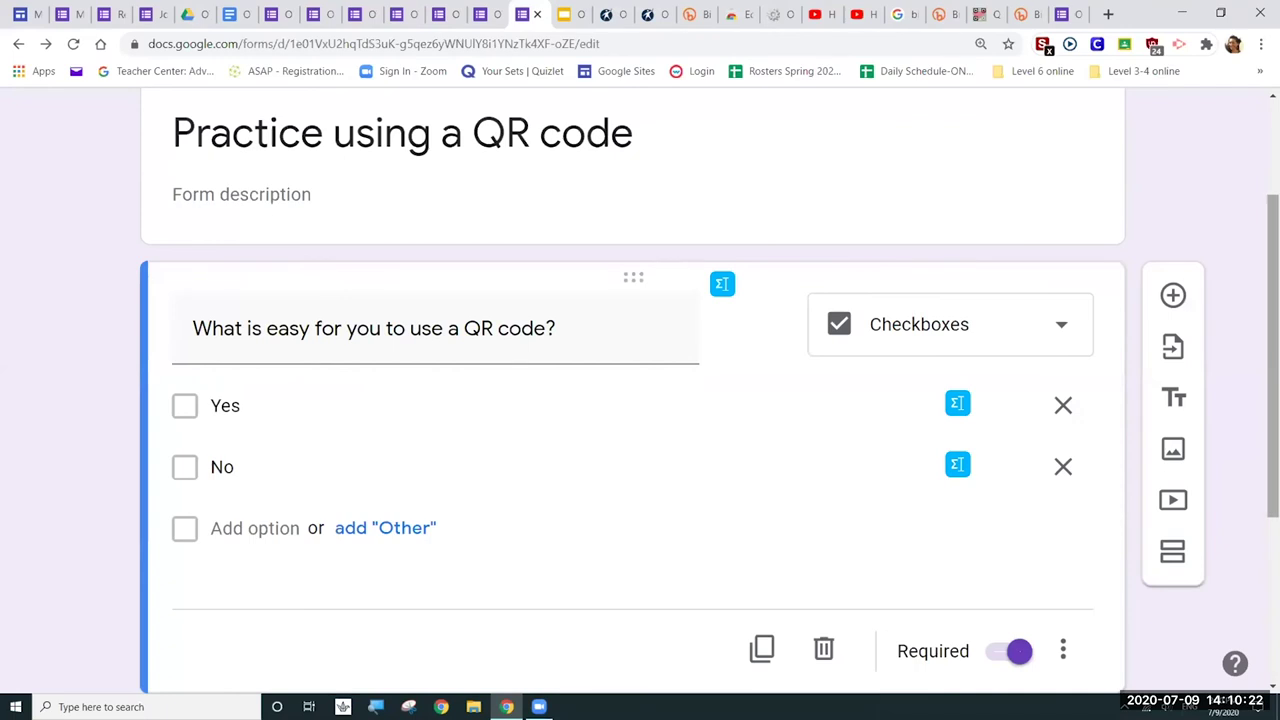
scroll(1090, 165, "up", 2)
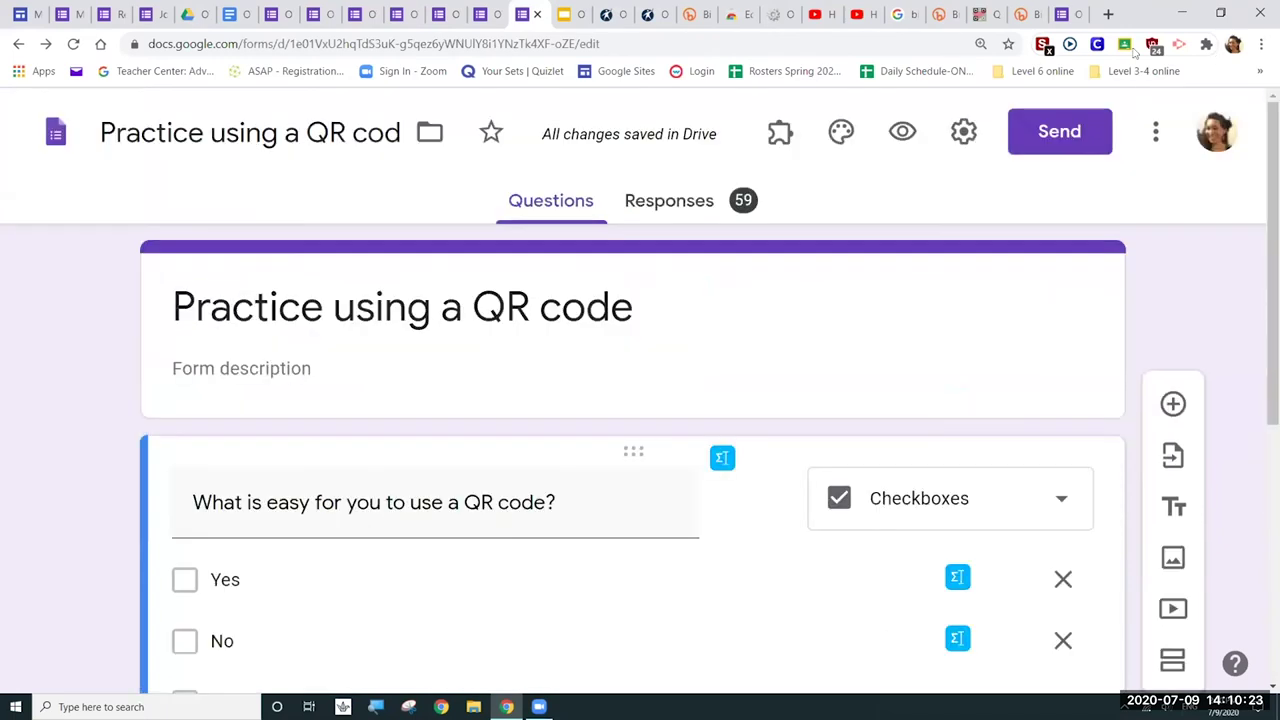
left_click(1068, 138)
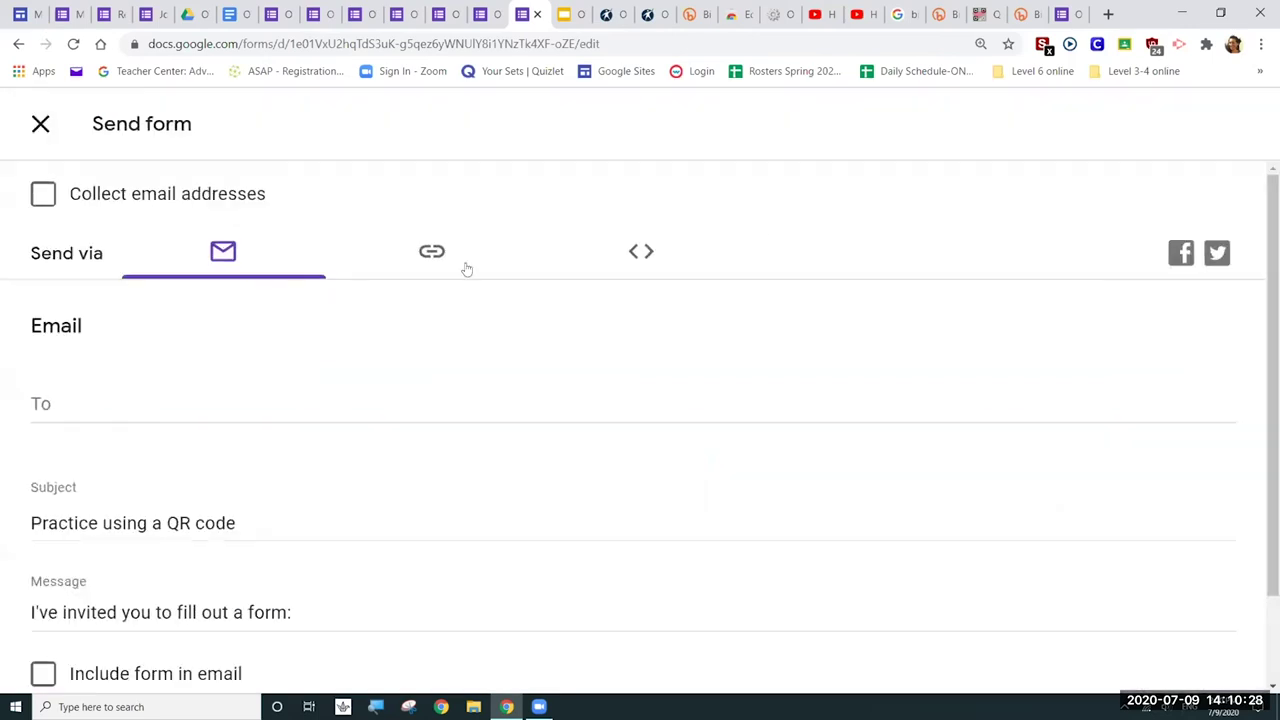
left_click(424, 254)
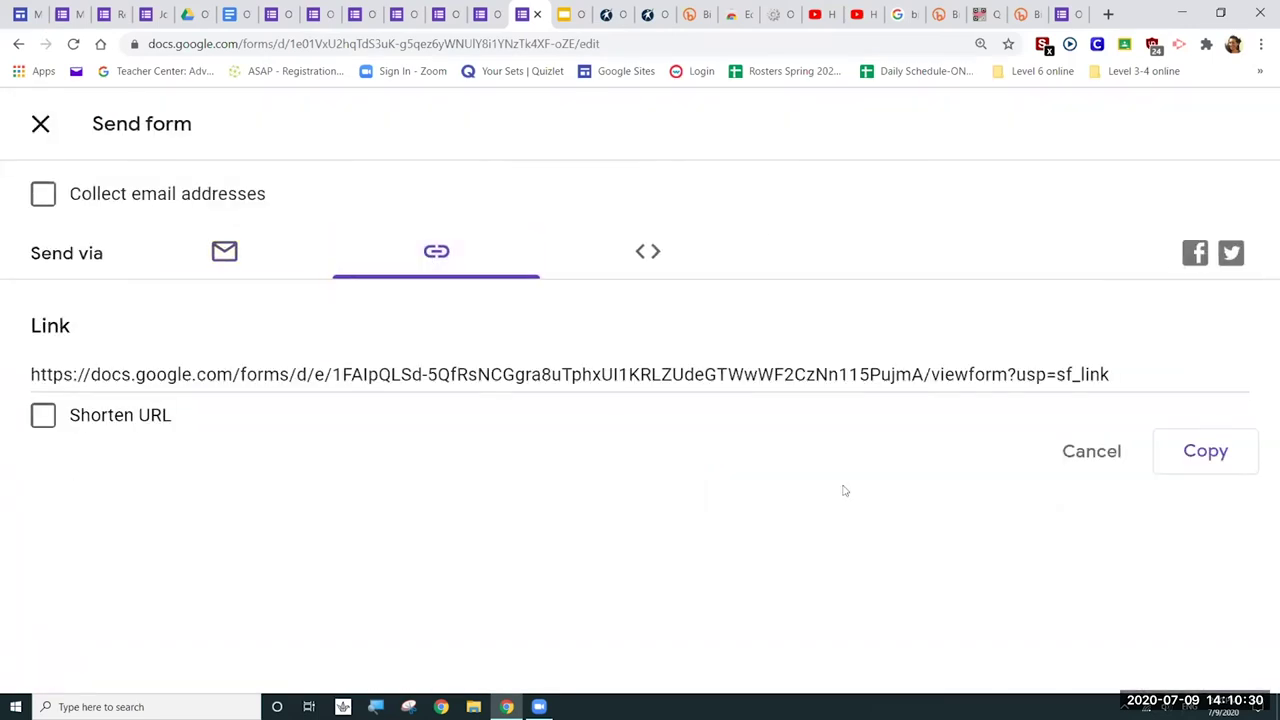
left_click(1183, 463)
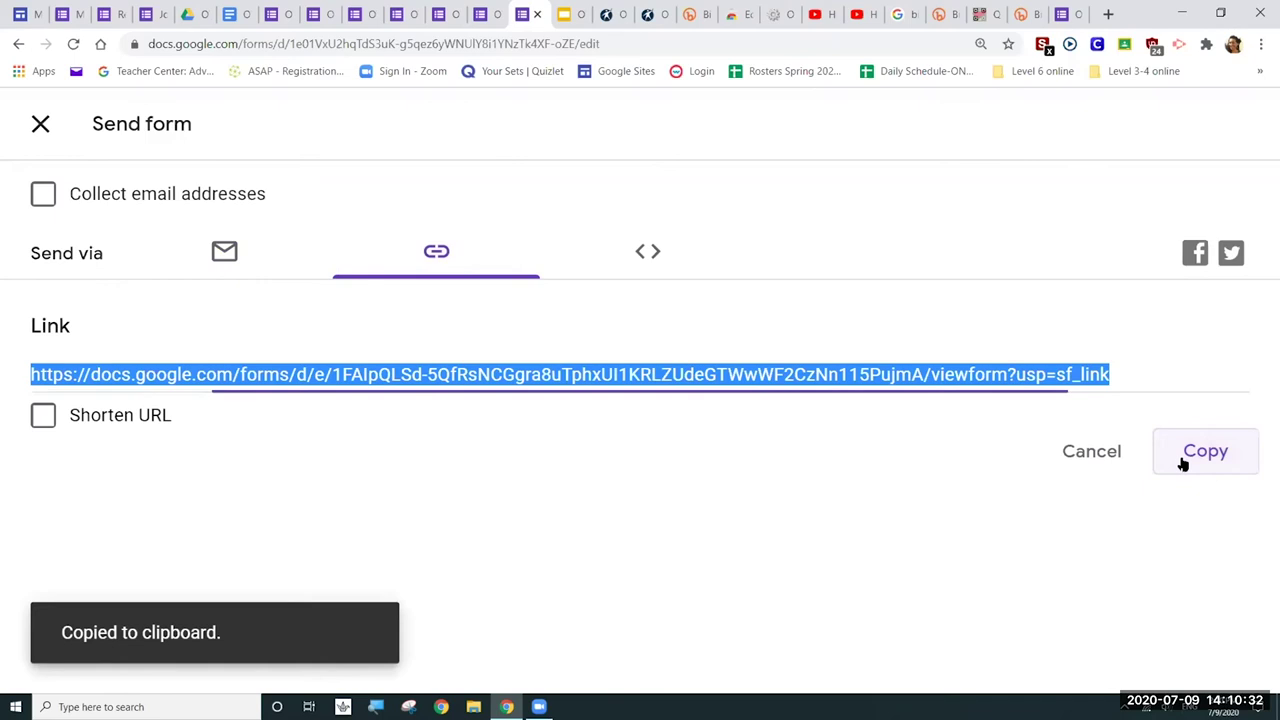
left_click(41, 126)
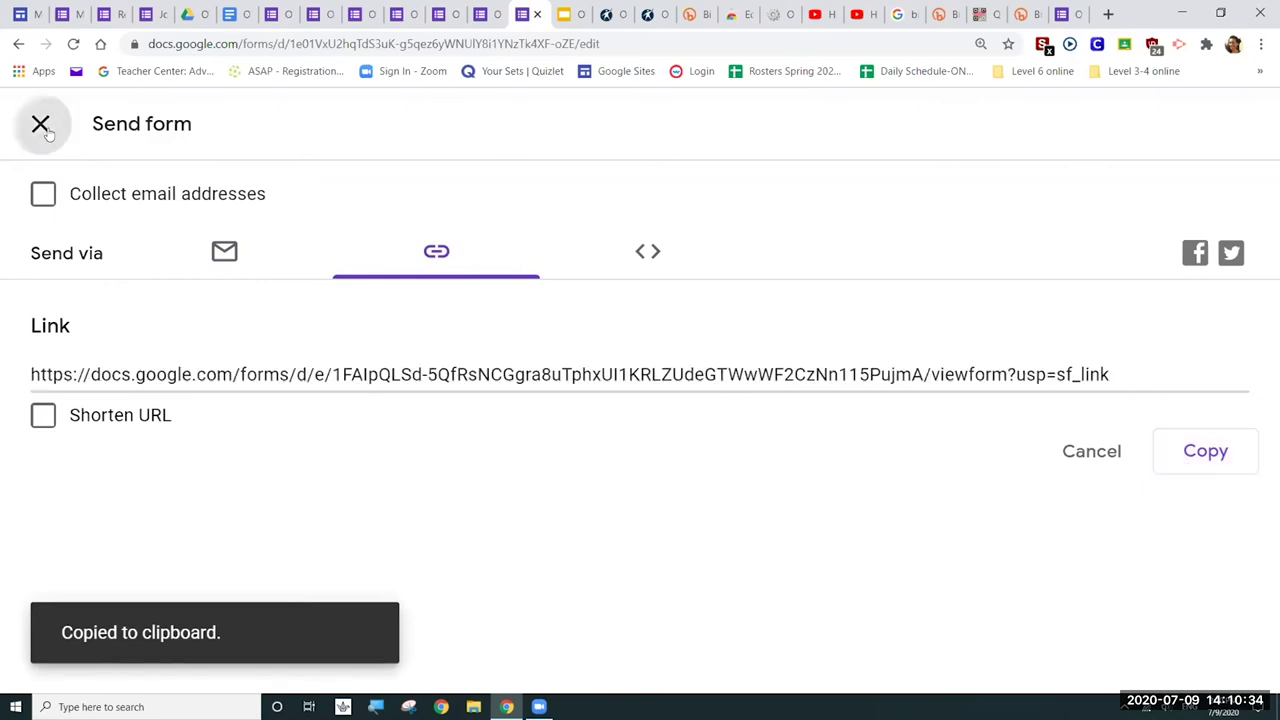
- Switch to Bitly and create a short link from the copied QR code form URL
left_click(1020, 15)
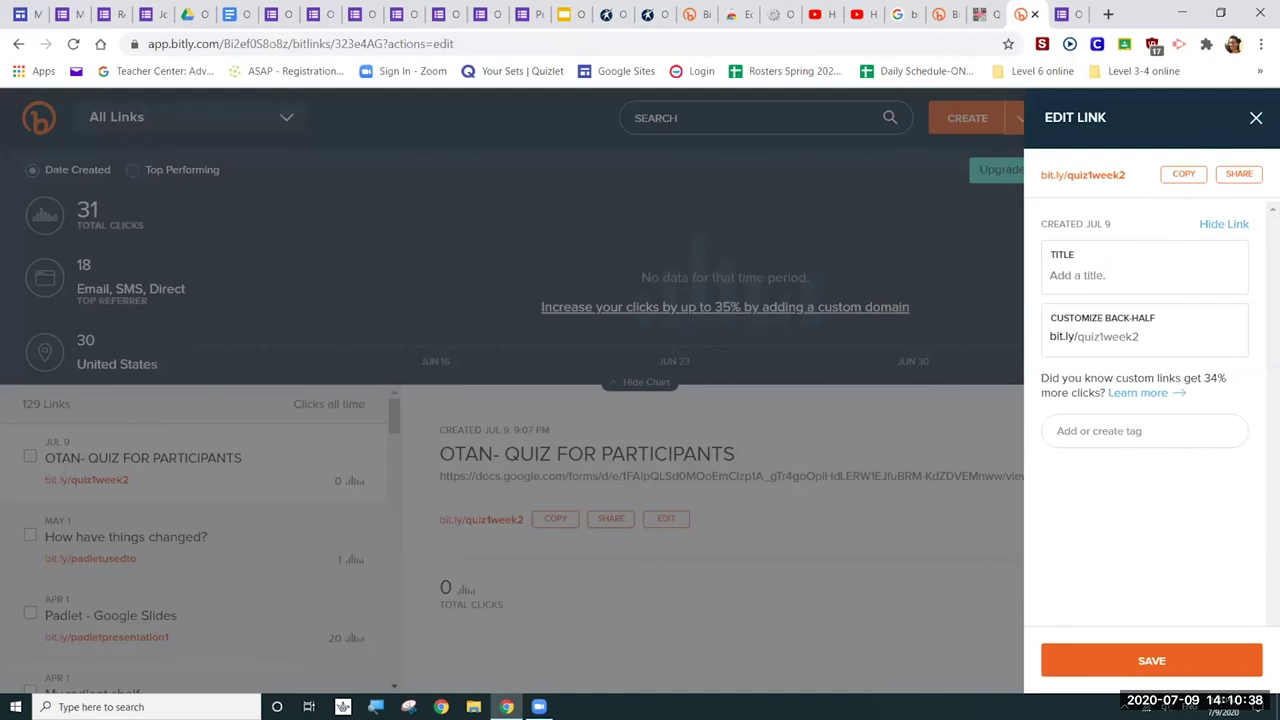
left_click(1256, 120)
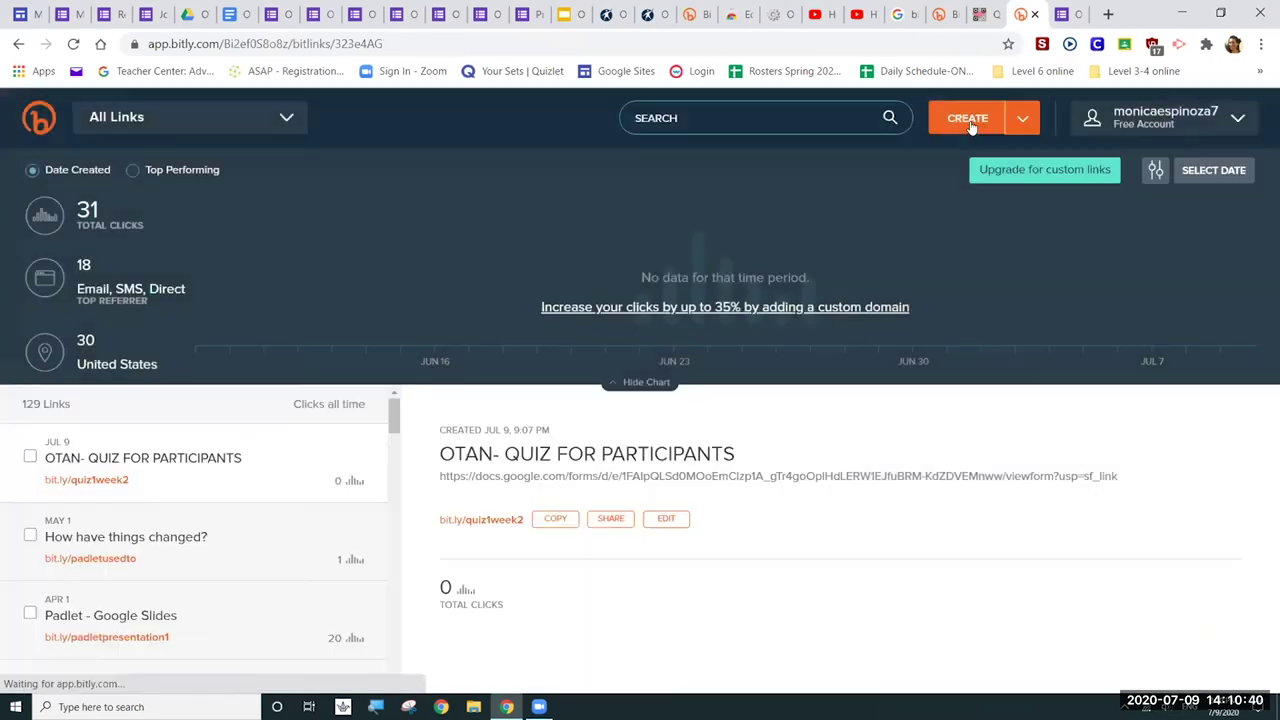
left_click(967, 120)
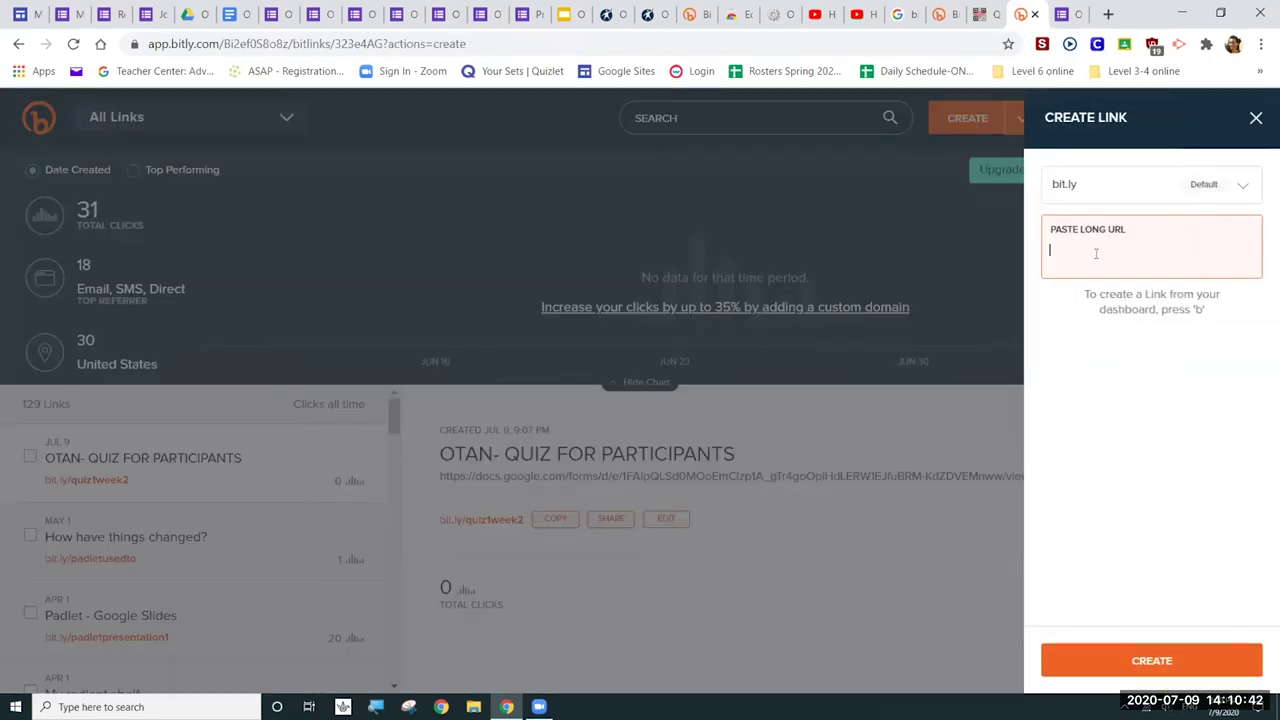
key("ctrl+v")
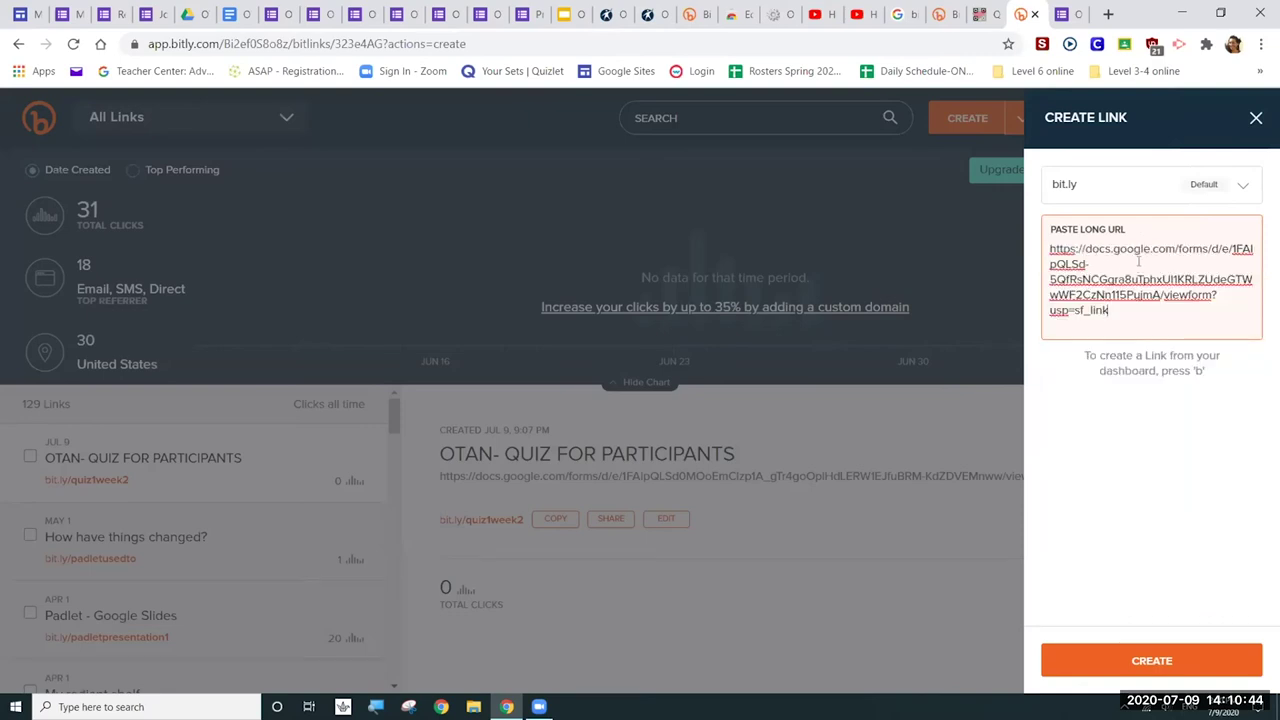
key("Return")
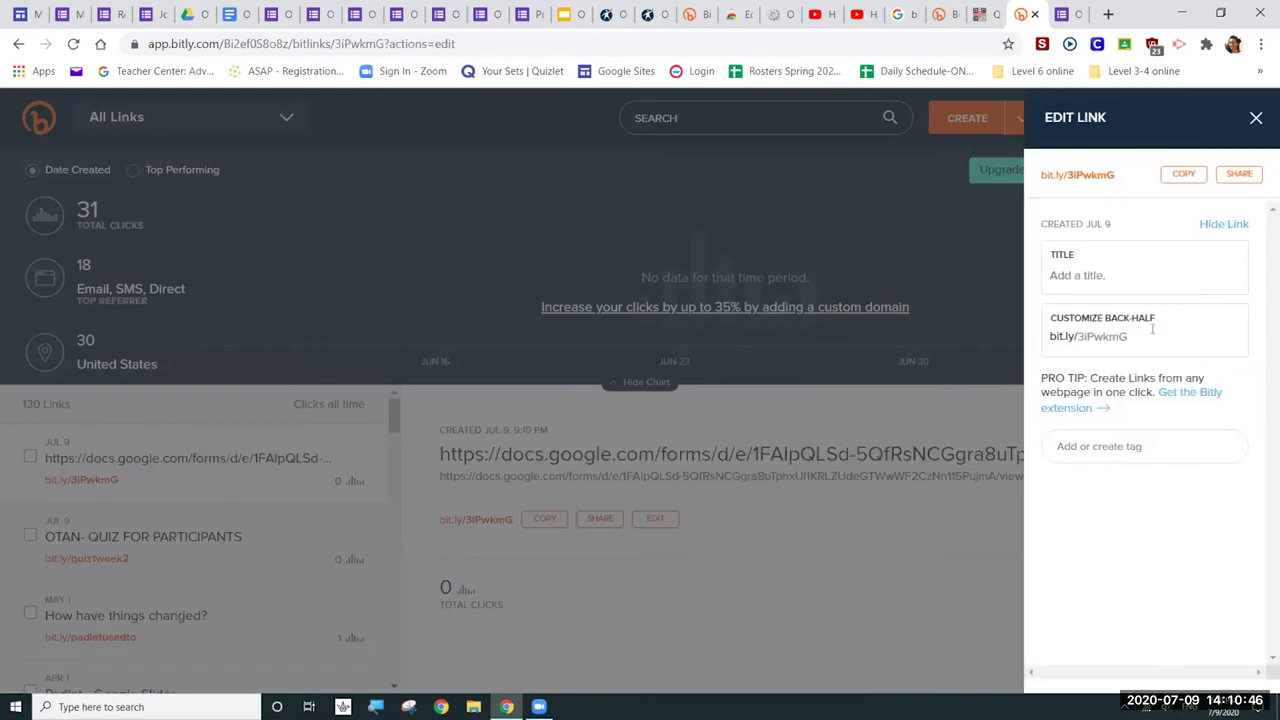
- Replace the new link's custom back-half with qrquiz and try to save it
double_click(1138, 335)
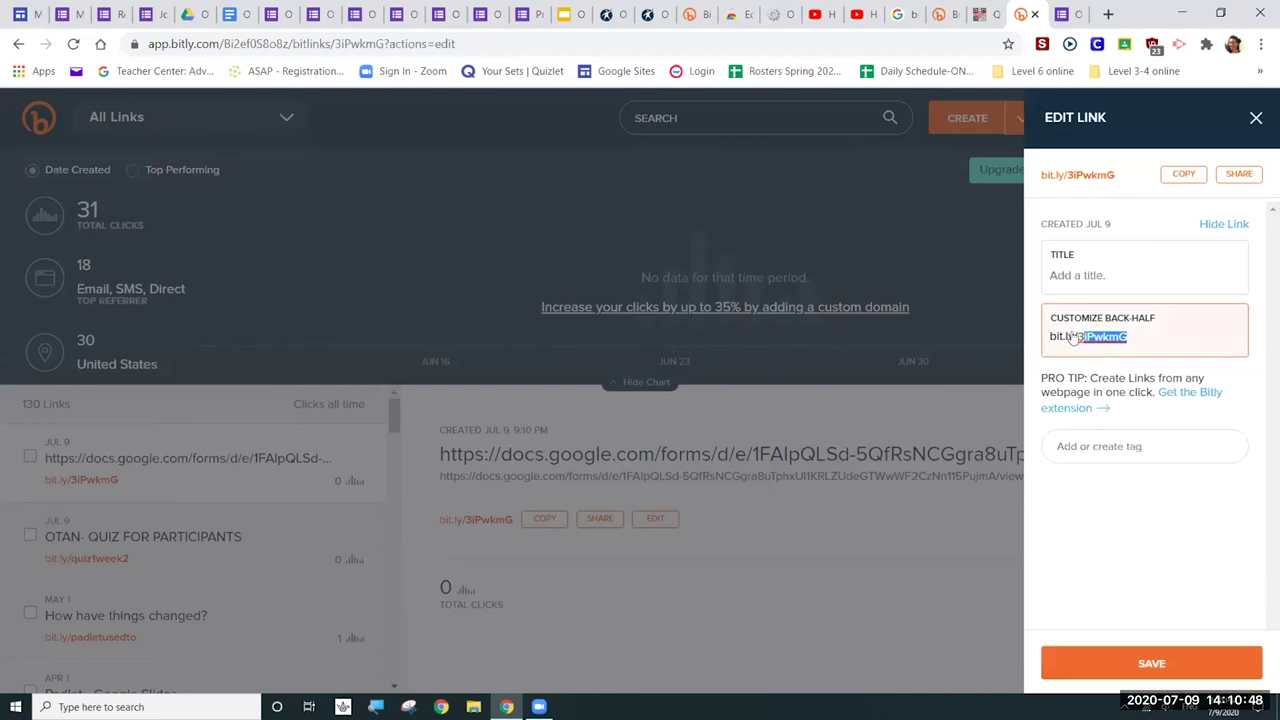
type("q")
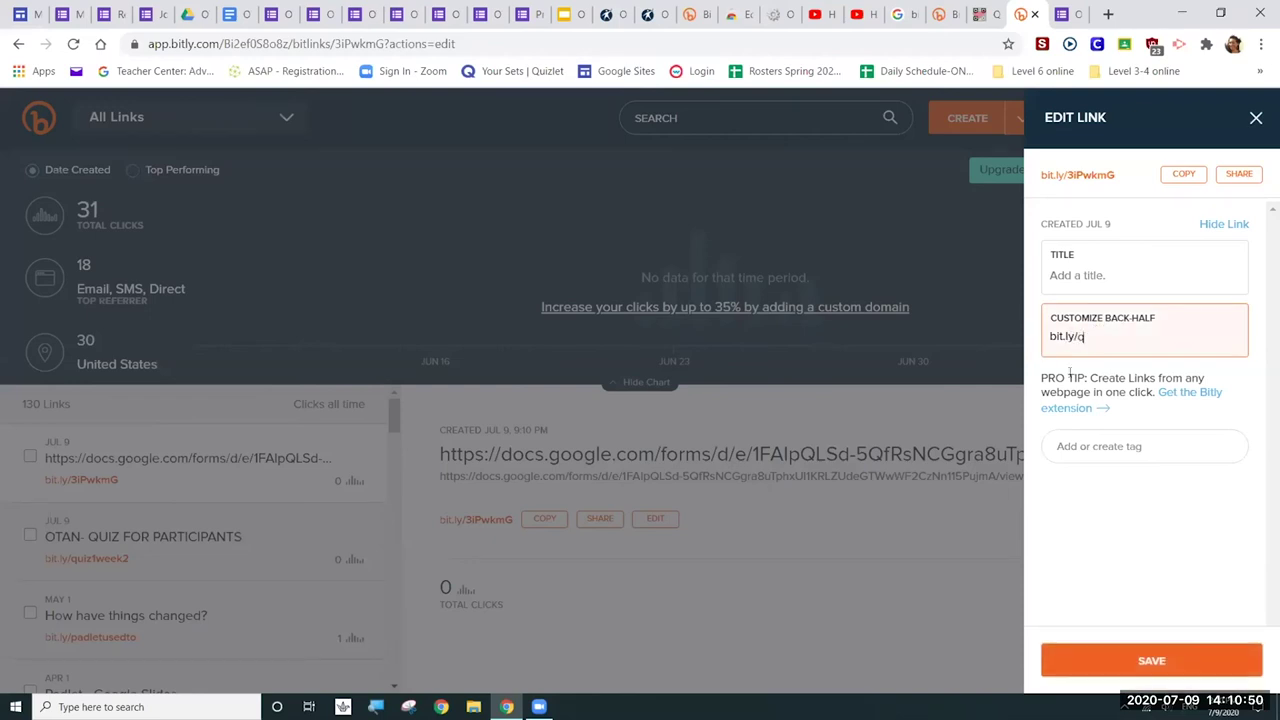
type("rquiz")
left_click(1178, 664)
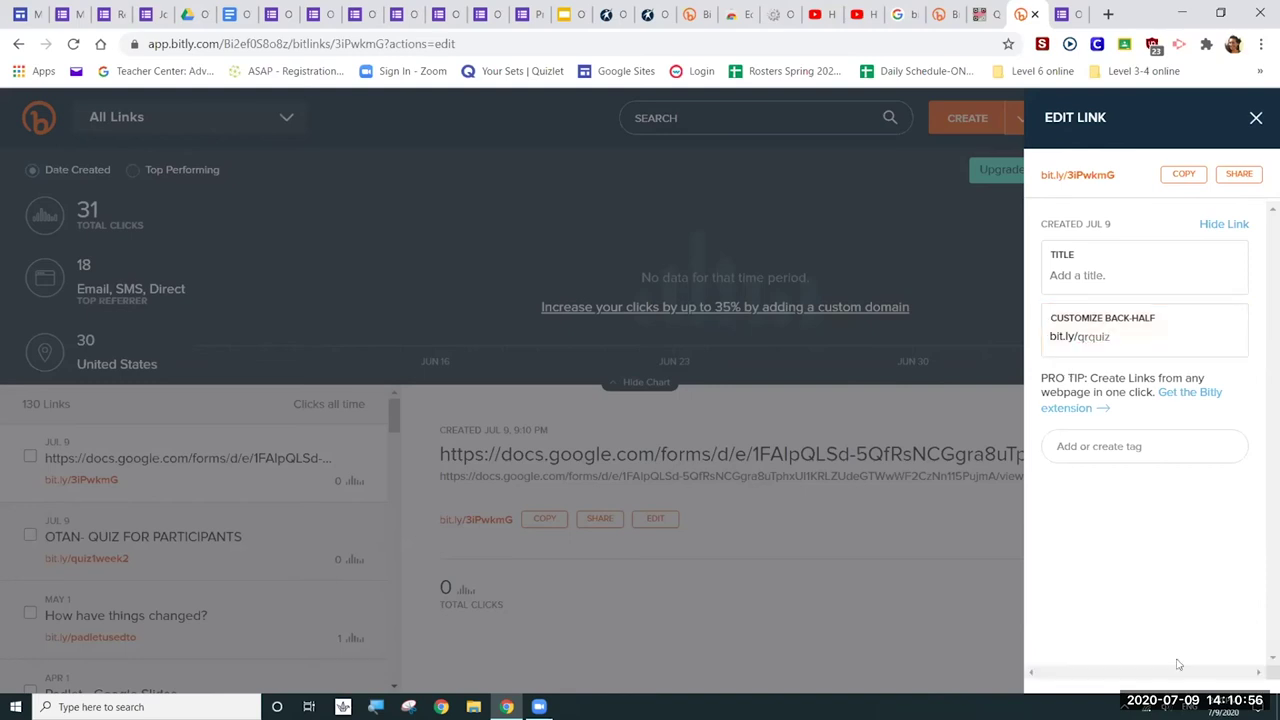
- Try to save the link with its custom back-half extended to qrquiz07/09
left_click(1150, 337)
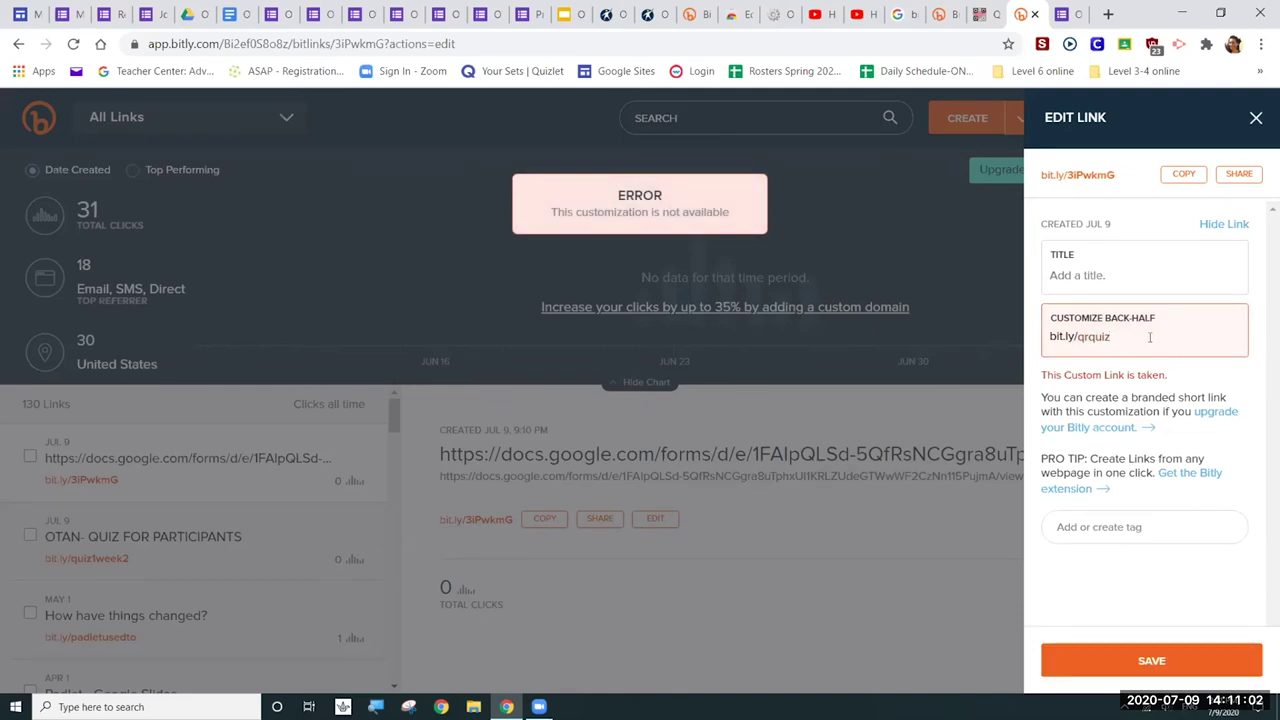
type("july")
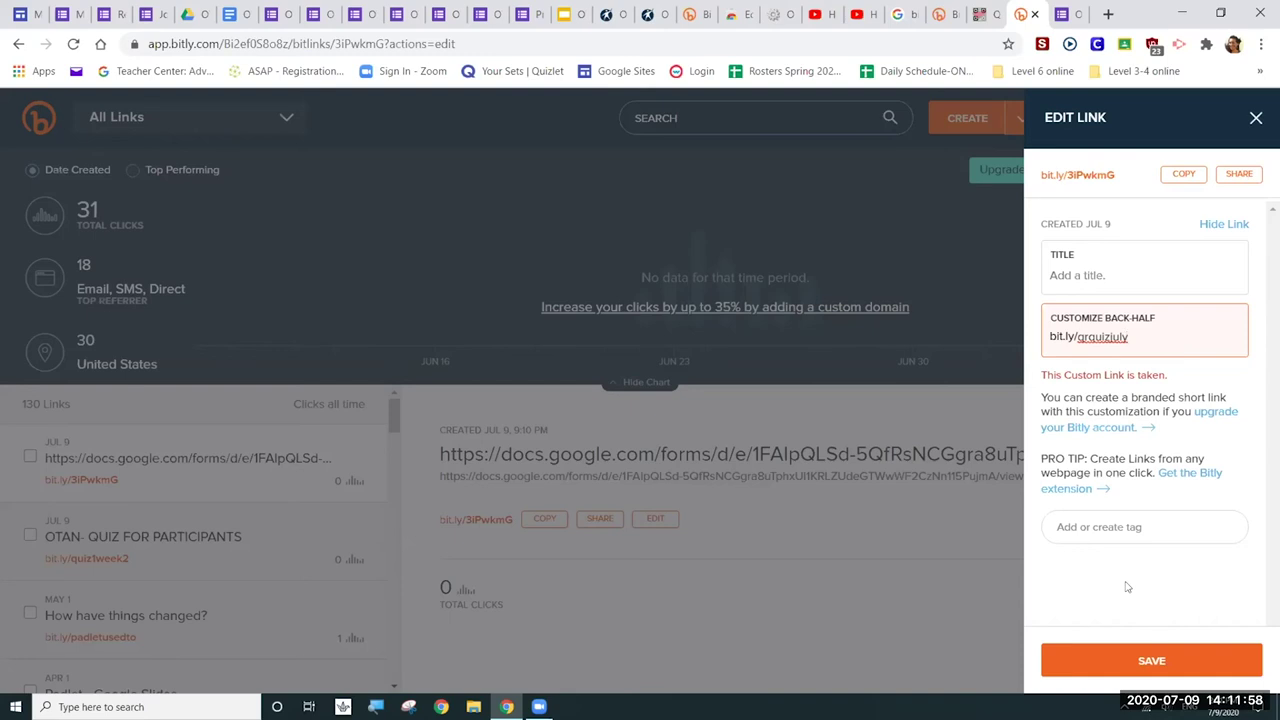
type("1")
key("BackSpace")
key("BackSpace")
key("BackSpace")
key("BackSpace")
key("BackSpace")
type("07")
type("/009")
key("BackSpace")
key("BackSpace")
type("9")
left_click(1229, 665)
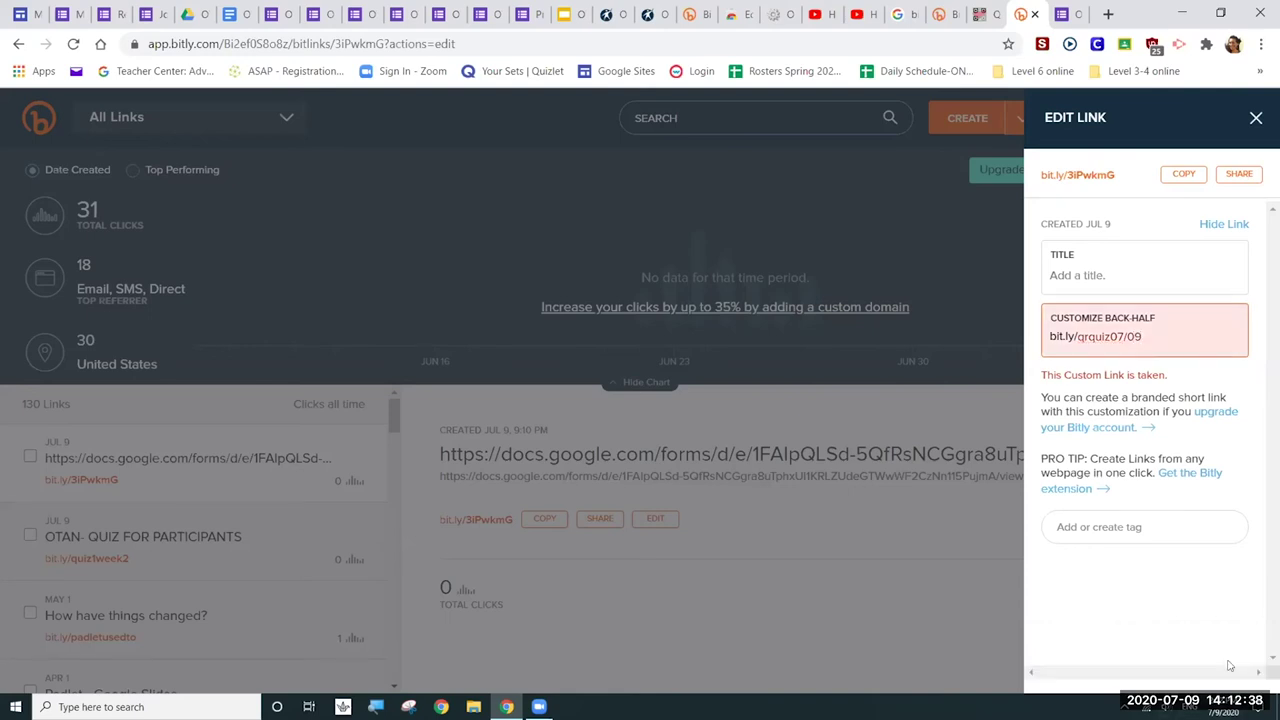
- Replace the date at the end of the custom back-half so it reads qrquiz2020, and save the link
left_click(1152, 337)
left_click_drag(1152, 337, 1110, 334)
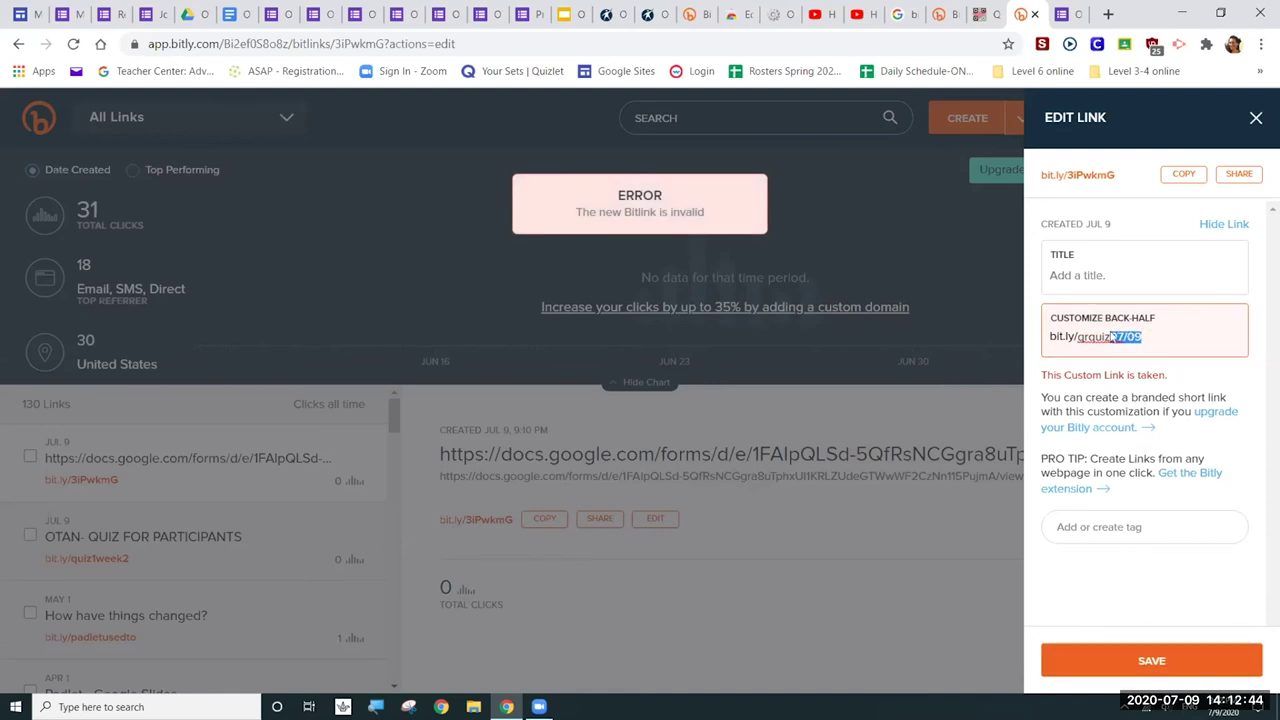
key("BackSpace")
type("2020")
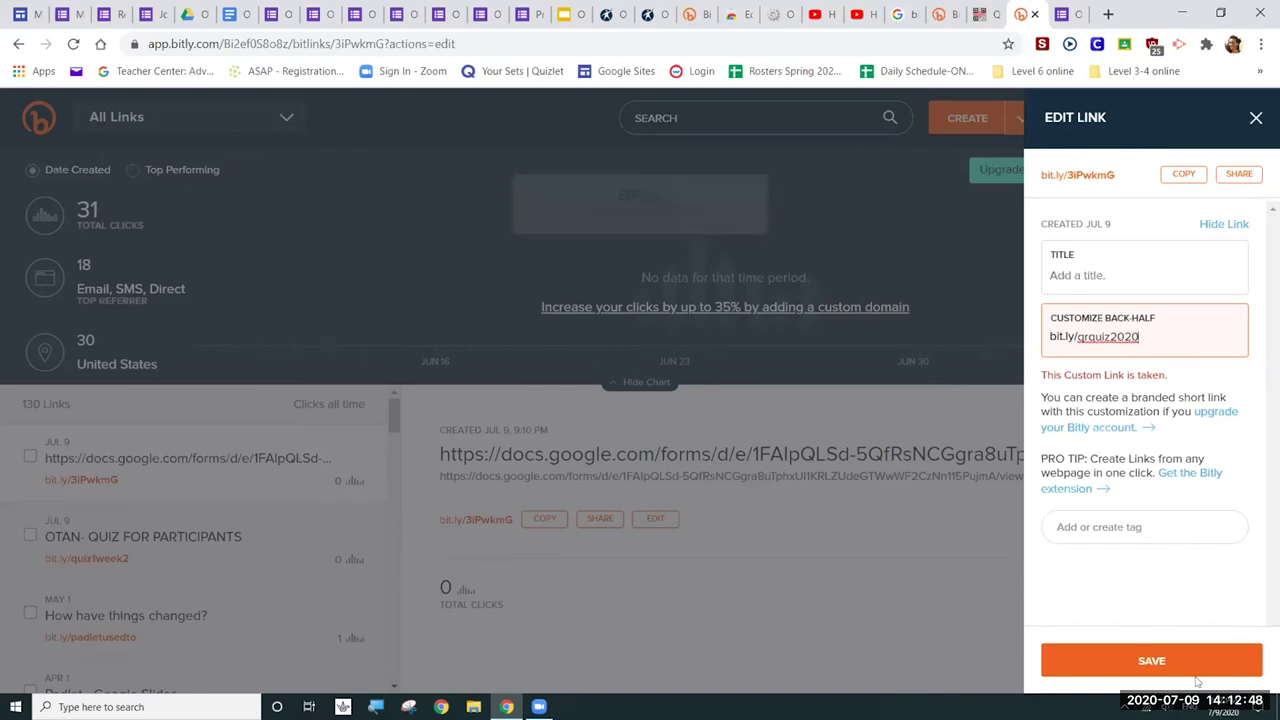
left_click(1197, 672)
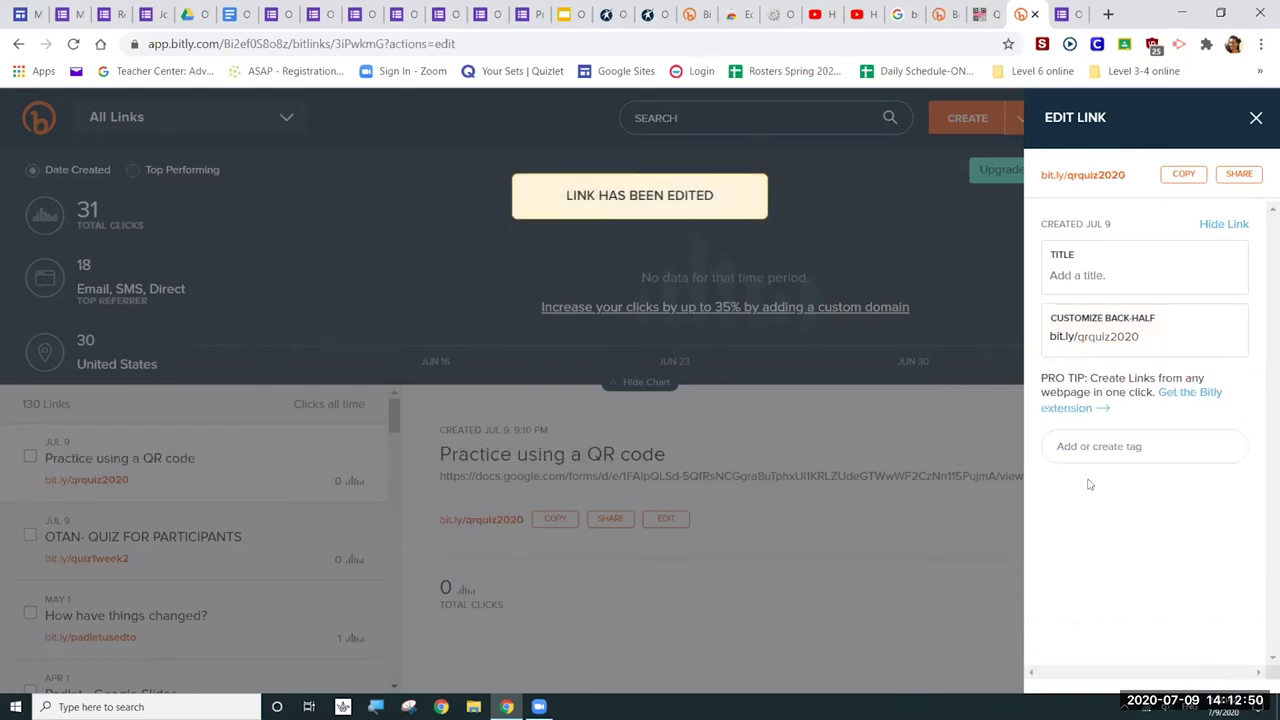
- Copy the shortened QR form link and paste it in the Google Docs handout on a new line under bit.ly/quiz1week2
left_click(1182, 180)
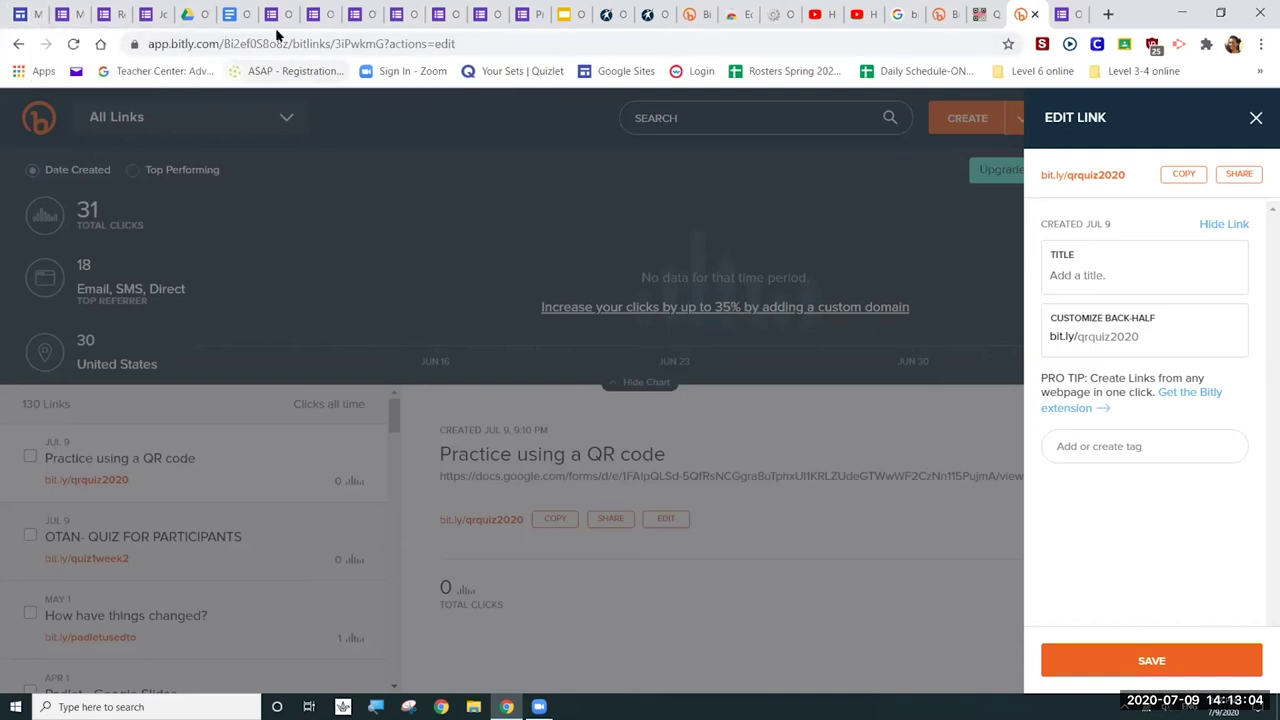
left_click(230, 14)
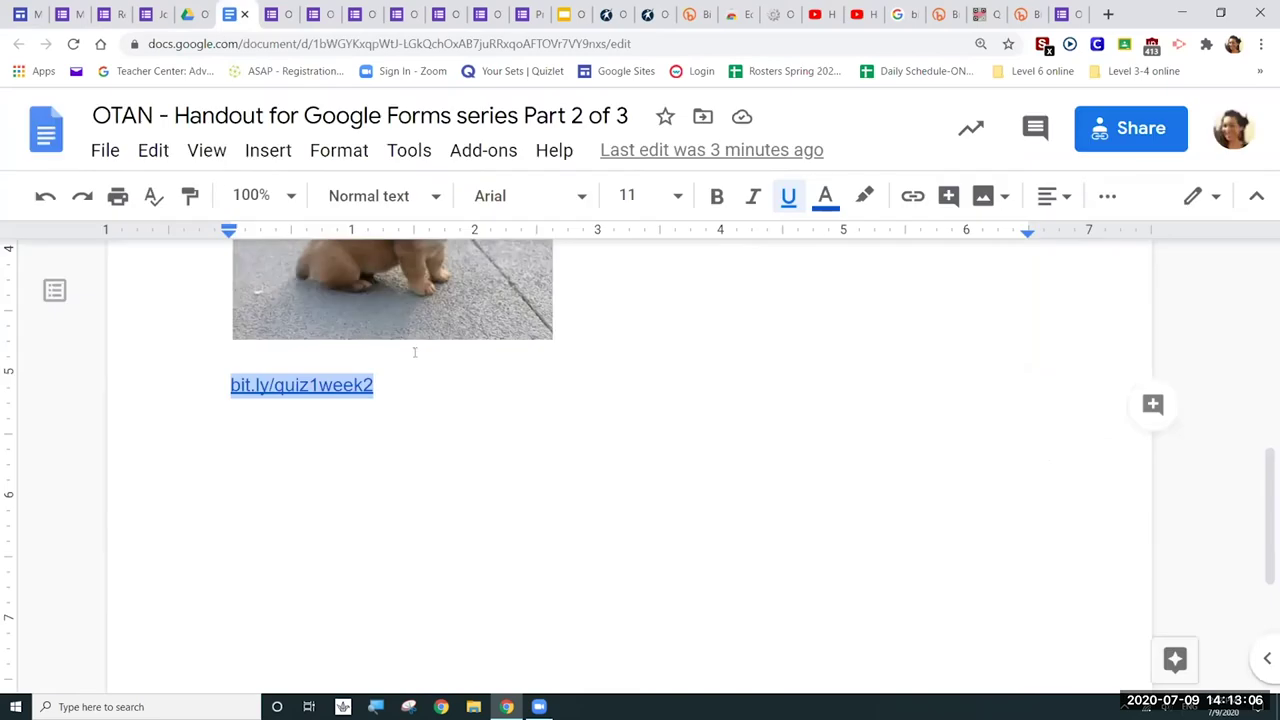
left_click(452, 378)
key("Return")
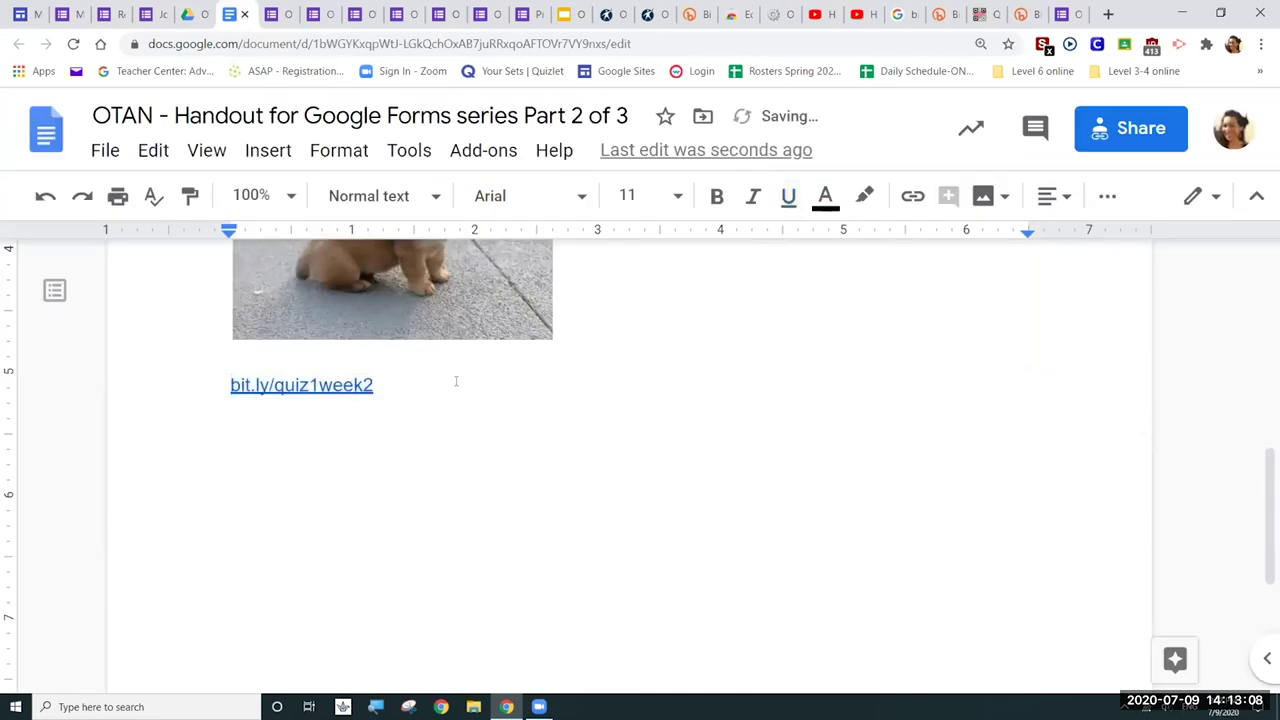
key("ctrl+v")
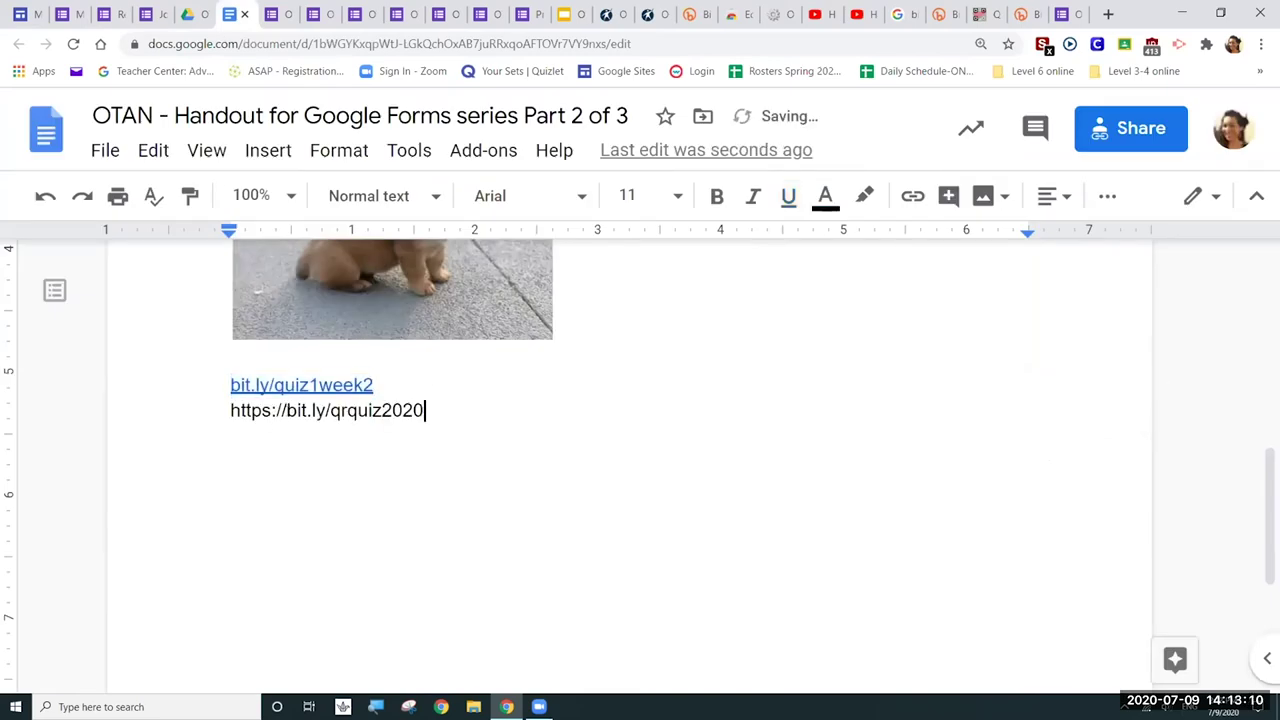
left_click_drag(288, 410, 228, 408)
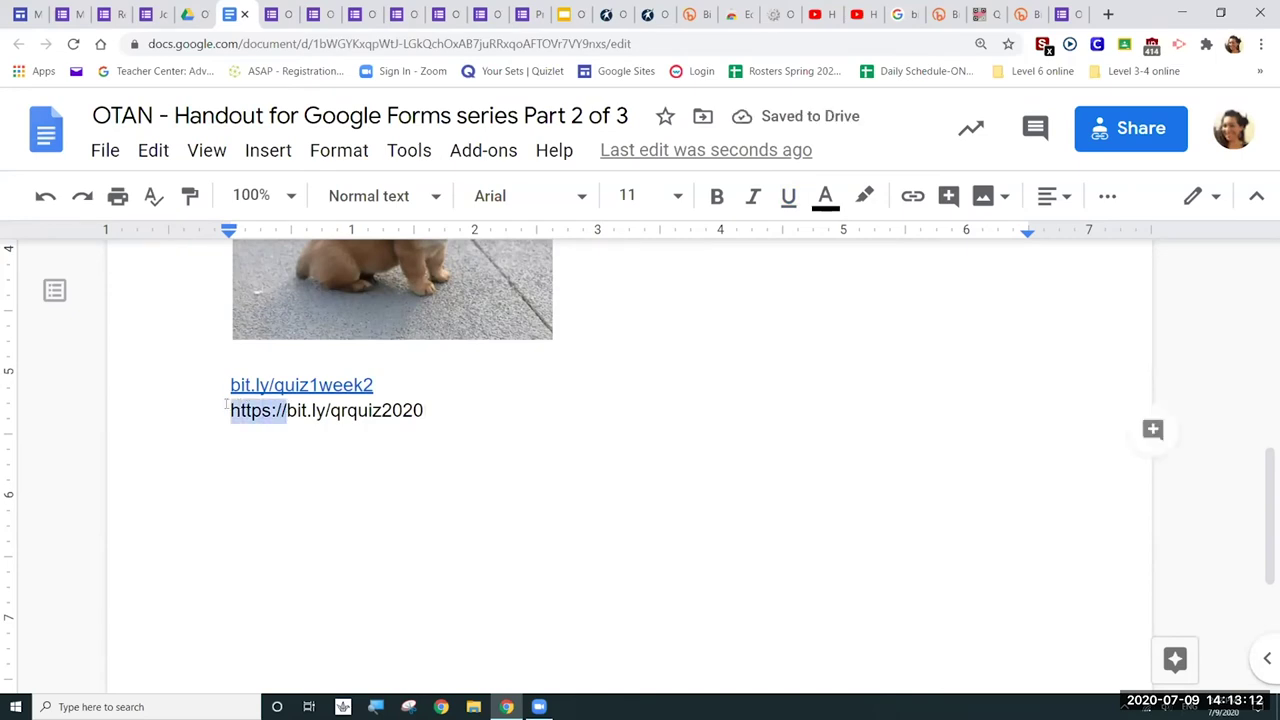
key("BackSpace")
key("Return")
- Select the bit.ly/qrquiz2020 address in the handout and open a new browser tab for testing it
left_click(420, 437)
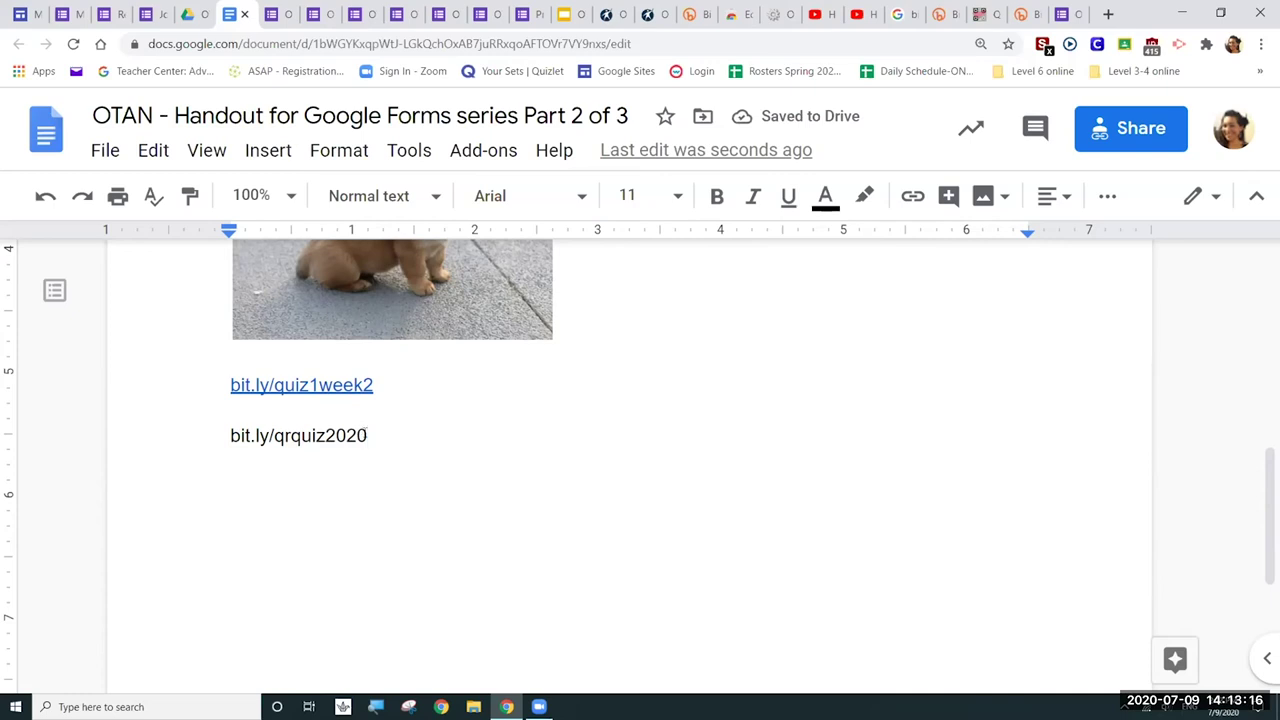
left_click_drag(367, 436, 240, 436)
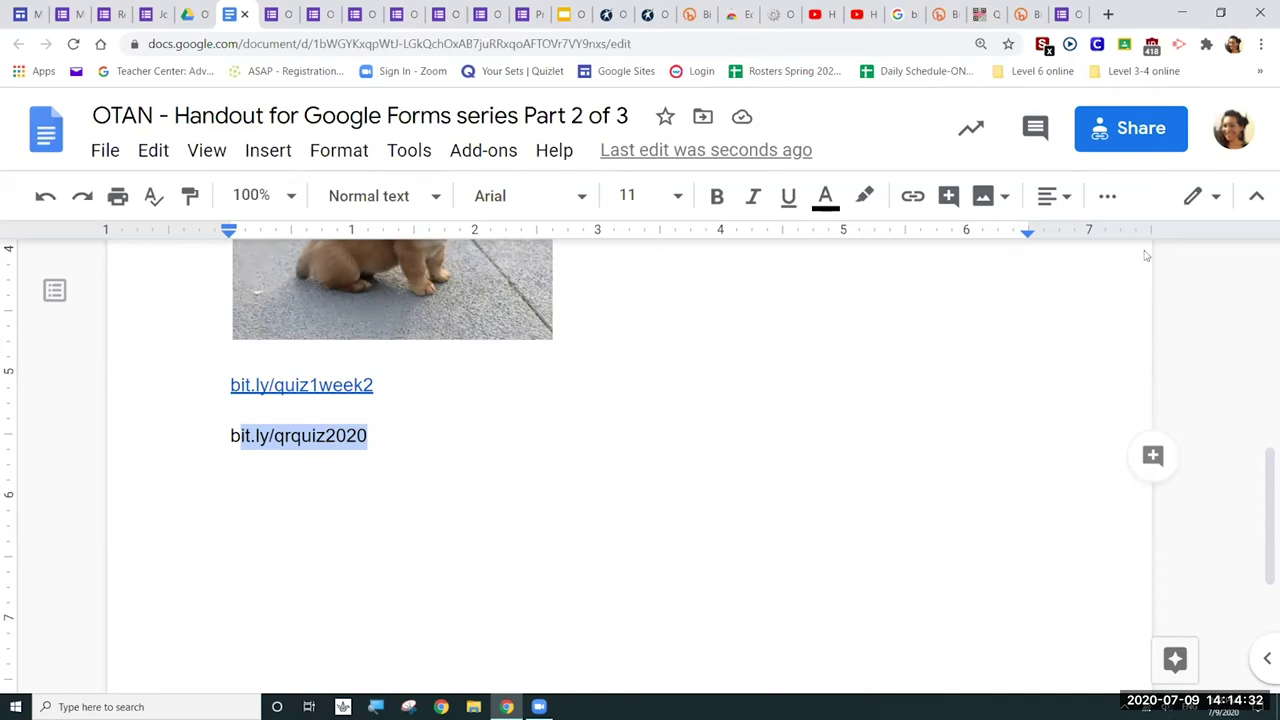
left_click(1108, 14)
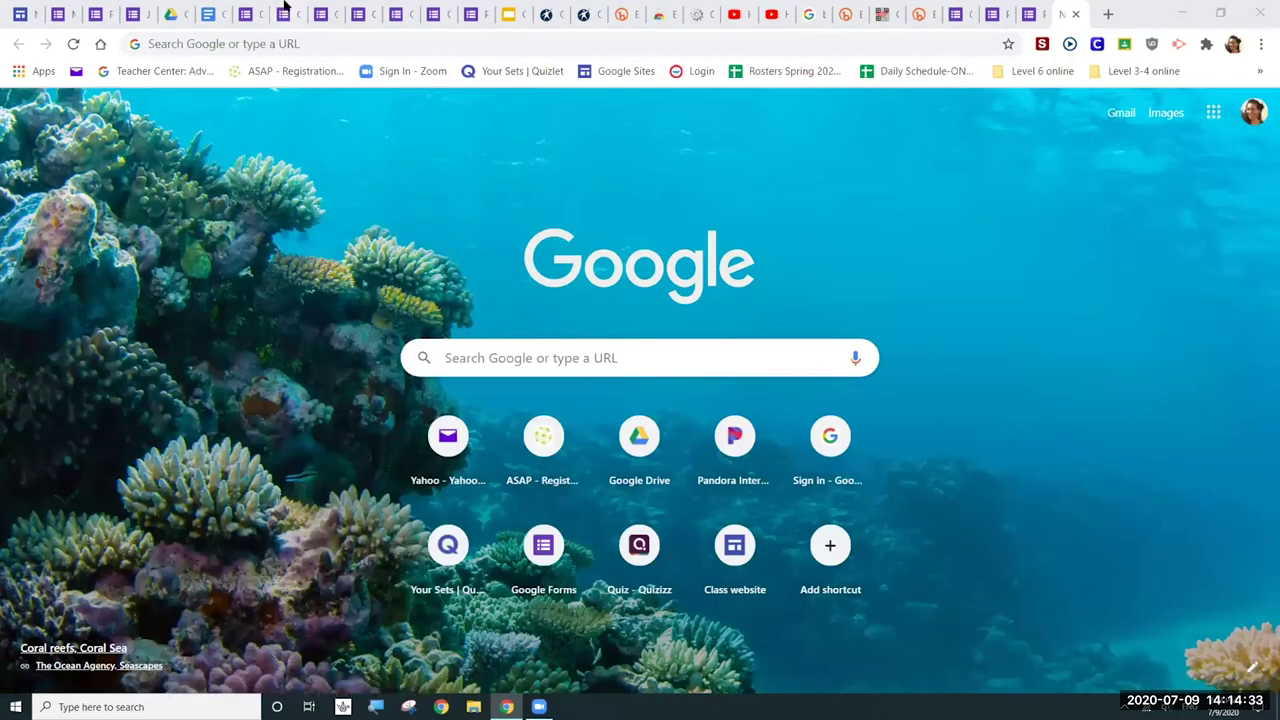
left_click(202, 15)
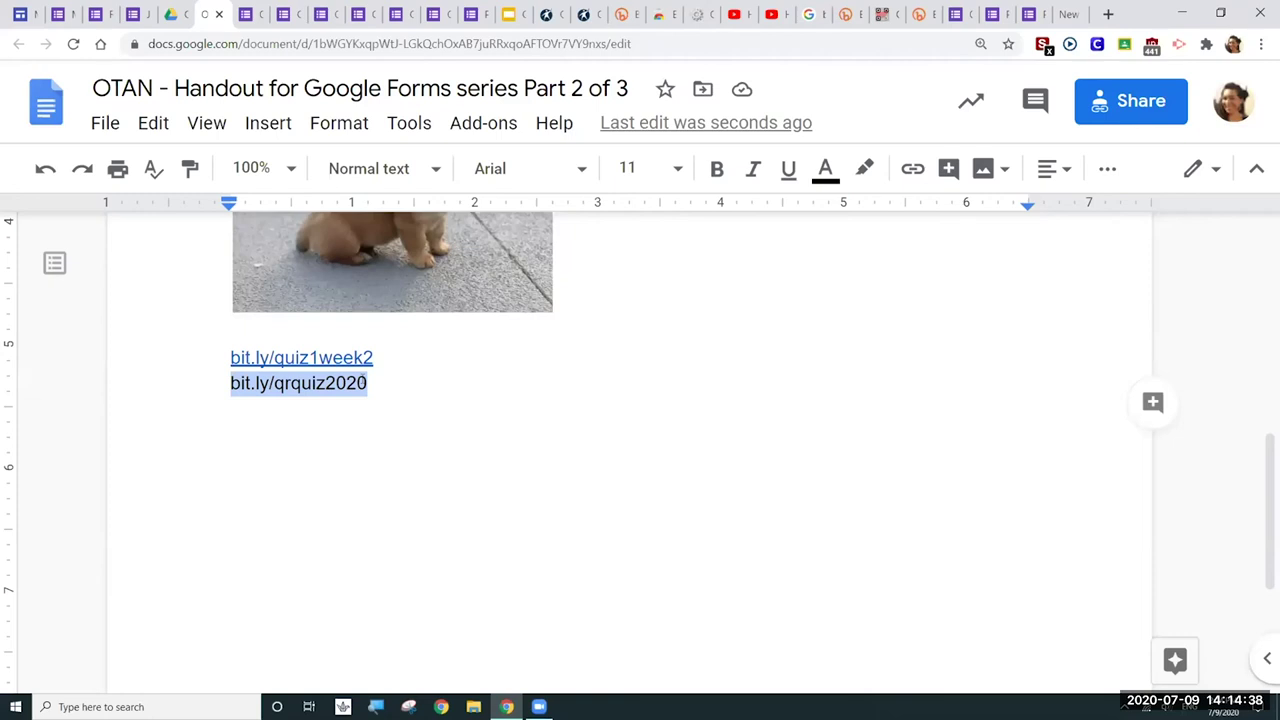
left_click(369, 383)
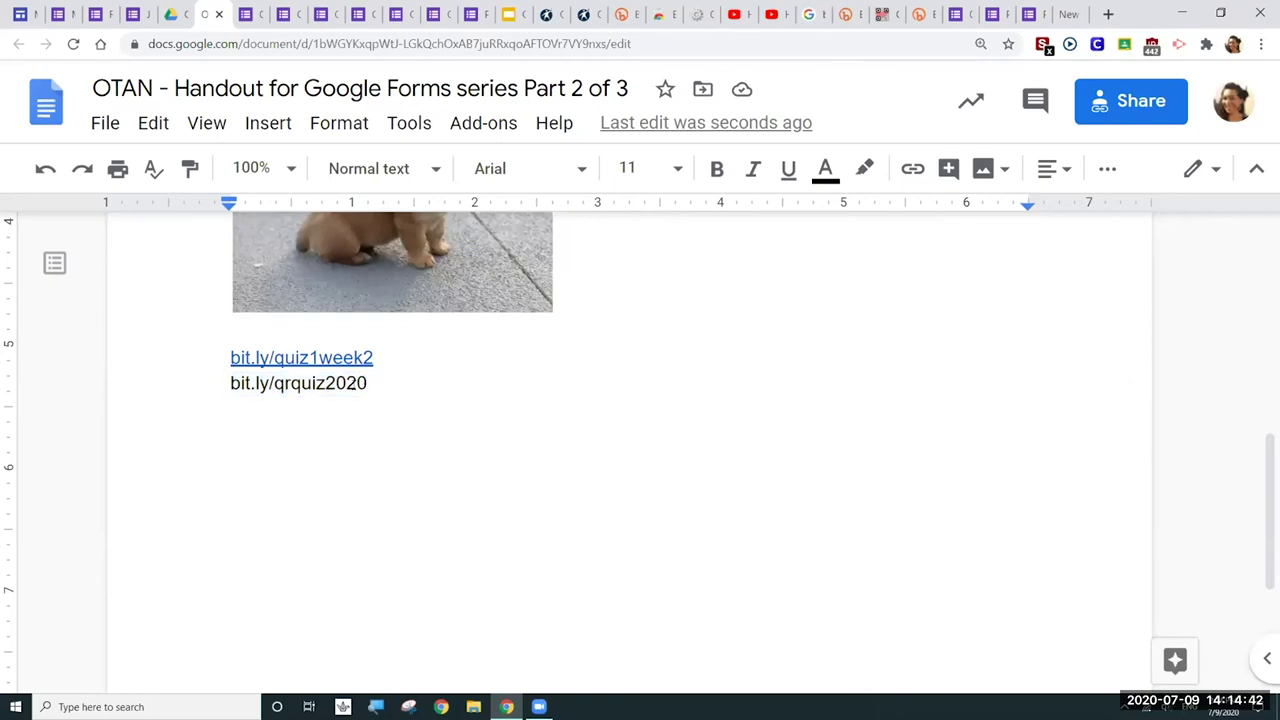
key("Home")
key("BackSpace")
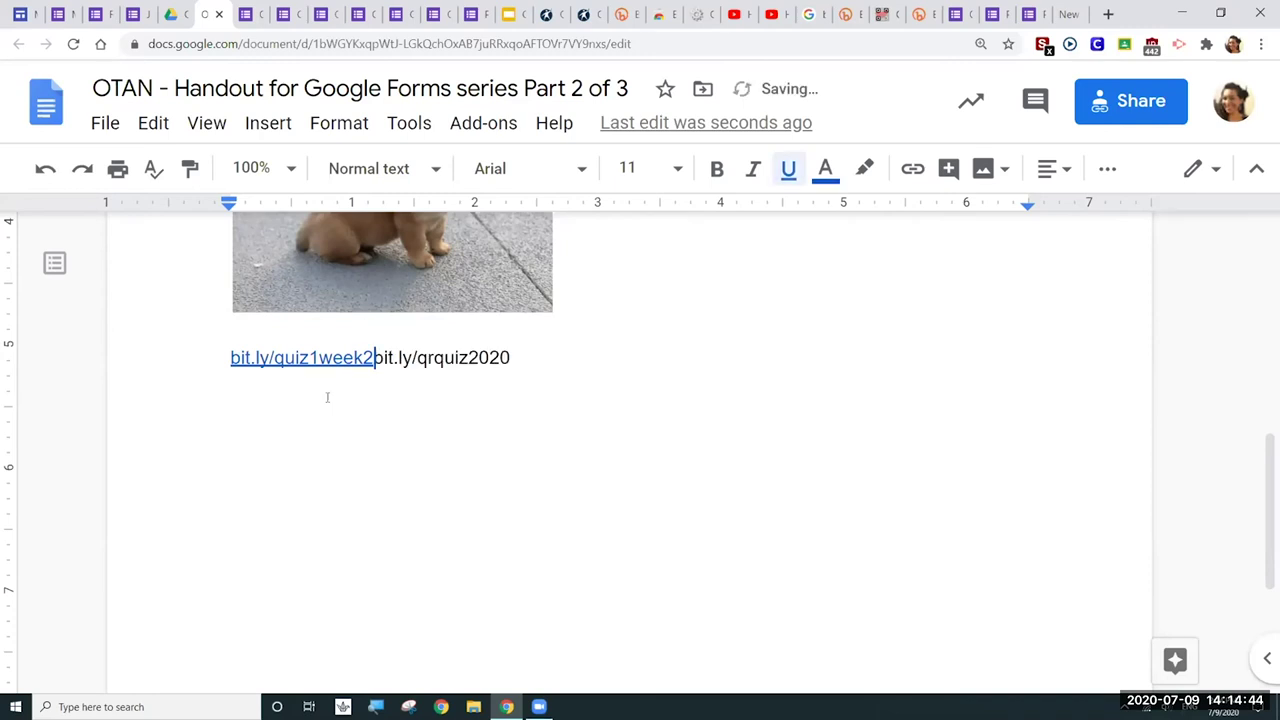
key("Return")
type("https://")
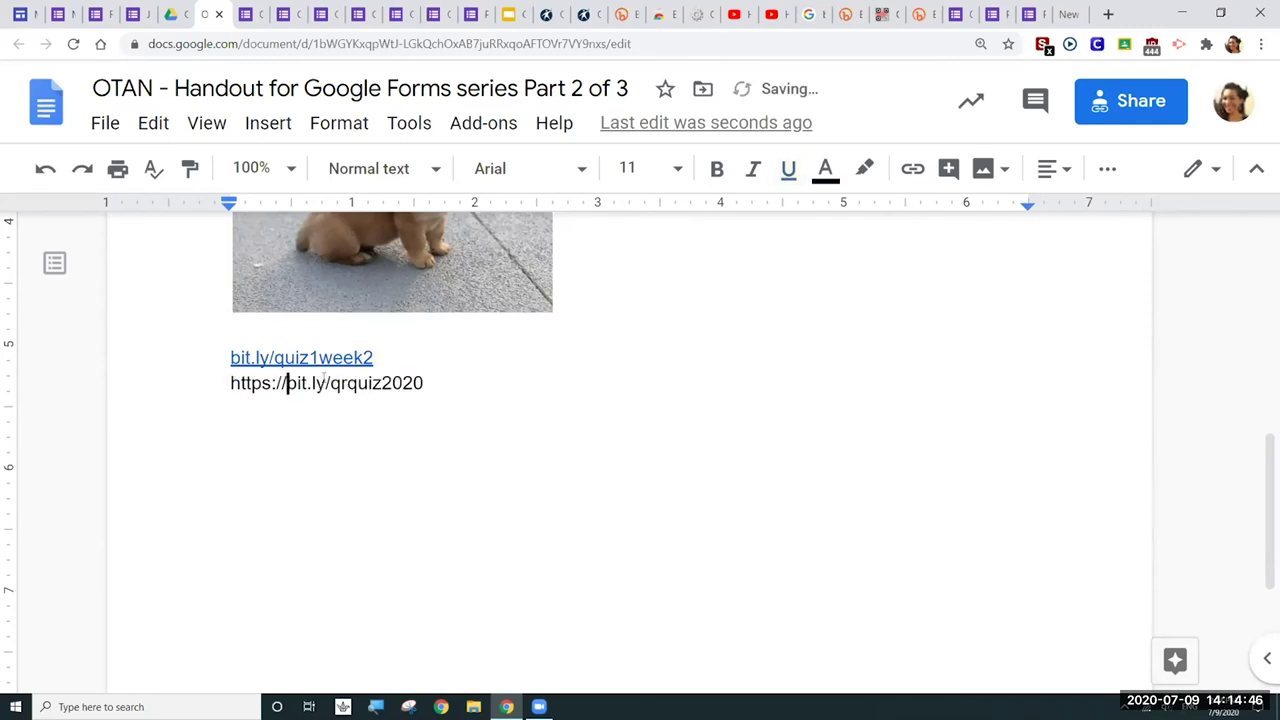
key("Home")
left_click_drag(230, 383, 424, 384)
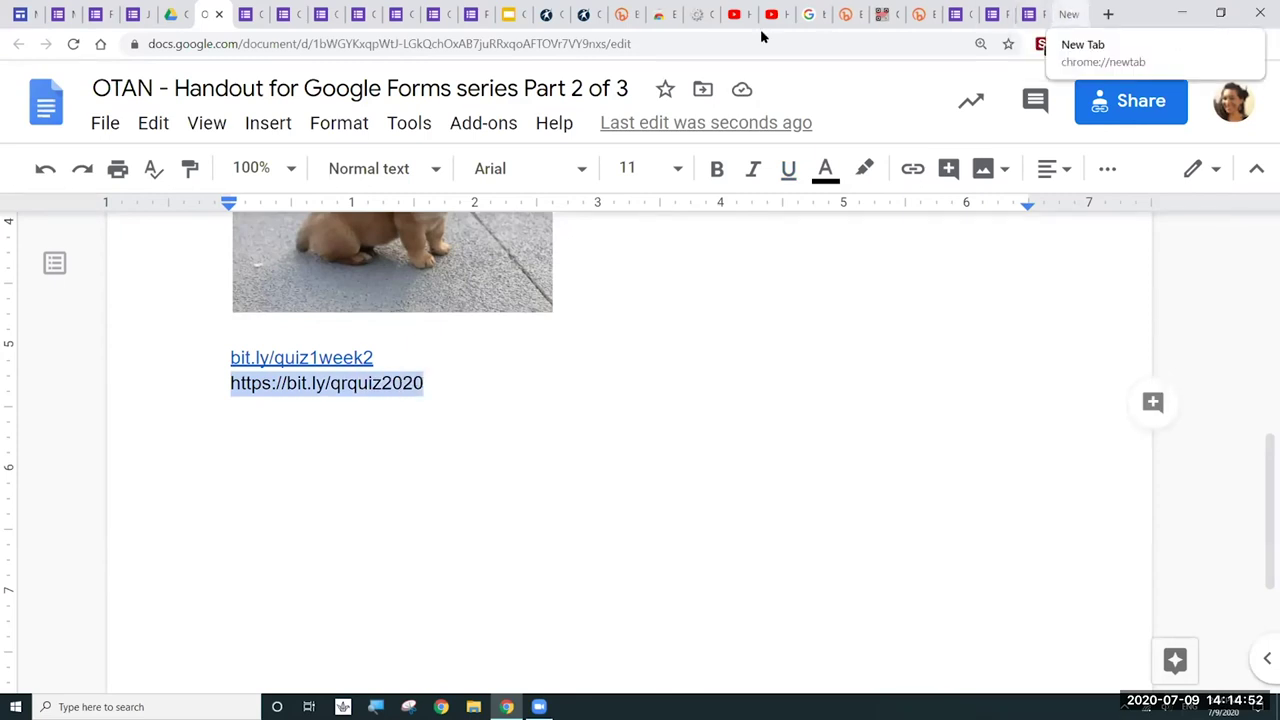
key("ctrl+9")
key("ctrl+v")
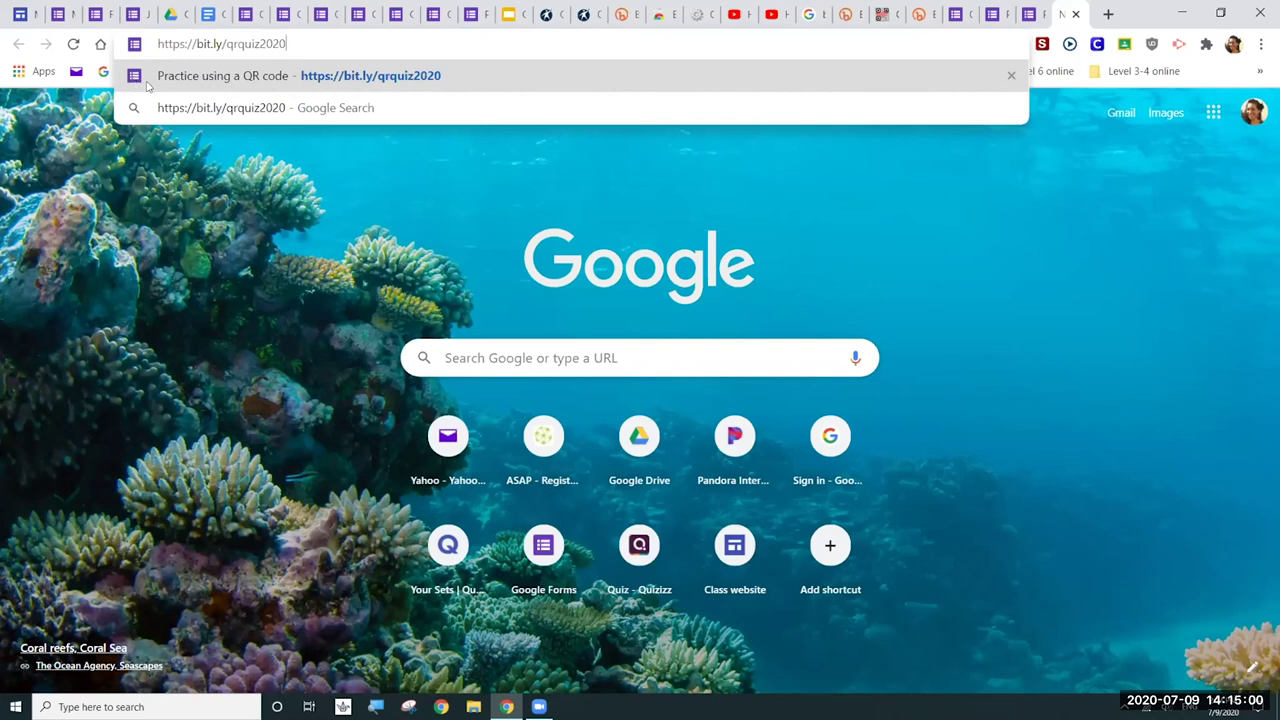
left_click(222, 72)
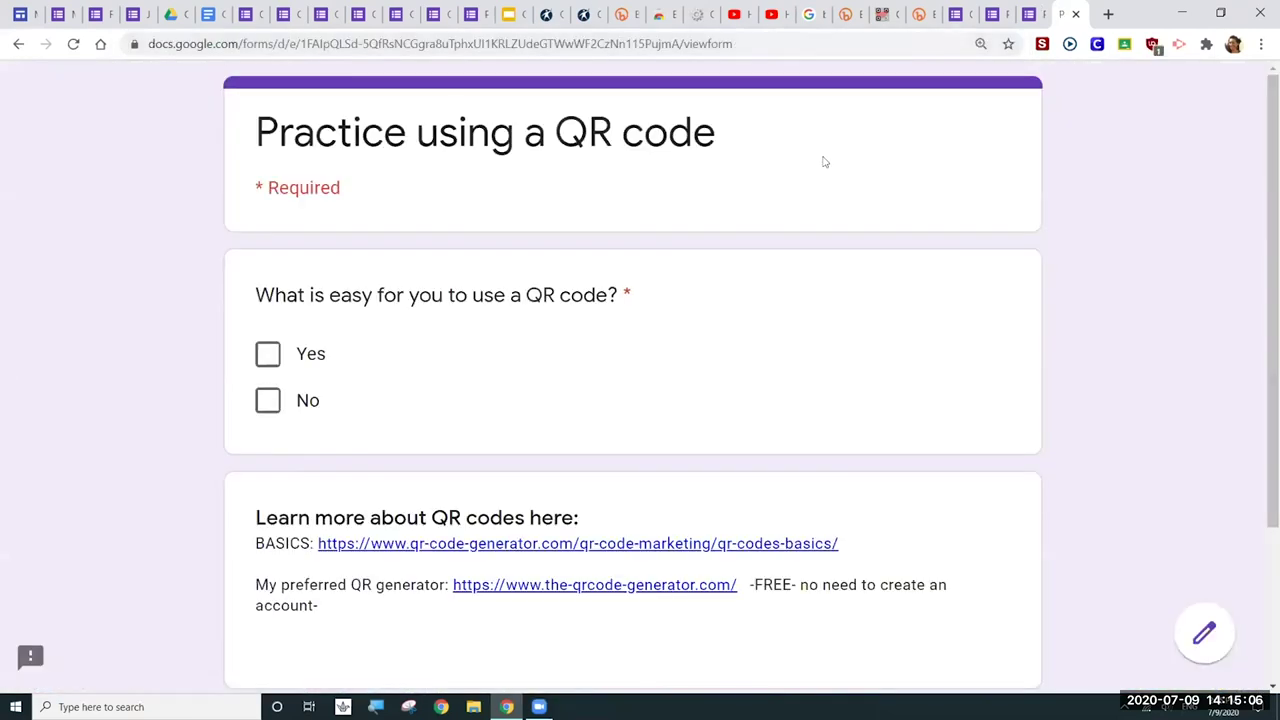
left_click(206, 14)
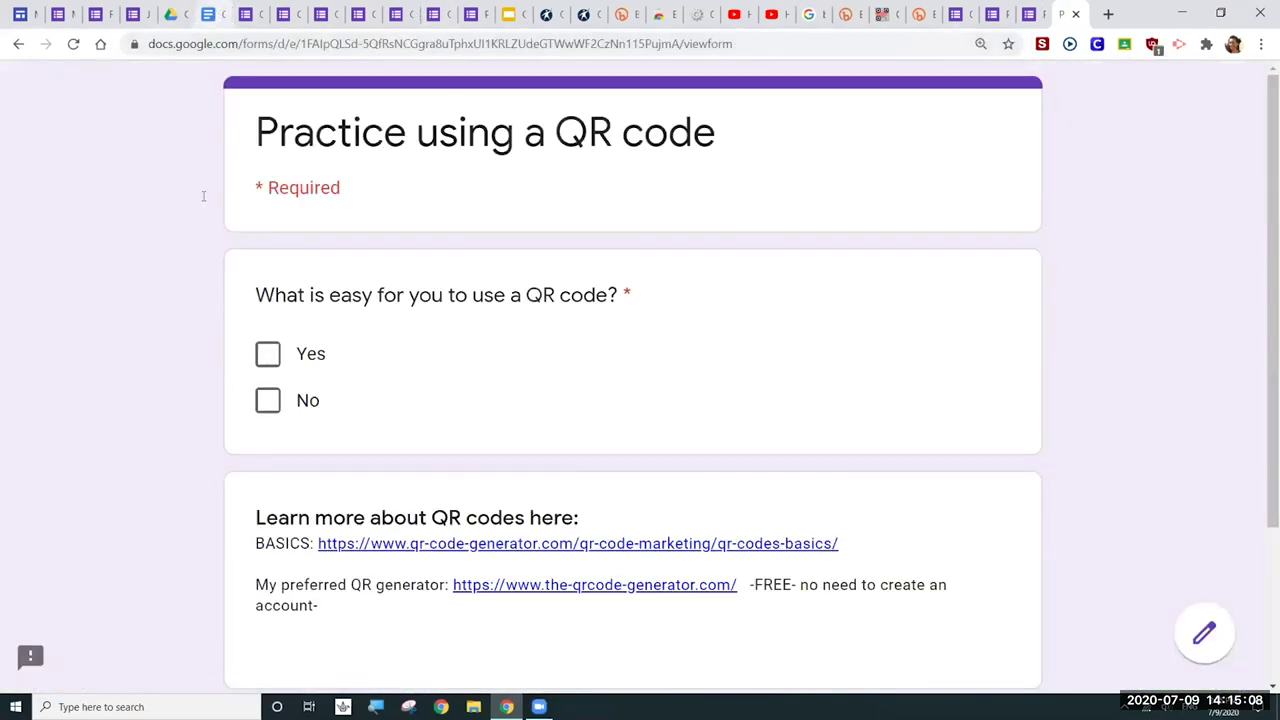
left_click_drag(287, 384, 425, 385)
key("ctrl+c")
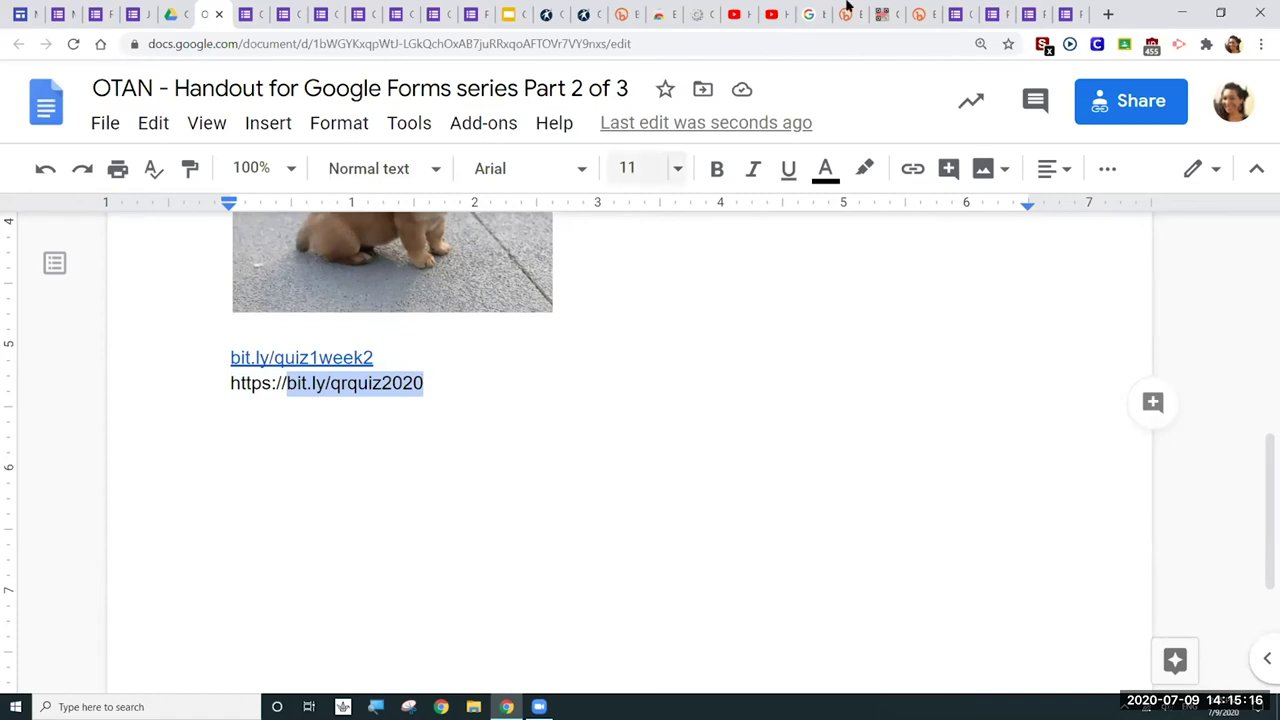
left_click(1074, 14)
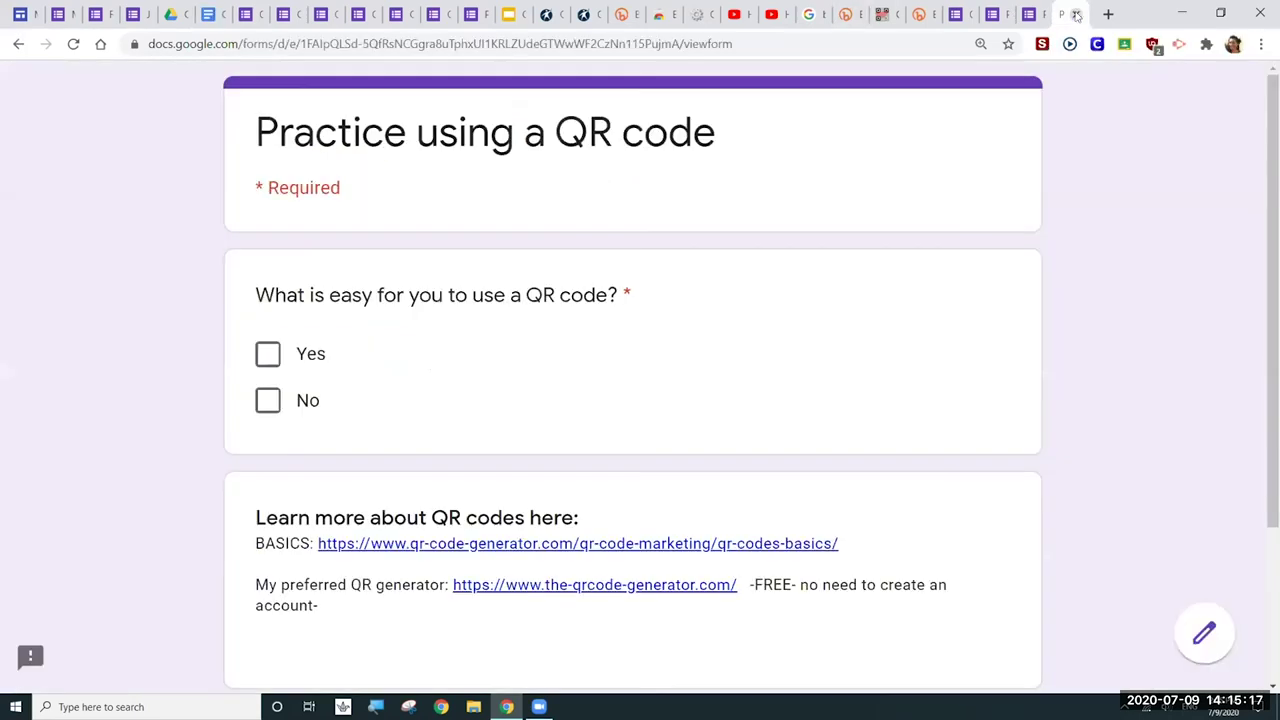
left_click(908, 36)
key("ctrl+v")
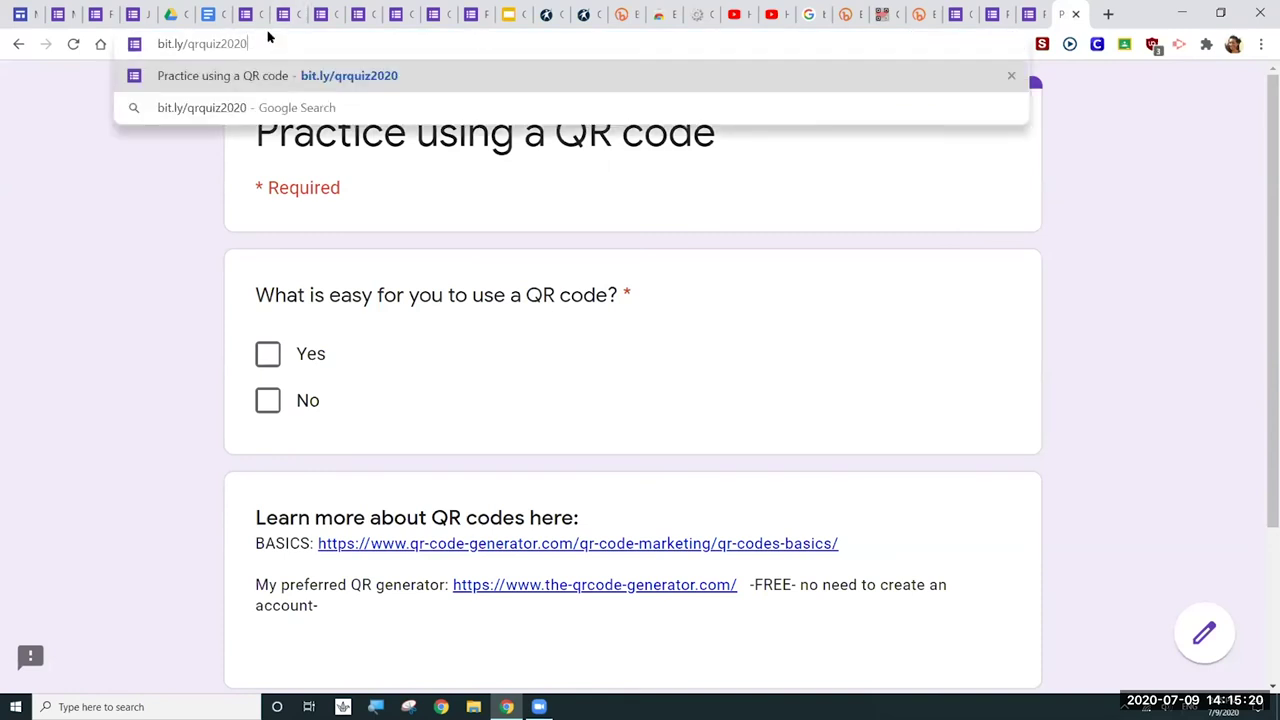
left_click(155, 82)
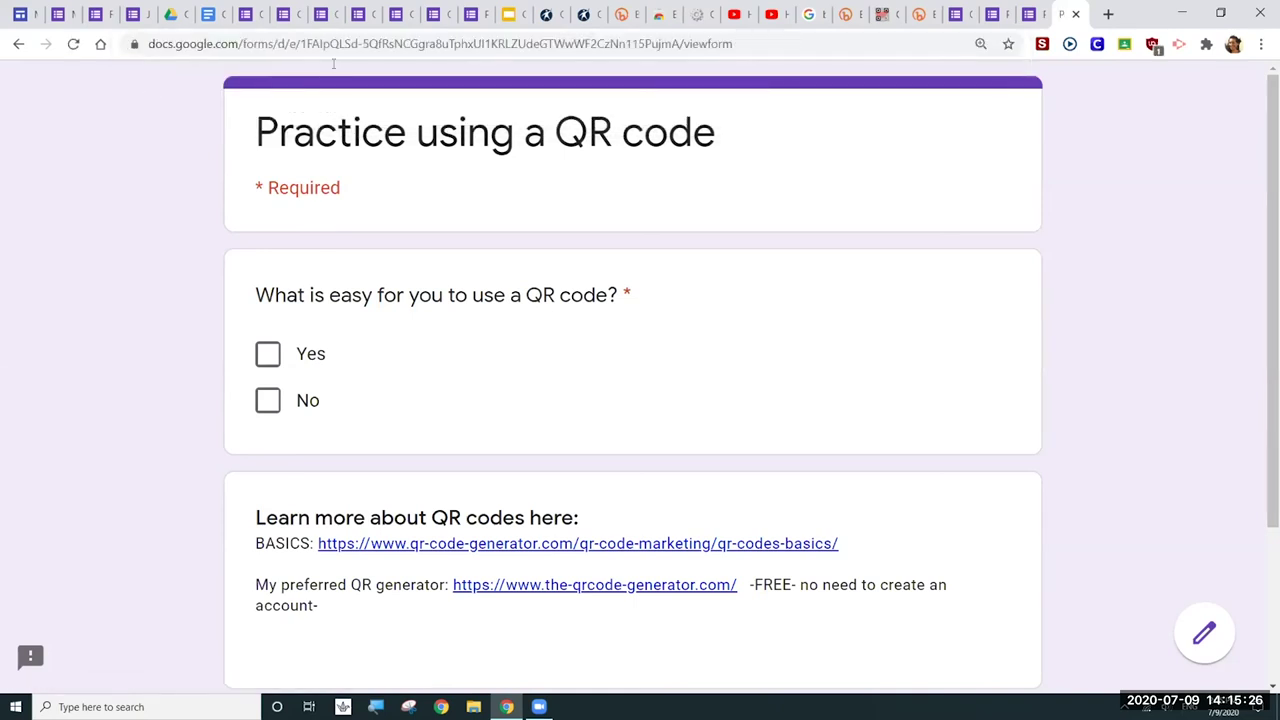
- Test bit.ly/qrquiz2020 once more by loading it in a fresh browser tab
left_click(1107, 14)
type("bit.ly/qrquiz2020")
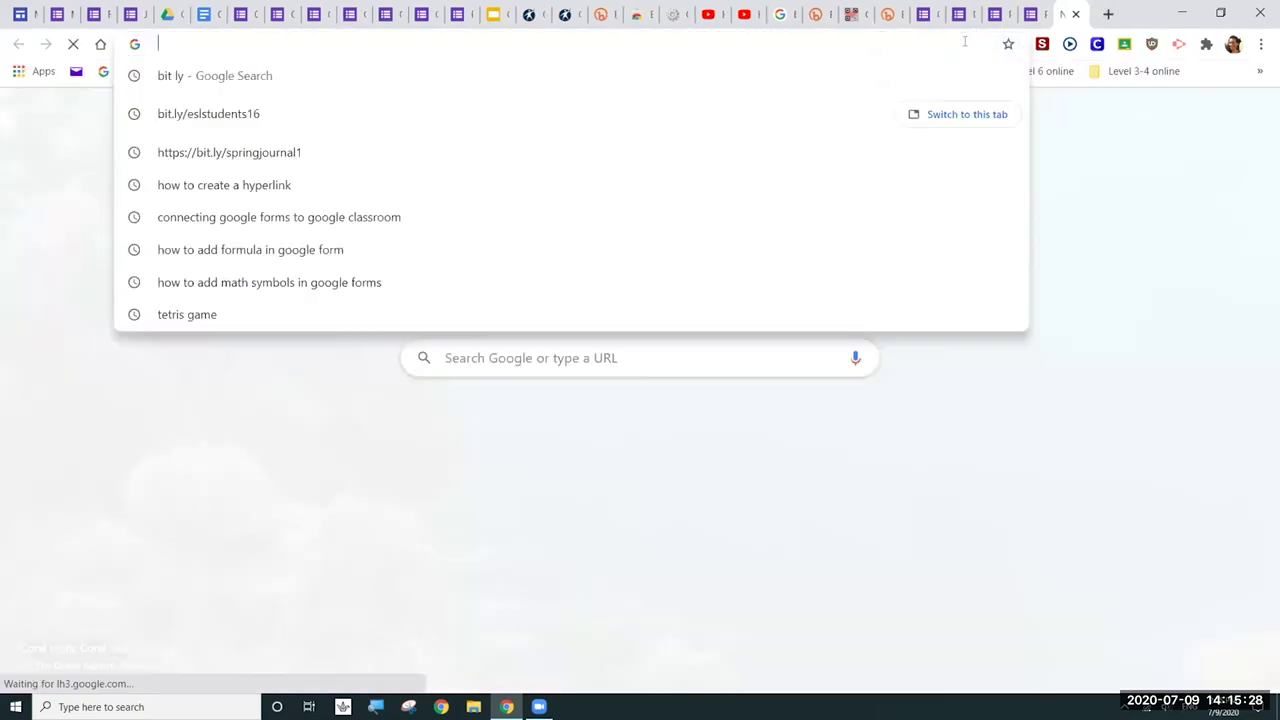
key("Return")
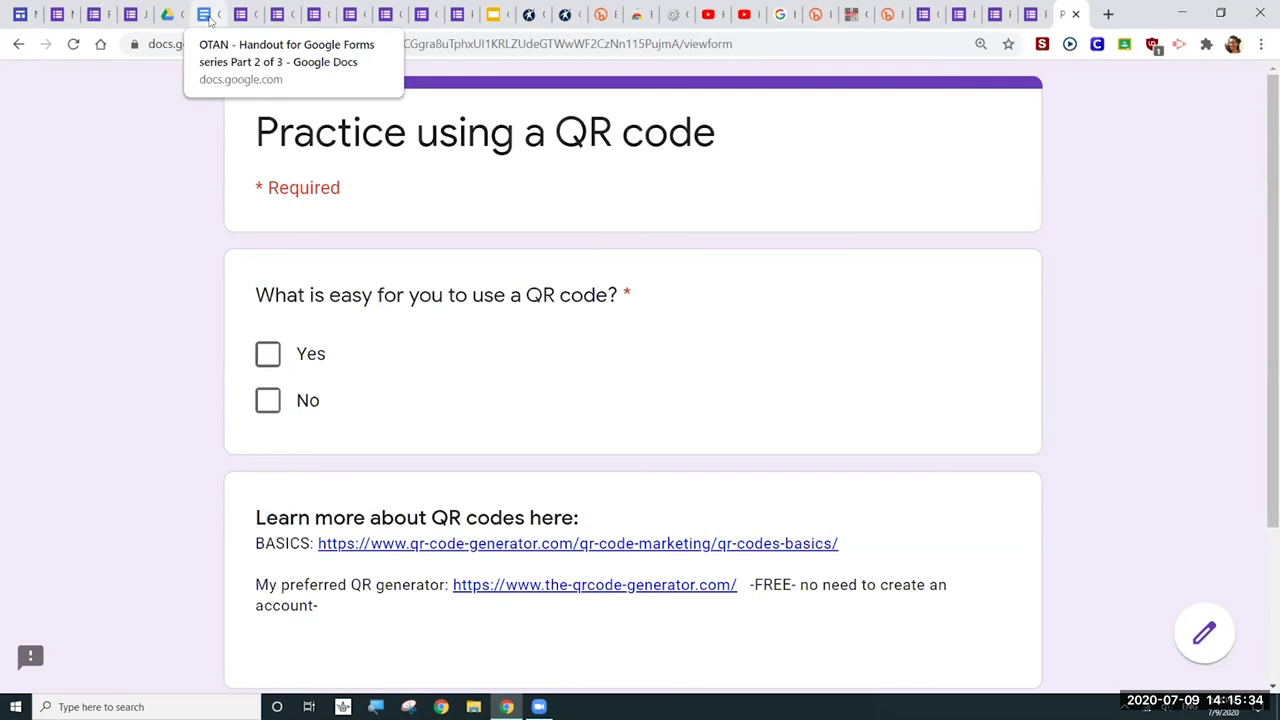
left_click(205, 14)
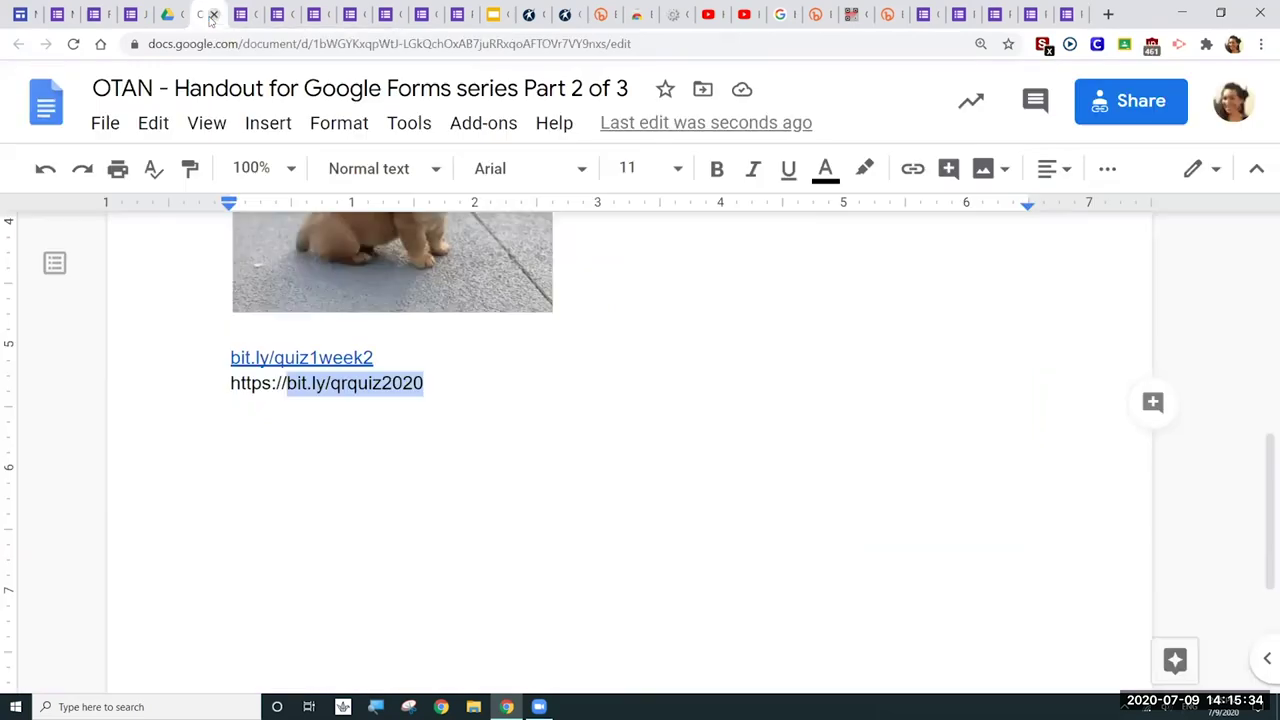
left_click(440, 428)
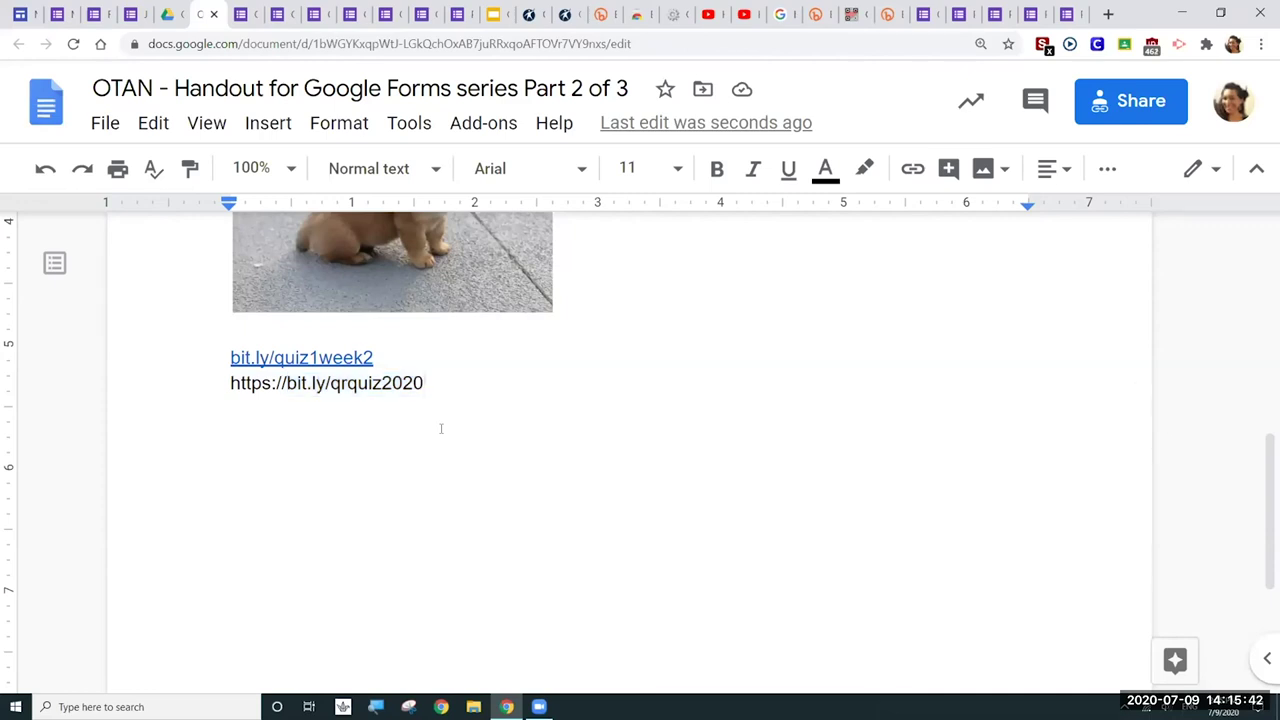
key("Return")
key("Return")
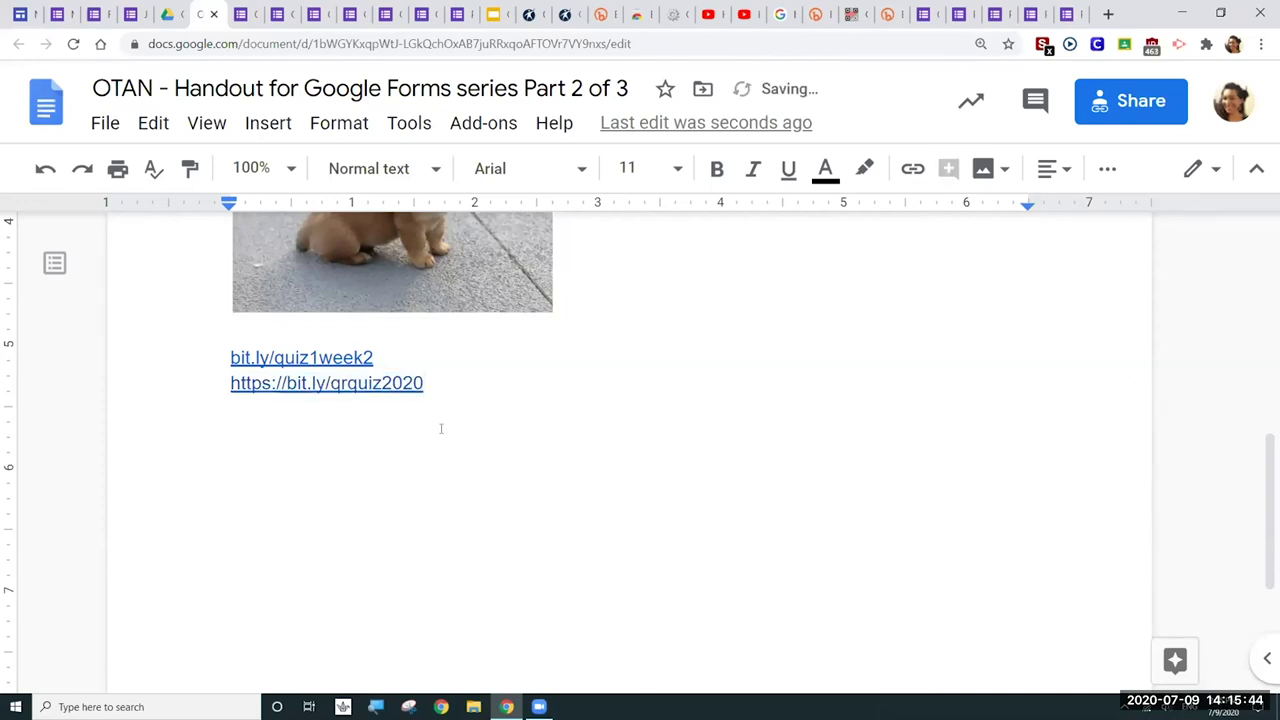
type("htt")
key("Return")
type("w")
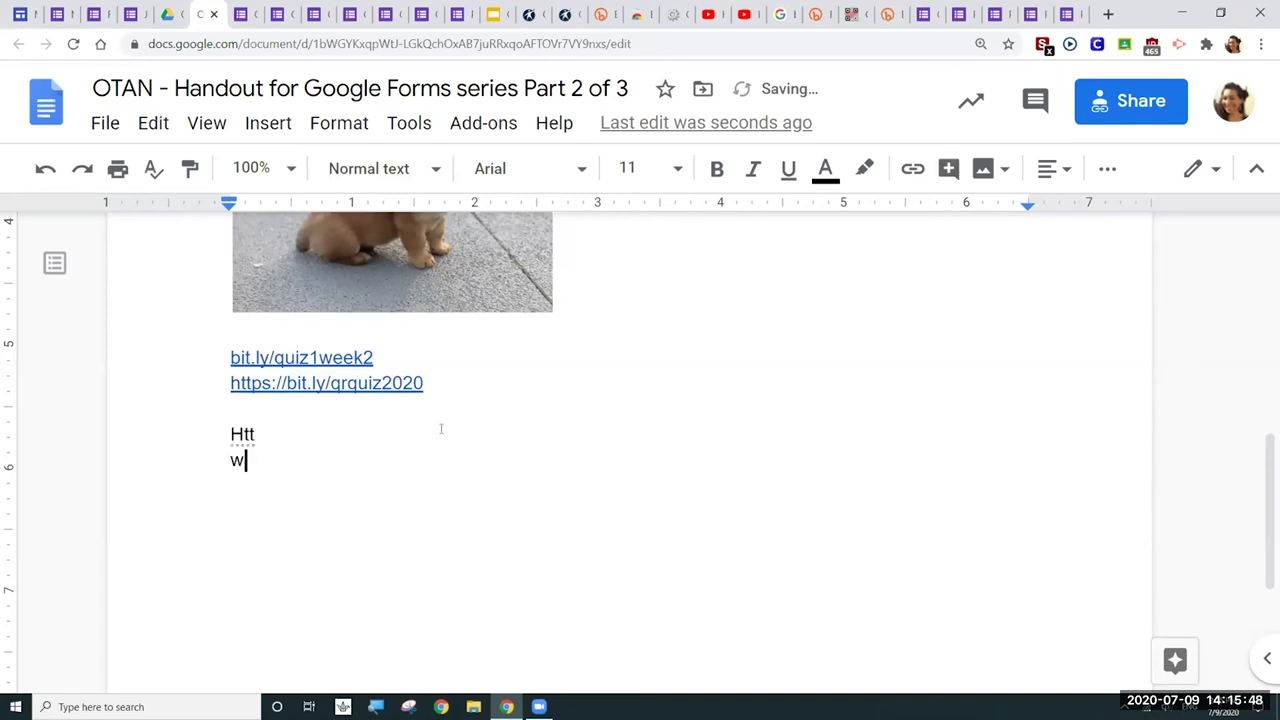
type("ww.")
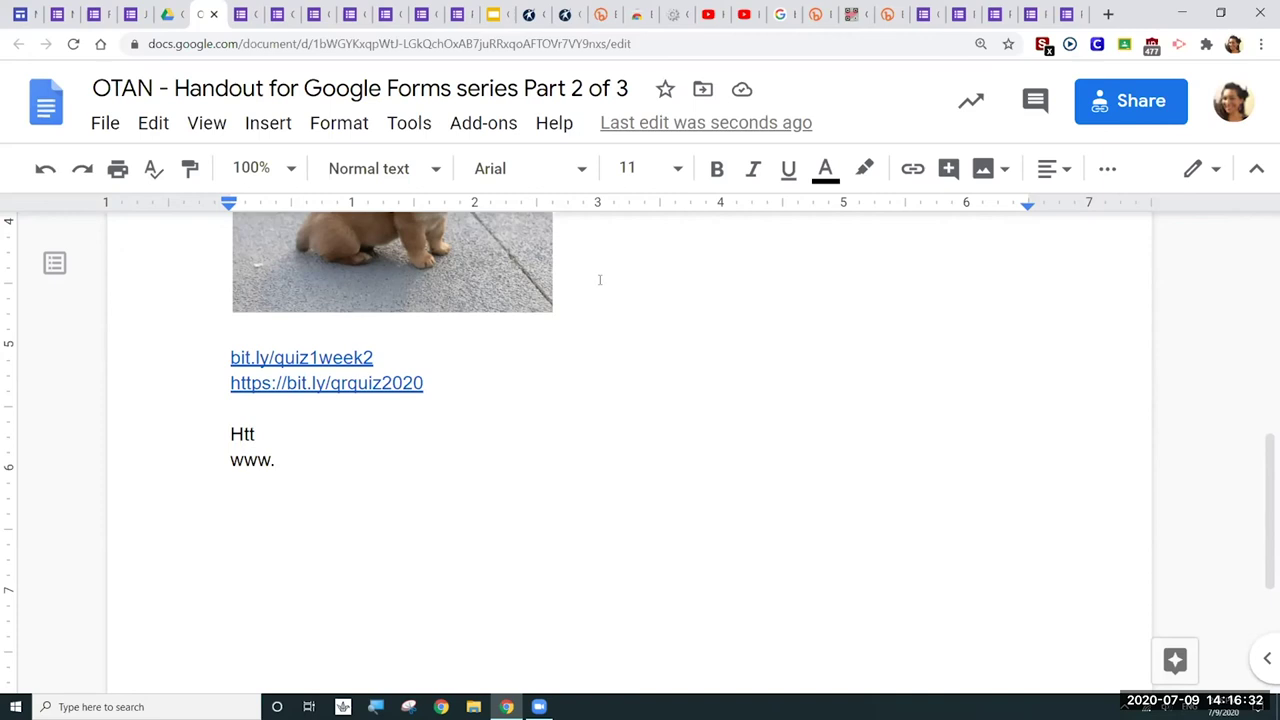
- Switch to the QR Code Generator site and generate a URL code for bit.ly/qrquiz2020
left_click(849, 15)
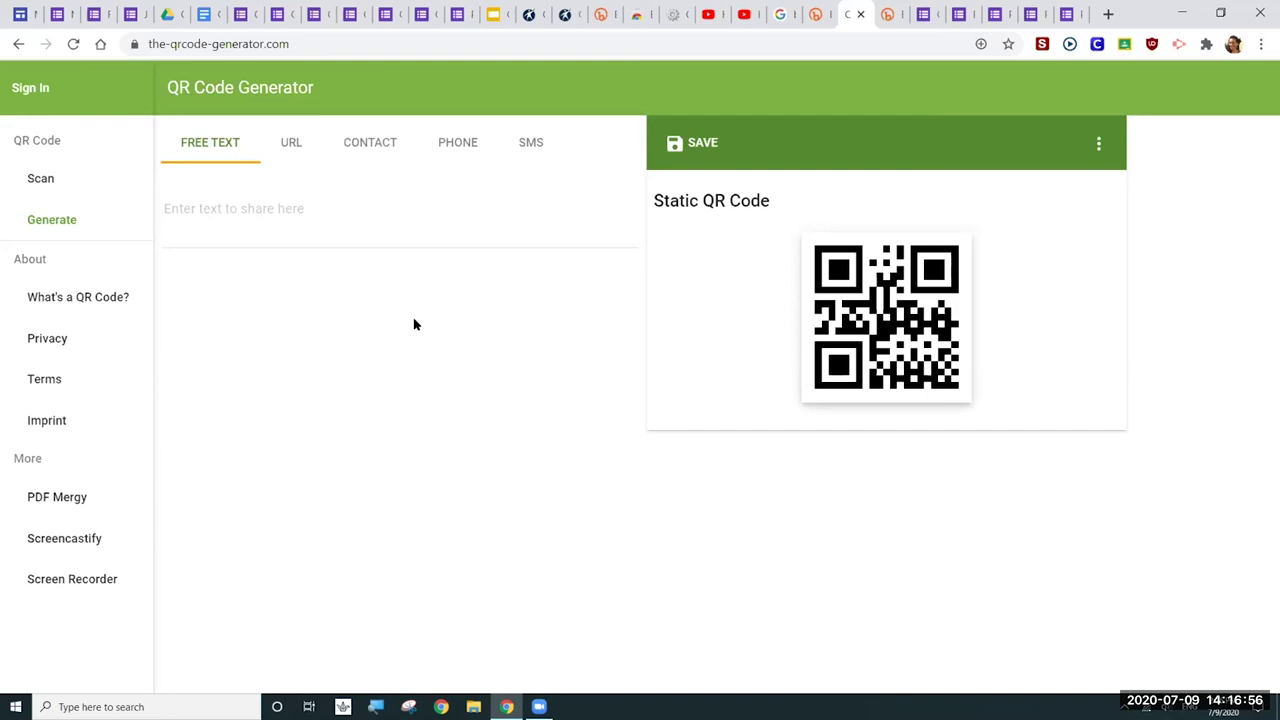
left_click(290, 155)
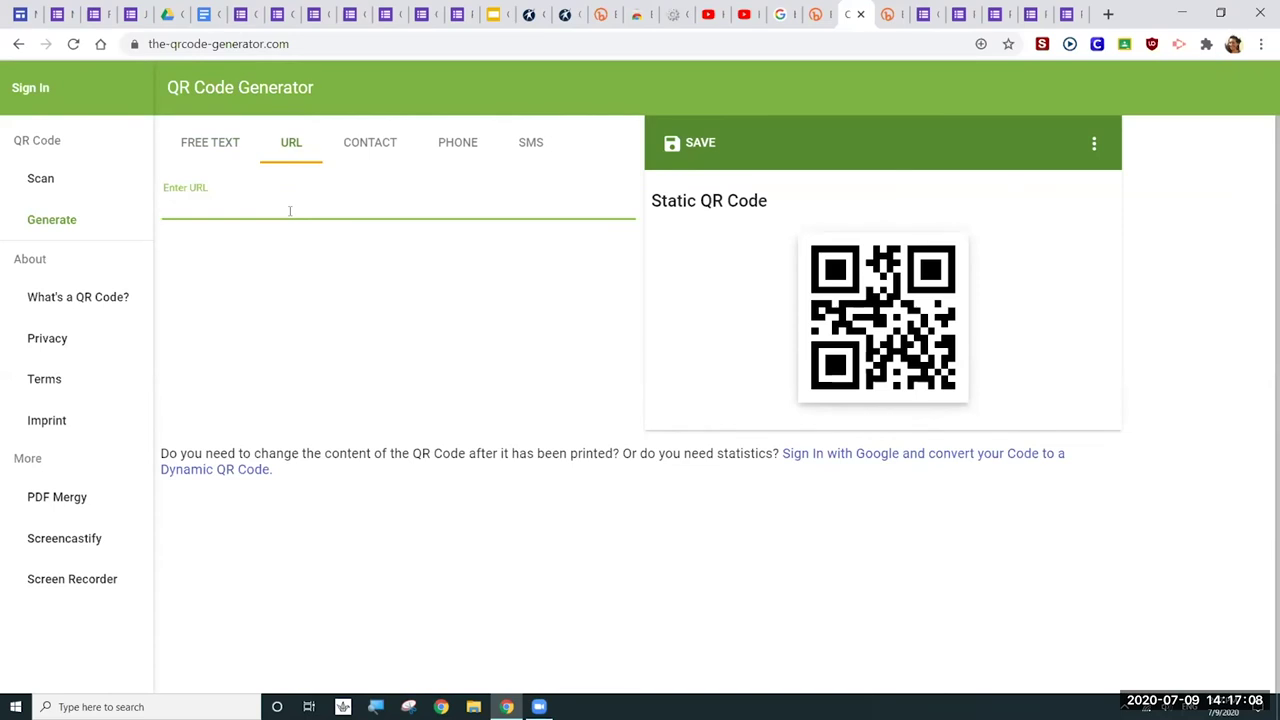
left_click(290, 211)
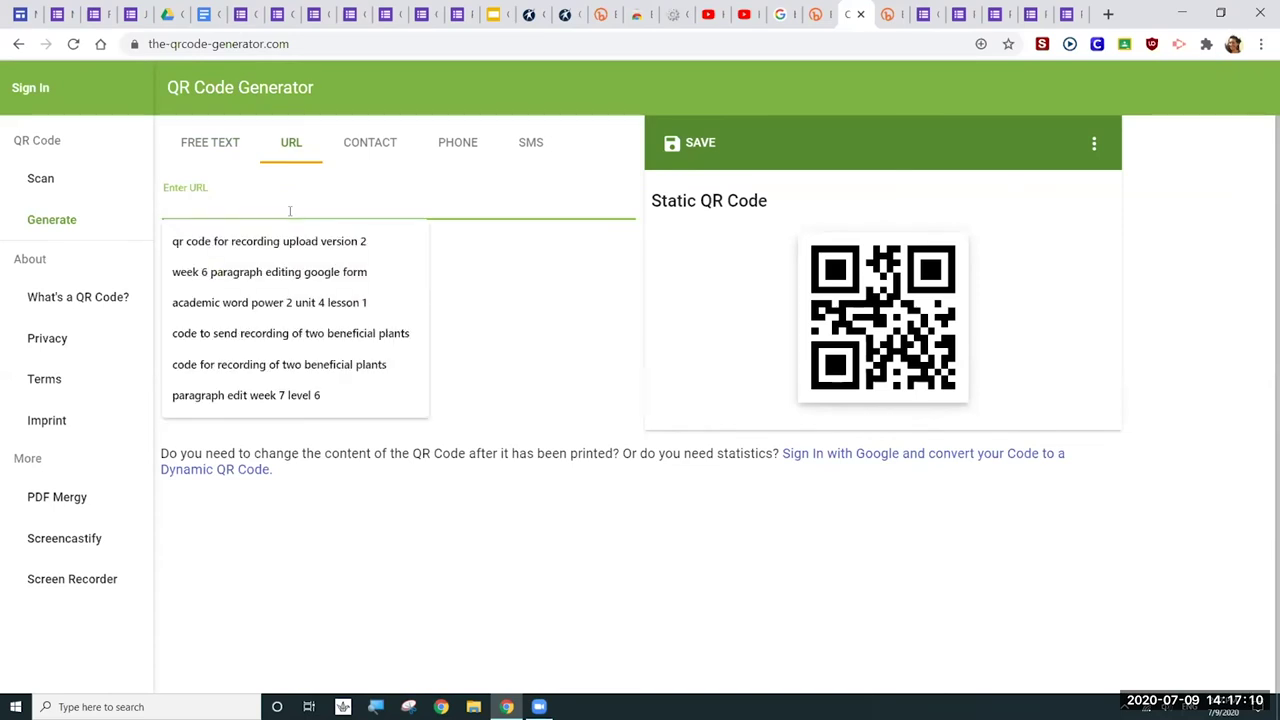
key("ctrl+v")
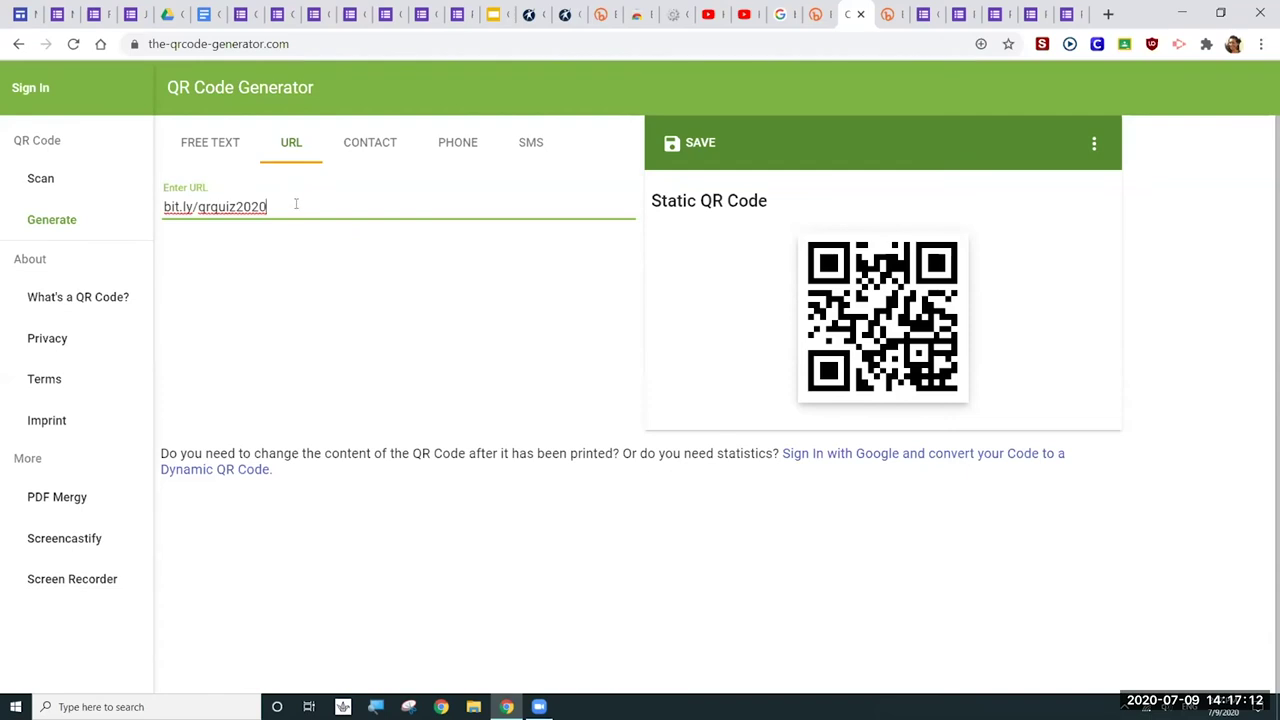
- Clear the QR generator's address and replace it with the full form link copied from the Google Form's send options
key("ctrl+a")
key("BackSpace")
left_click(313, 14)
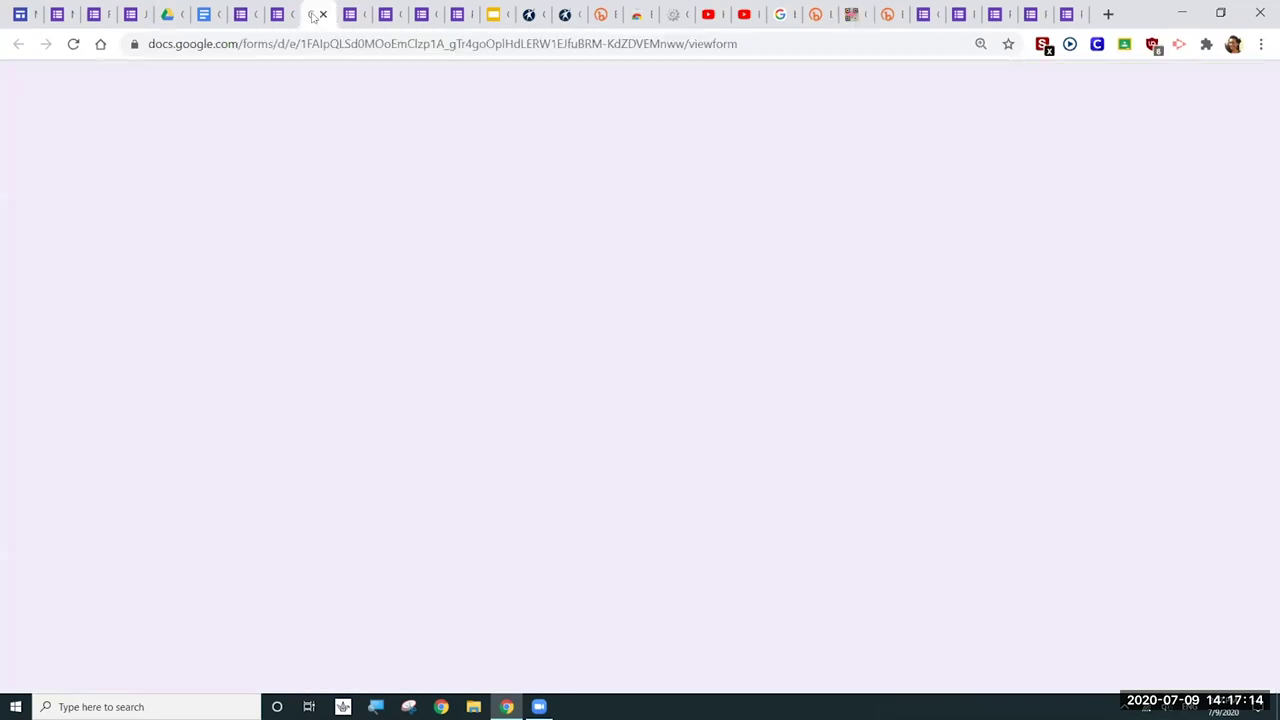
left_click(279, 14)
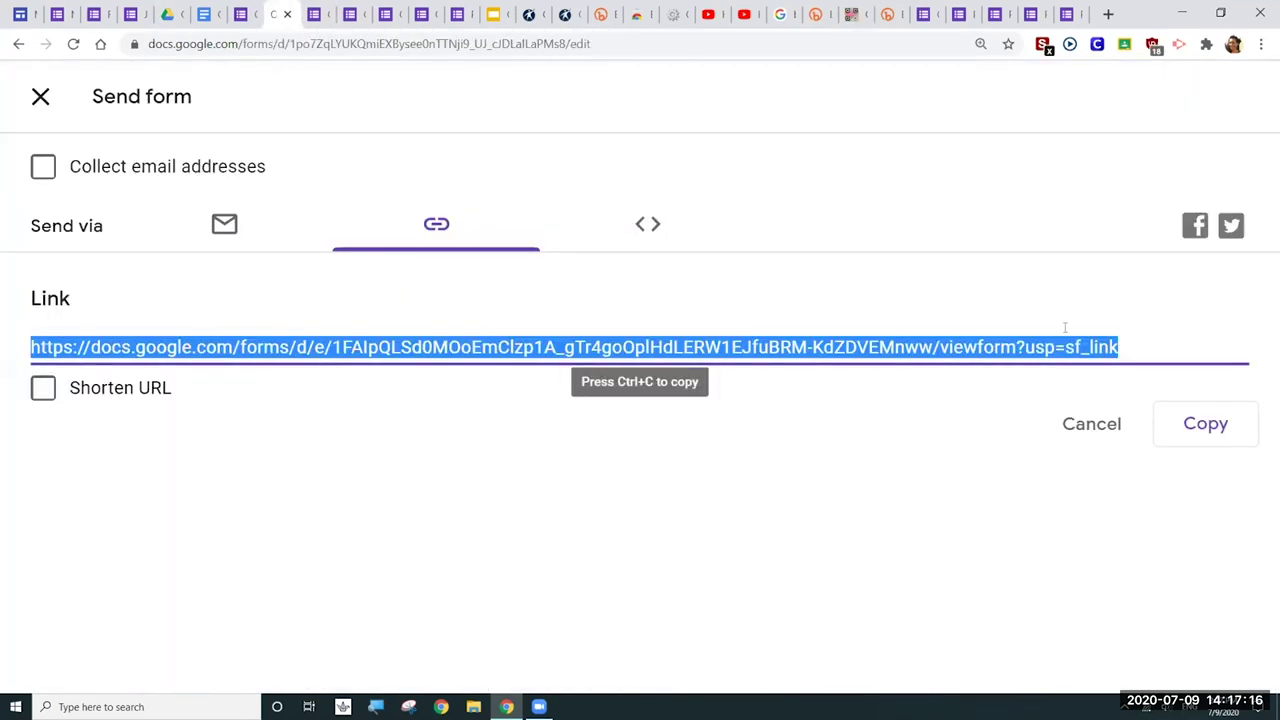
left_click(1207, 425)
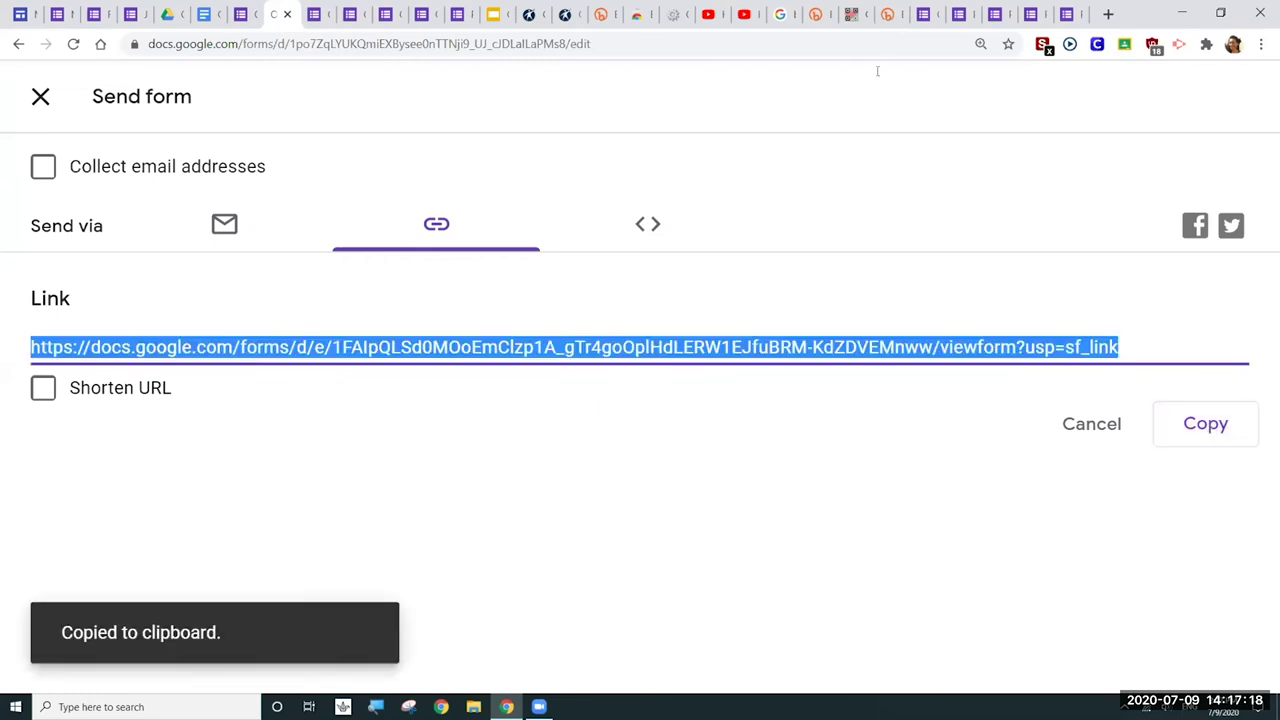
left_click(851, 14)
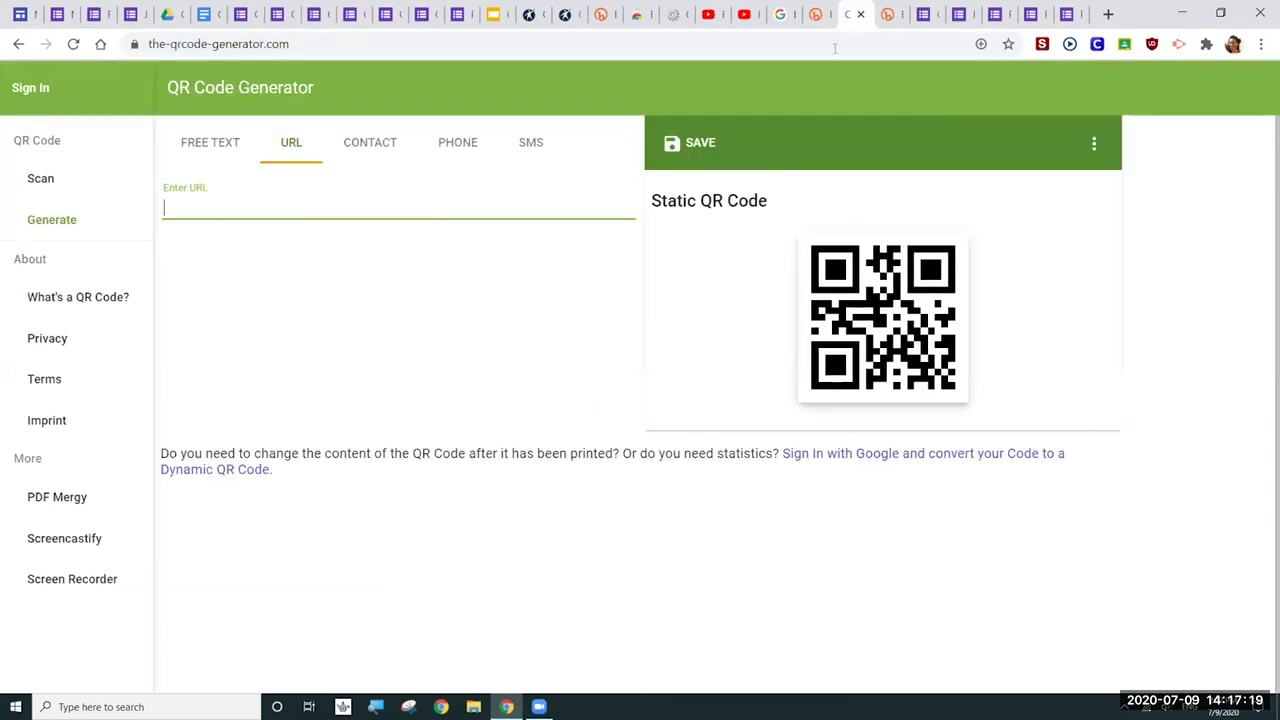
left_click(402, 201)
key("ctrl+v")
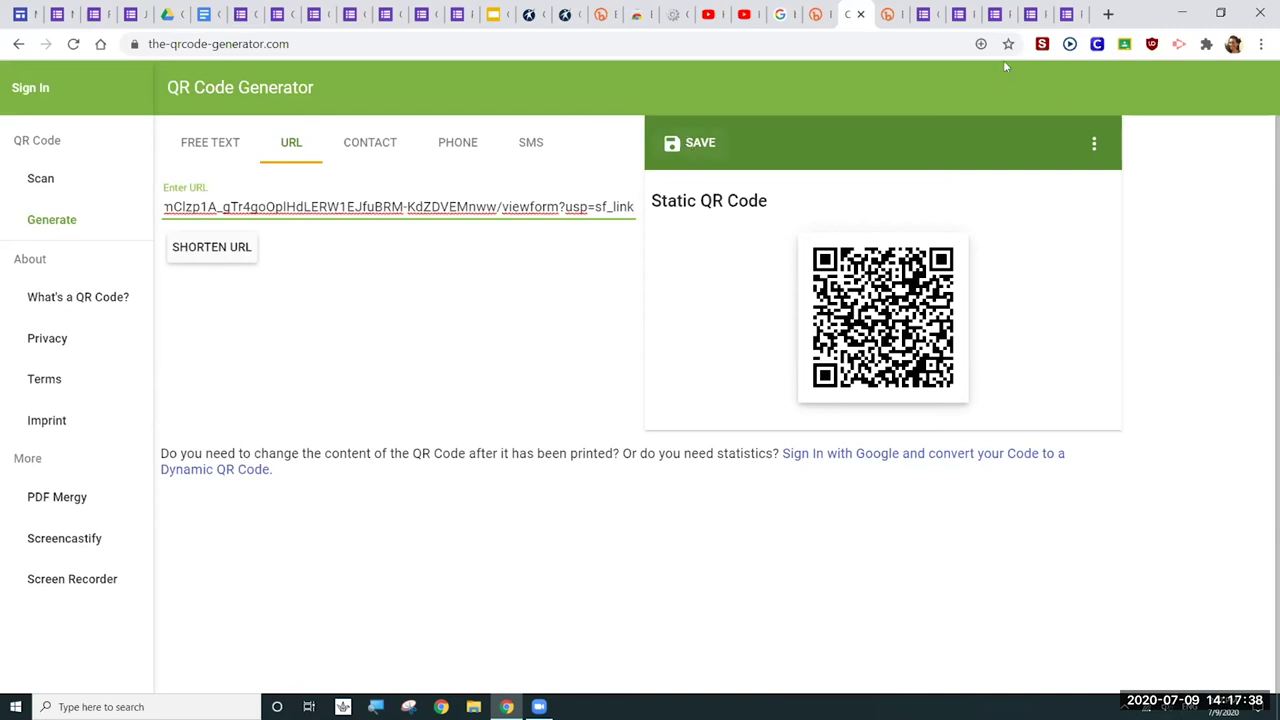
- Show the QR code's size options, try 300px, 100px and 50px, and set the size to 200px
left_click(1094, 143)
left_click(1094, 143)
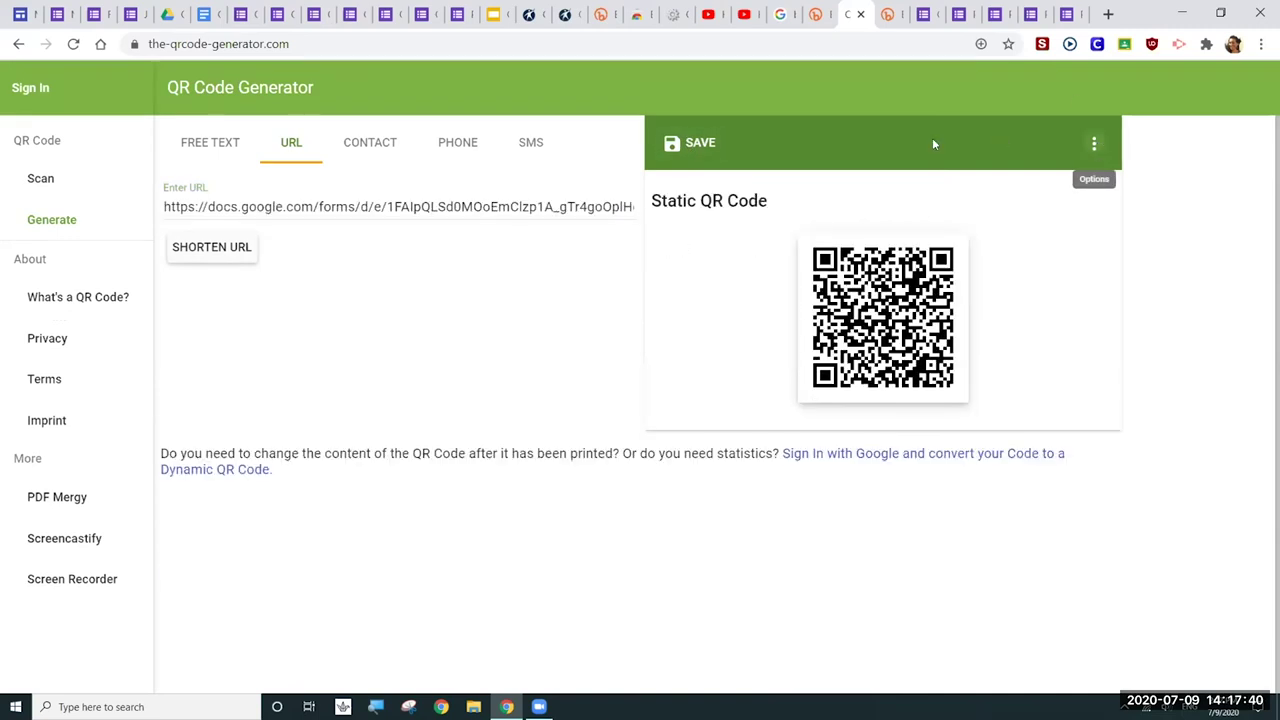
left_click(1095, 147)
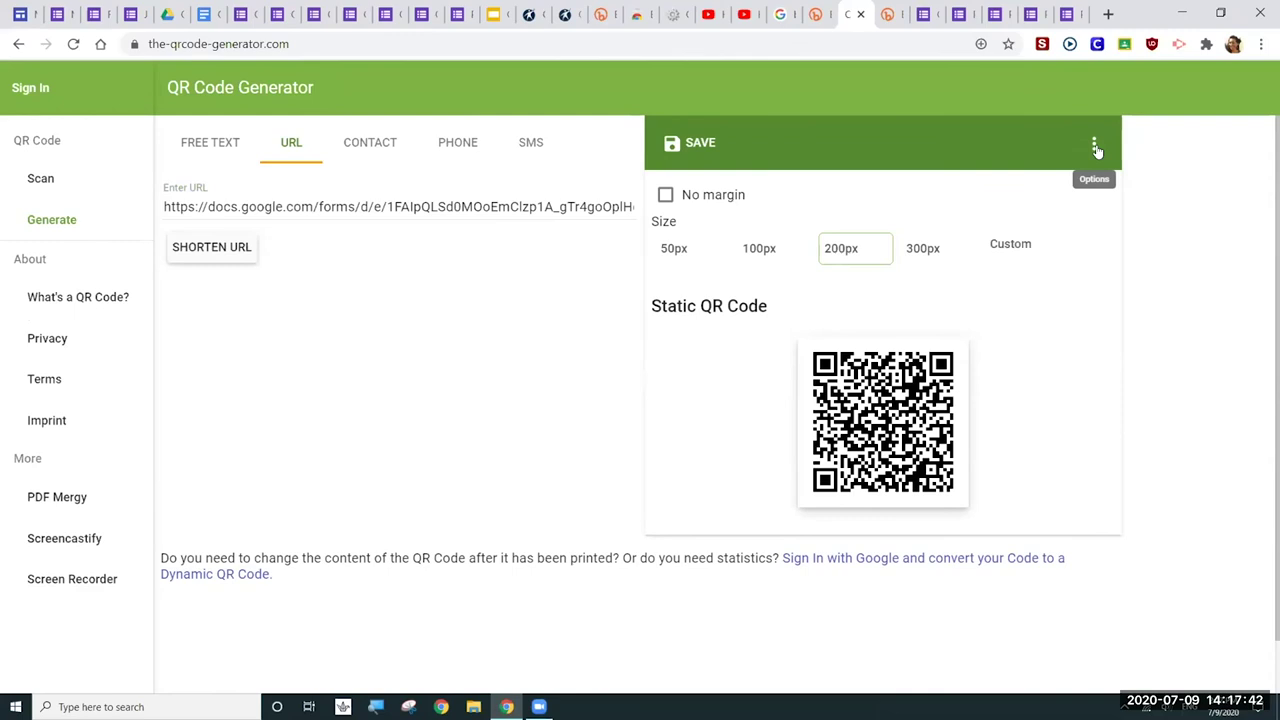
left_click(922, 248)
left_click(752, 253)
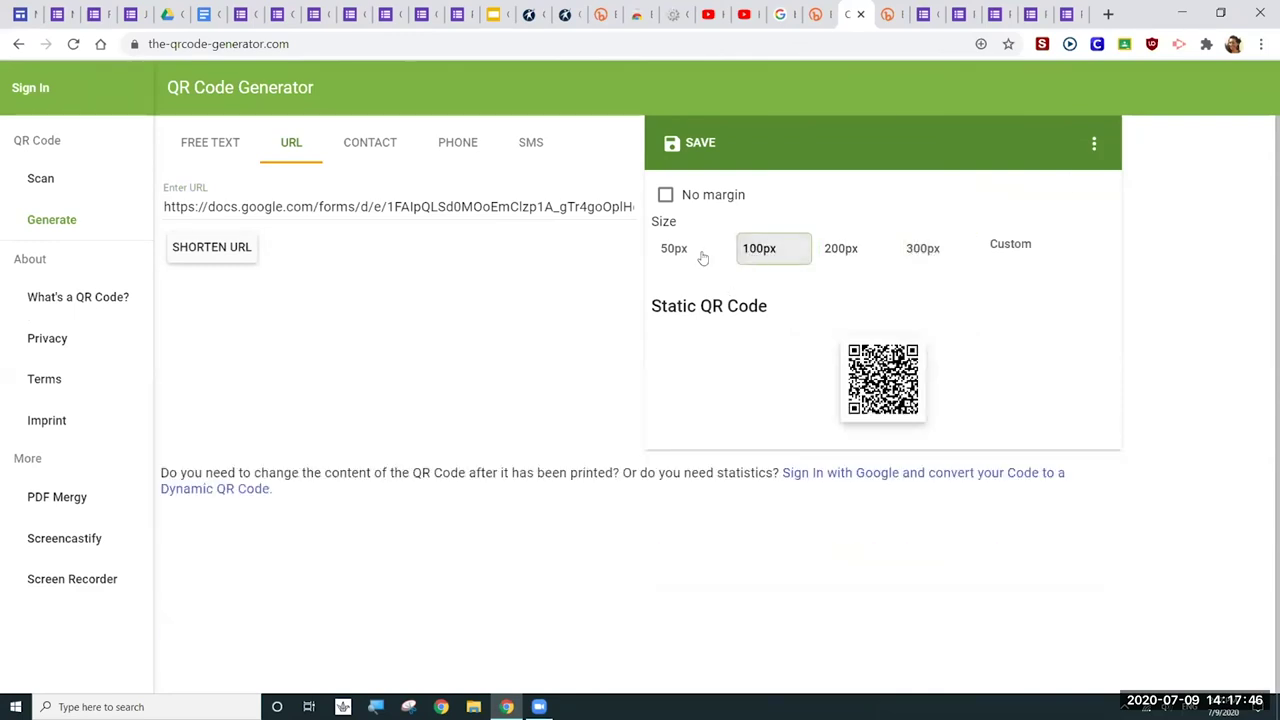
left_click(682, 250)
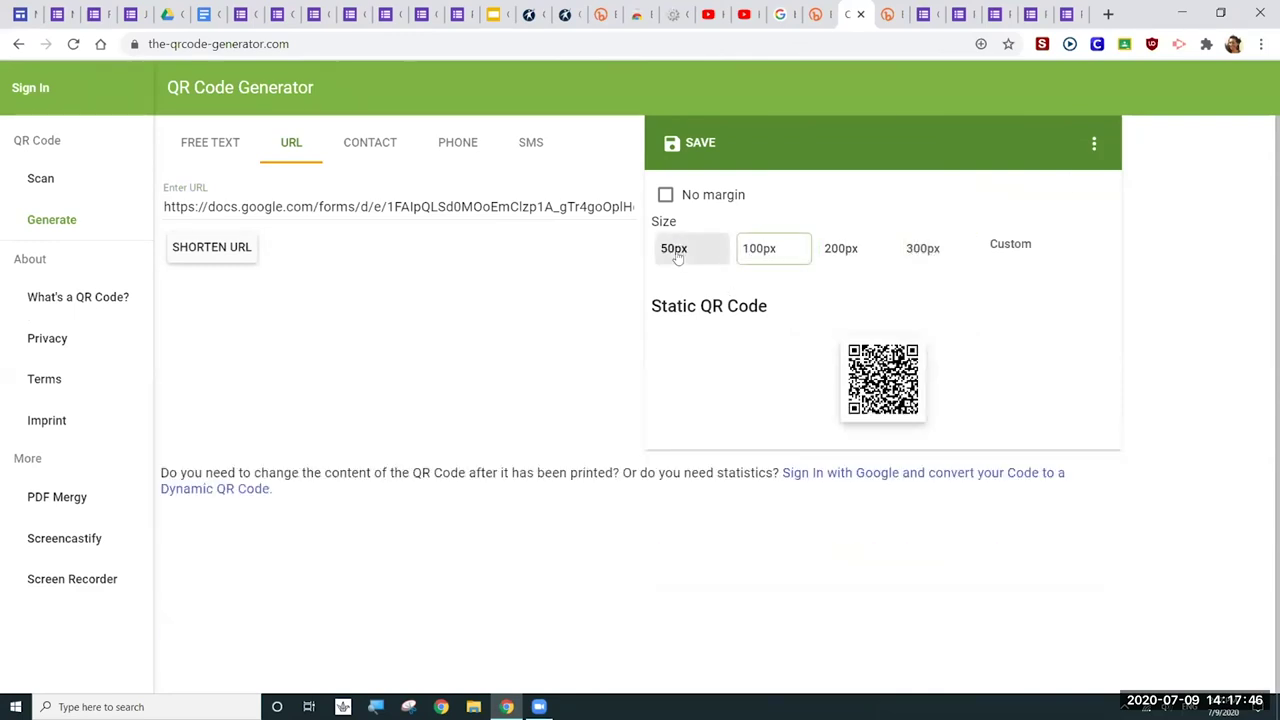
left_click(830, 255)
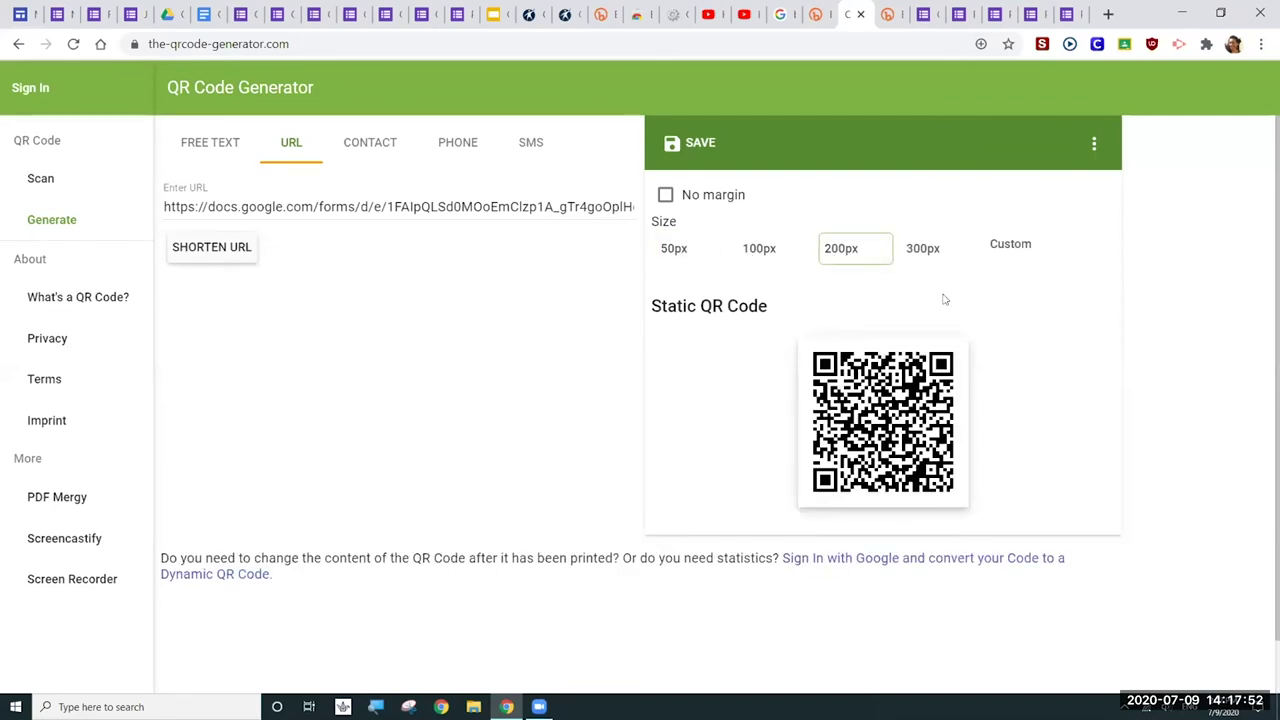
- Save the QR code as a PNG named "google forms", then view the downloaded image and close it
left_click(686, 146)
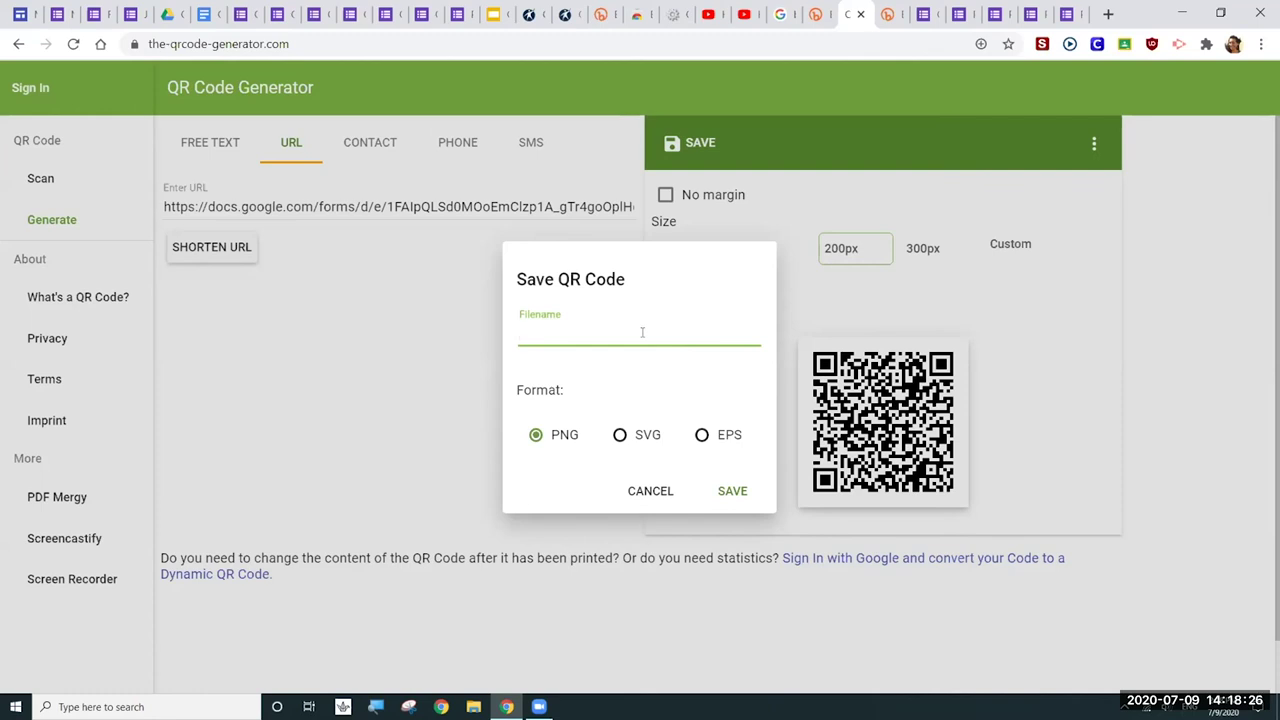
type("google forms")
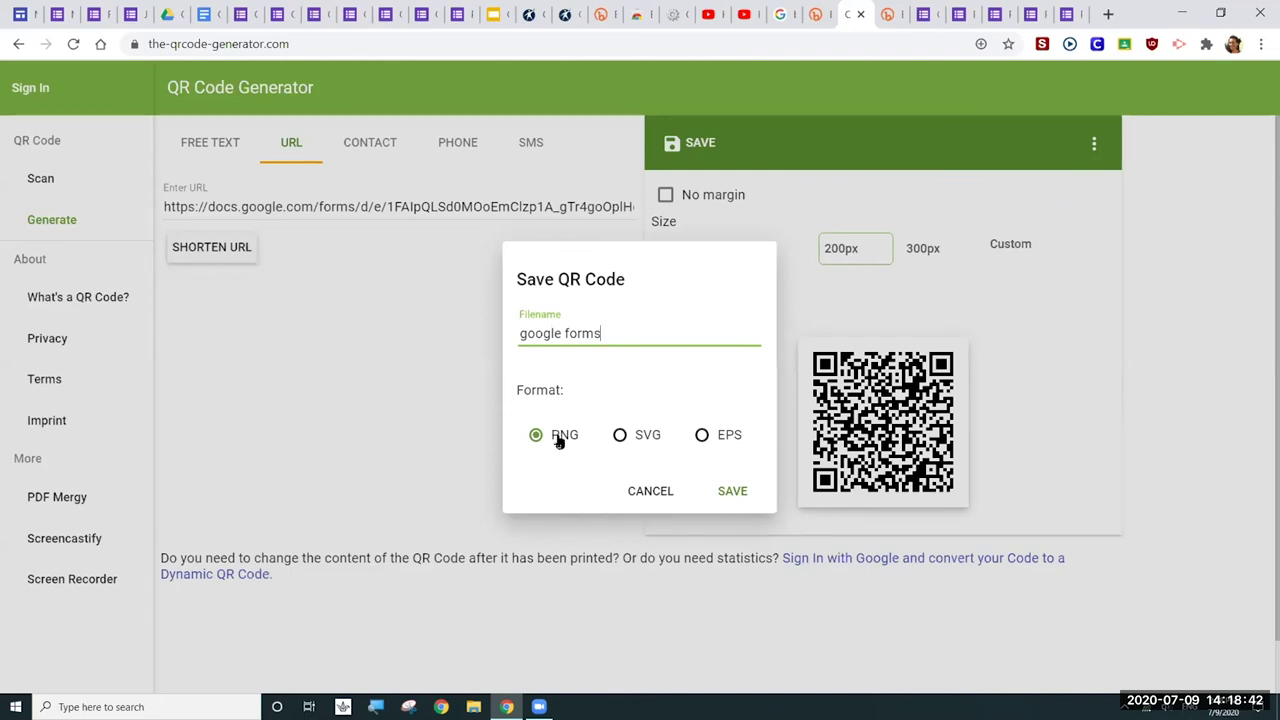
left_click(738, 496)
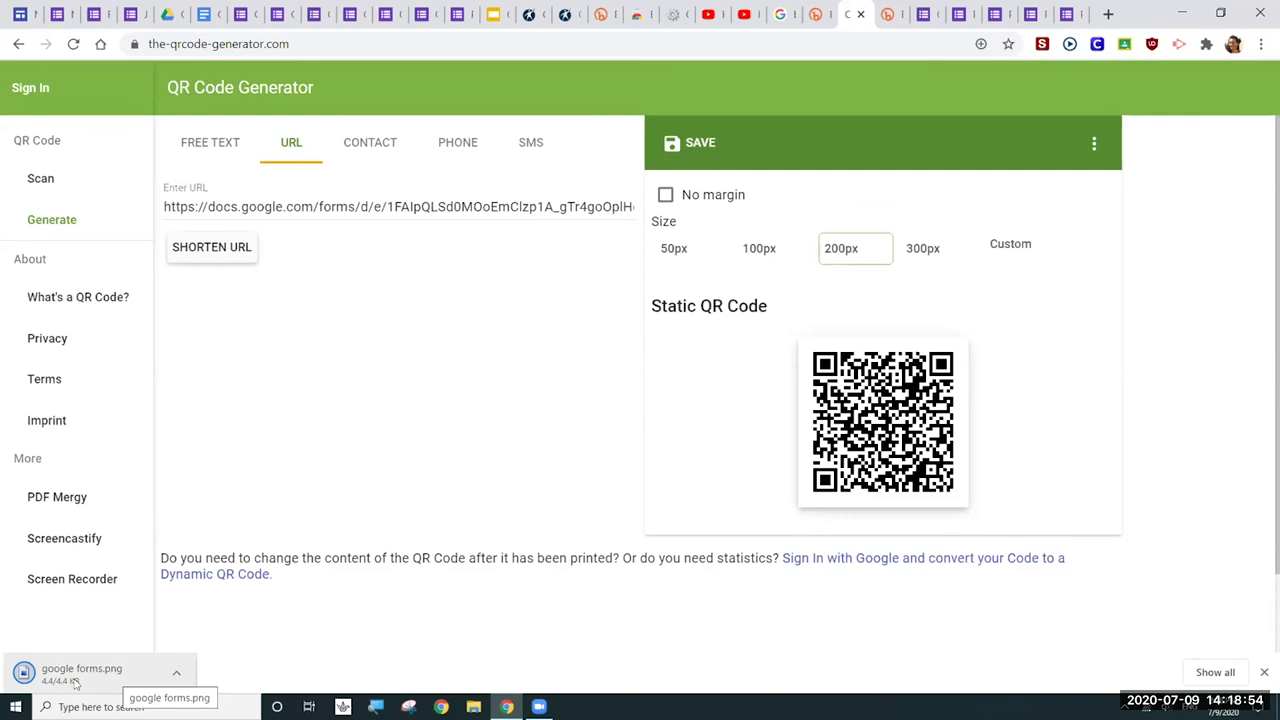
left_click(82, 678)
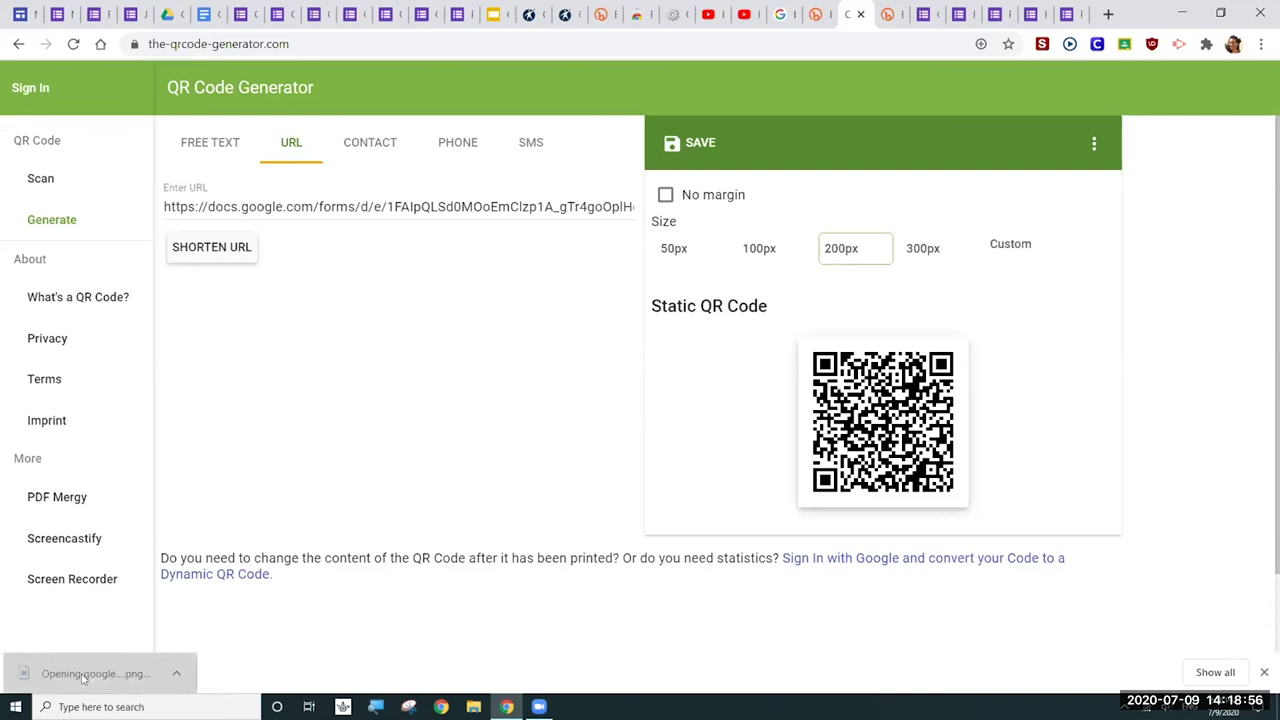
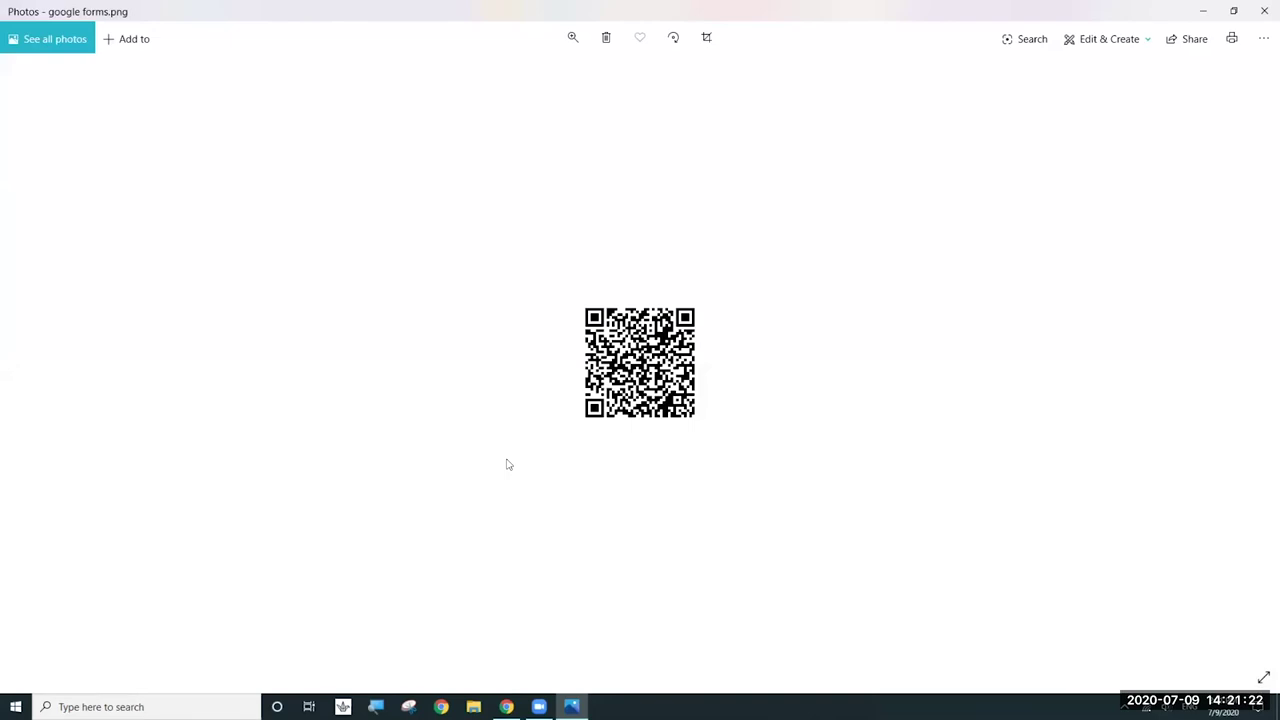
left_click(1264, 11)
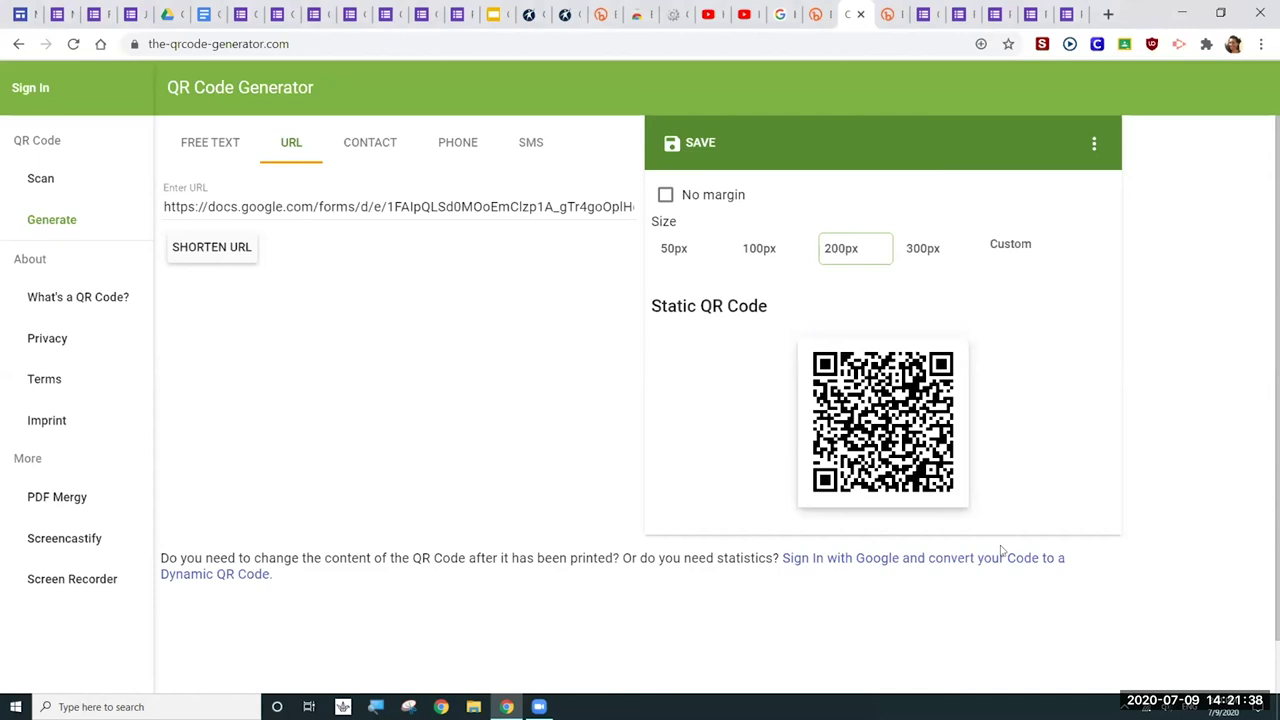
- Switch to the Museum Field Trip Options form and copy its full link from the send options
key("ctrl+2")
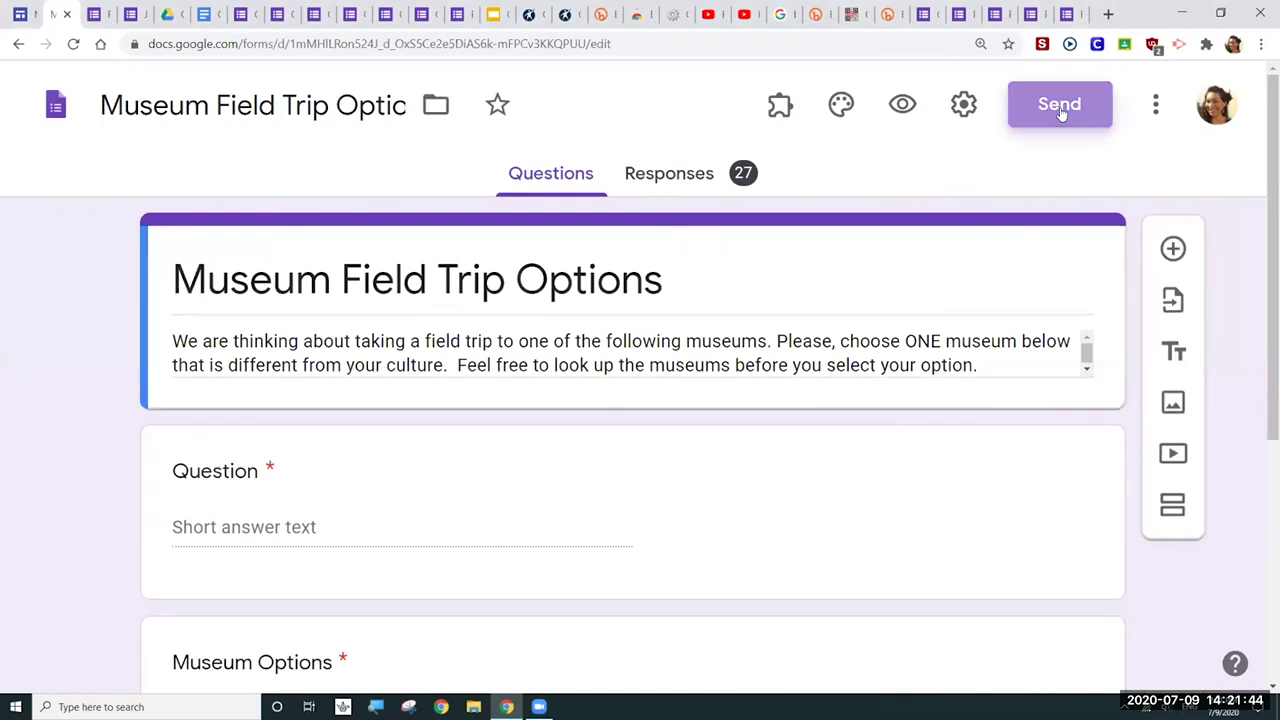
left_click(1062, 114)
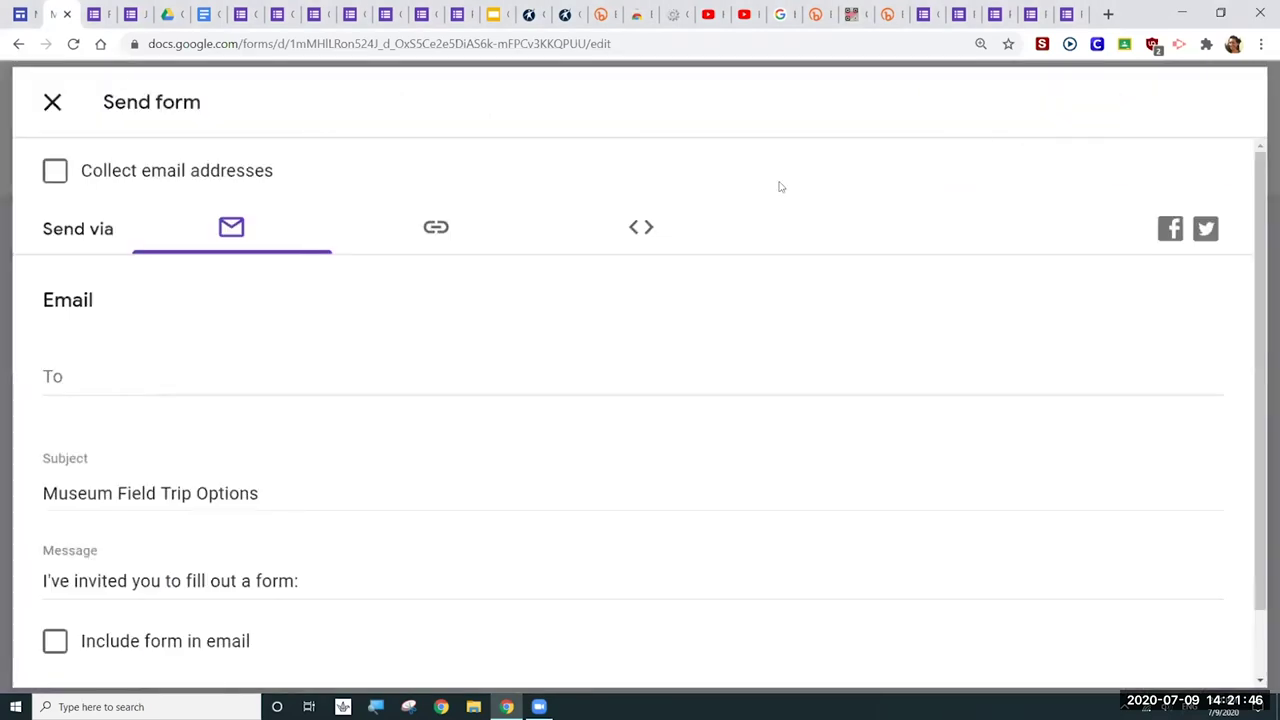
left_click(430, 229)
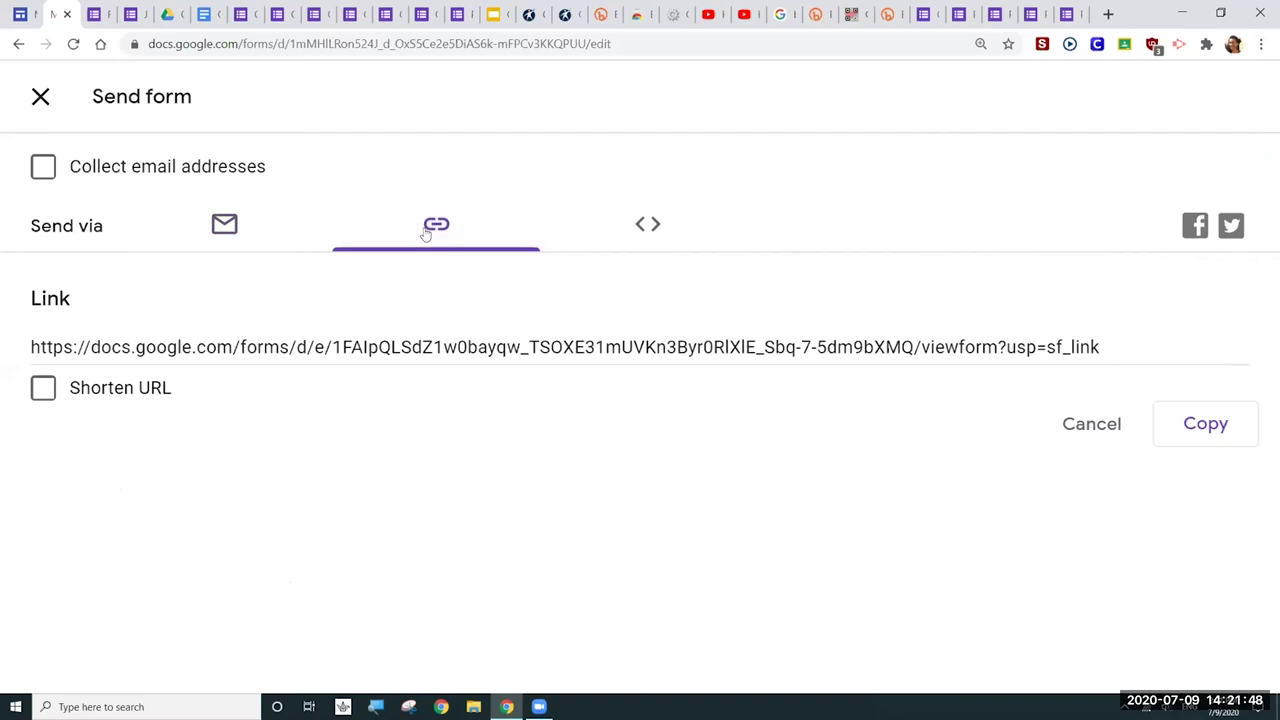
left_click(1206, 426)
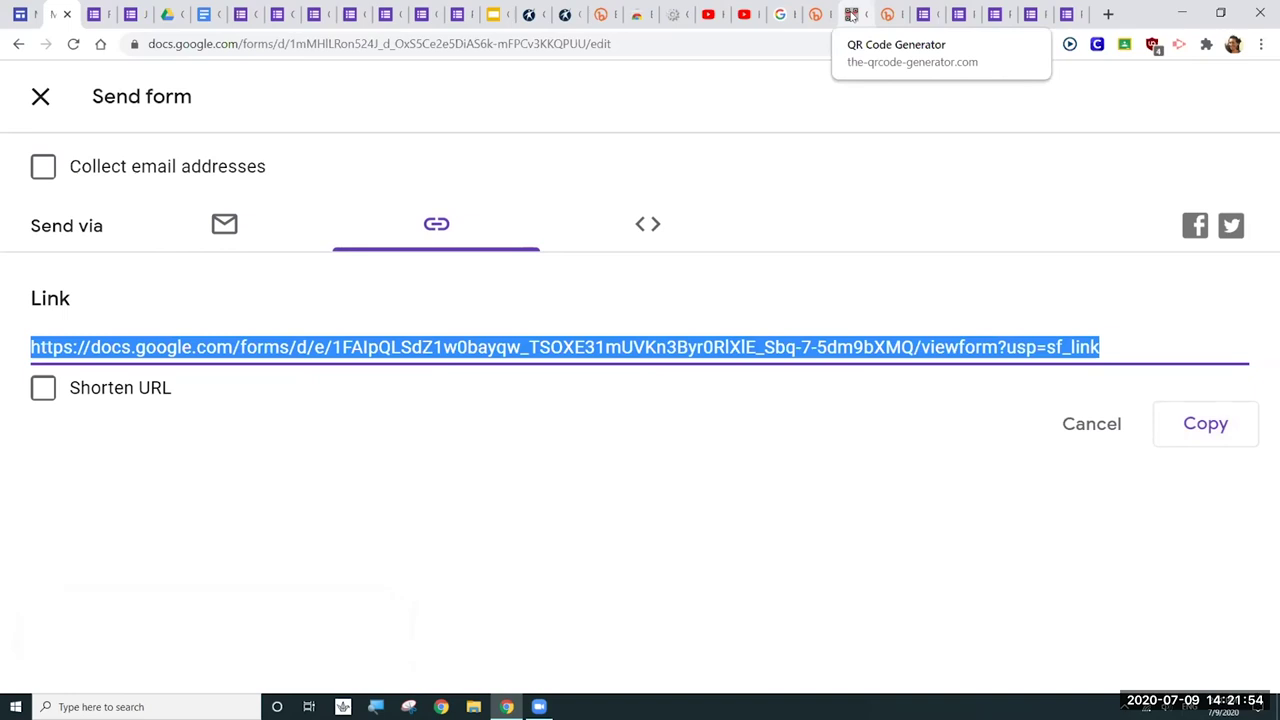
- Return to the QR Code Generator site and replace the URL with the copied Museum Field Trip Options form link
left_click(851, 14)
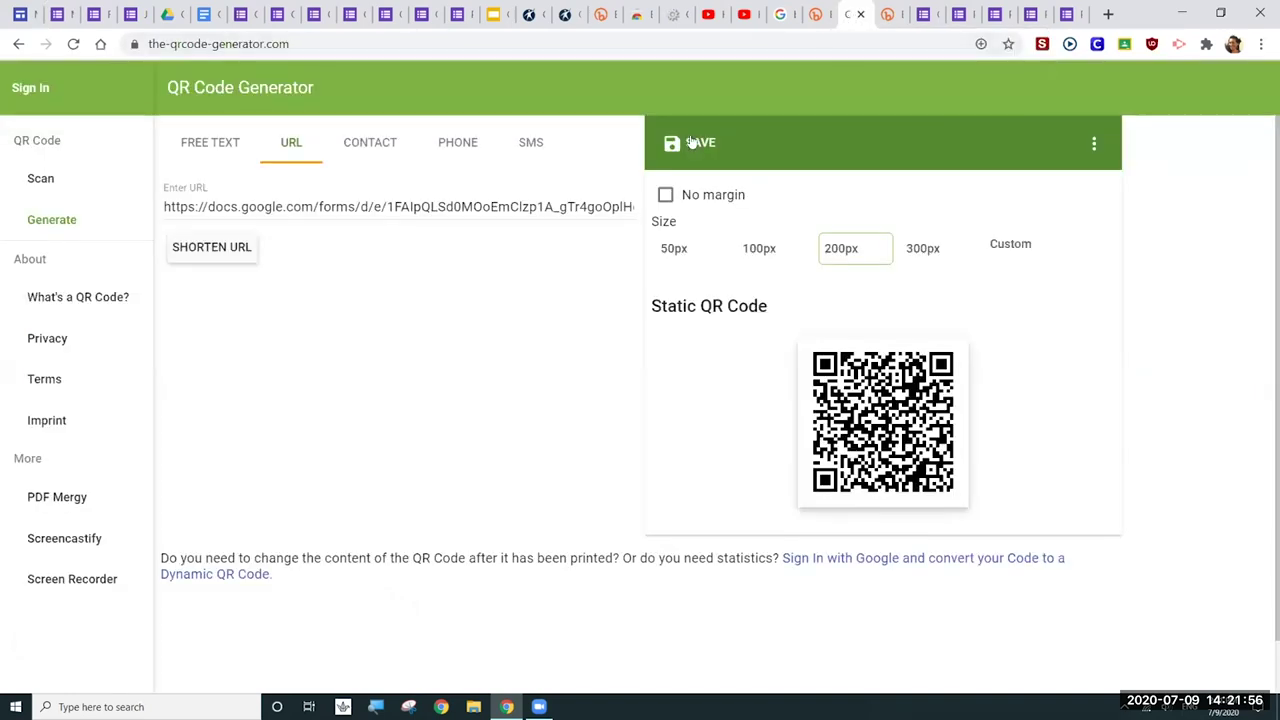
triple_click(289, 205)
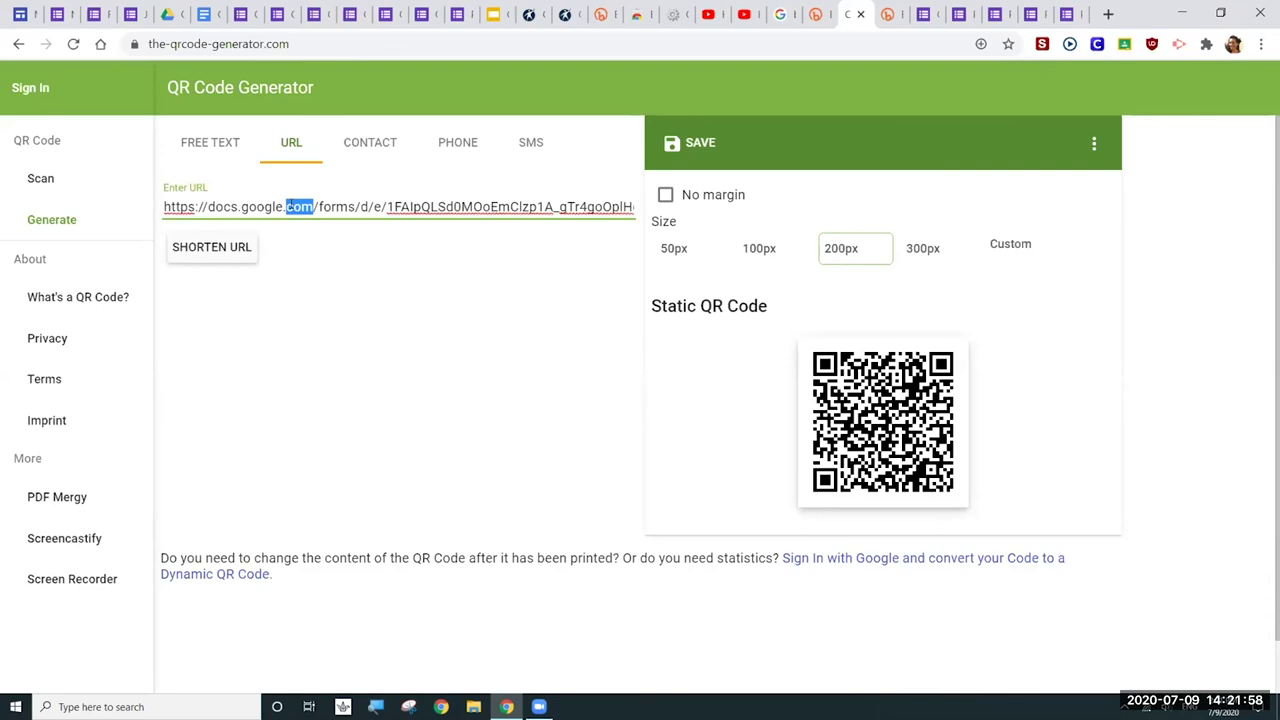
key("BackSpace")
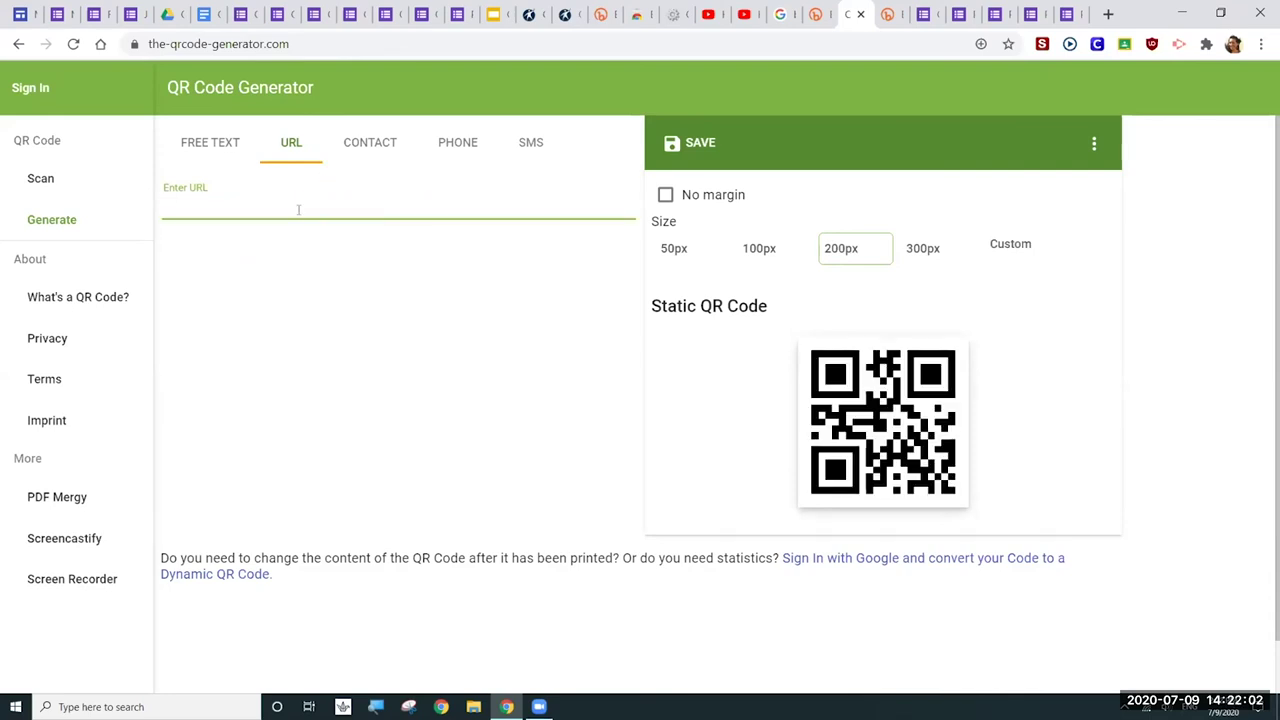
key("ctrl+v")
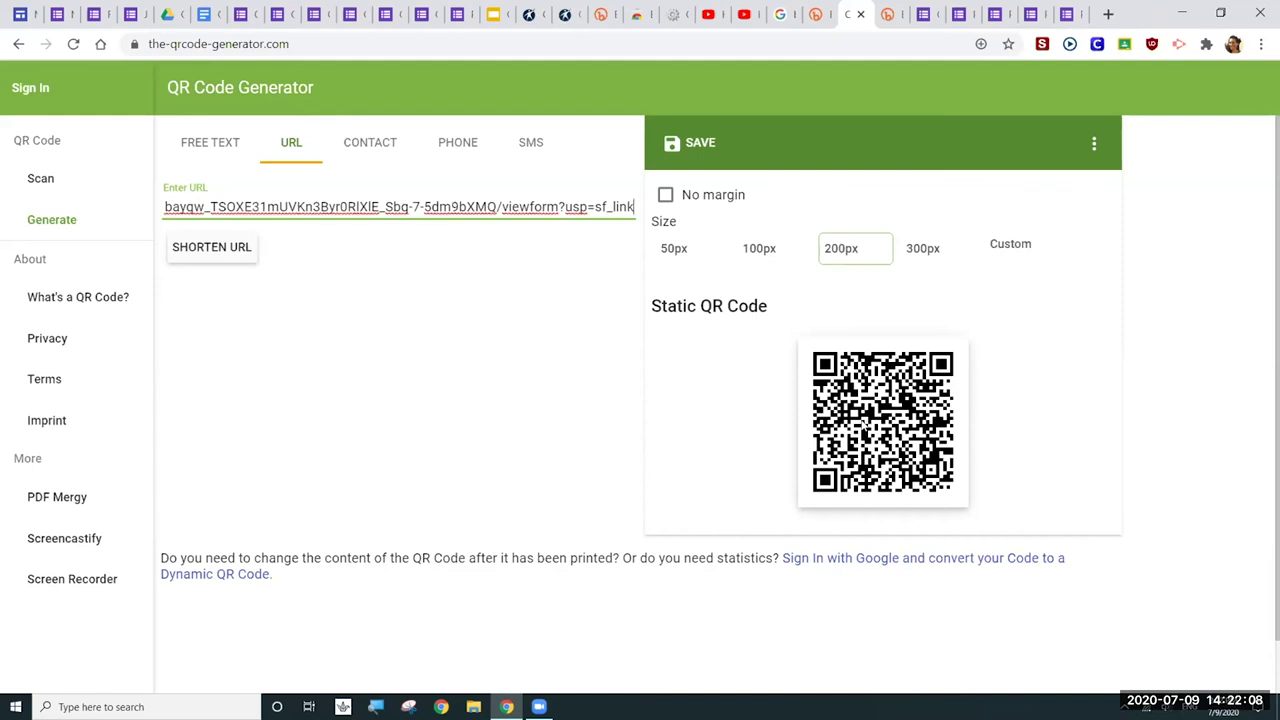
- Save the QR code as a PNG named "google form #2"
left_click(696, 148)
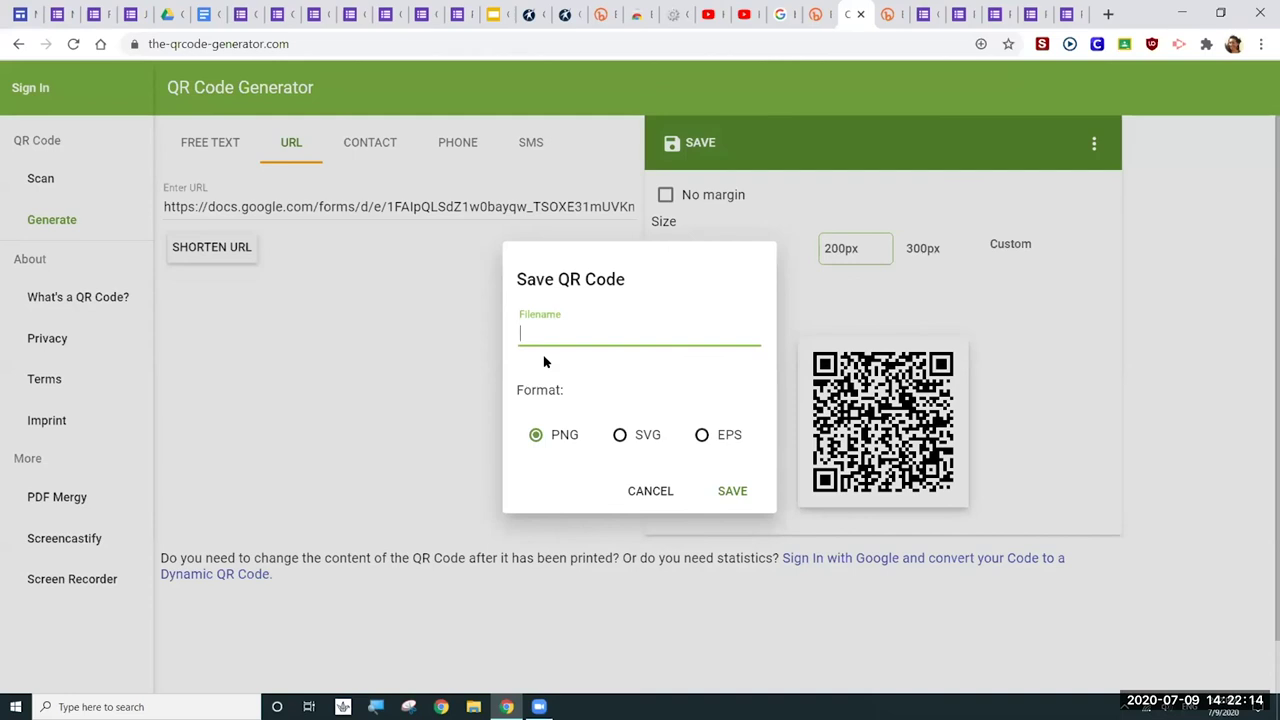
type("go")
type("o")
key("BackSpace")
type("oogg")
key("BackSpace")
type("le form #2")
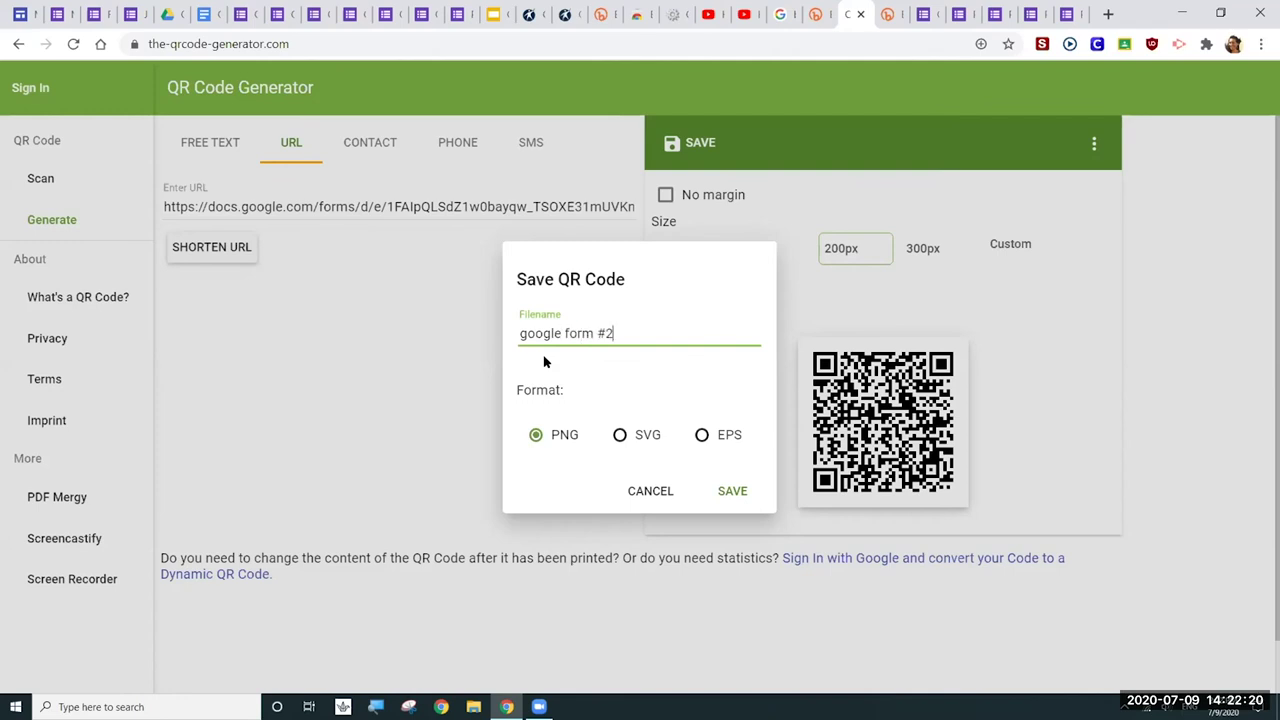
left_click(732, 490)
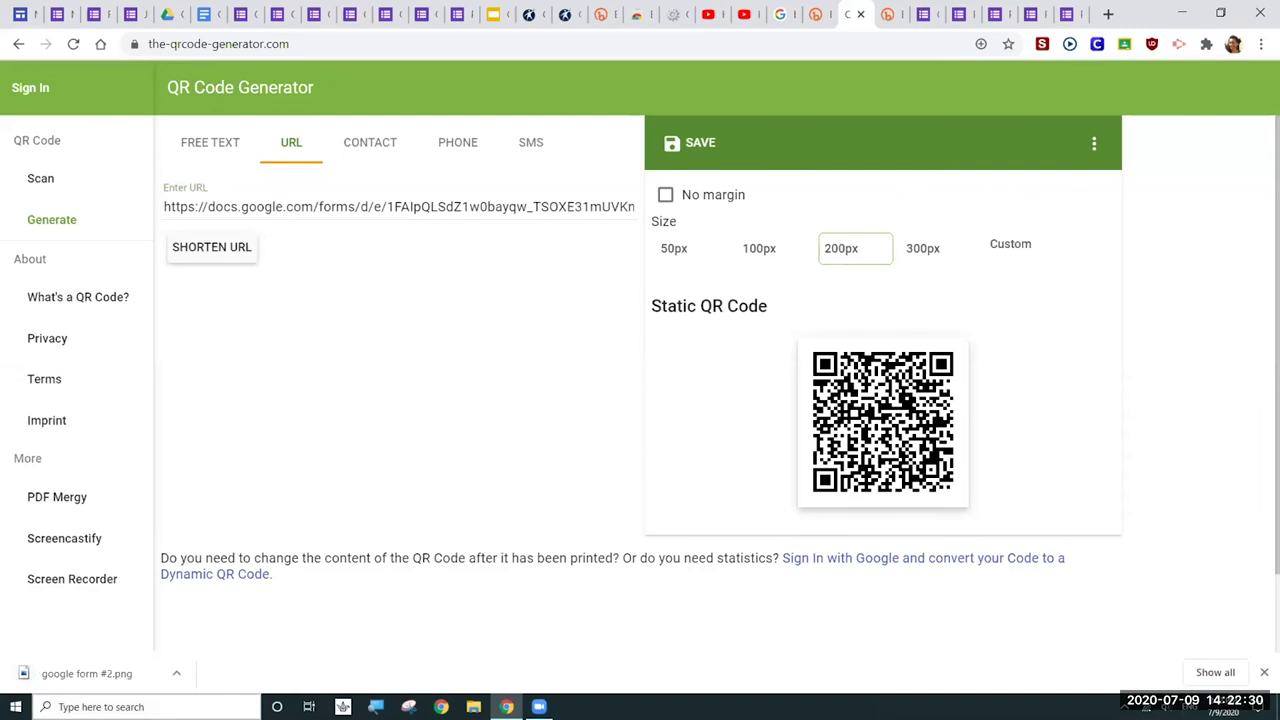
- Open the downloaded google form #2.png in Photos and copy the QR code image
left_click(117, 680)
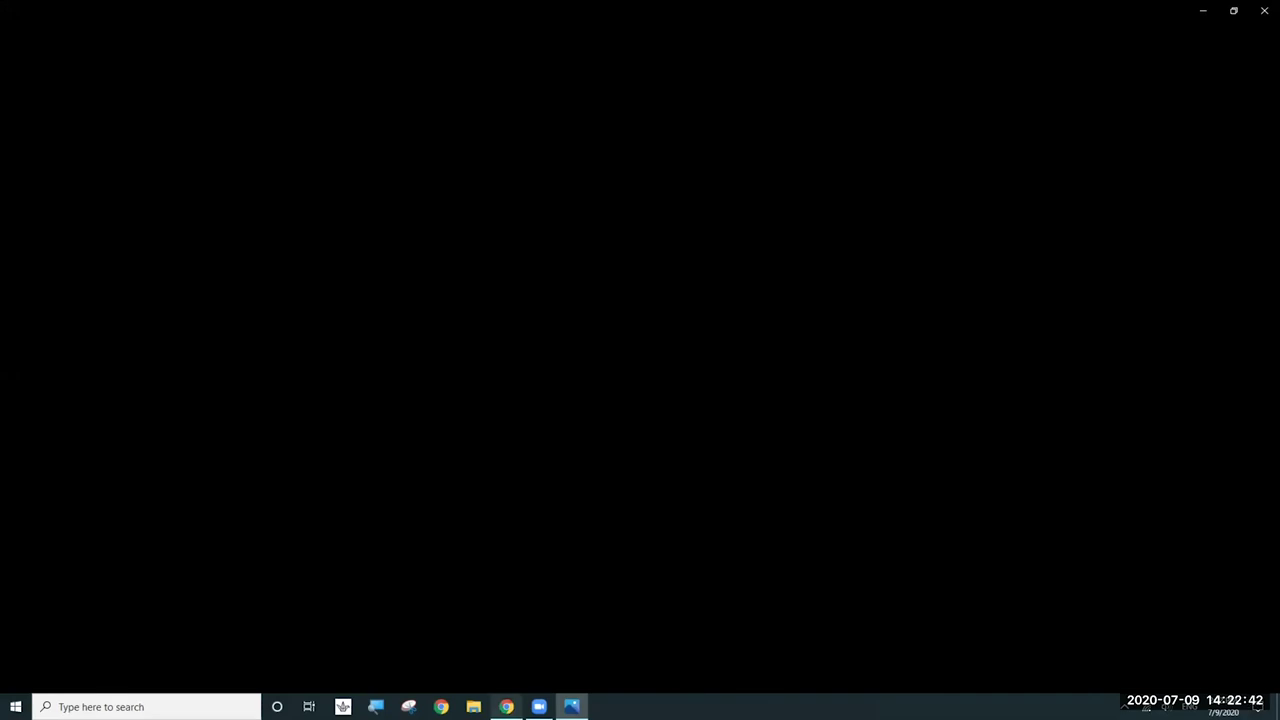
mouse_move(506, 706)
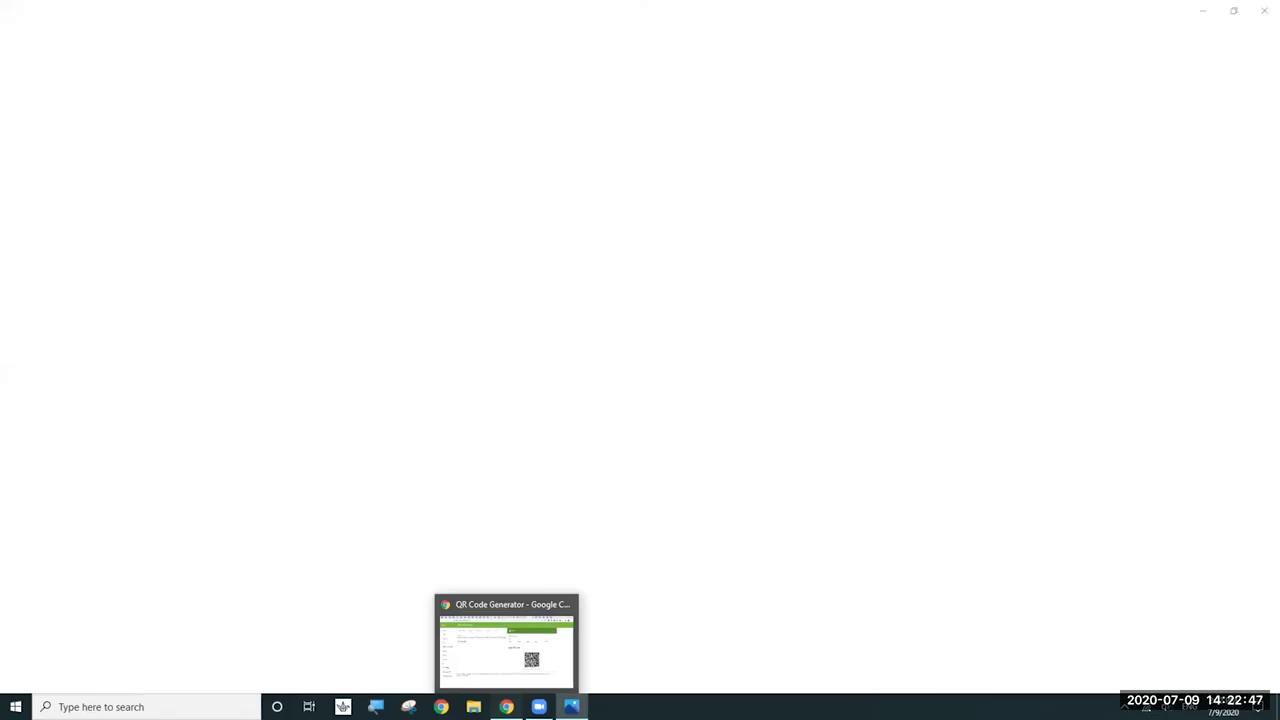
left_click(506, 645)
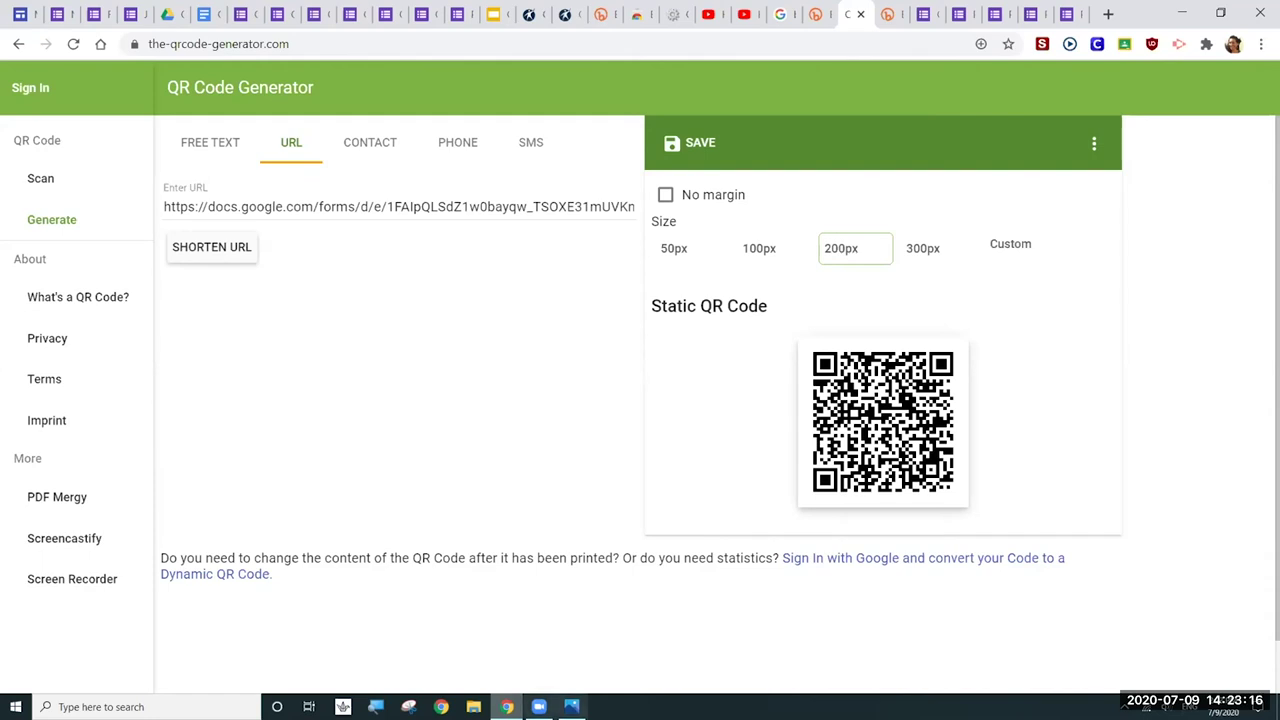
mouse_move(571, 707)
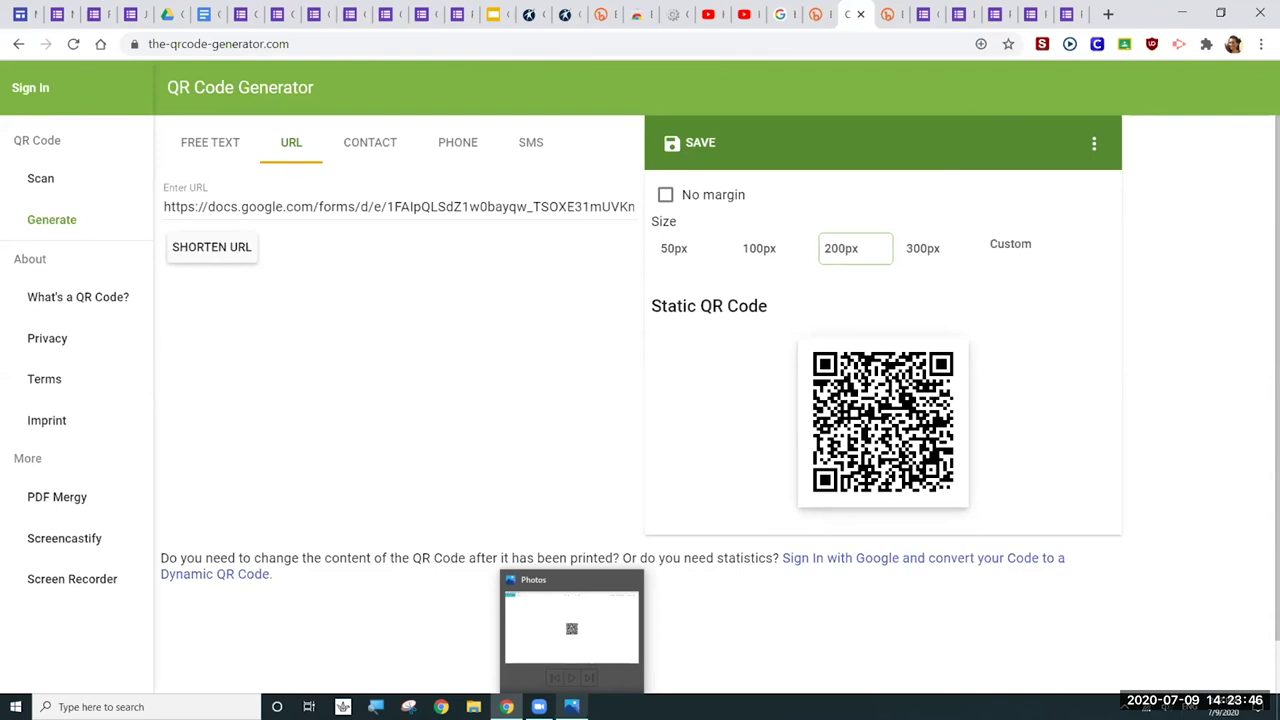
left_click(560, 640)
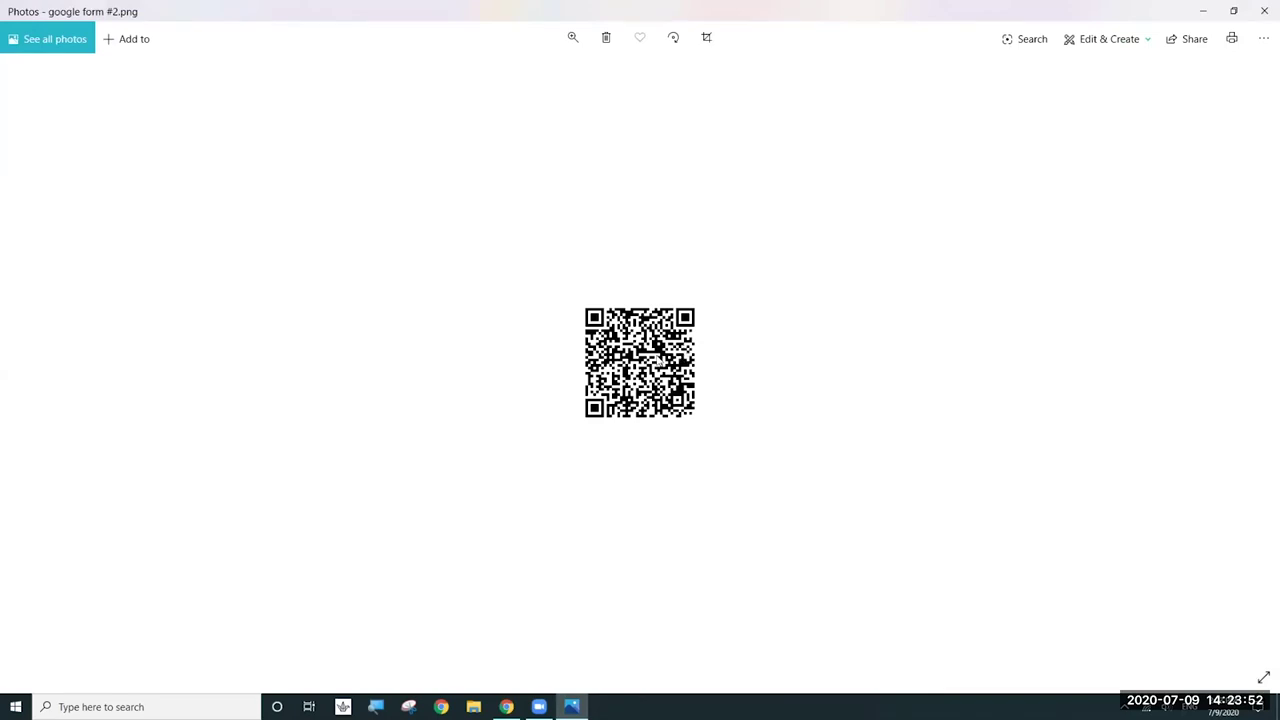
right_click(648, 358)
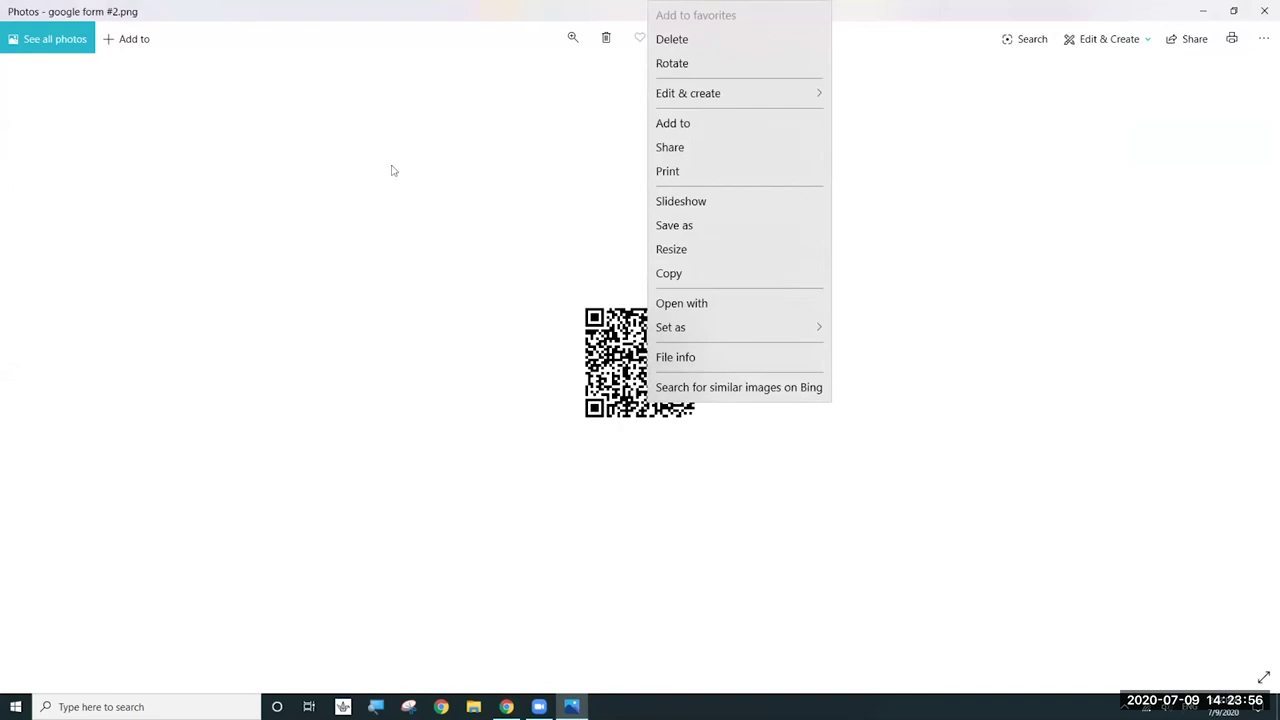
left_click(677, 274)
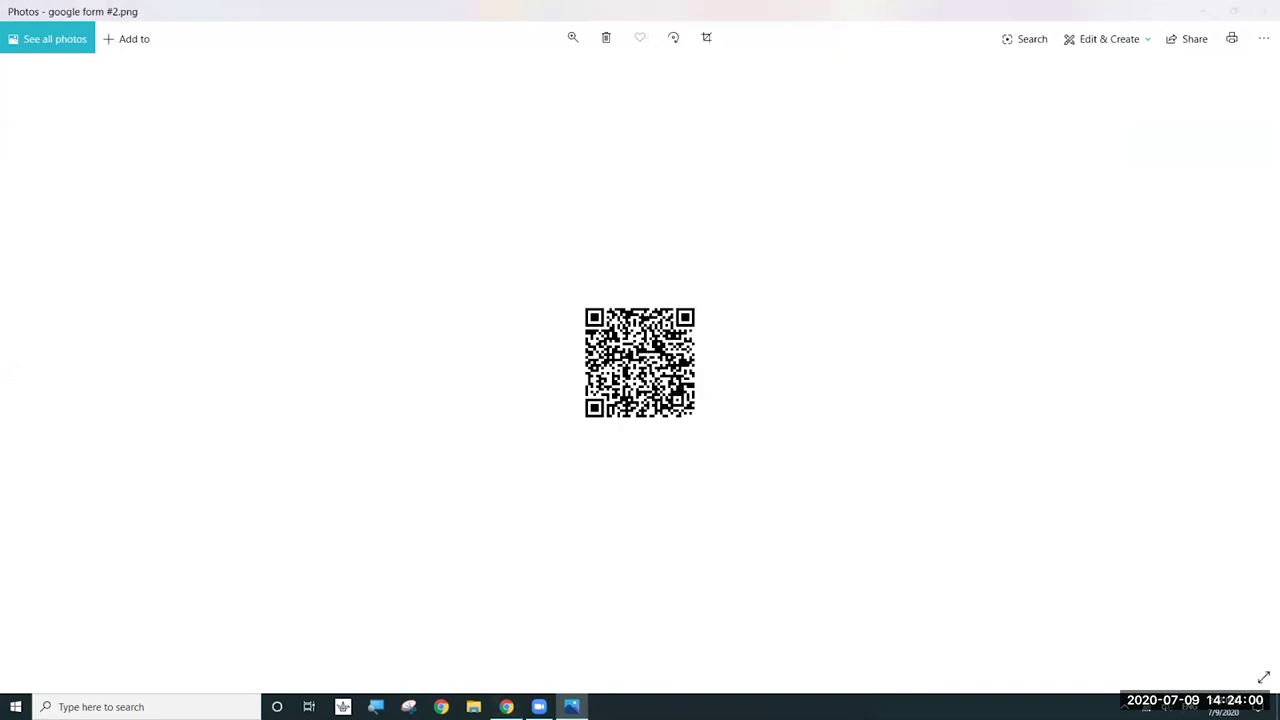
left_click(507, 707)
left_click(200, 14)
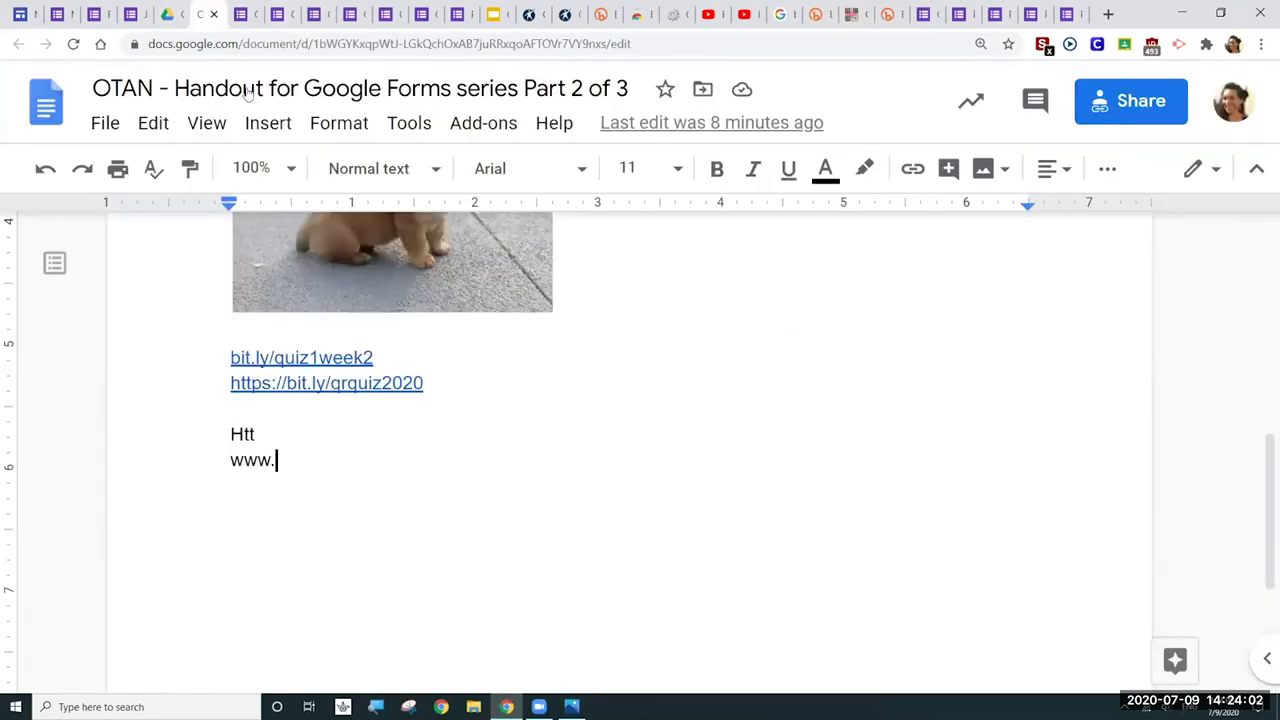
key("Return")
key("Return")
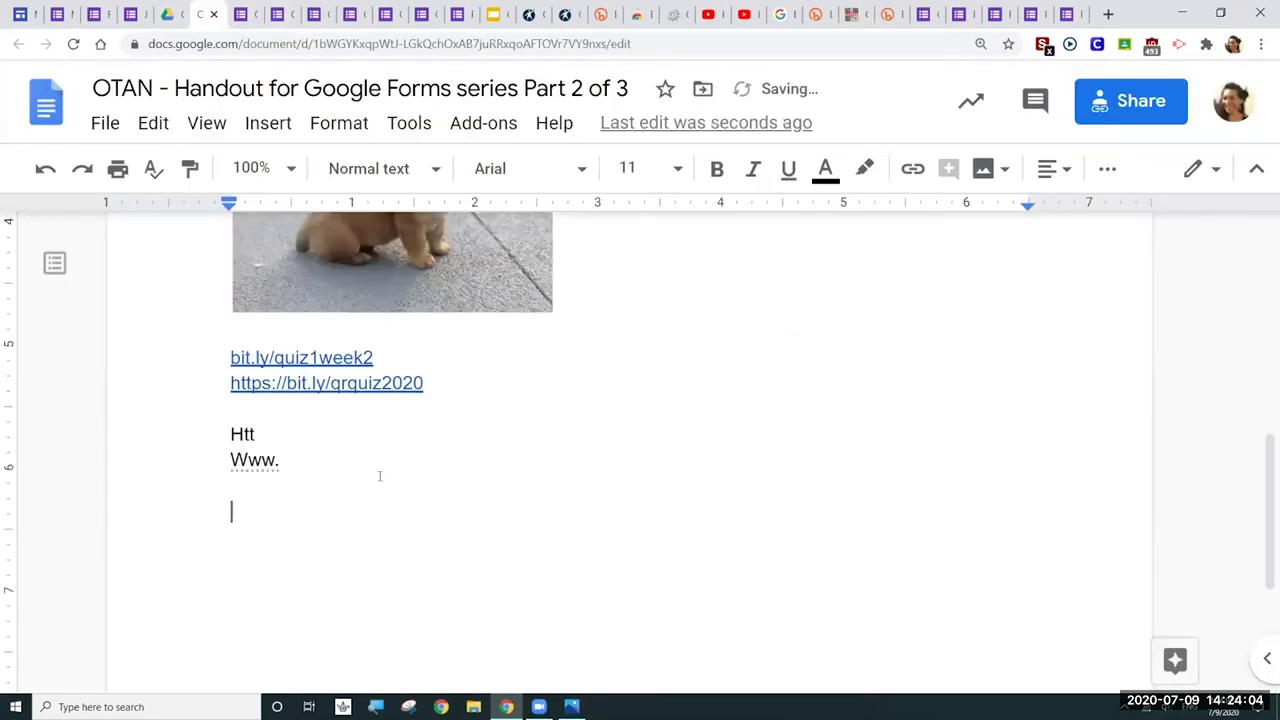
key("ctrl+v")
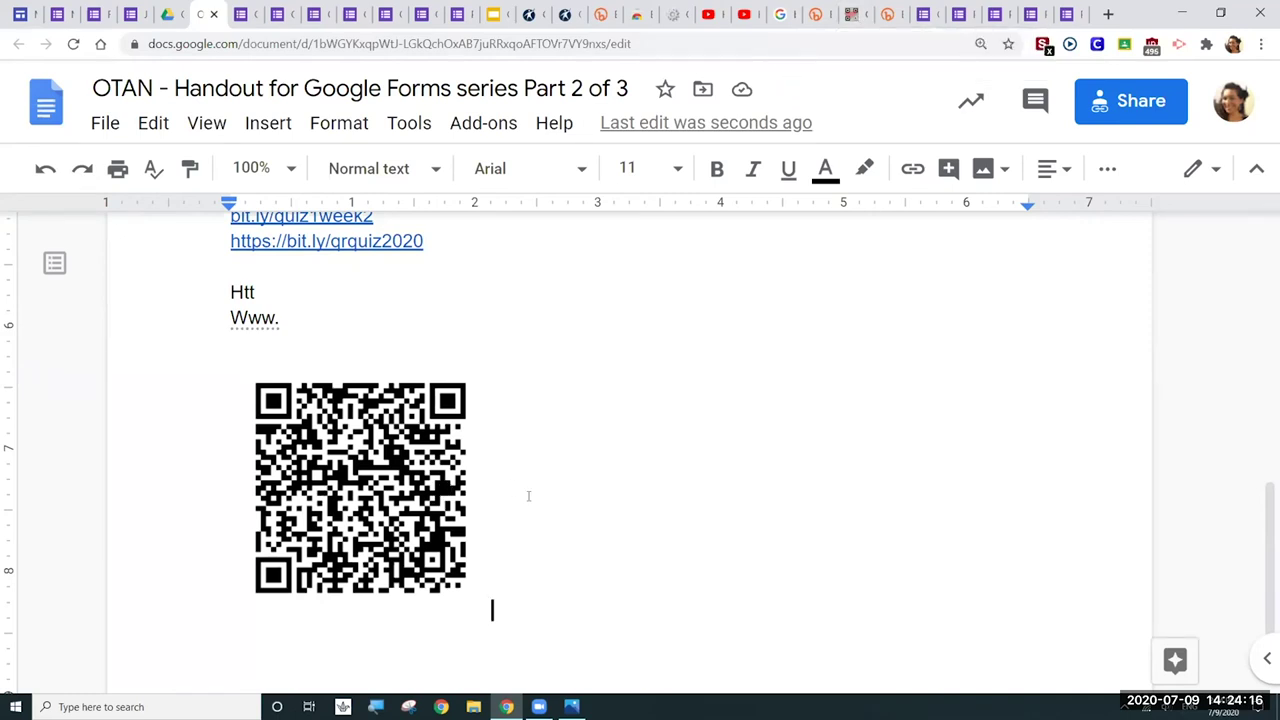
key("Return")
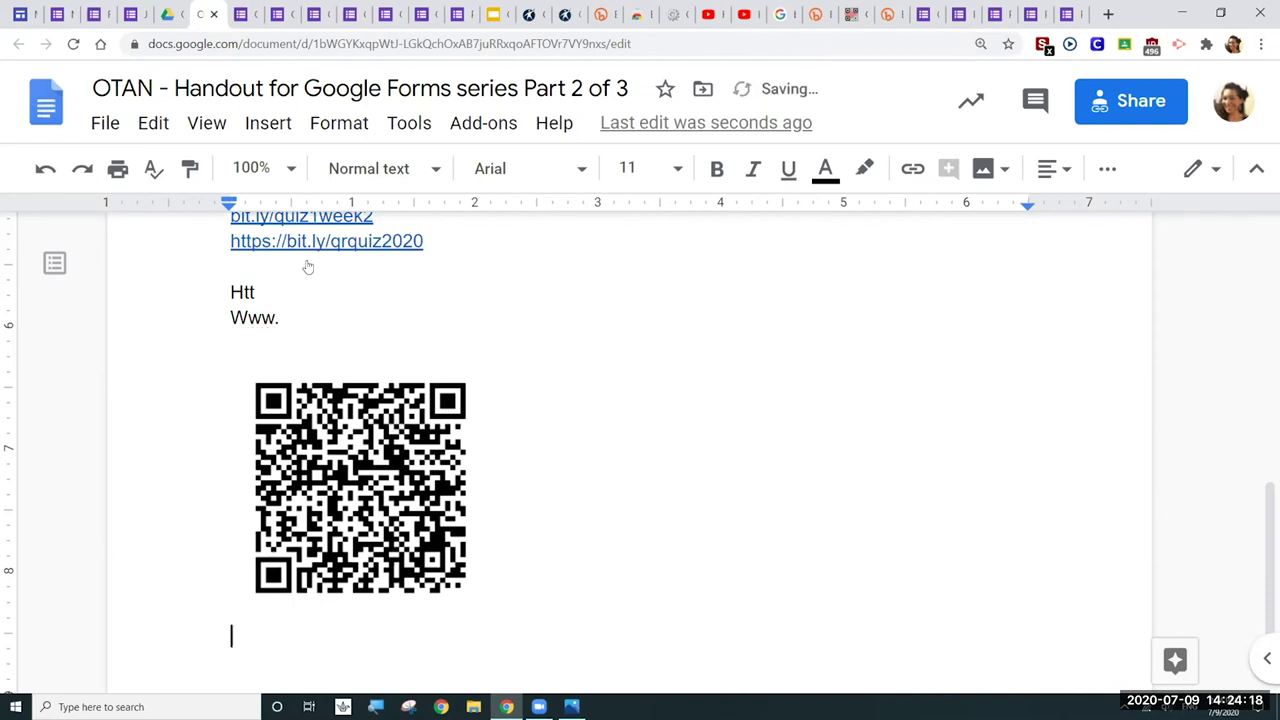
- Show the document's image insertion options, then copy the QR code again in Photos and return to the handout
left_click(250, 123)
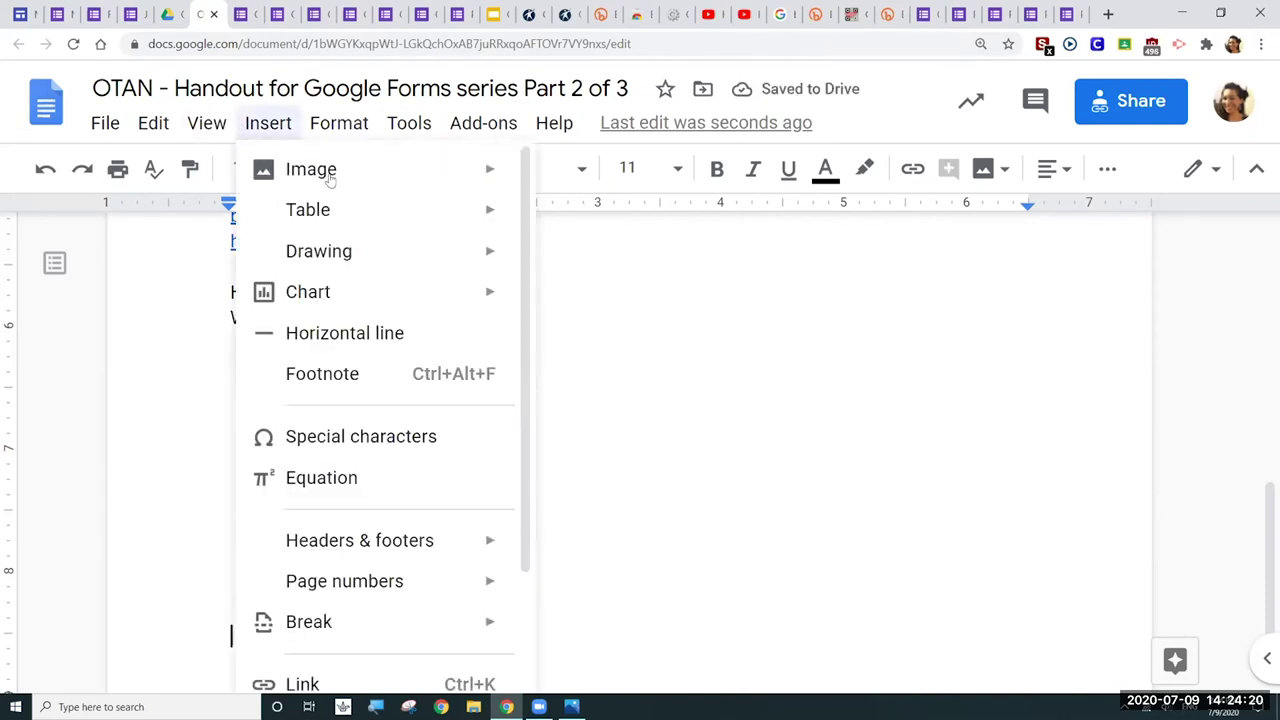
mouse_move(440, 175)
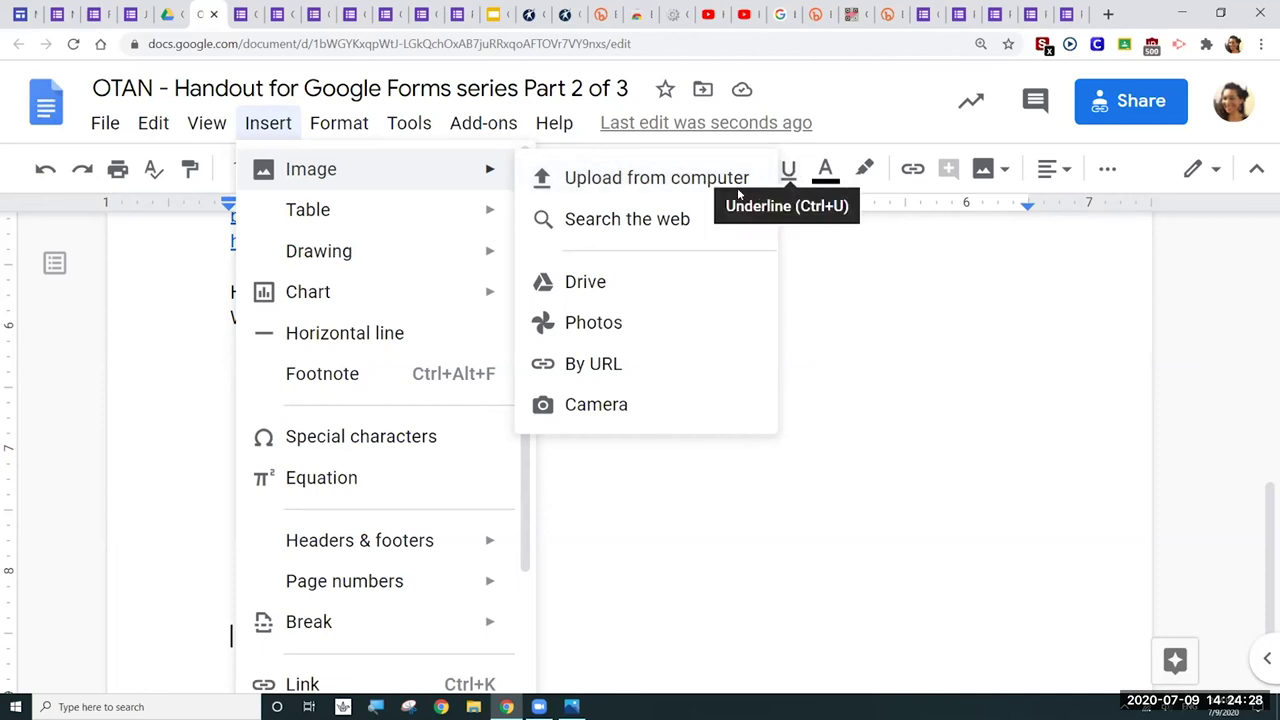
left_click(571, 707)
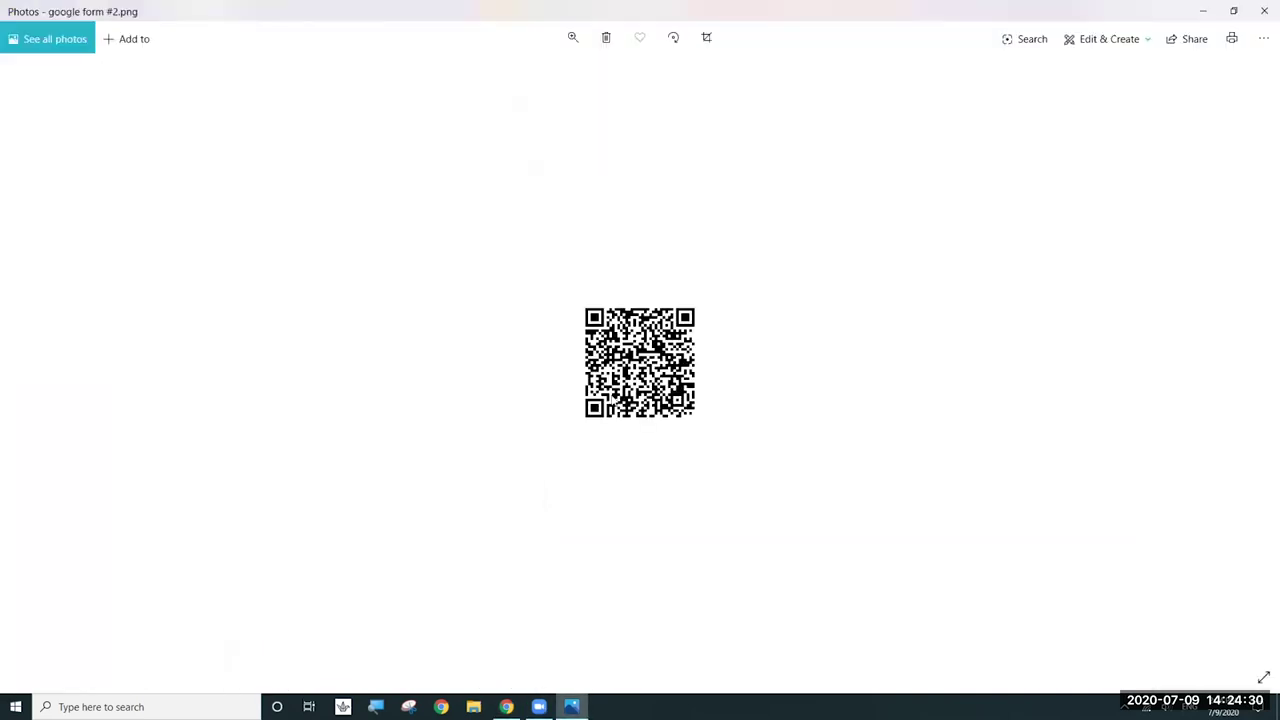
right_click(587, 392)
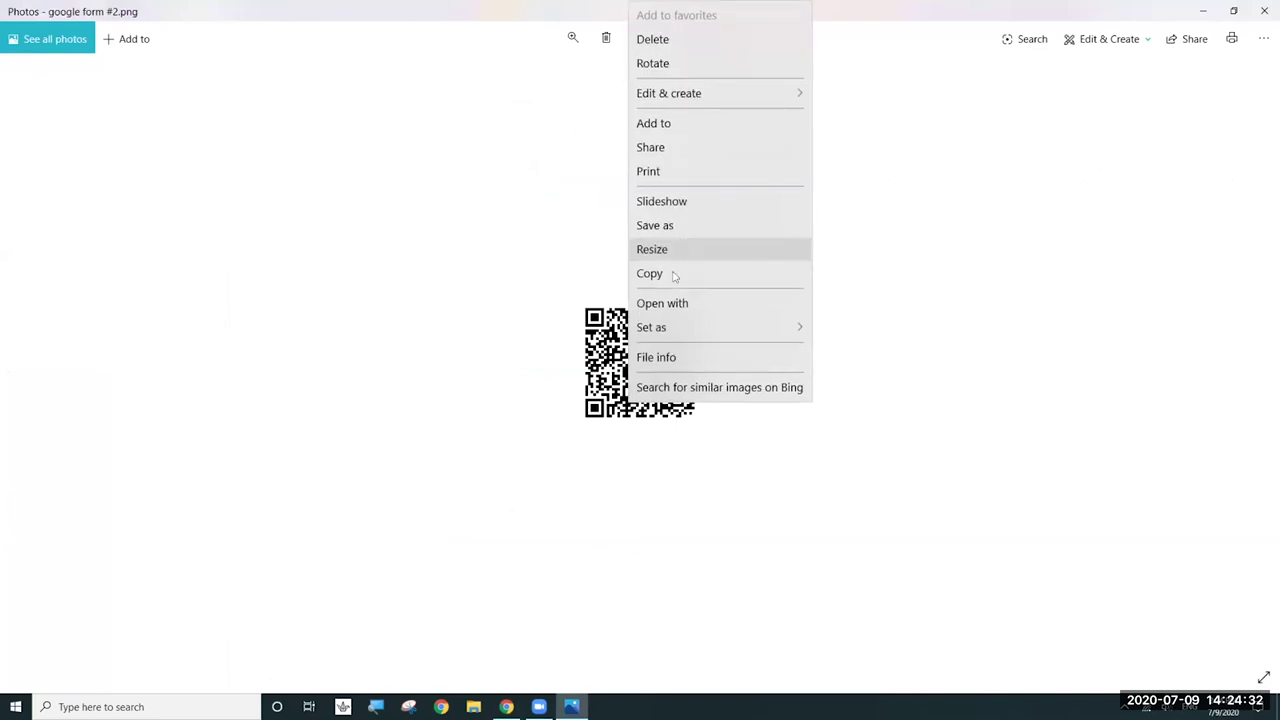
left_click(670, 274)
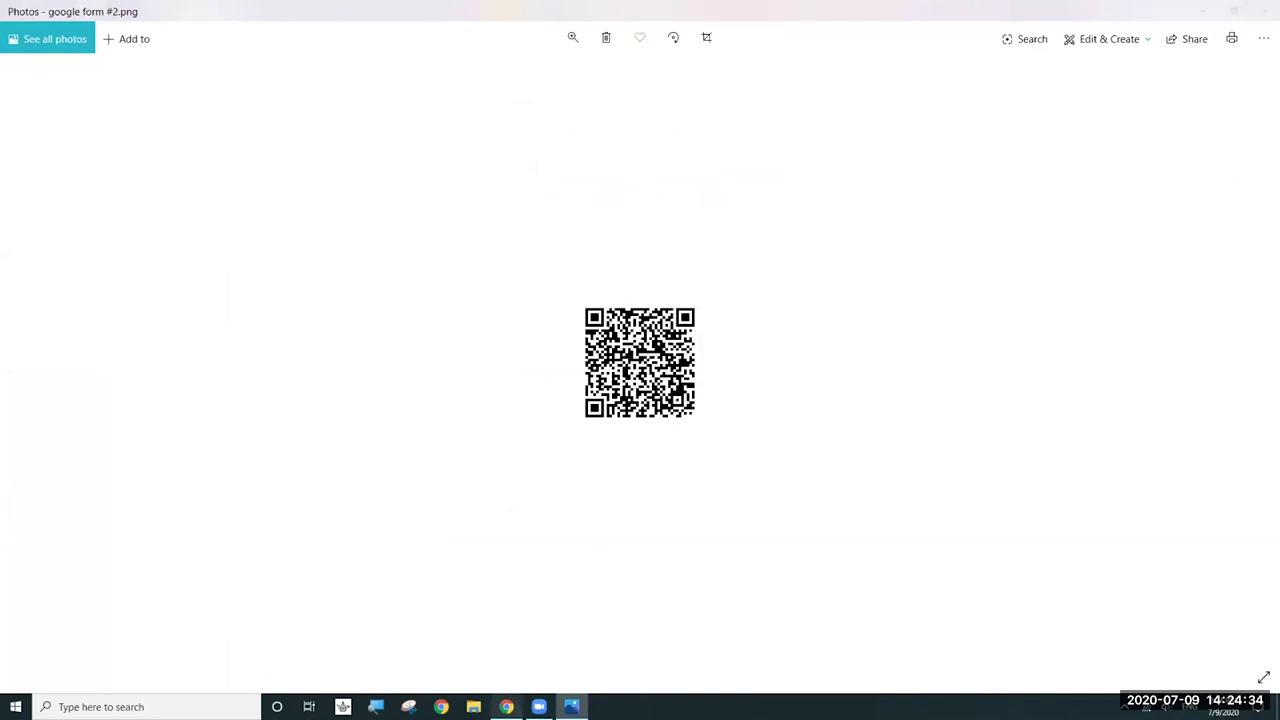
left_click(506, 707)
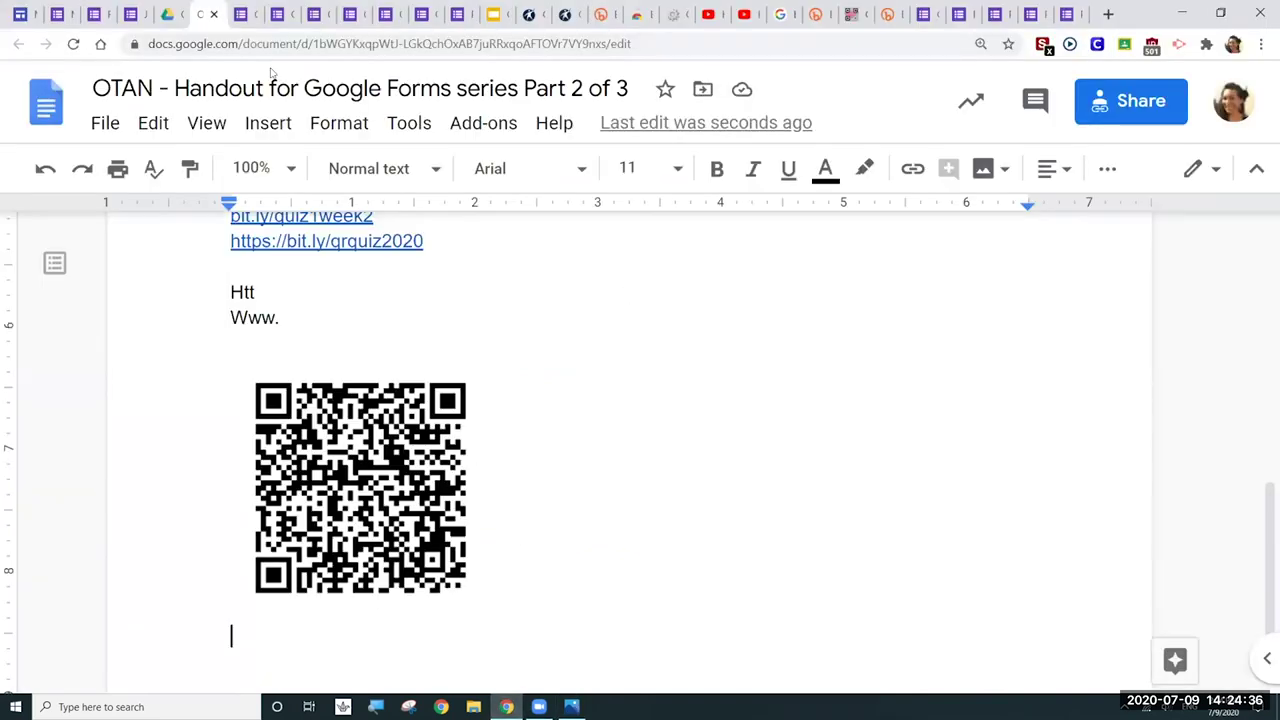
- Upload the google form #2 image from the Downloads folder into the handout below the pasted QR code and add a new line
left_click(272, 124)
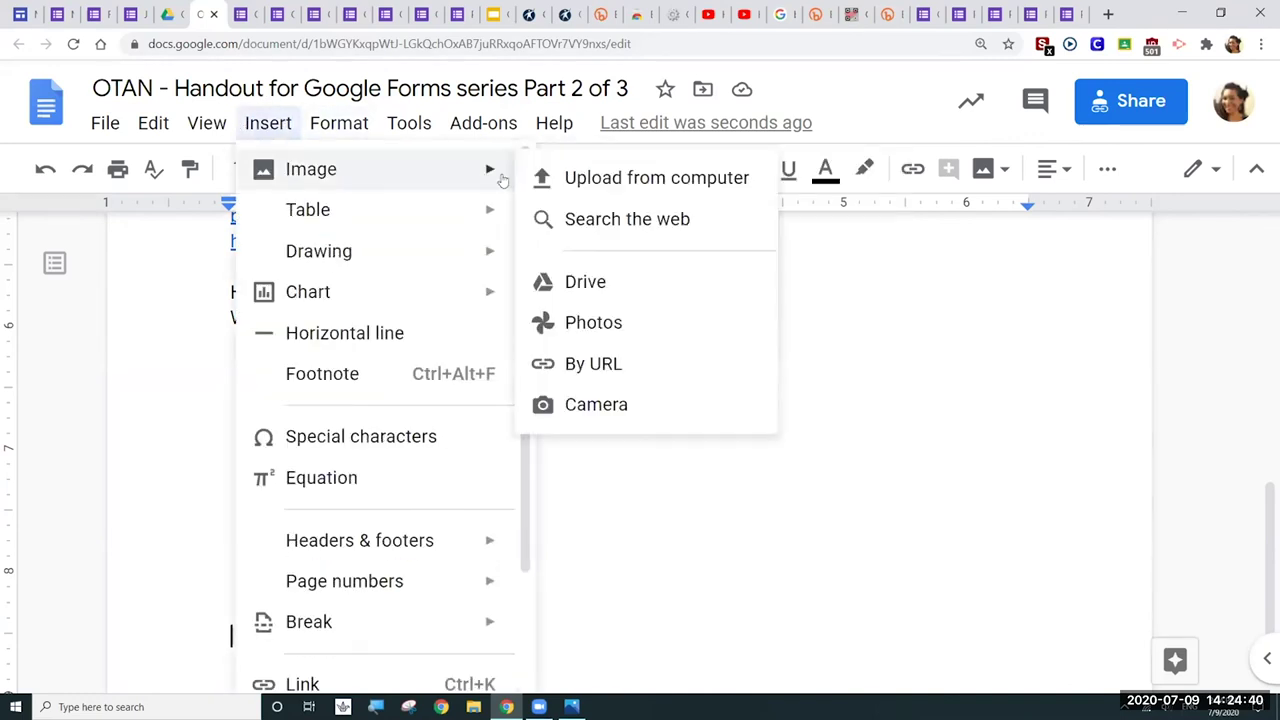
left_click(566, 180)
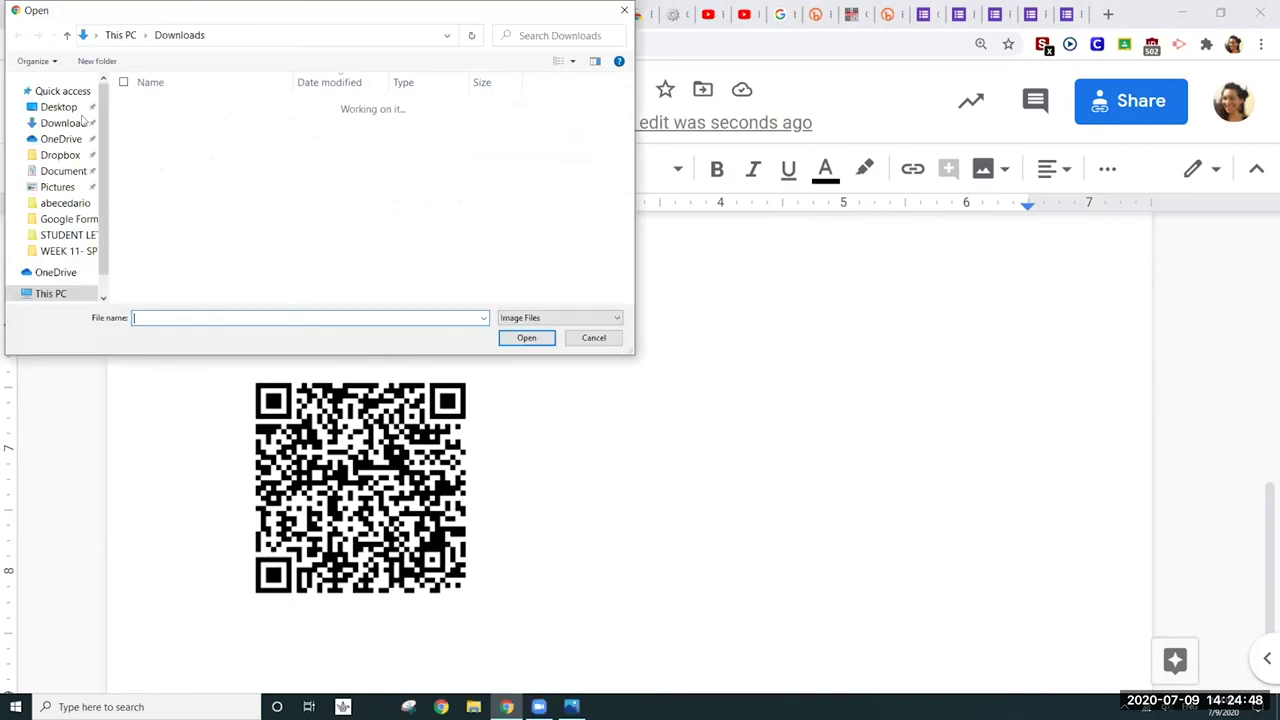
left_click(60, 123)
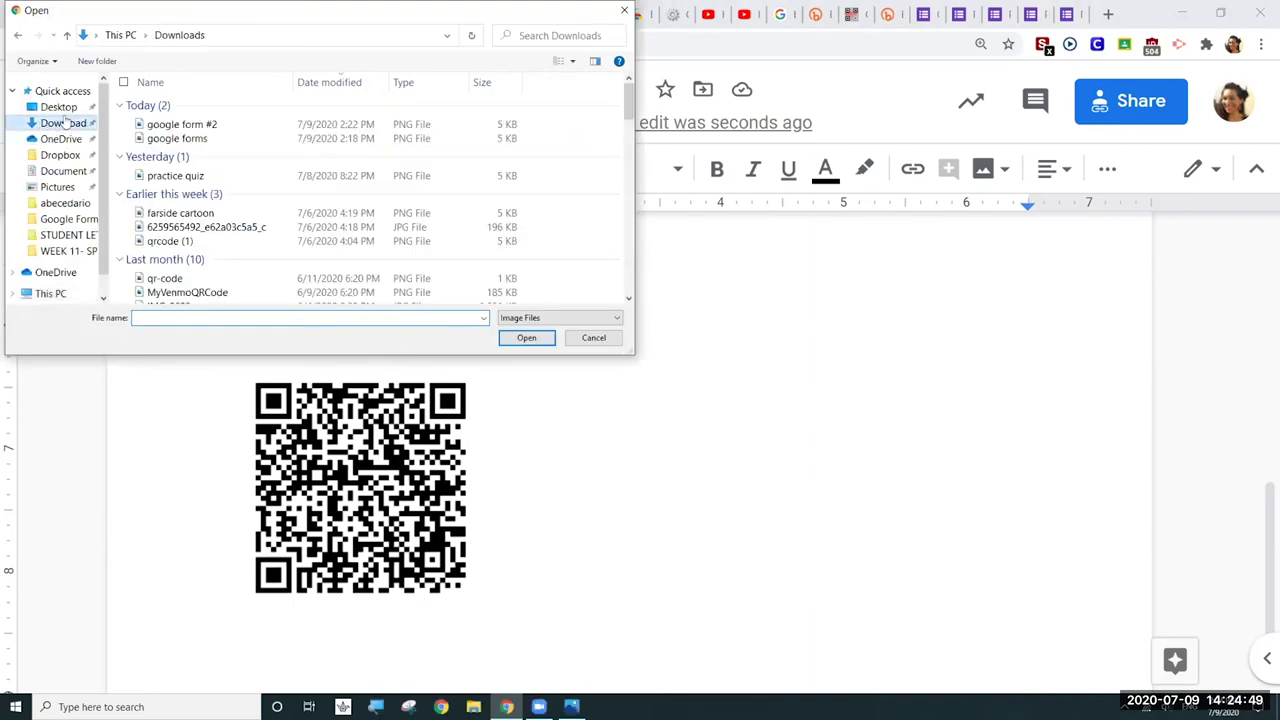
left_click(177, 125)
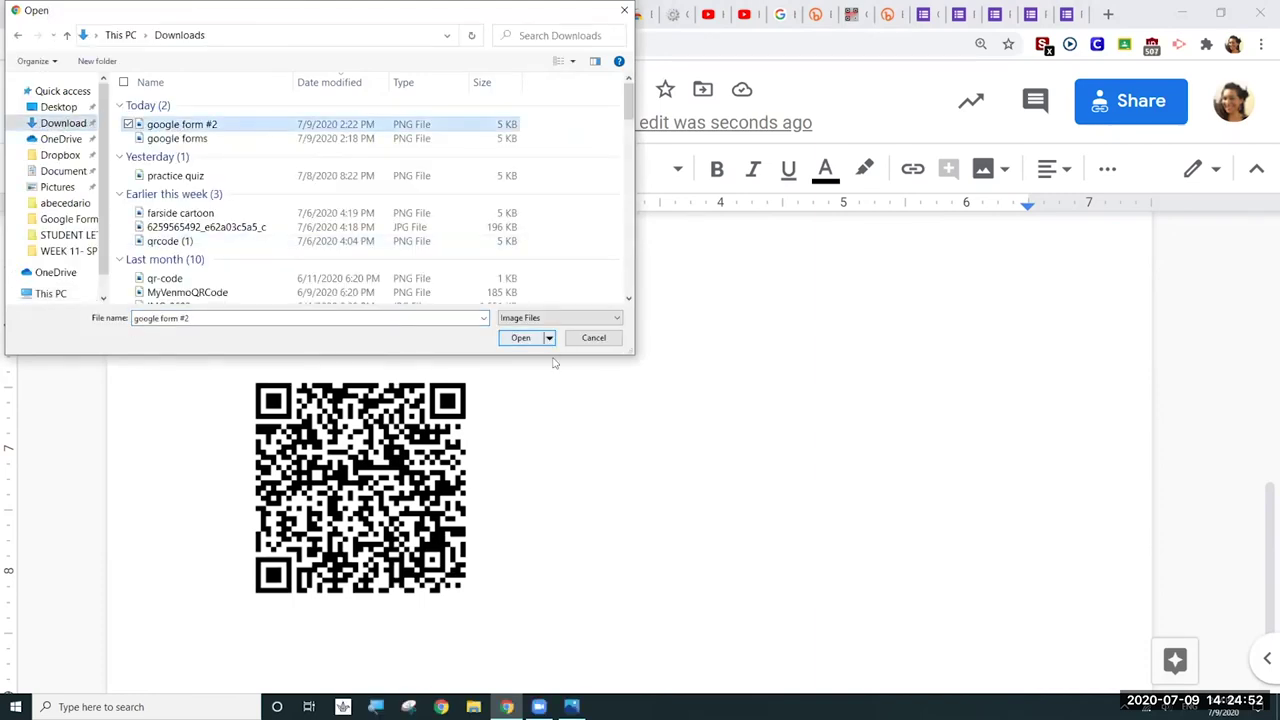
left_click(519, 337)
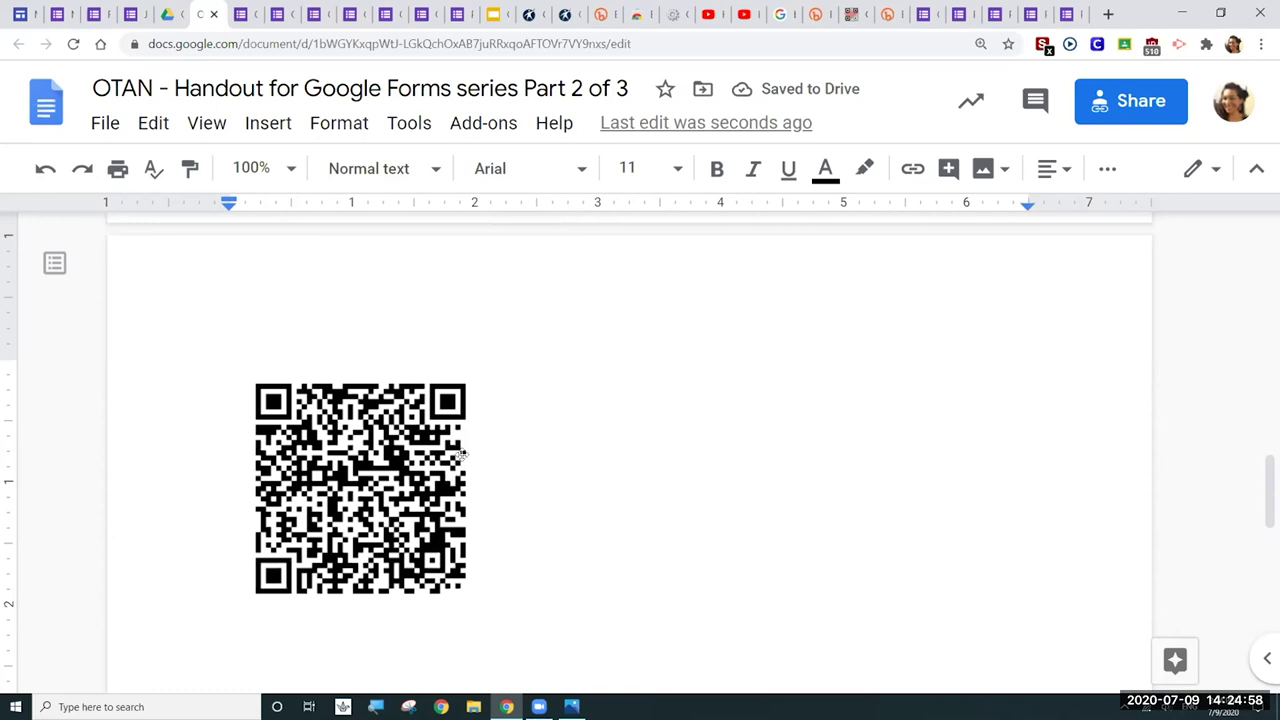
key("Return")
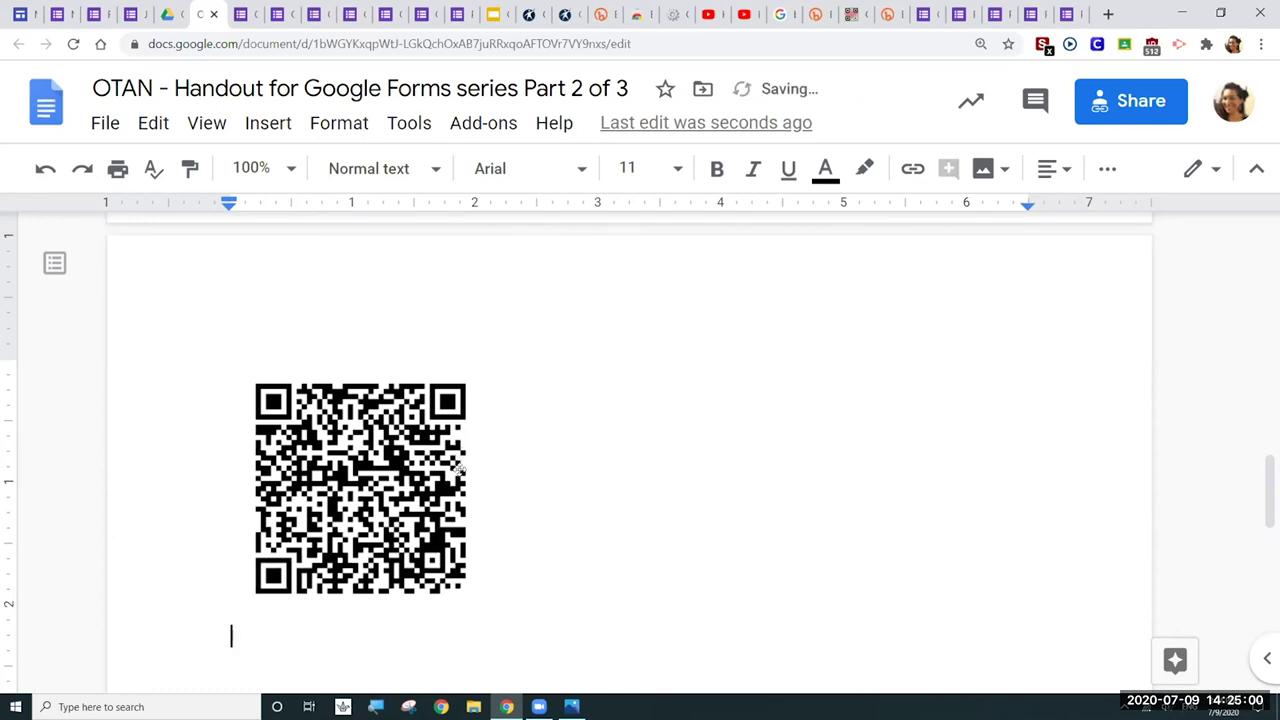
- Save the static QR code from QR Code Generator as a PNG named "google forms web"
left_click(856, 13)
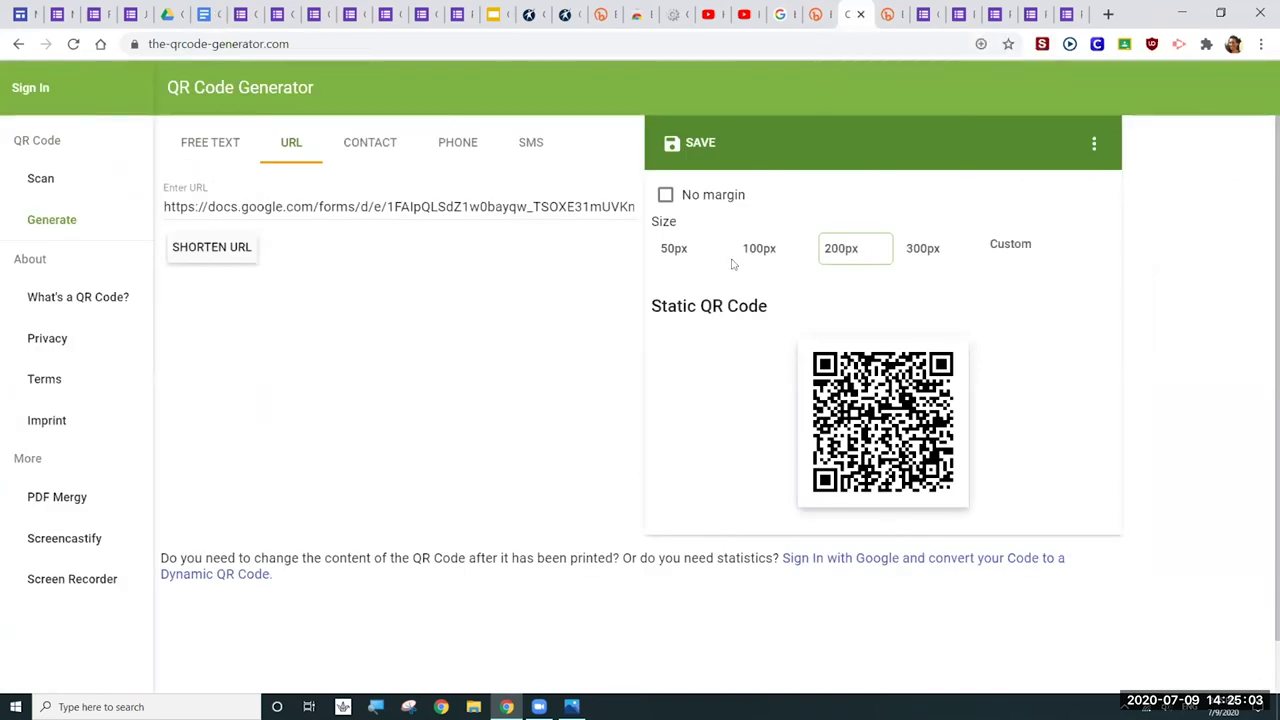
left_click(694, 150)
type("google forms ")
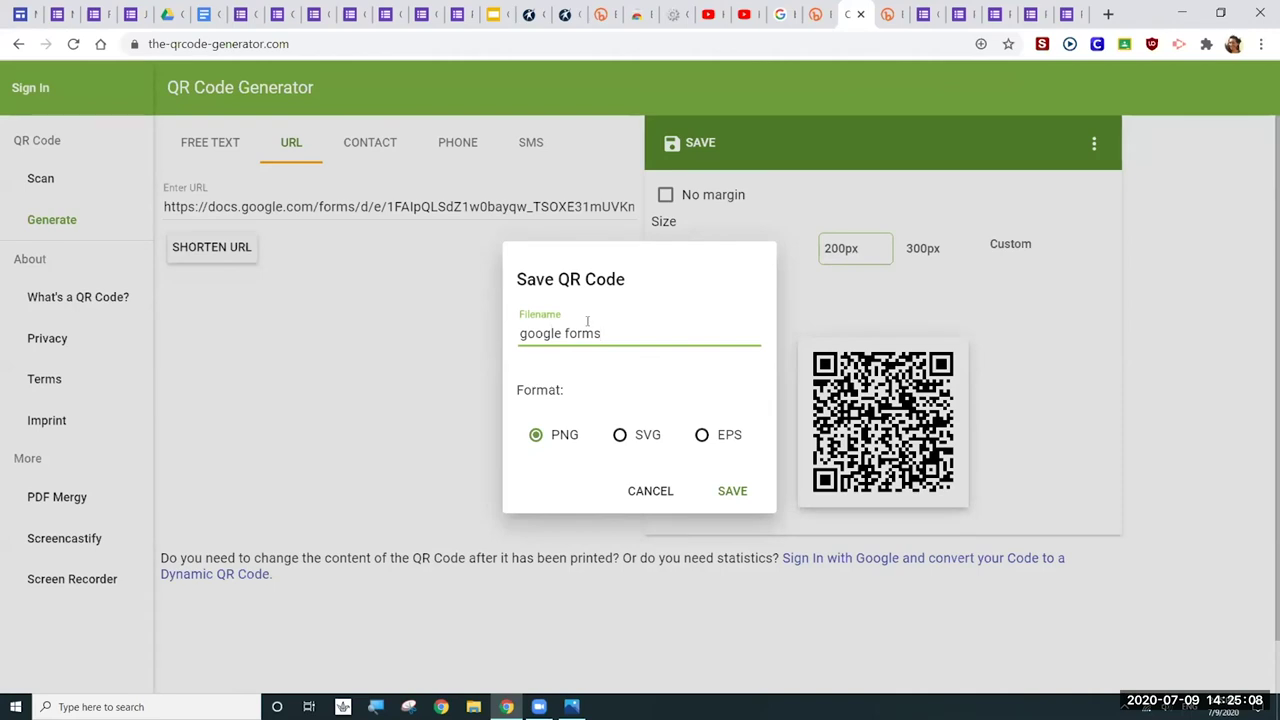
type("web")
left_click(740, 489)
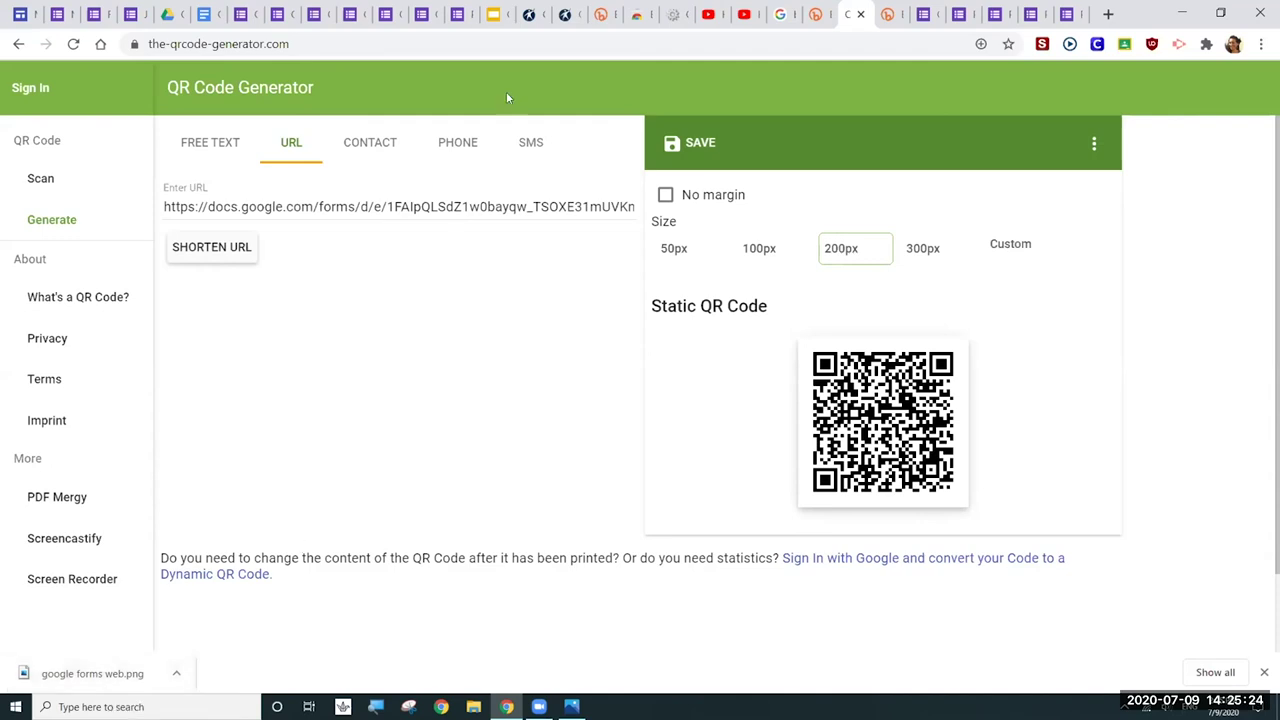
- Return to the OTAN handout, add three new lines below the QR code, and insert the downloaded google forms web.png there
left_click(205, 14)
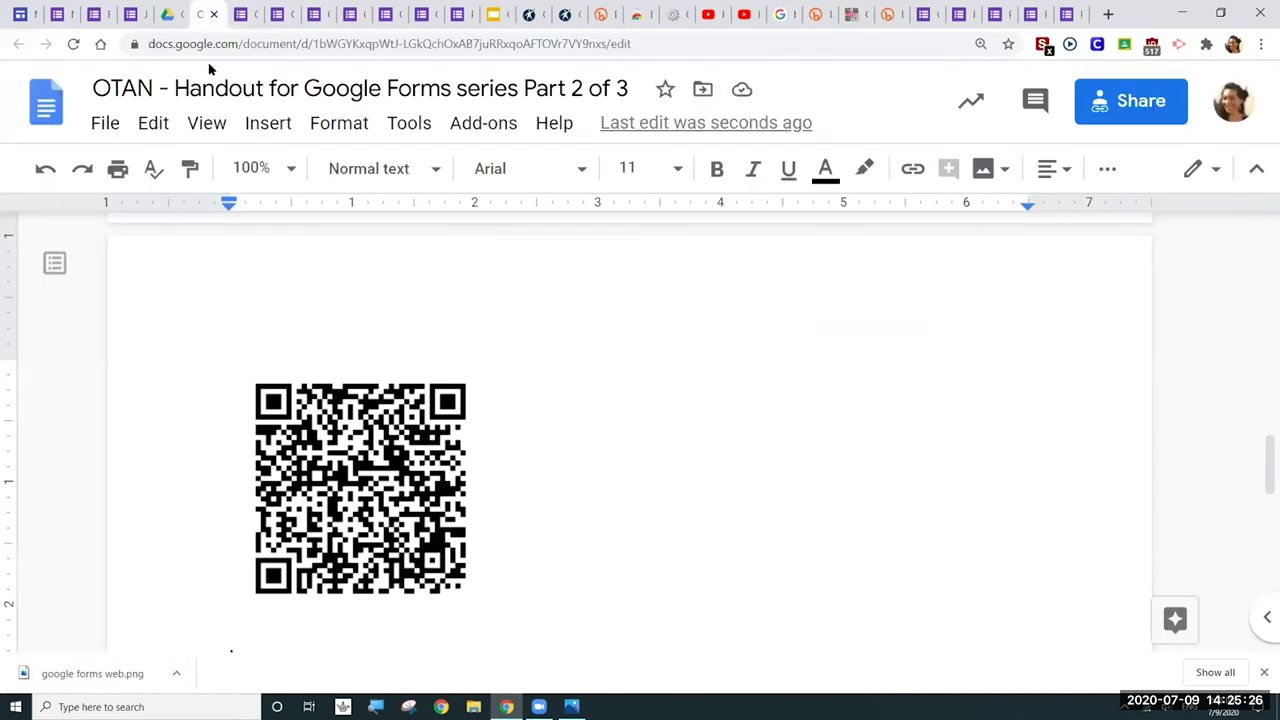
key("Return")
key("Return")
key("Return")
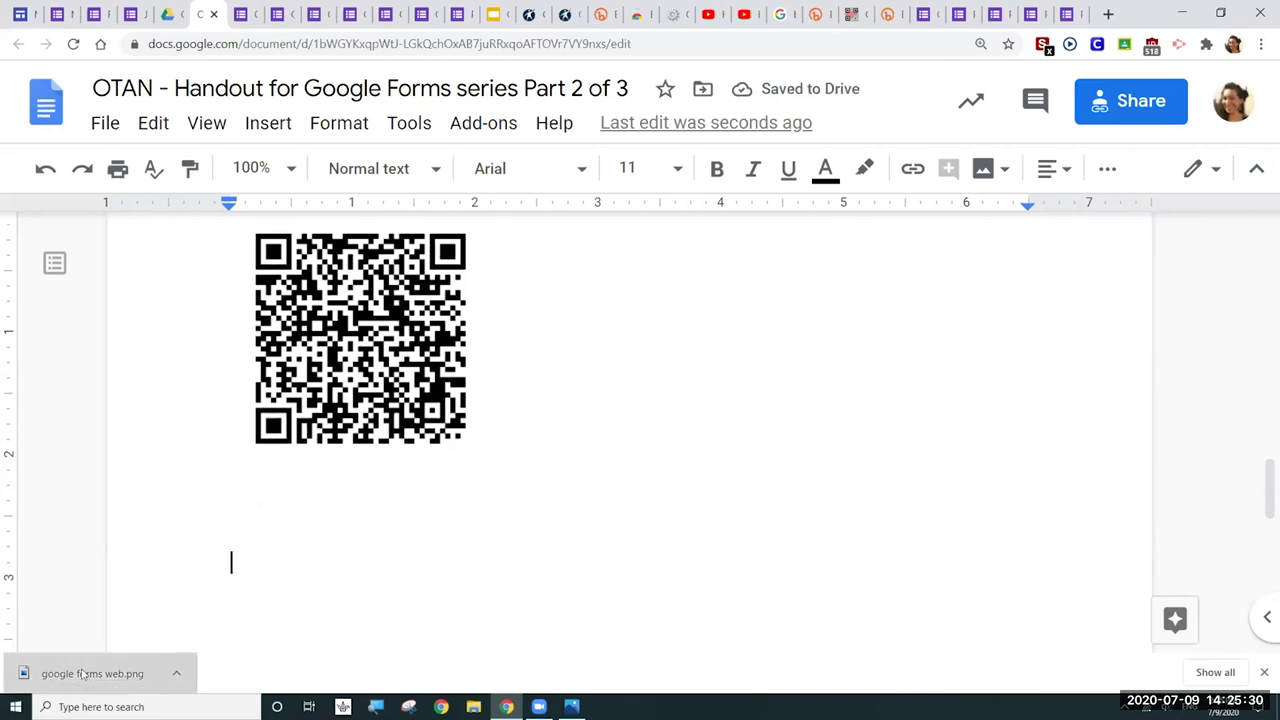
left_click_drag(84, 675, 260, 540)
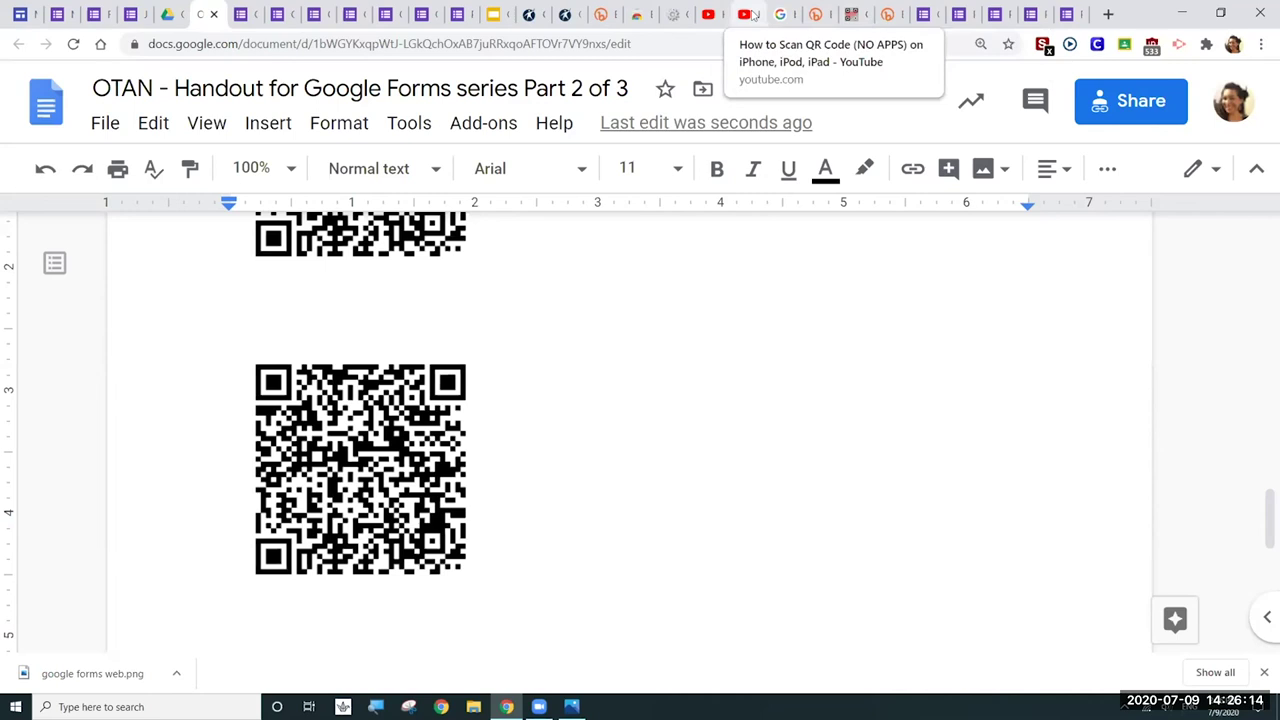
- Copy the BASICS link from the "Practice using a QR code" form's description and open it in a new browser tab
left_click(457, 14)
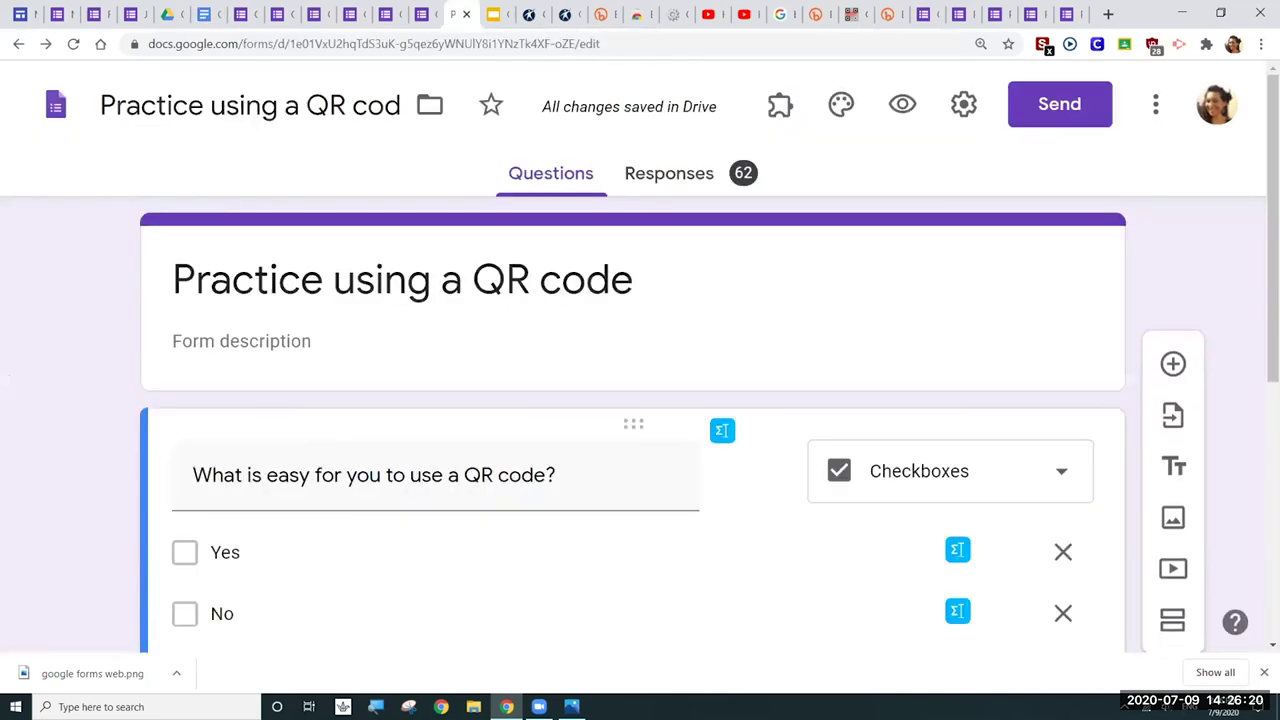
scroll(303, 265, "down", 3)
scroll(1166, 434, "down", 2)
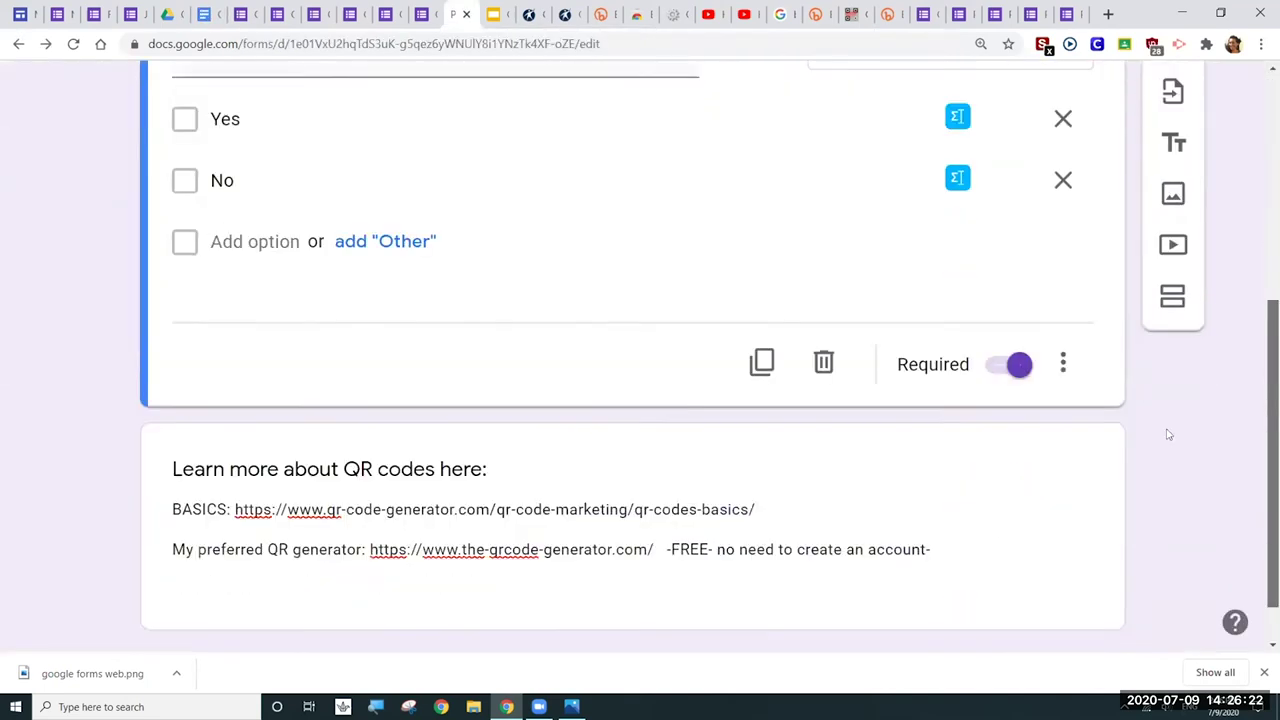
triple_click(578, 453)
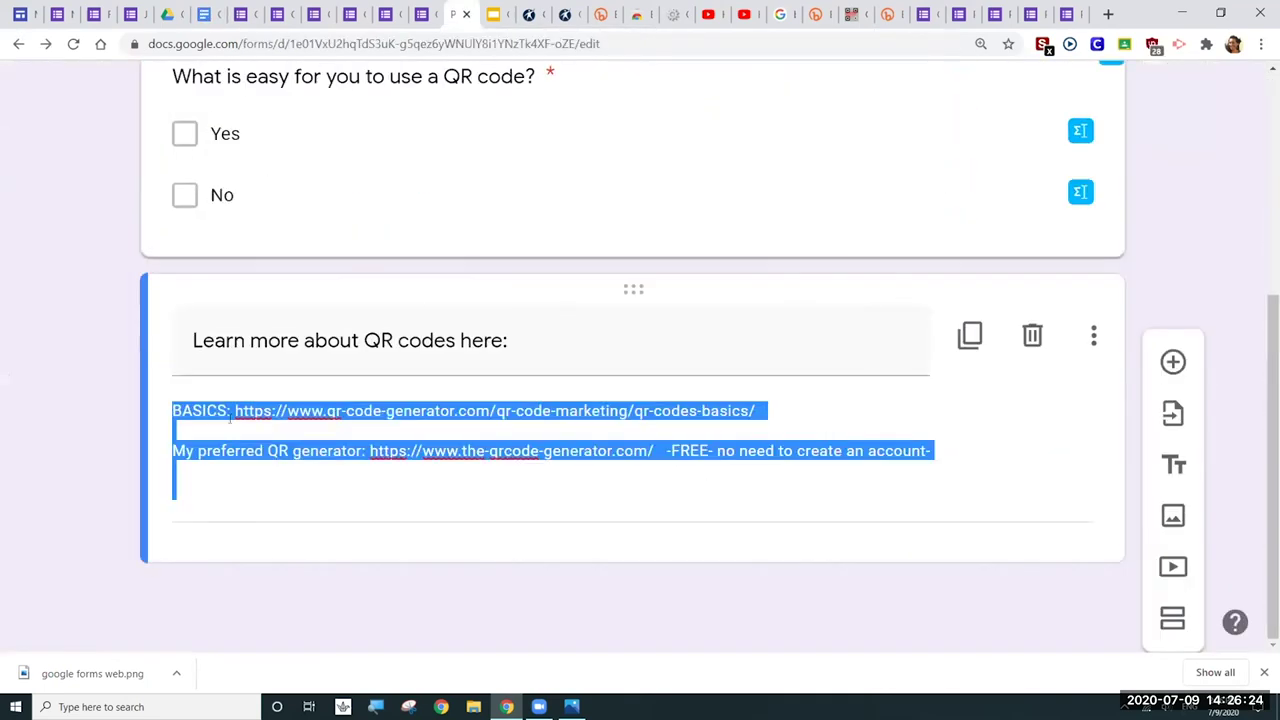
left_click(234, 418)
left_click_drag(234, 418, 814, 409)
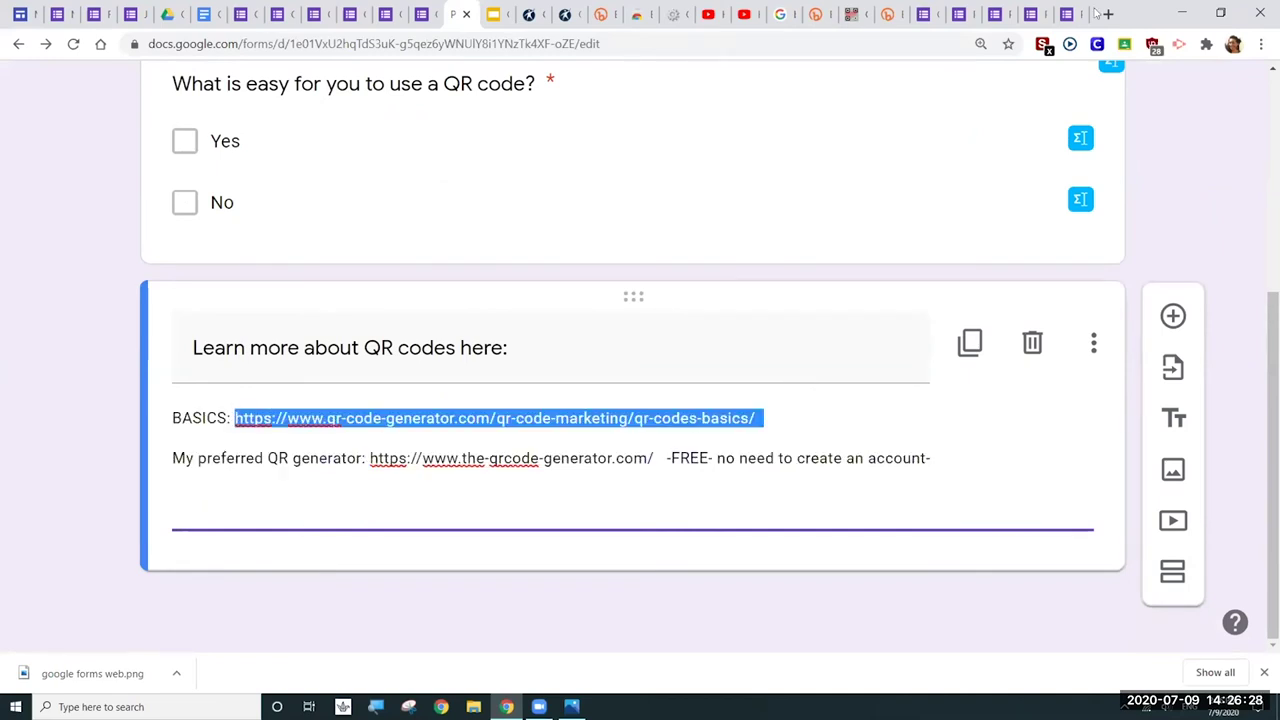
key("ctrl+t")
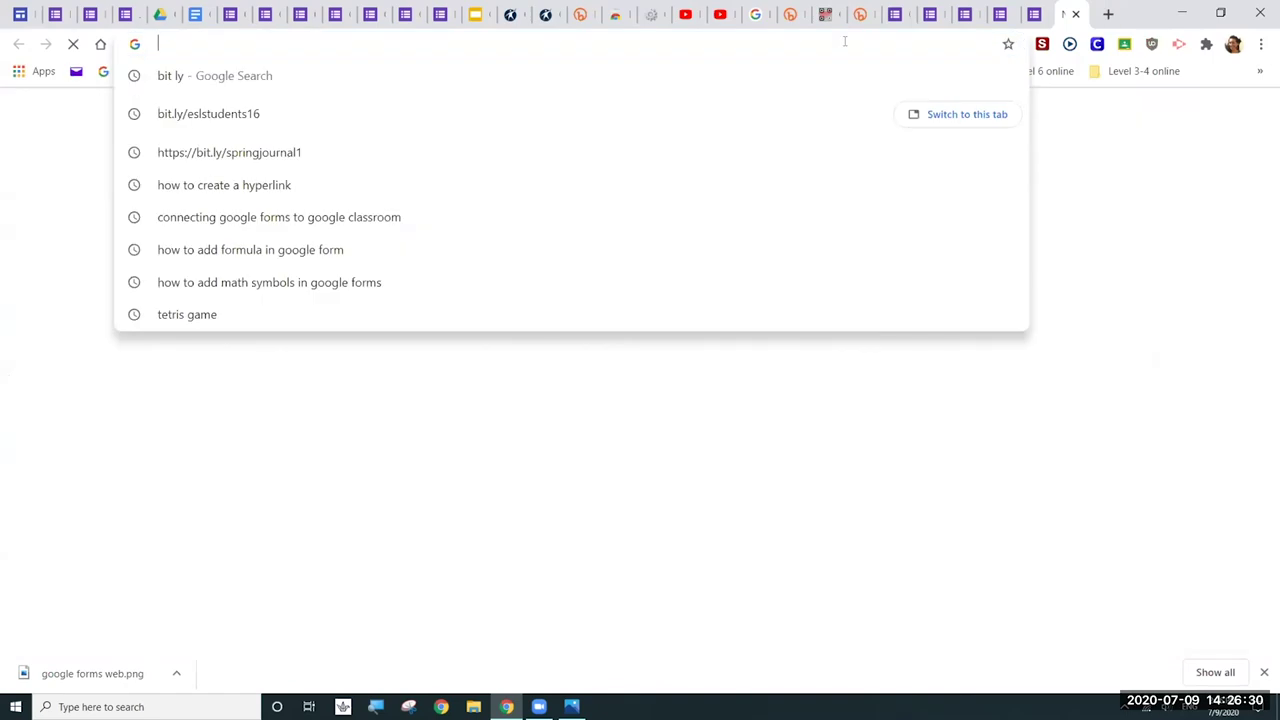
key("ctrl+v")
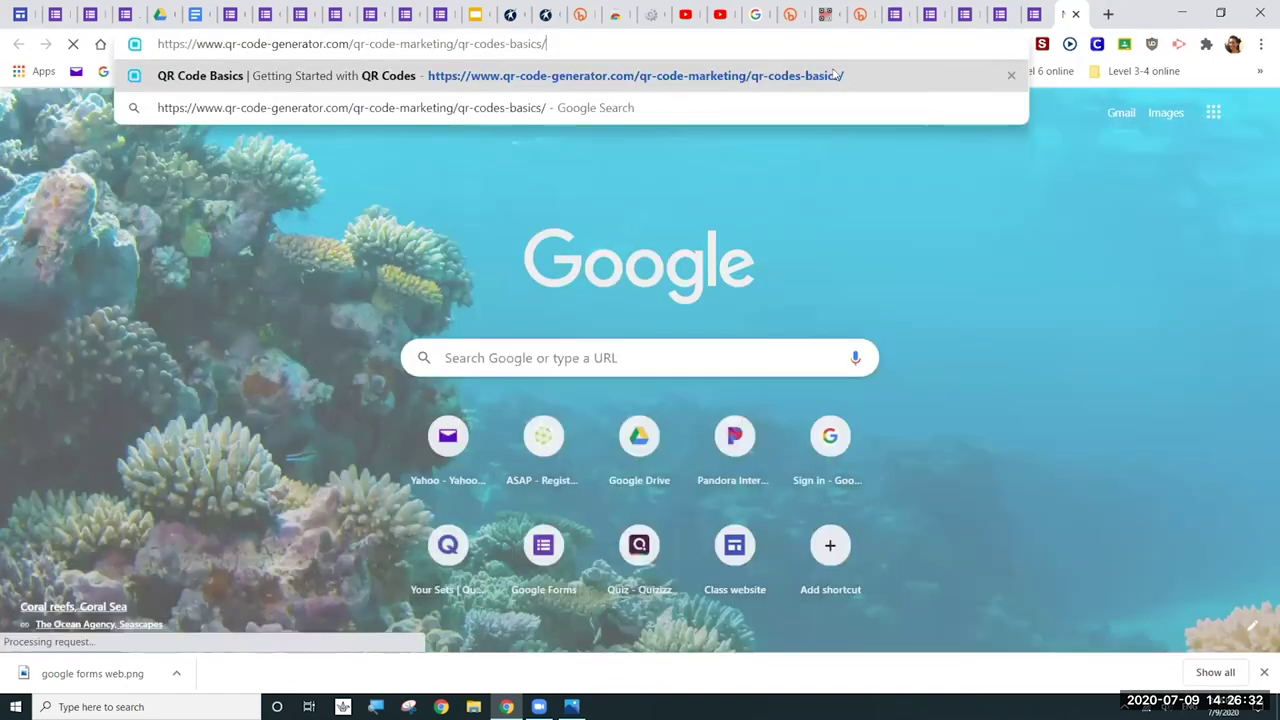
key("Return")
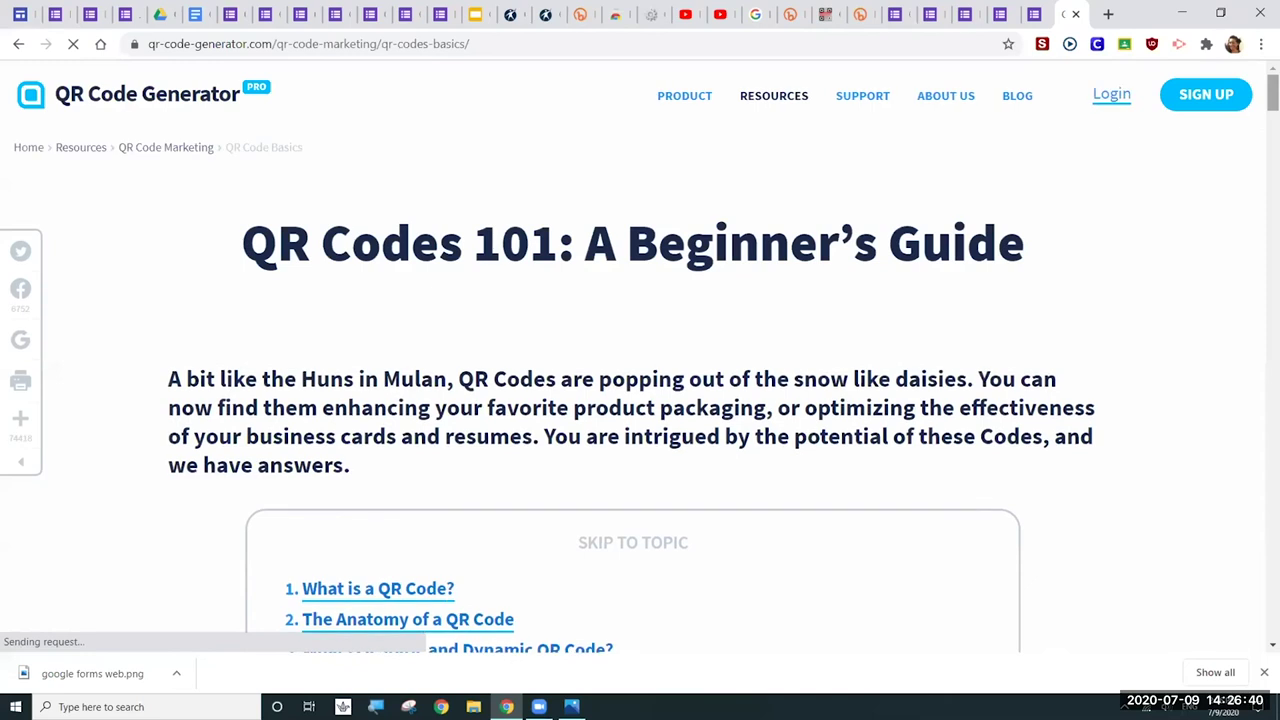
- Examine the QR code guide's topic list and its section on static and dynamic QR codes
scroll(640, 400, "down", 1)
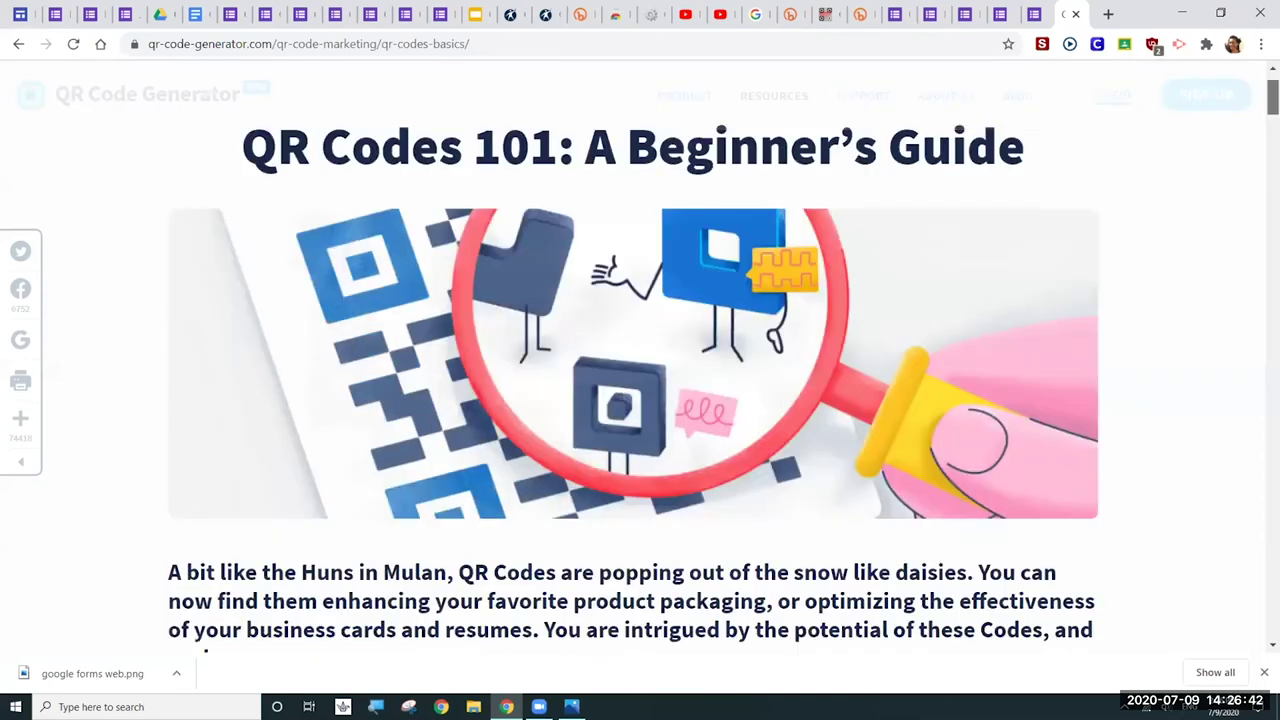
scroll(640, 400, "down", 8)
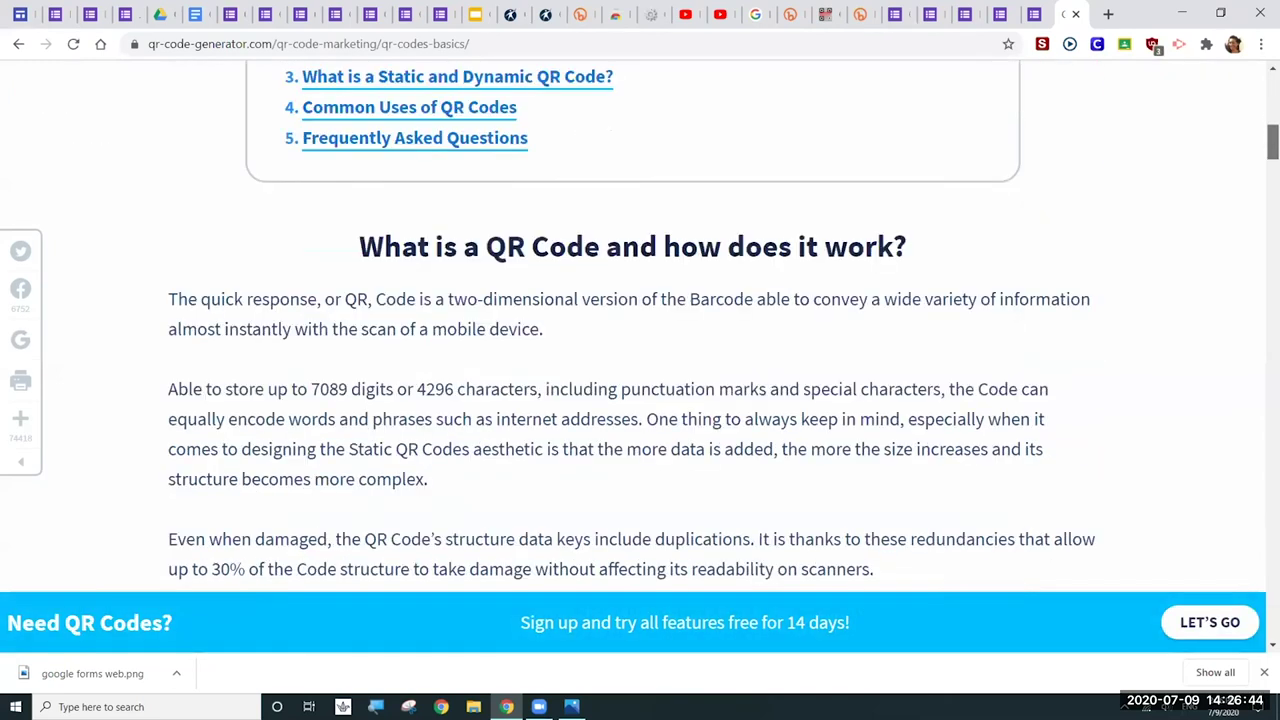
scroll(549, 189, "up", 1)
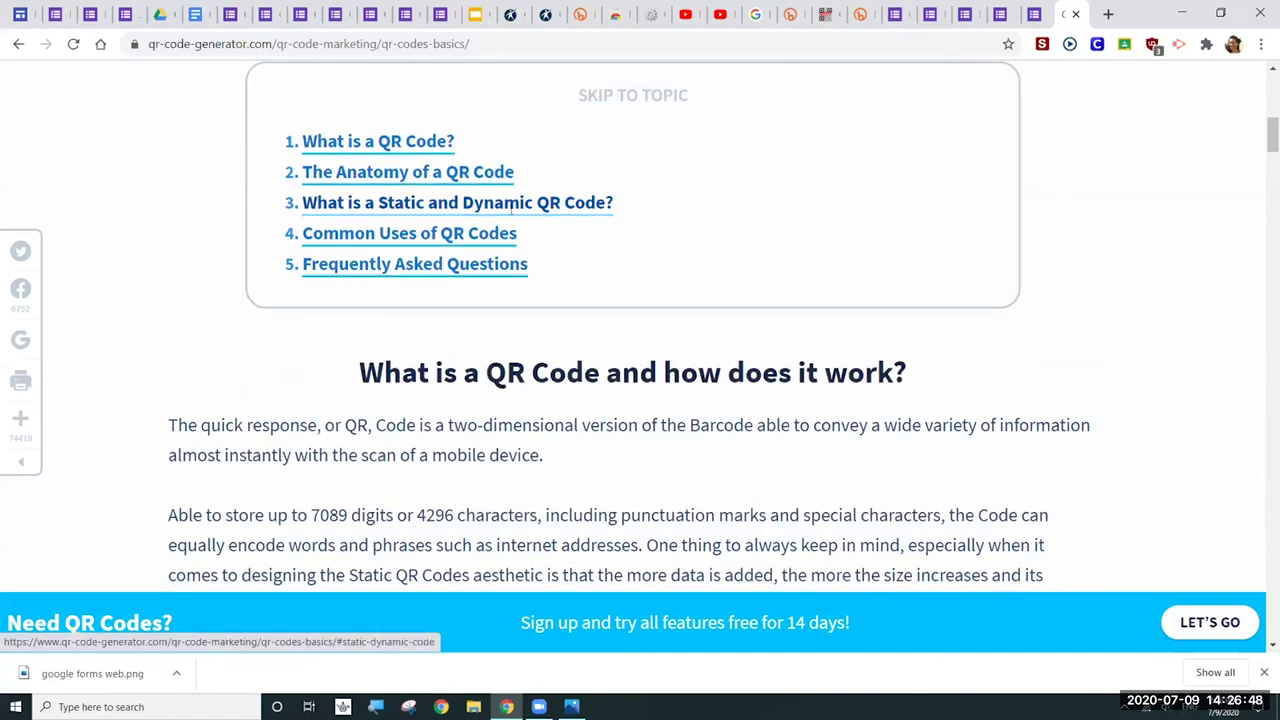
left_click(510, 204)
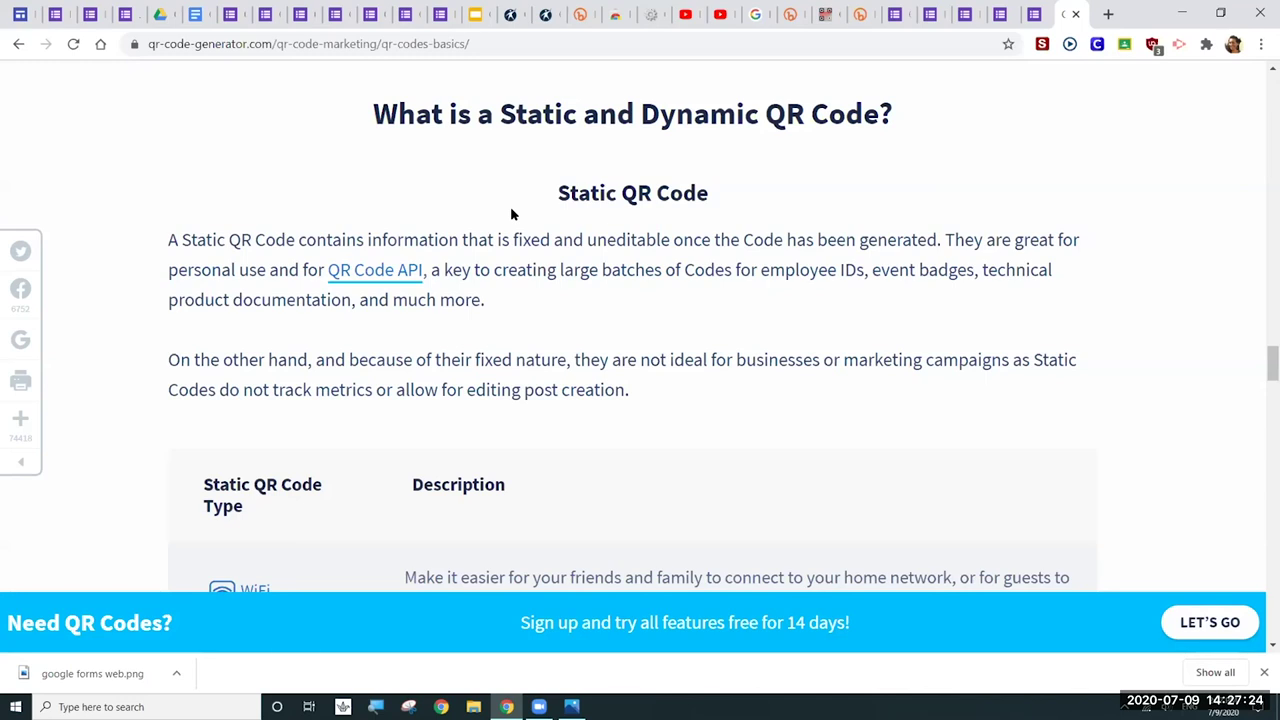
scroll(510, 213, "down", 2)
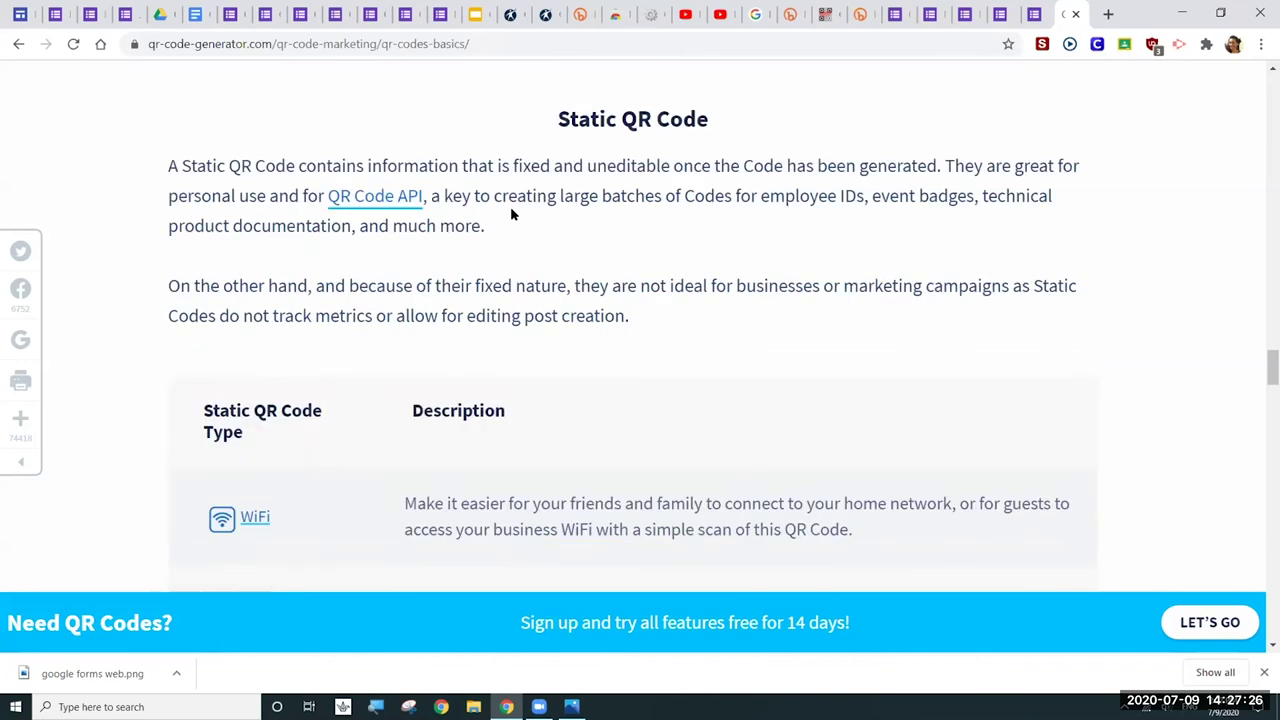
scroll(510, 213, "down", 3)
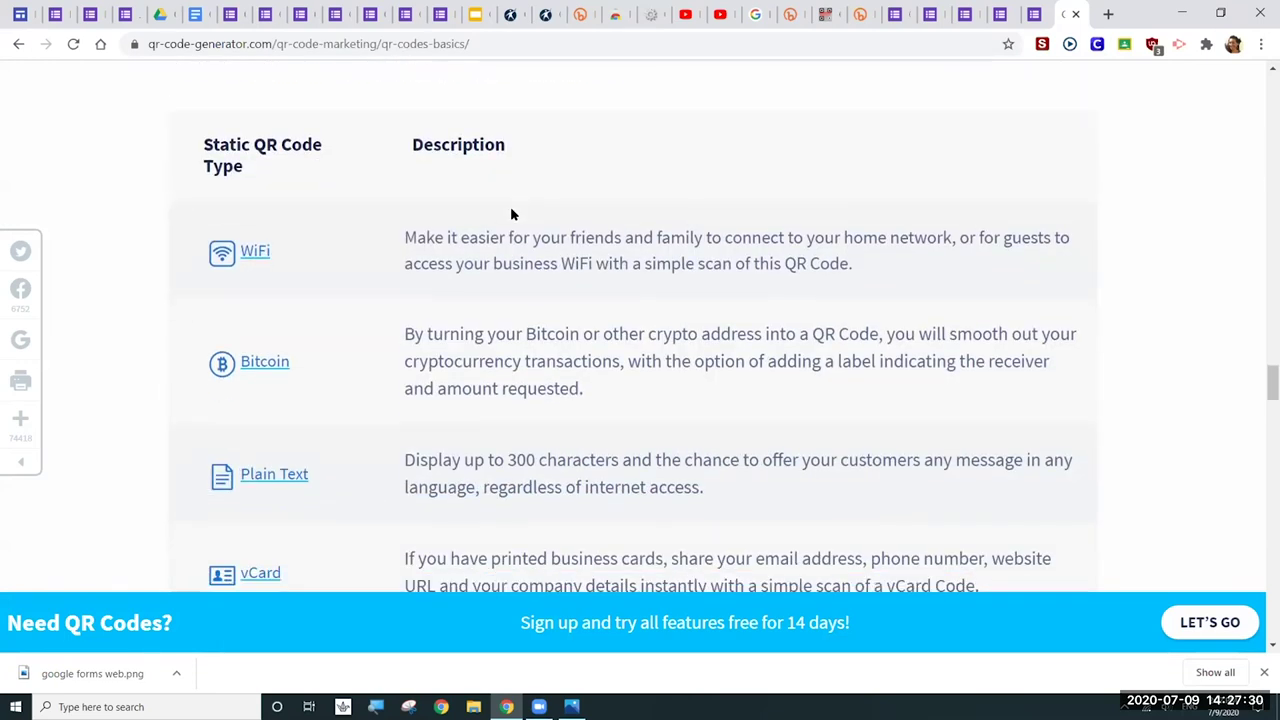
scroll(510, 213, "down", 2)
scroll(510, 213, "down", 4)
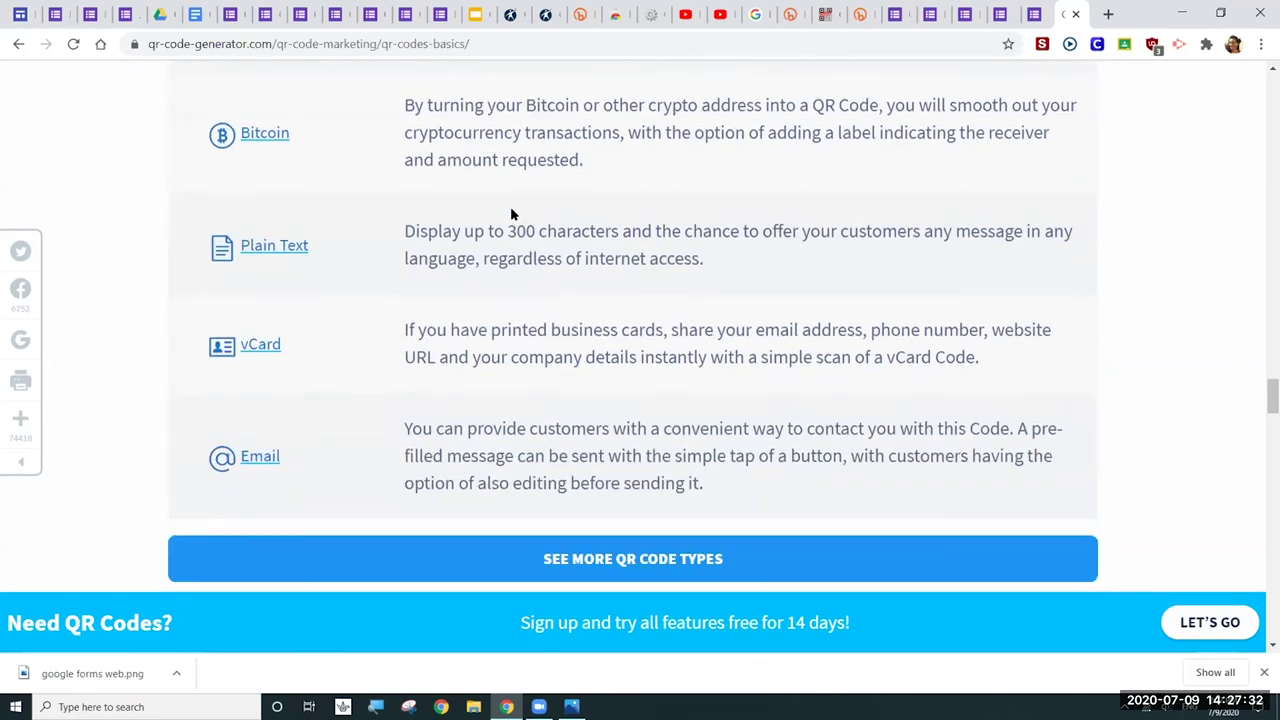
scroll(510, 213, "down", 3)
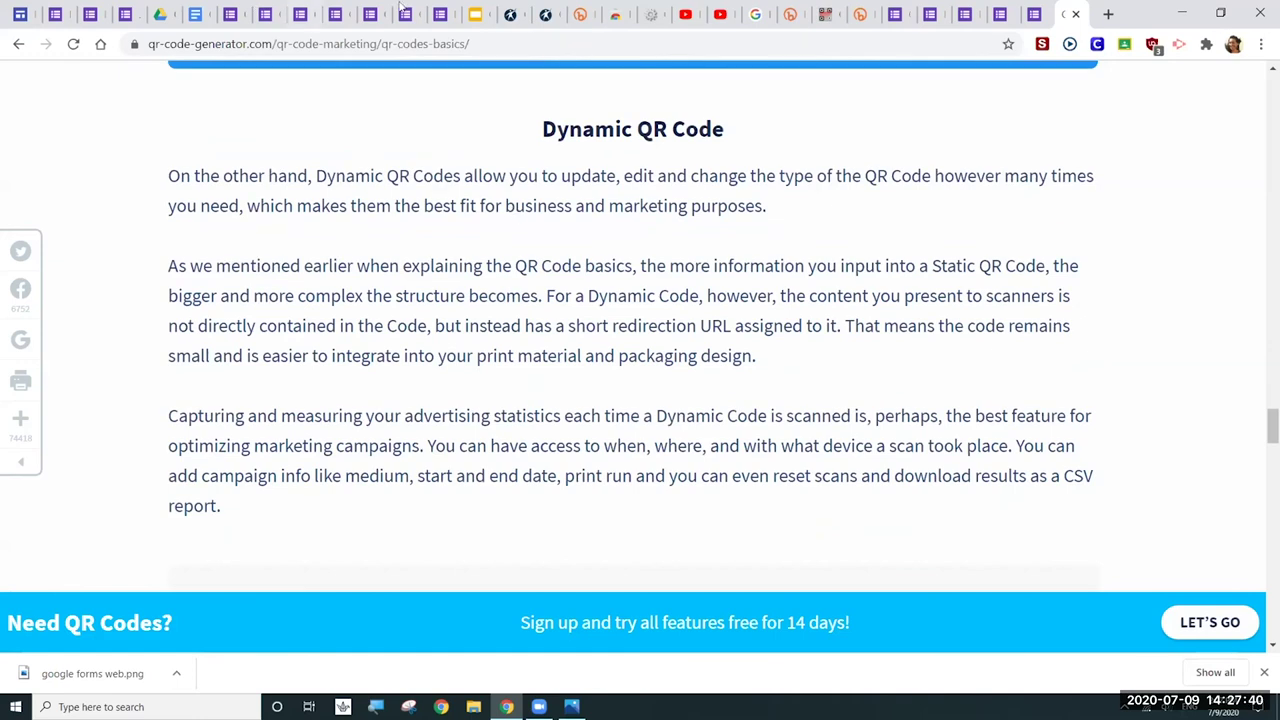
- View the form with the linear scale question and the static code in QR Code Generator, and return to the Dynamic QR Code section
left_click(371, 19)
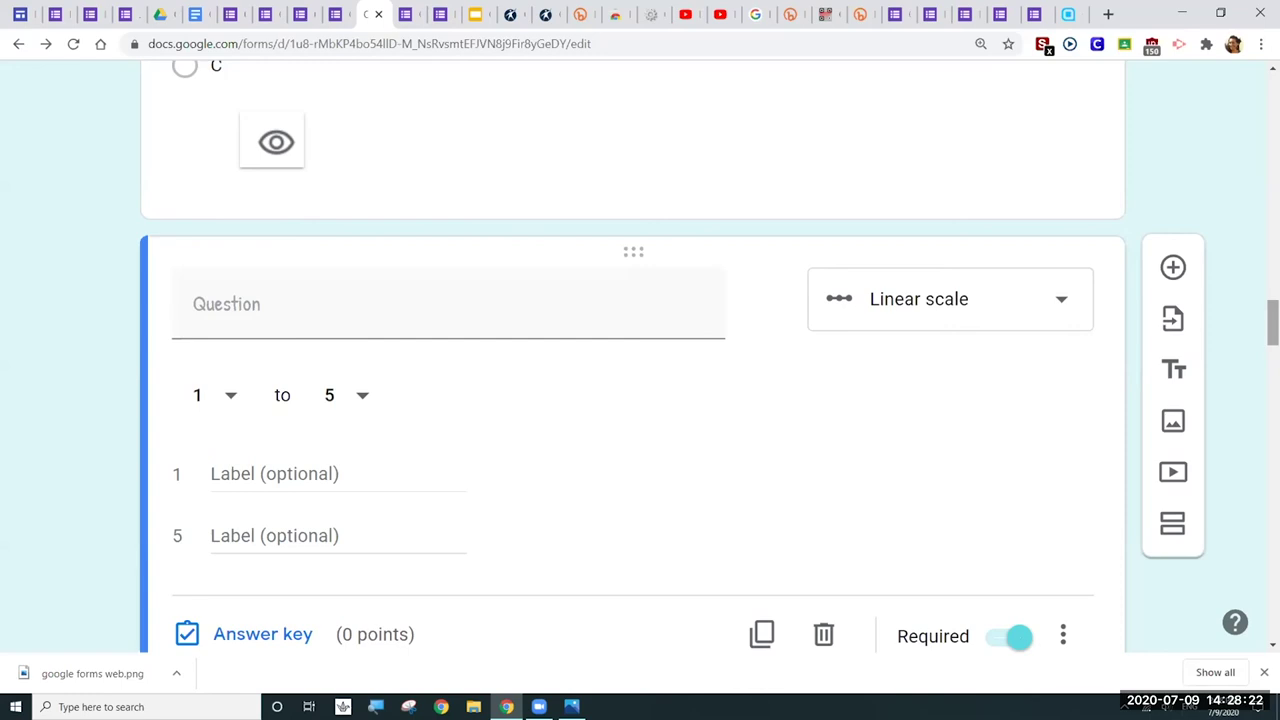
left_click(820, 20)
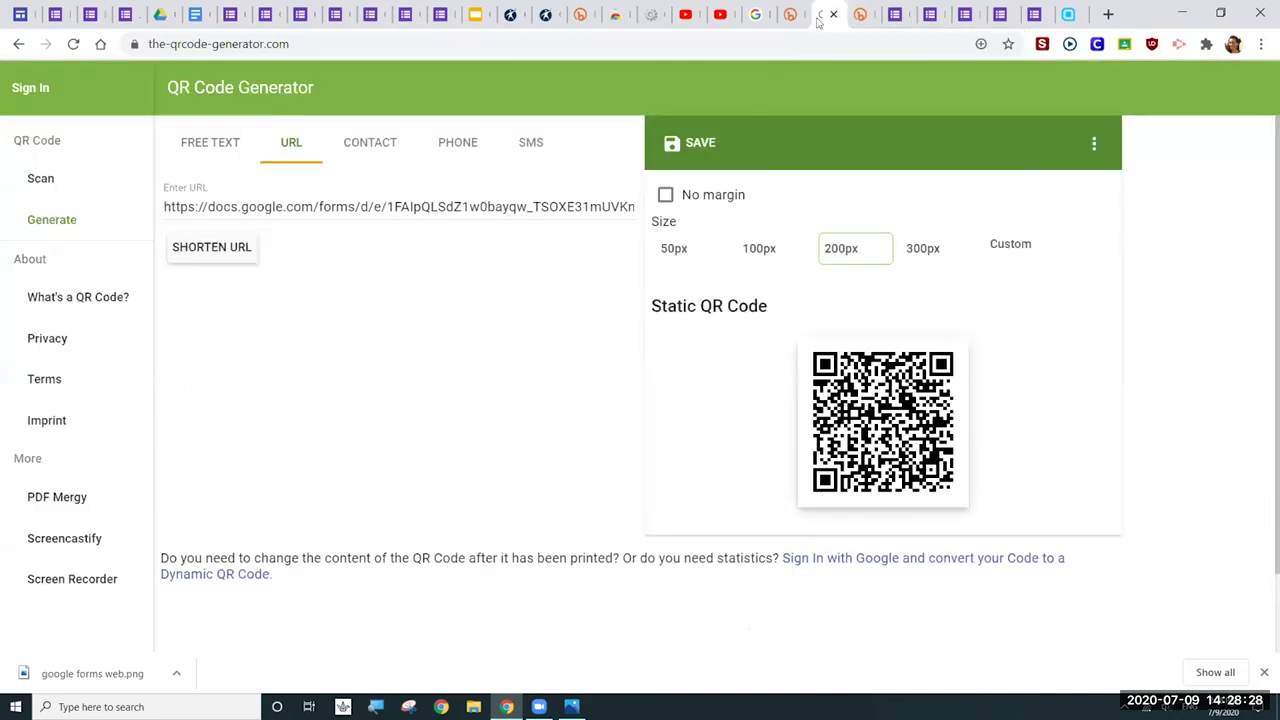
left_click(1068, 14)
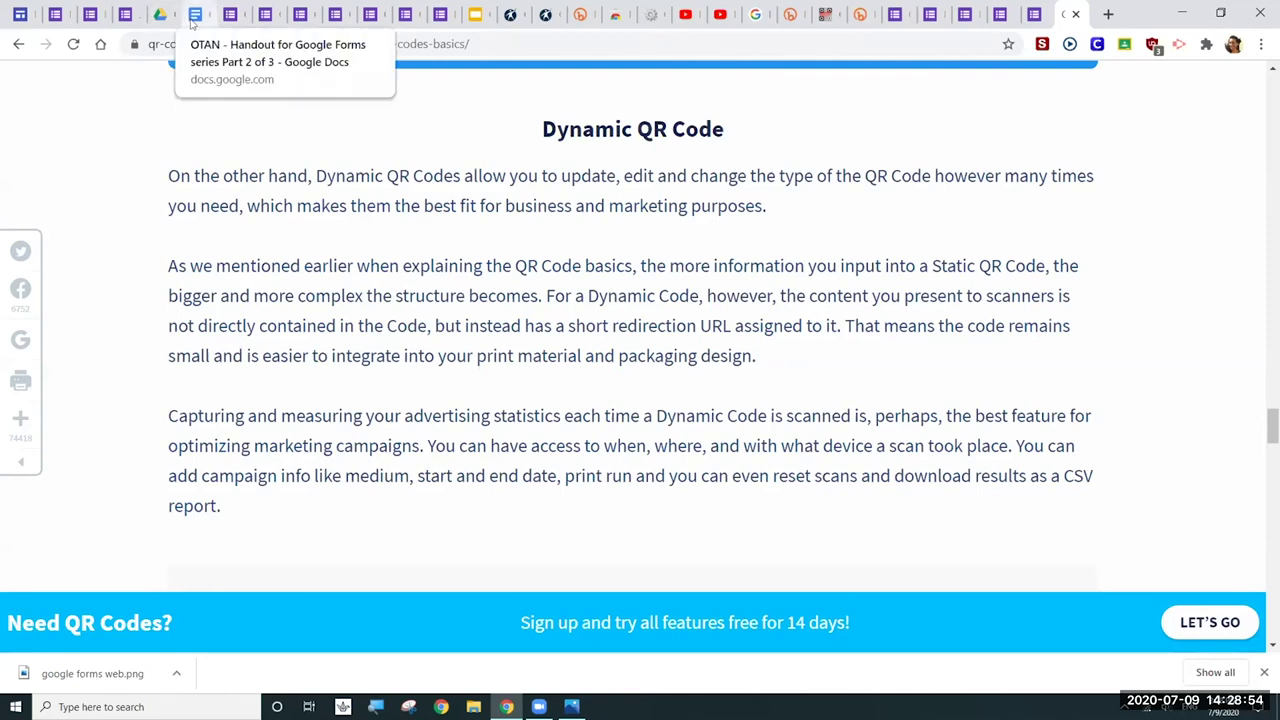
- Review the class website's GOOGLE FORMS Part 2 of 3 page, from the hyperlink, short URL and QR code examples to the embedded forms
left_click(10, 17)
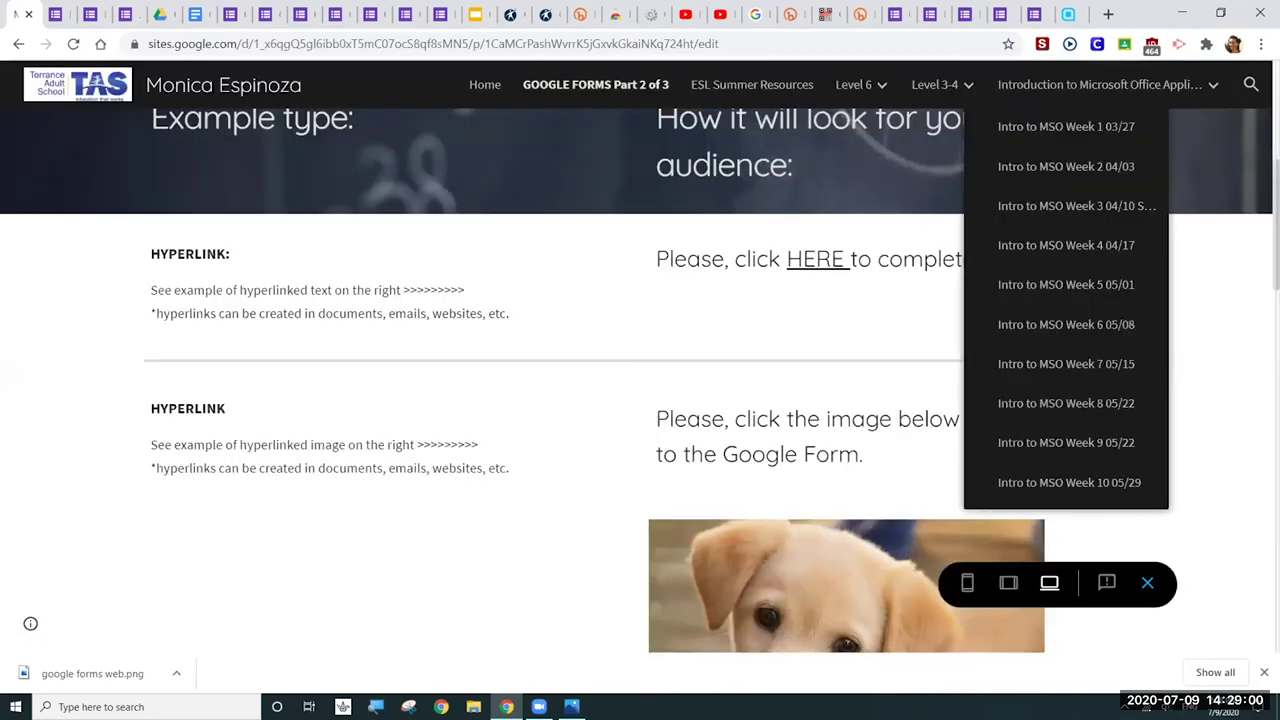
scroll(640, 400, "down", 1)
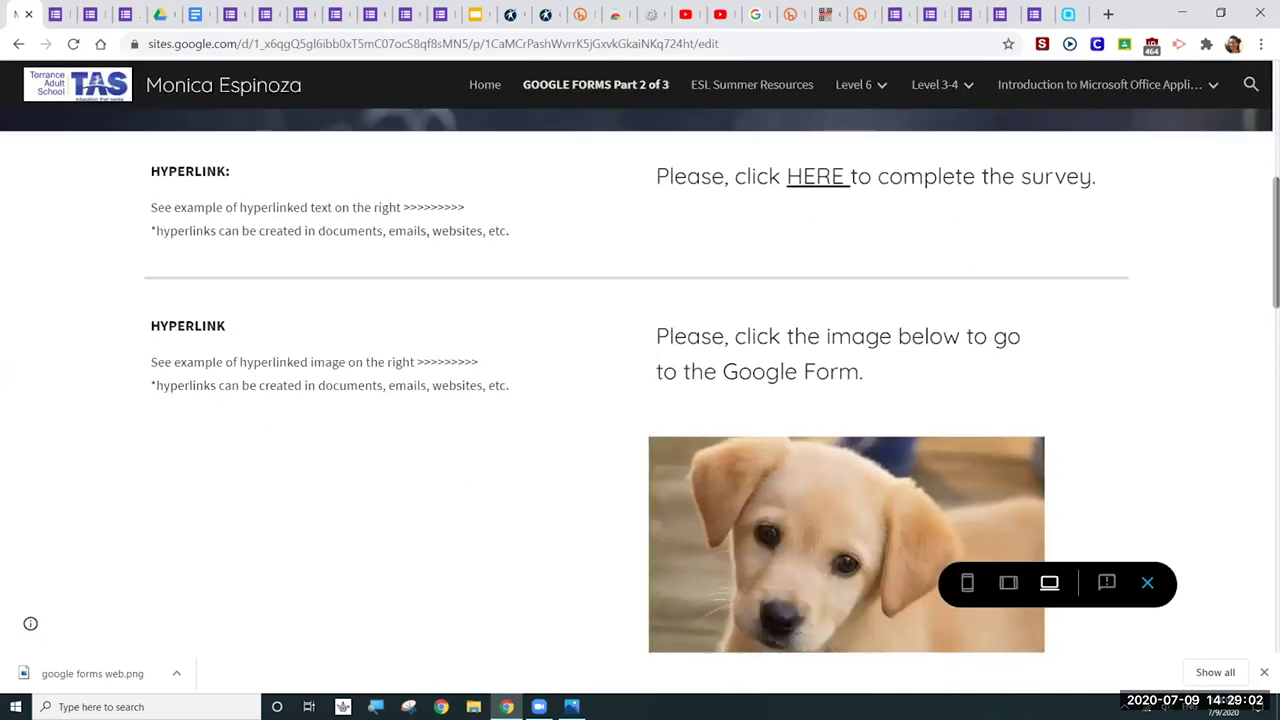
scroll(1255, 410, "down", 10)
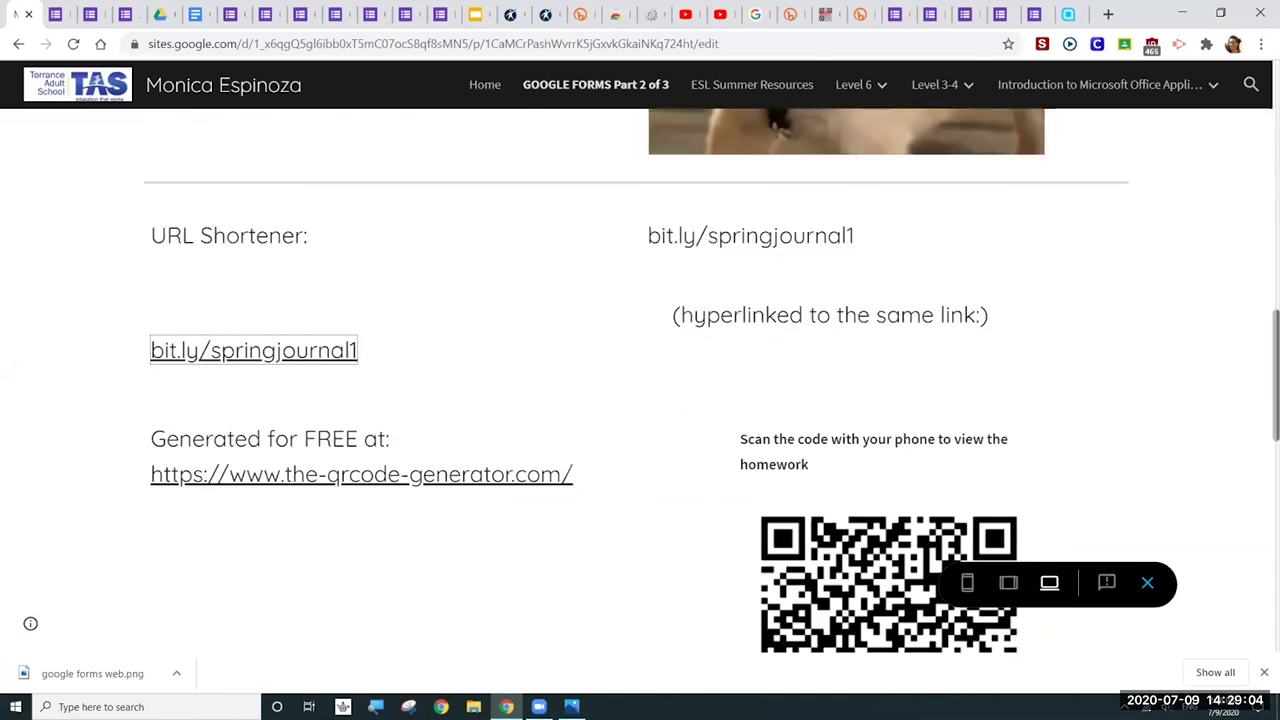
scroll(1255, 410, "down", 6)
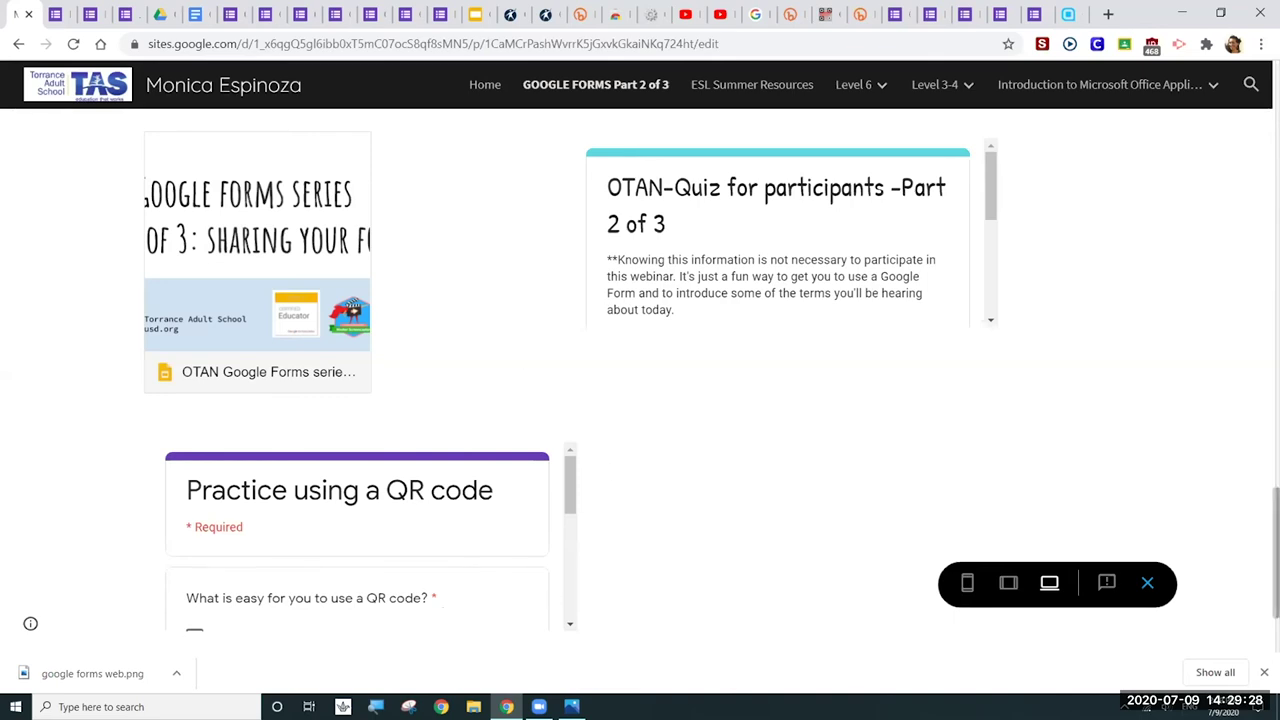
scroll(1166, 597, "up", 1)
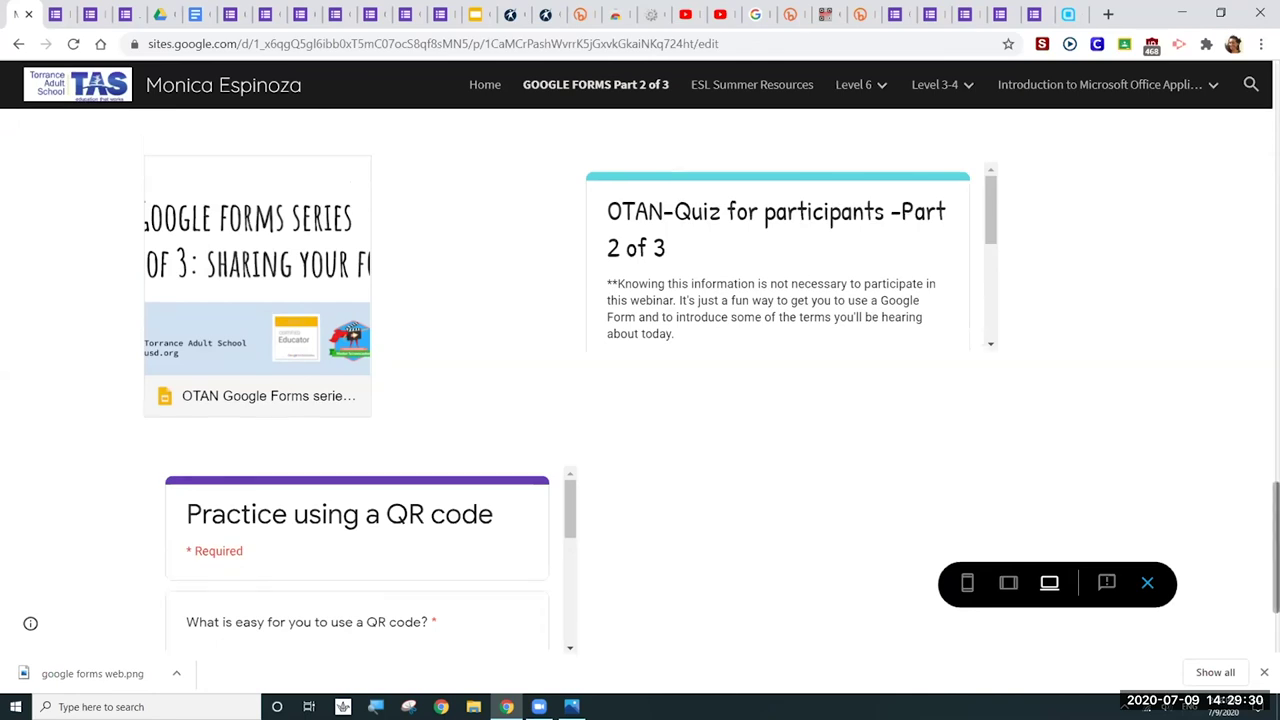